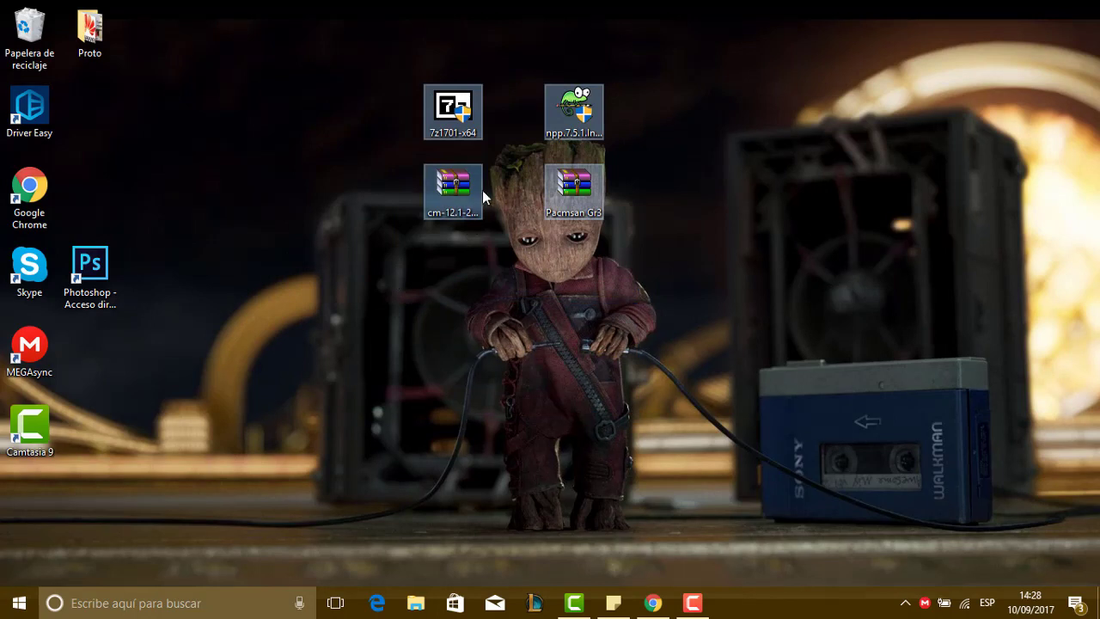
Move the two installers and the two ROM archives one row down on the desktop.
drag(482, 196, 481, 256)
click(384, 122)
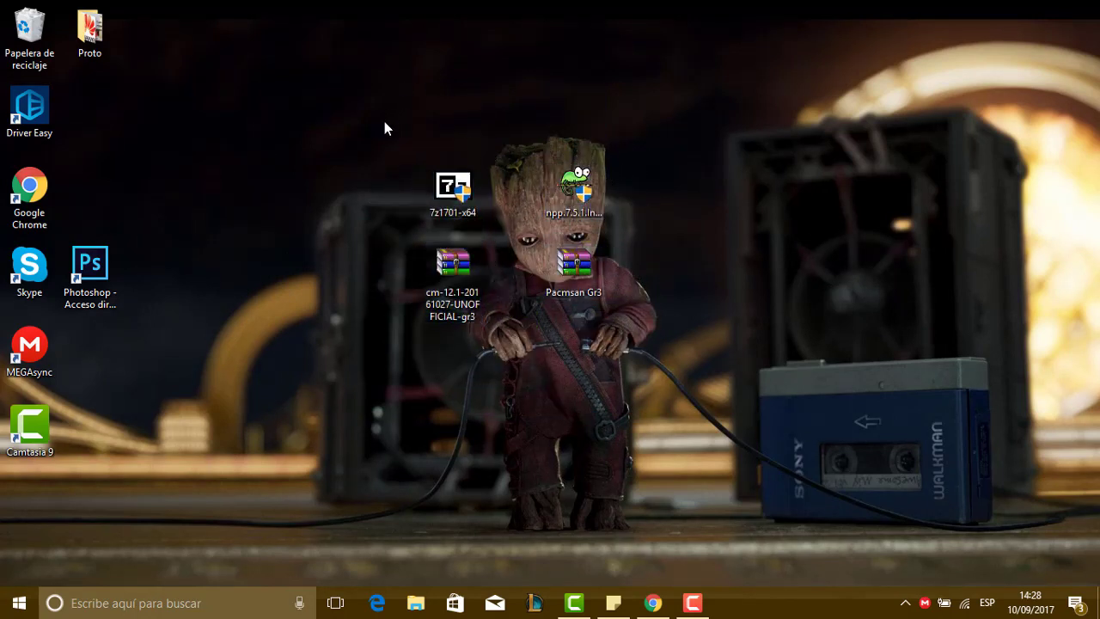
drag(367, 183, 713, 326)
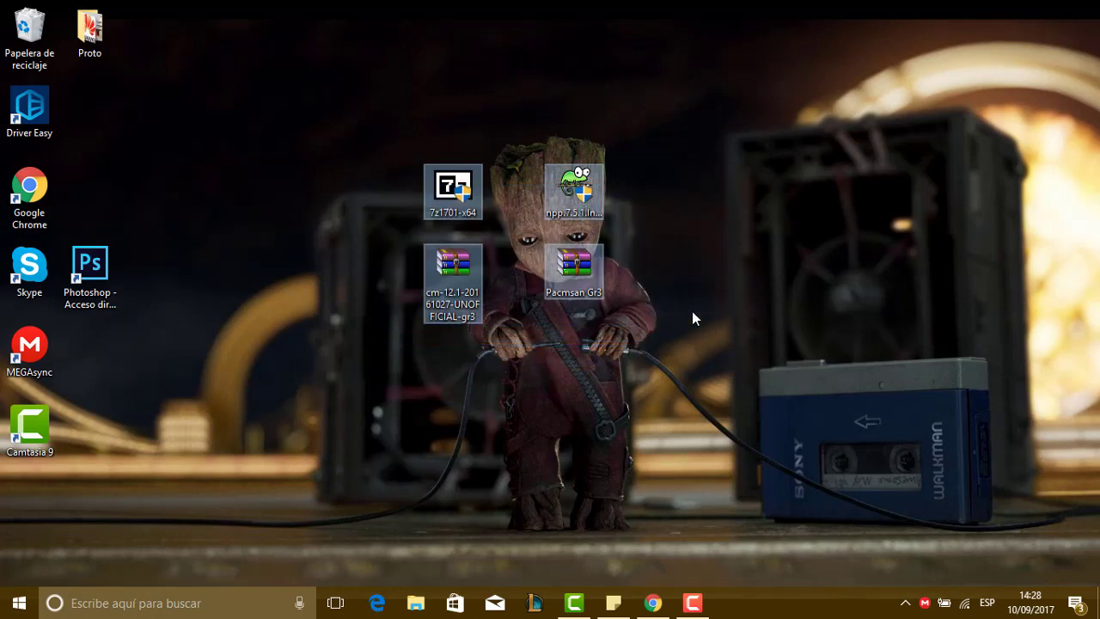
mouse_move(583, 279)
mouse_down()
mouse_move(356, 212)
mouse_move(506, 144)
mouse_move(581, 258)
mouse_move(577, 270)
mouse_up()
click(669, 271)
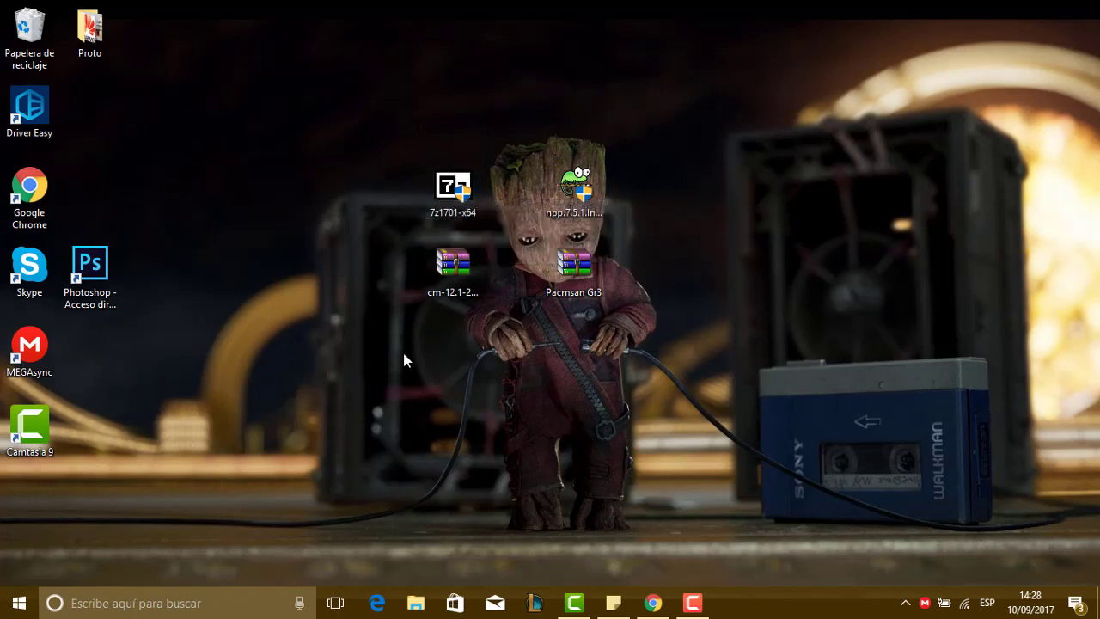
Move the 7z1701-x64 and npp.7.5.1 installers one row up, separating them from the two ROM archives.
drag(705, 163, 395, 221)
drag(468, 213, 446, 118)
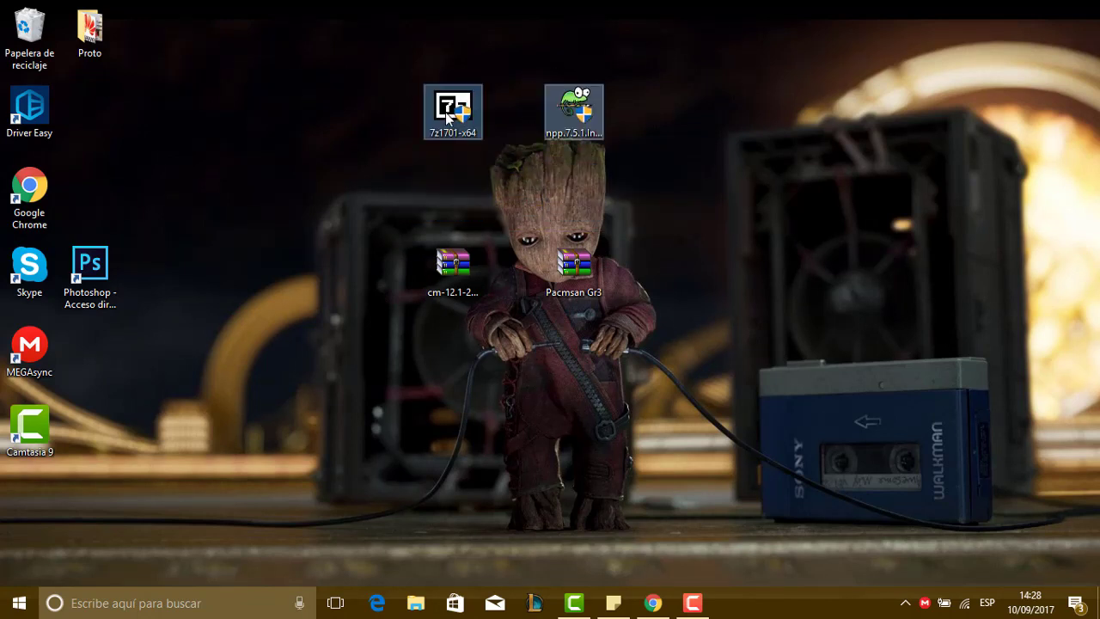
click(456, 117)
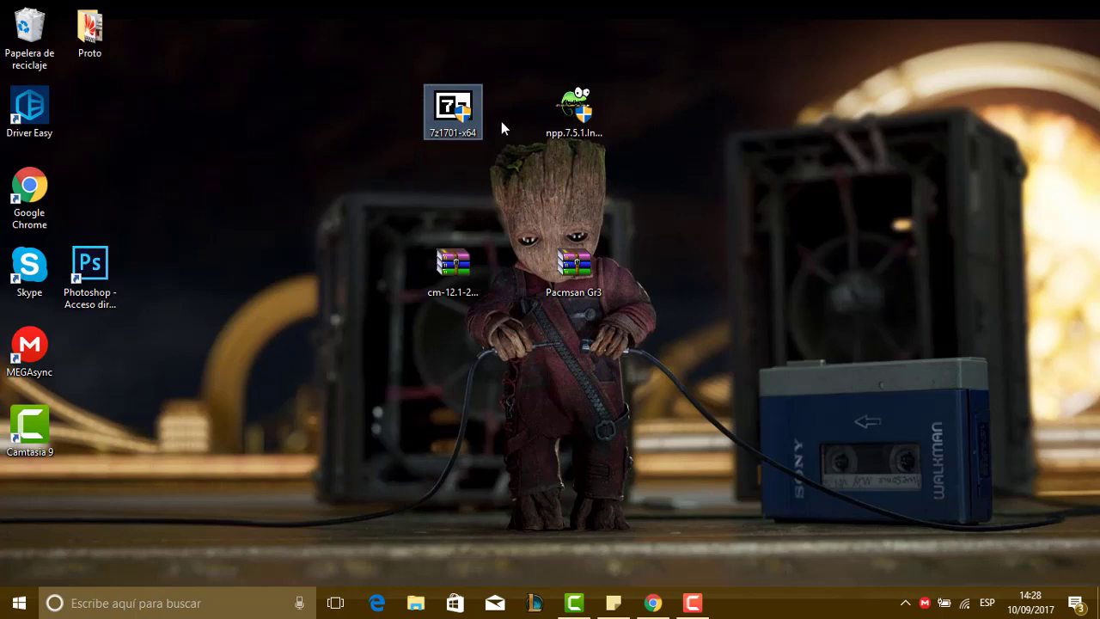
mouse_move(453, 120)
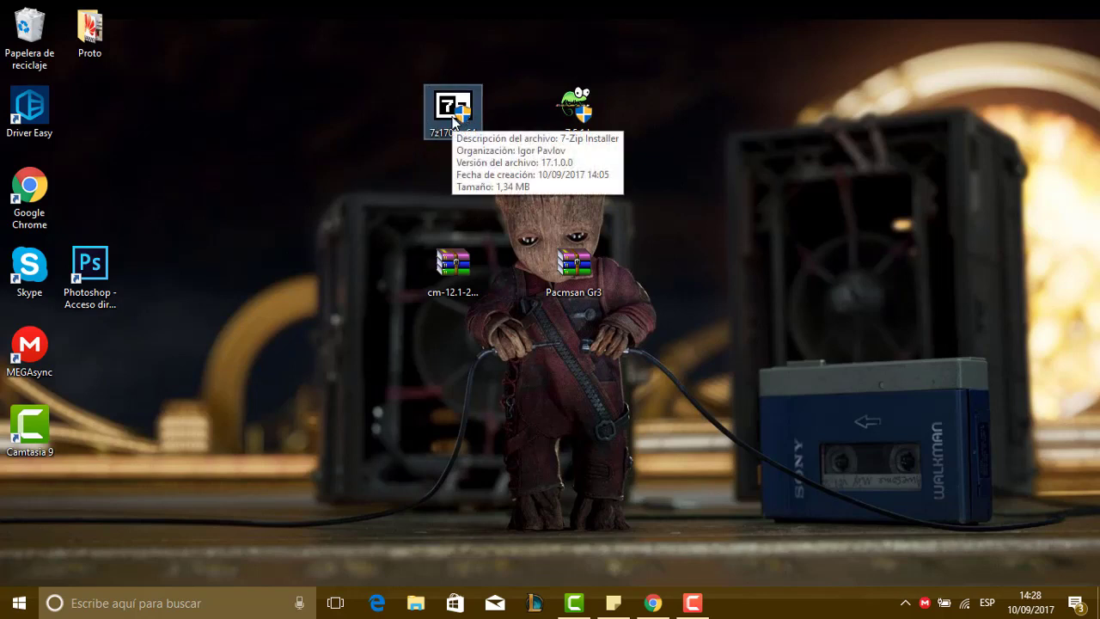
drag(342, 238, 719, 345)
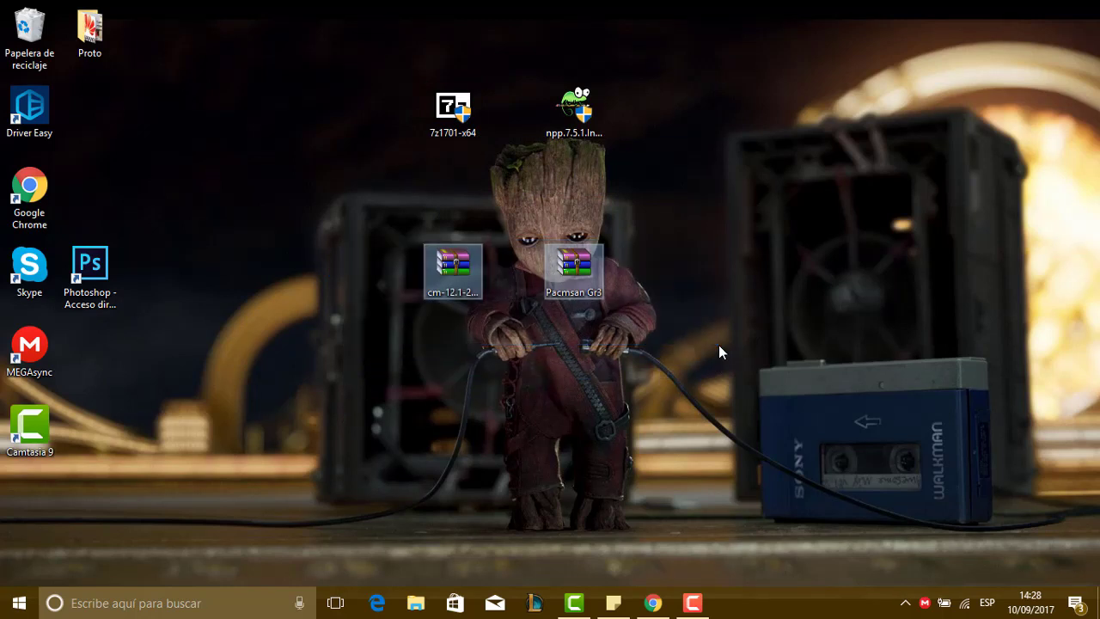
click(588, 136)
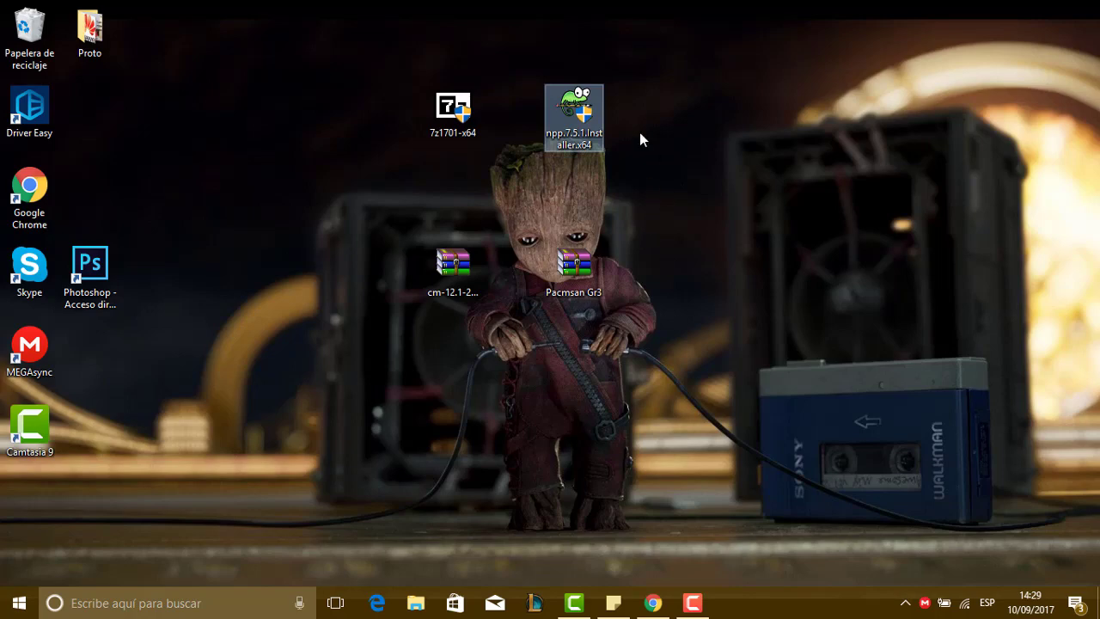
Switch to Chrome, view the open 7-Zip and Notepad++ websites, and close the browser.
click(640, 605)
click(70, 10)
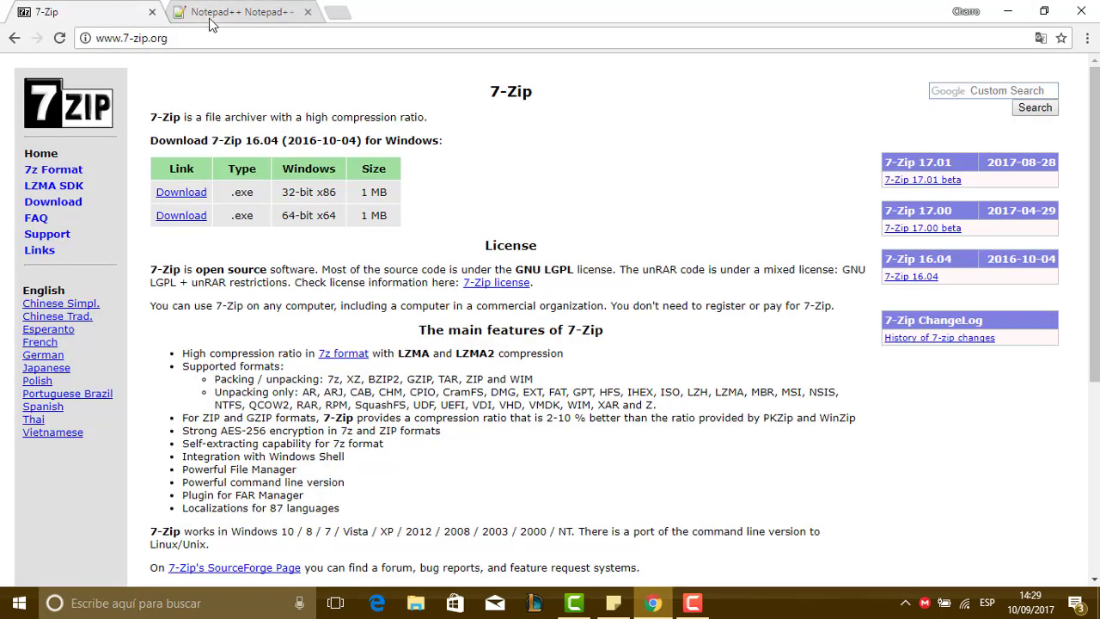
click(211, 10)
click(72, 7)
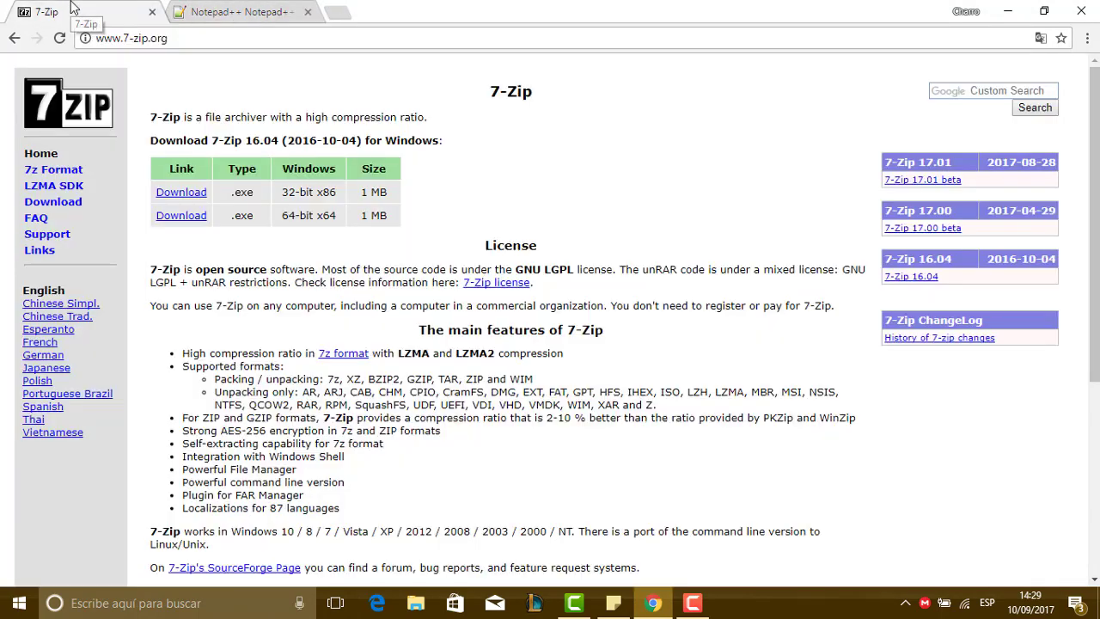
click(242, 10)
click(113, 10)
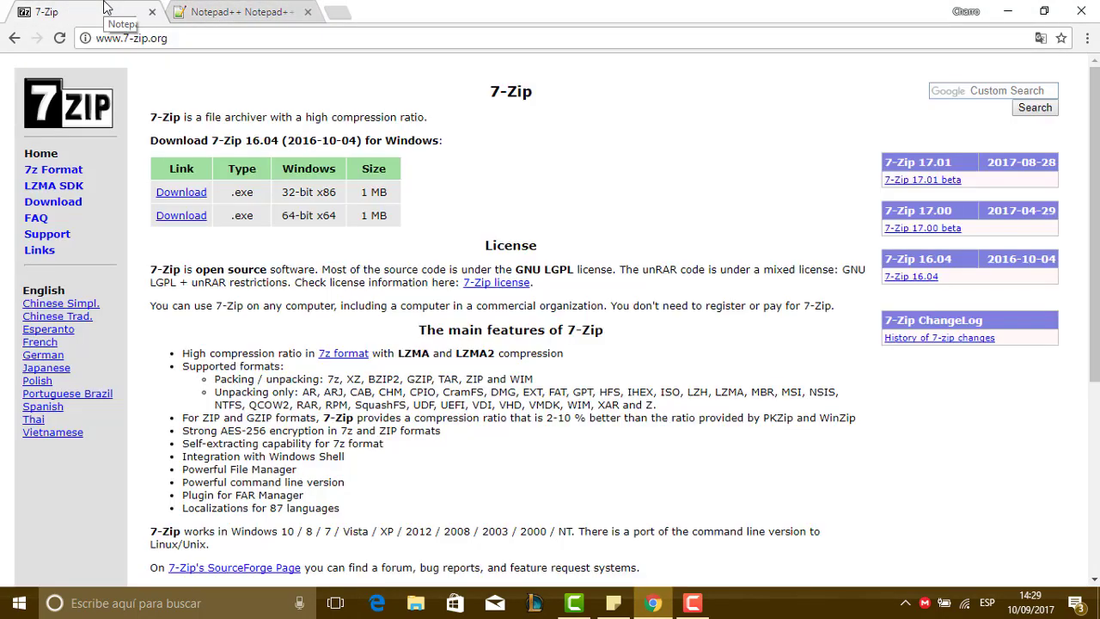
click(198, 12)
click(110, 7)
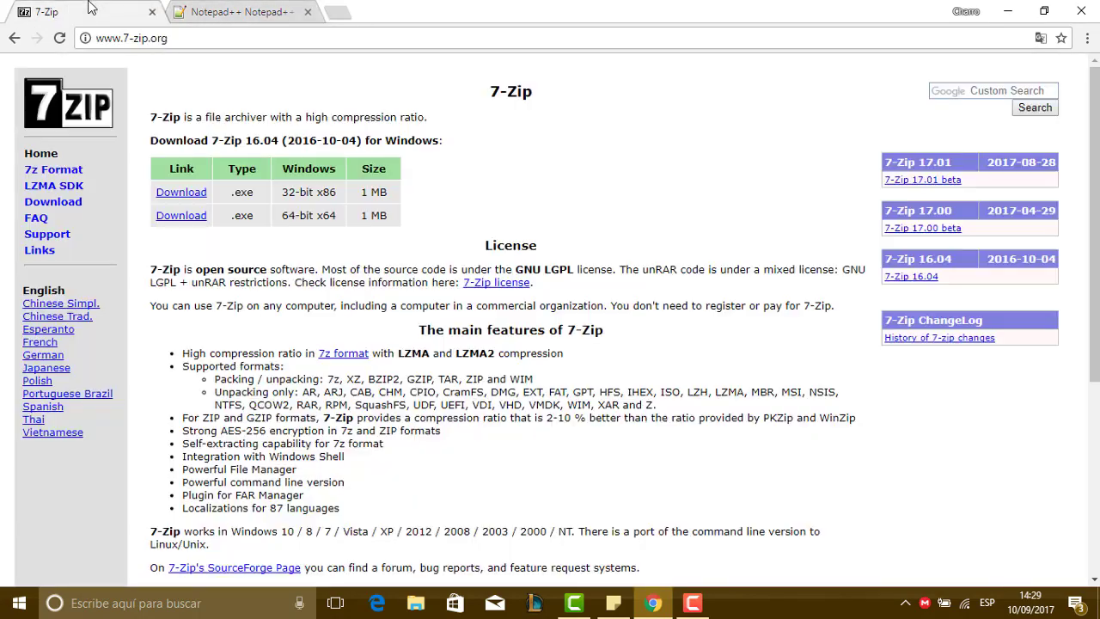
click(1083, 10)
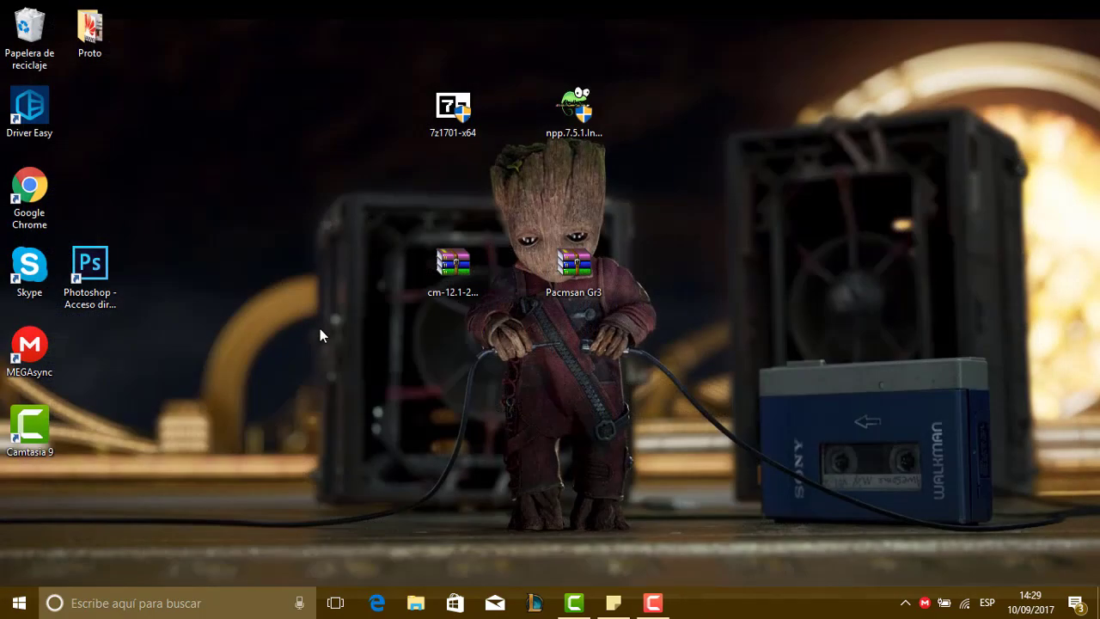
drag(650, 231, 359, 262)
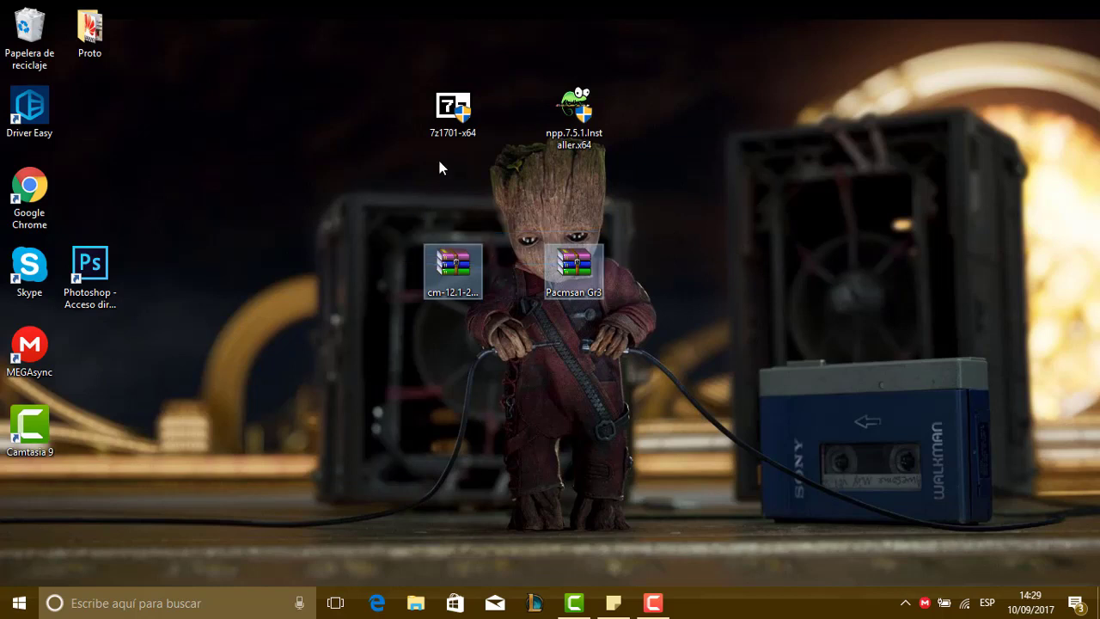
click(452, 111)
click(576, 139)
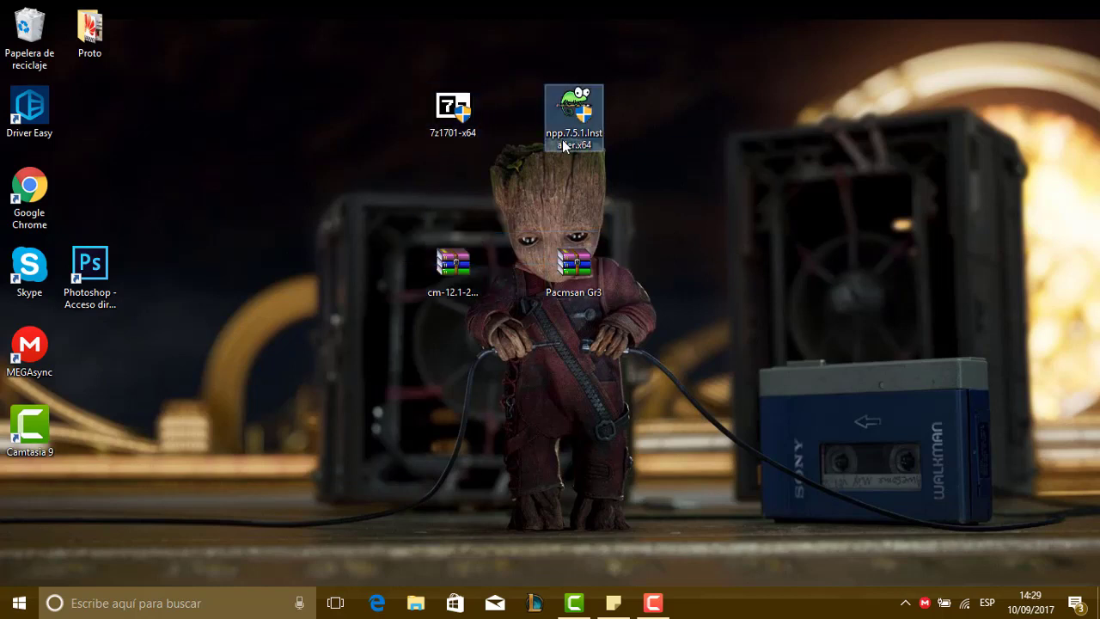
drag(370, 240, 726, 327)
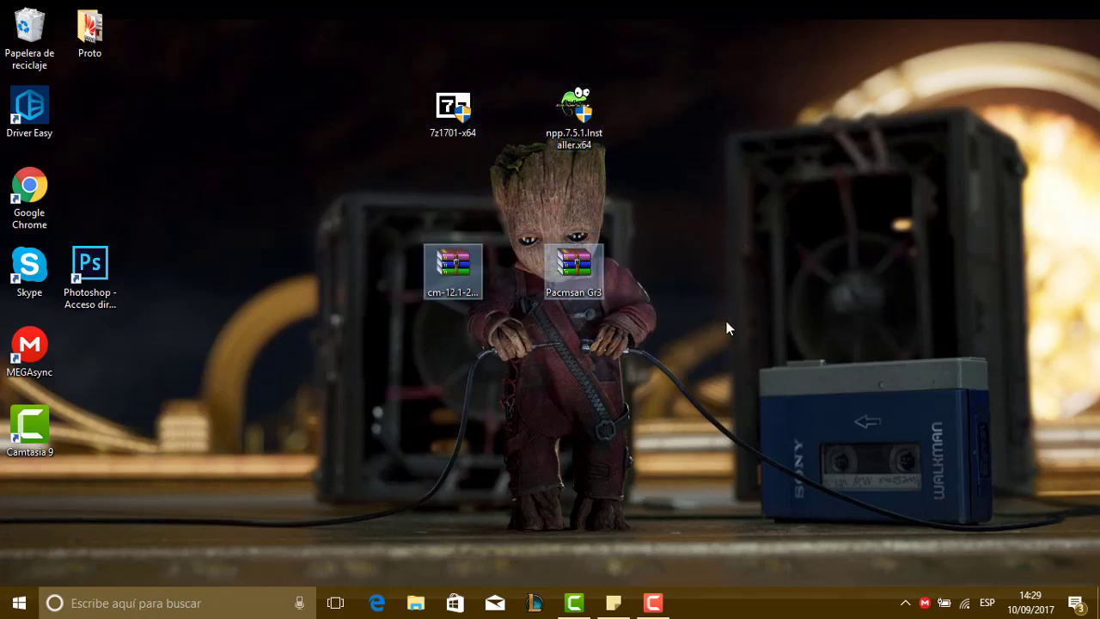
click(456, 275)
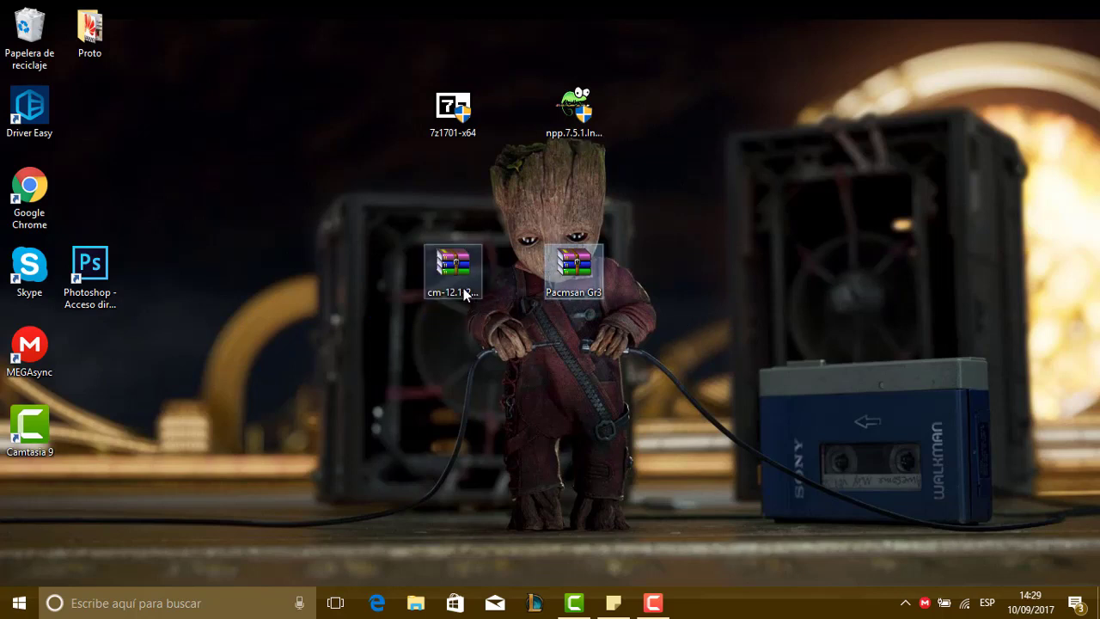
click(570, 262)
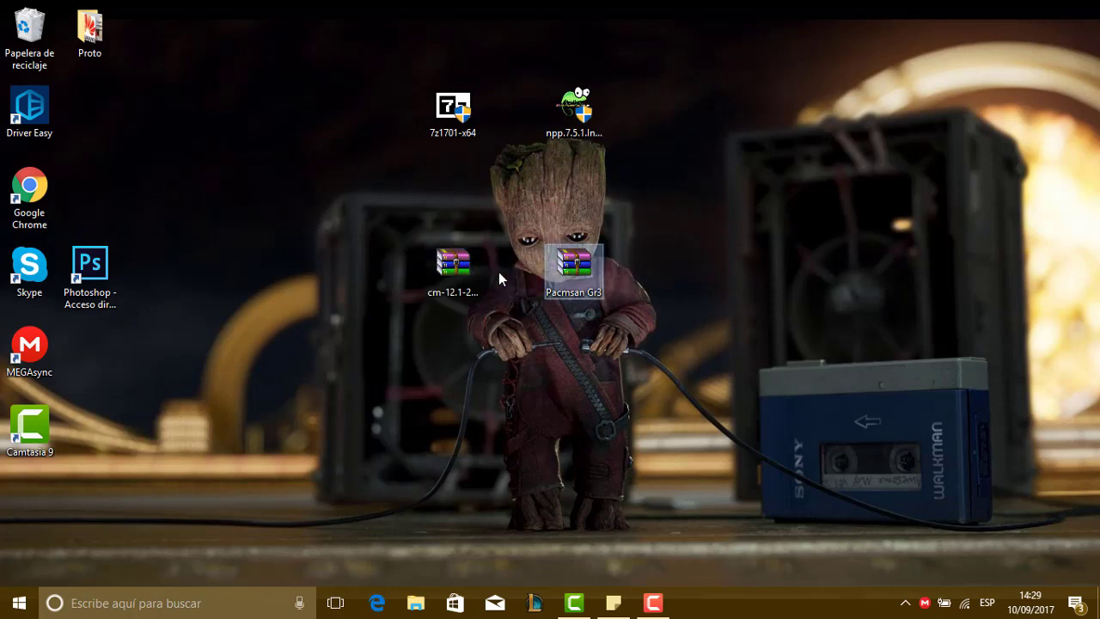
click(471, 271)
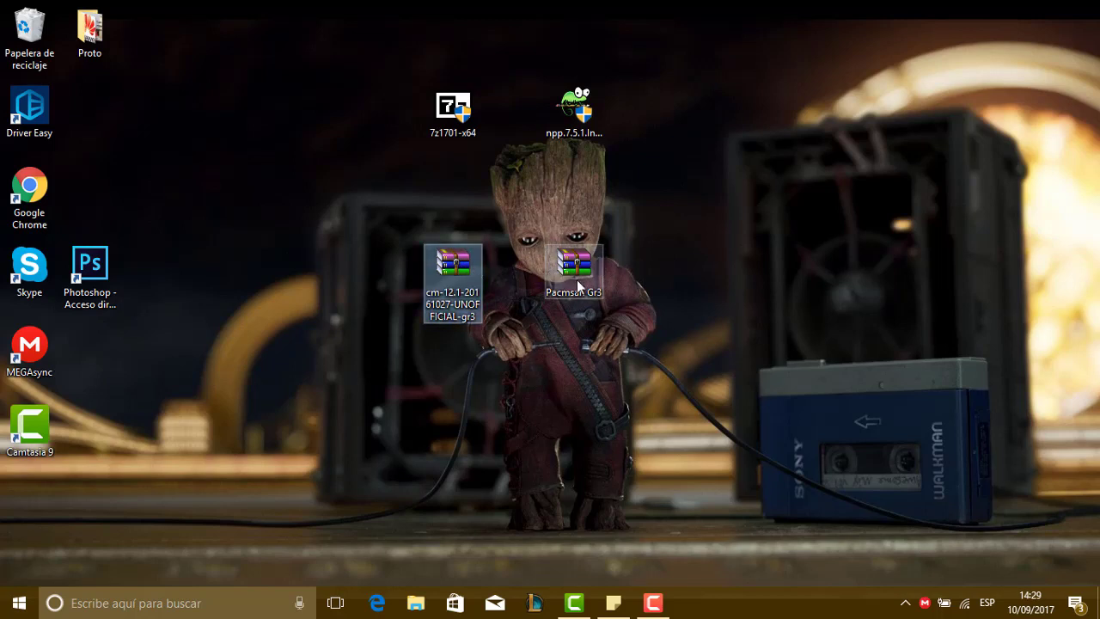
click(574, 274)
click(454, 266)
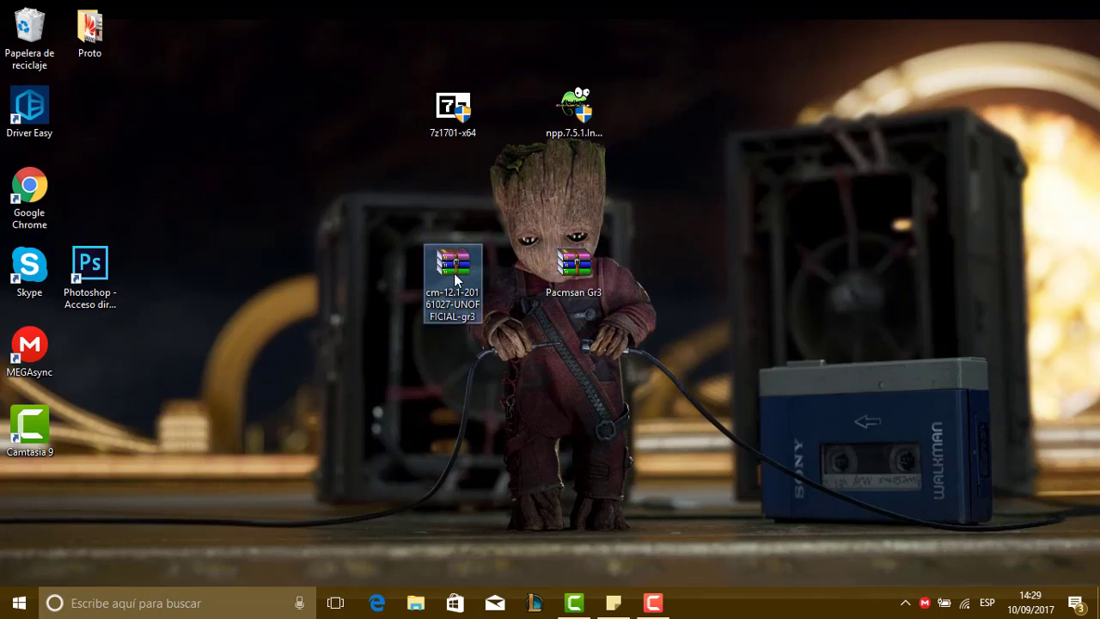
drag(479, 199, 519, 393)
drag(446, 276, 397, 347)
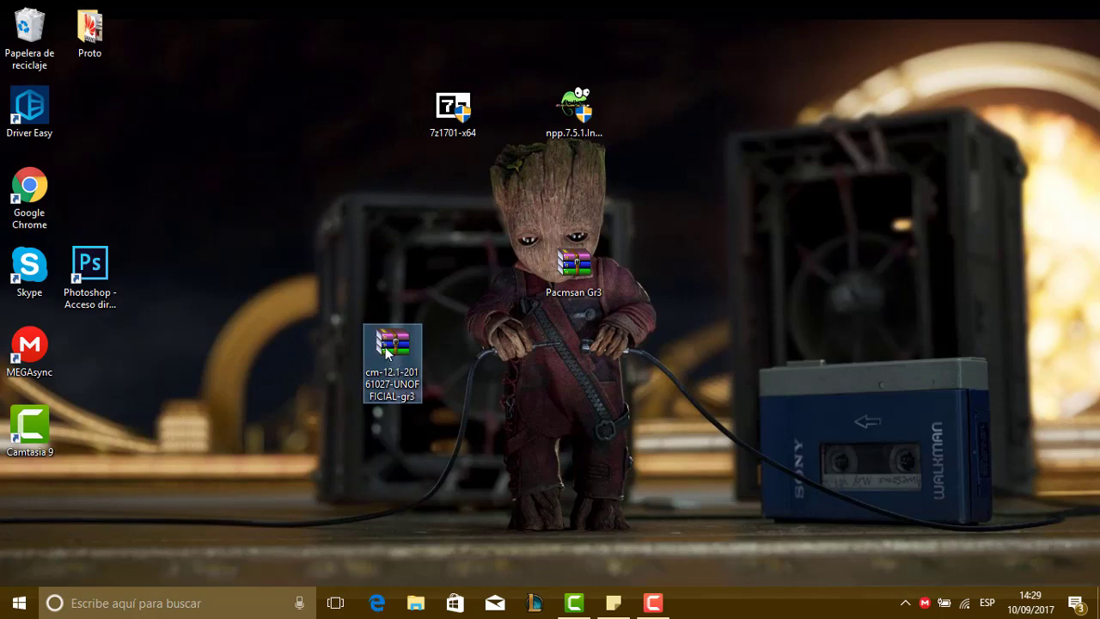
drag(554, 262, 559, 343)
click(390, 343)
drag(365, 226, 468, 439)
drag(309, 257, 454, 420)
drag(391, 344, 331, 184)
drag(454, 227, 684, 472)
drag(592, 344, 602, 259)
drag(506, 210, 691, 281)
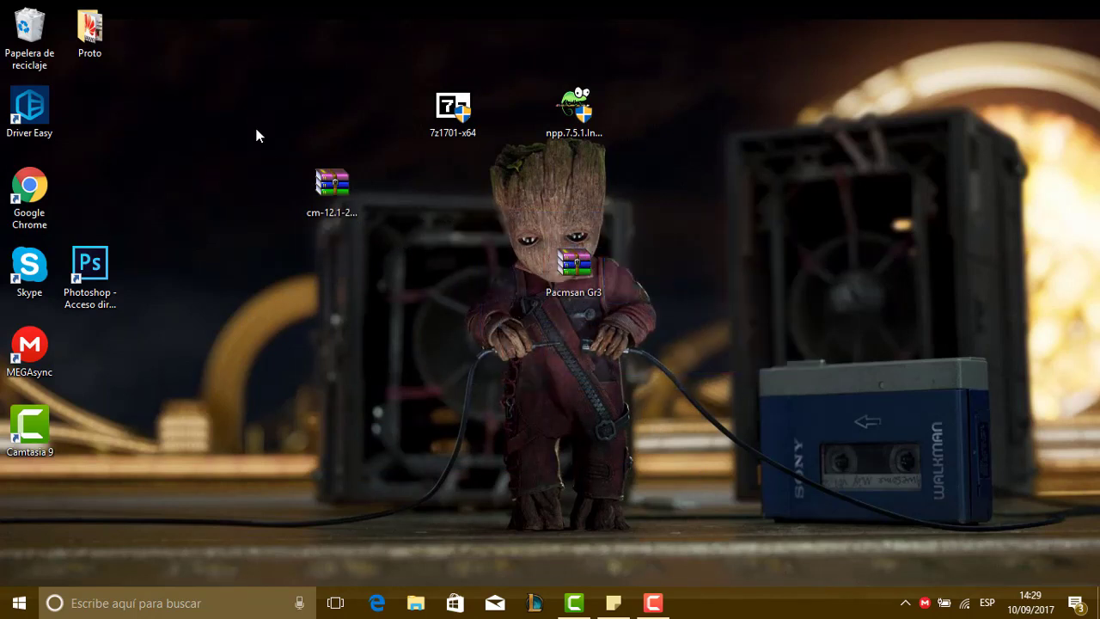
drag(333, 189, 460, 274)
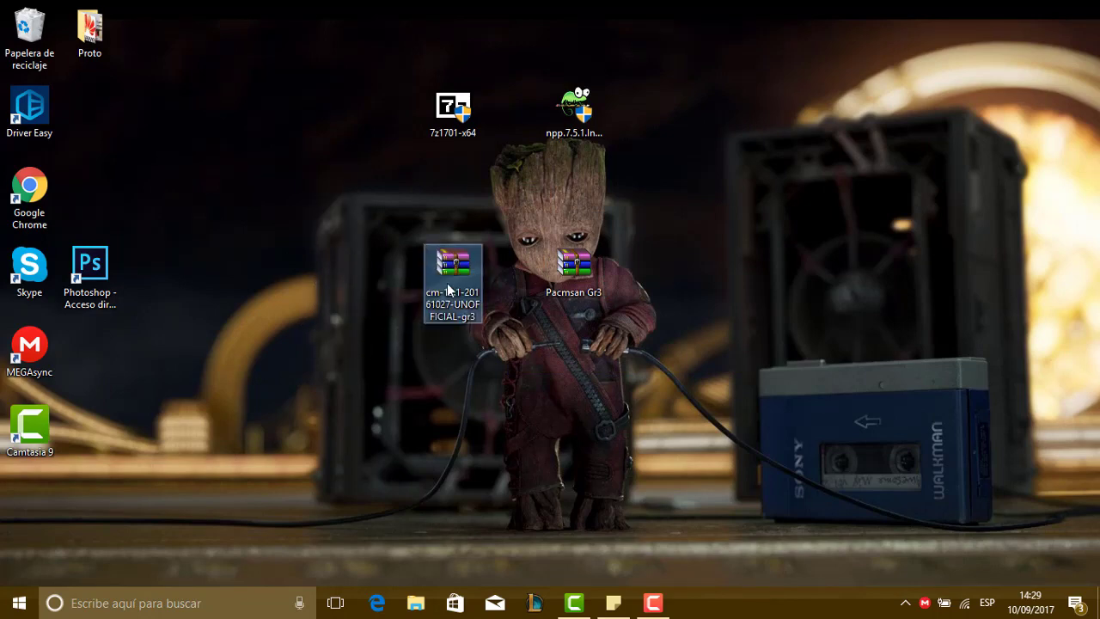
Extract the cm-12.1-20161027-UNOFFICIAL-gr3 archive with 7-Zip into a folder of the same name.
right_click(459, 274)
mouse_move(492, 296)
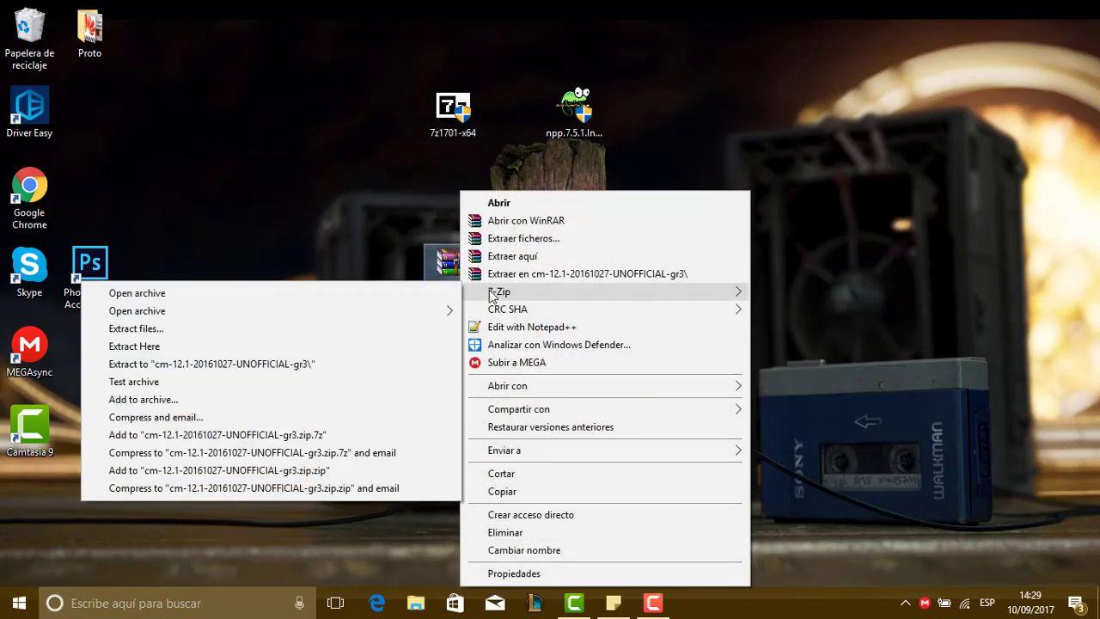
click(211, 365)
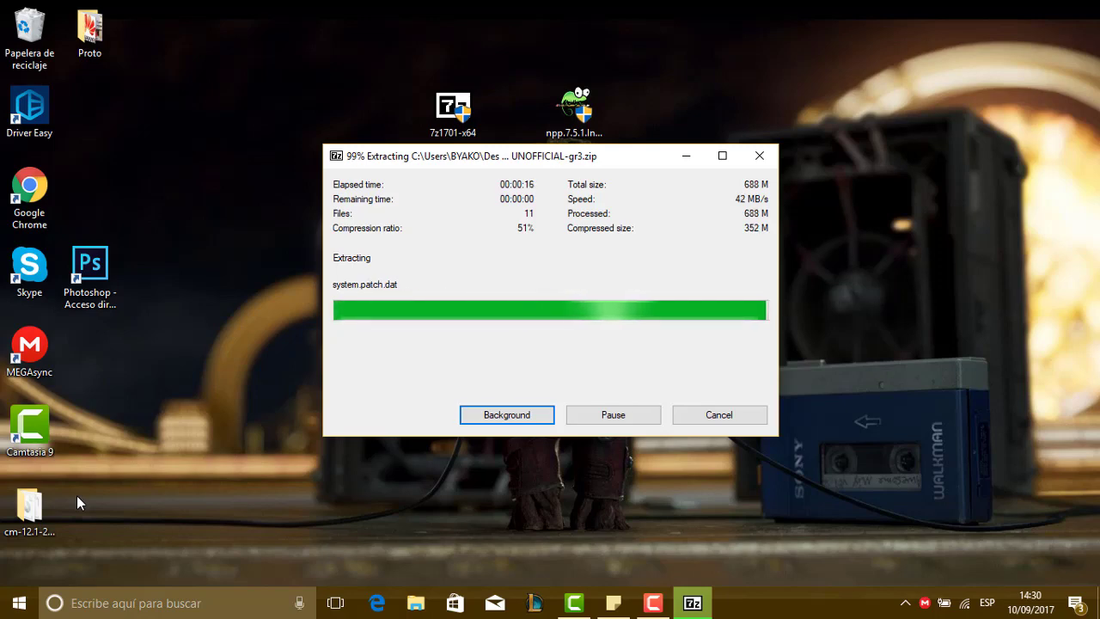
Set the cm-12.1 archive aside near the Proto folder and put its extracted folder in the archive's former place.
drag(54, 501, 314, 277)
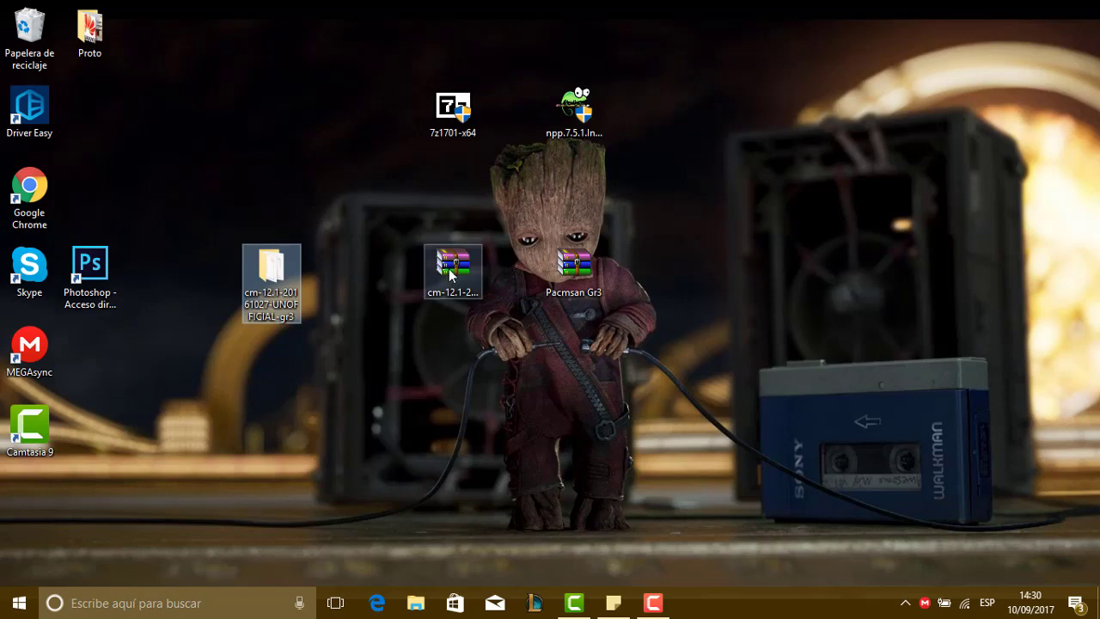
drag(448, 268, 206, 35)
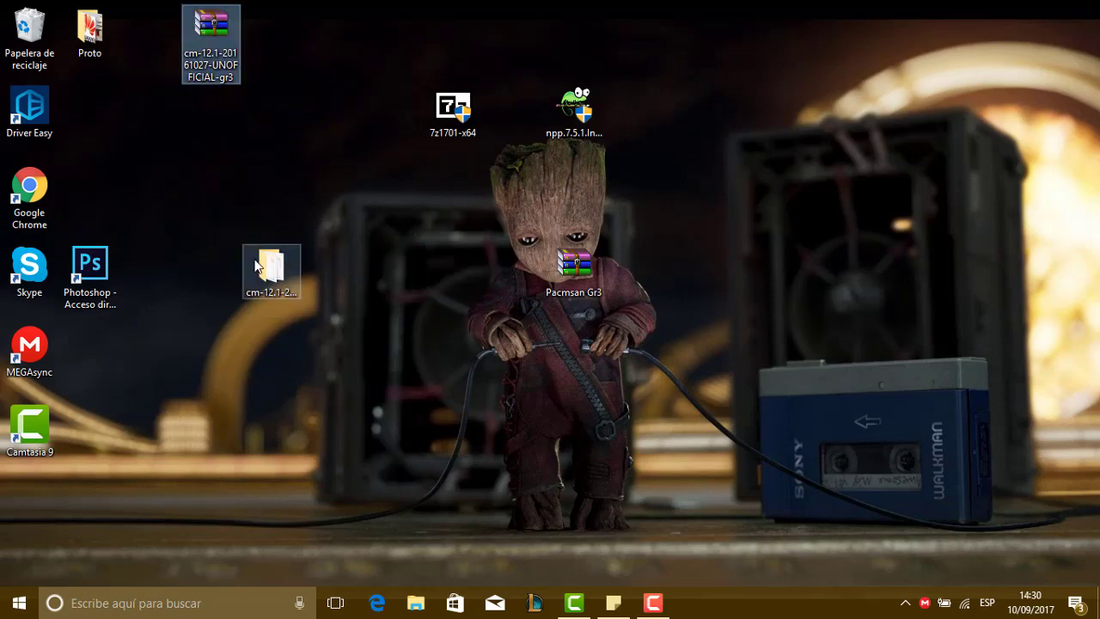
drag(420, 252, 447, 265)
Extract the Pacmsan Gr3 archive with 7-Zip into a folder of the same name.
click(573, 266)
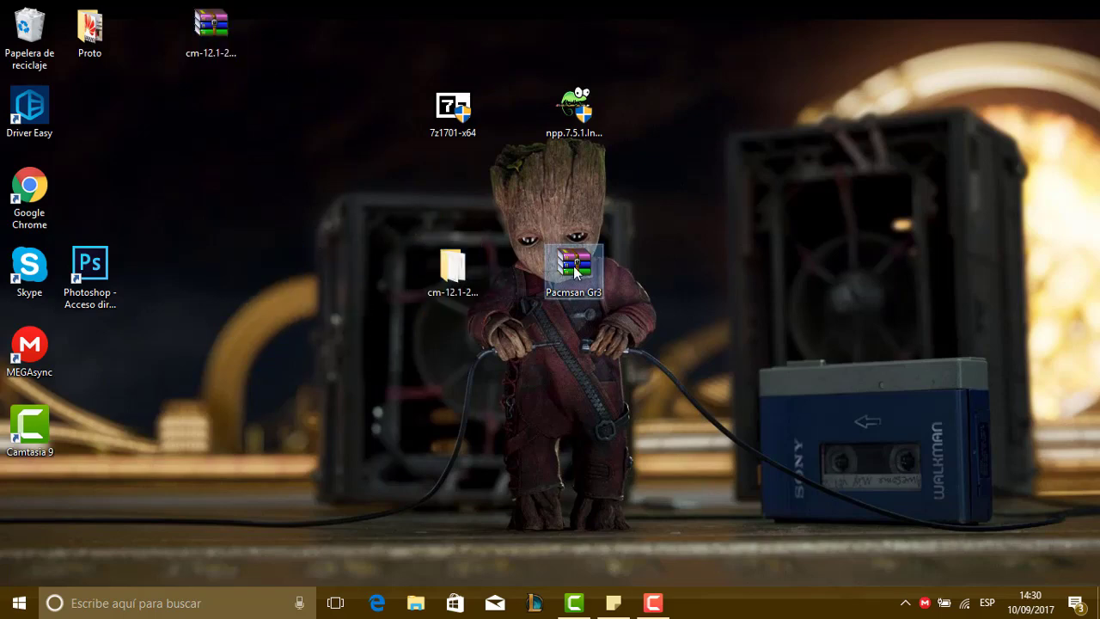
right_click(573, 265)
mouse_move(599, 291)
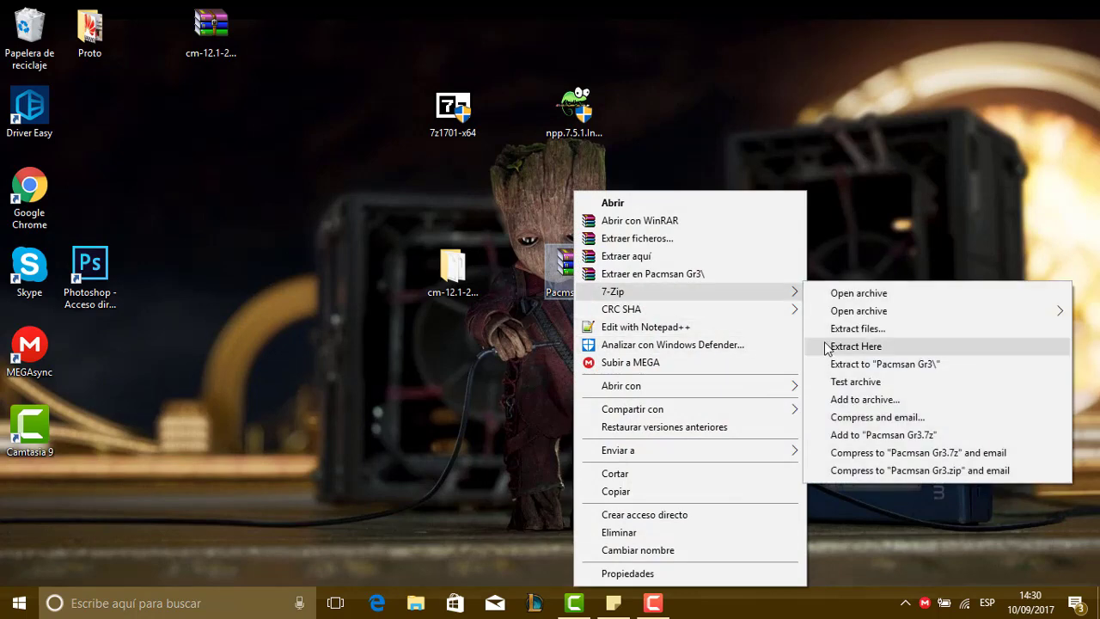
click(844, 364)
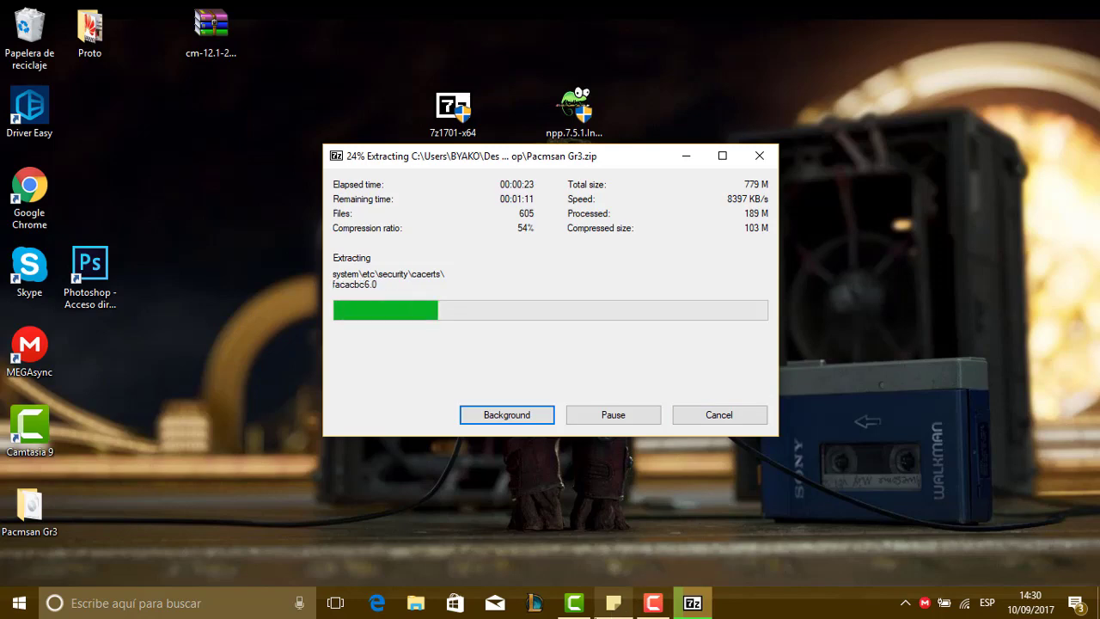
click(583, 607)
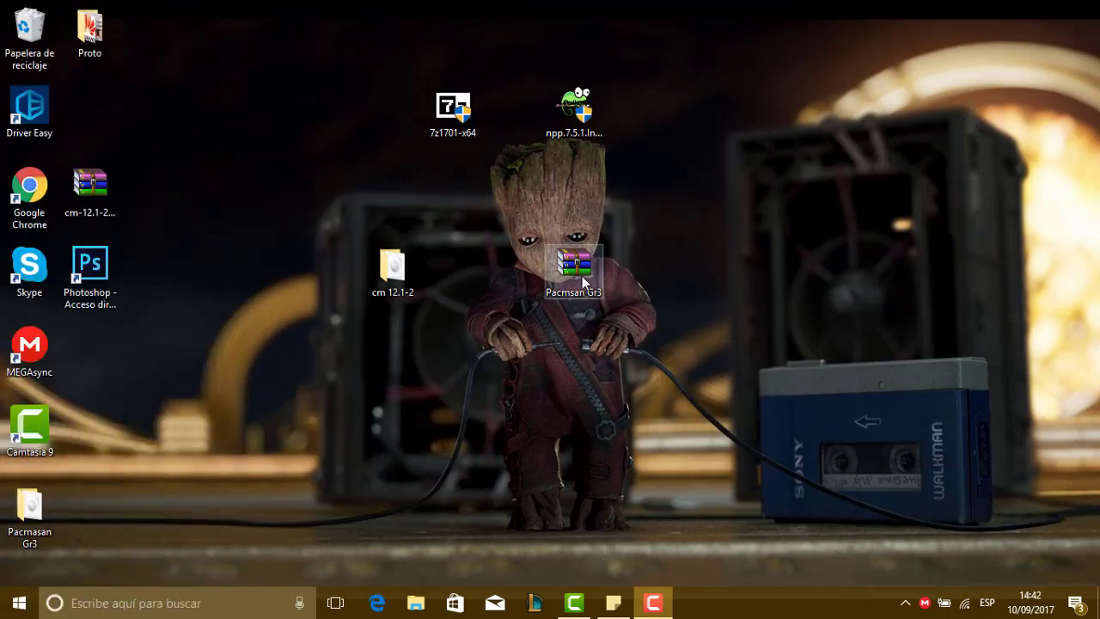
Set the Pacmsan Gr3 archive above the cm-12.1 archive and line up the Pacmasan Gr3 and cm 12.1-2 folders below the installers.
drag(582, 275, 92, 128)
drag(26, 520, 632, 270)
click(398, 267)
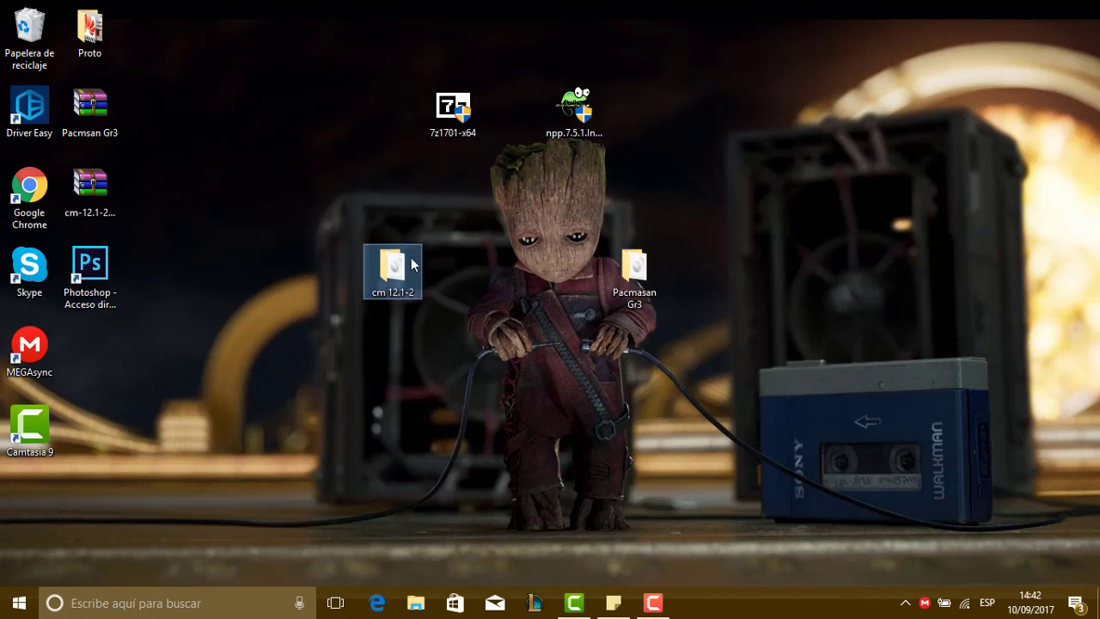
drag(411, 266, 472, 269)
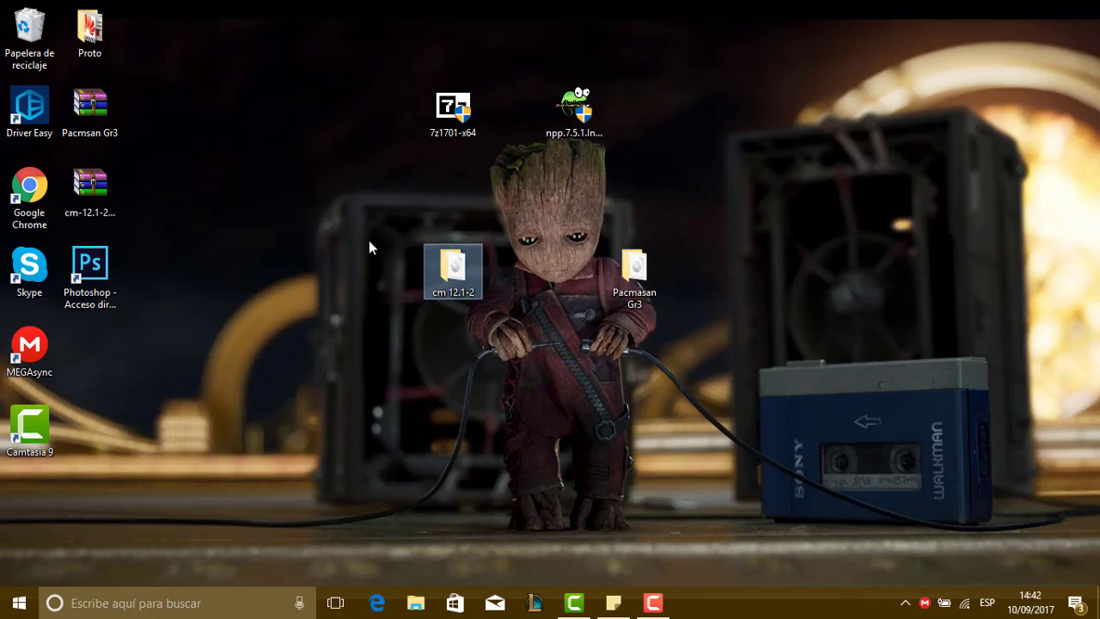
drag(369, 241, 560, 351)
drag(401, 206, 569, 419)
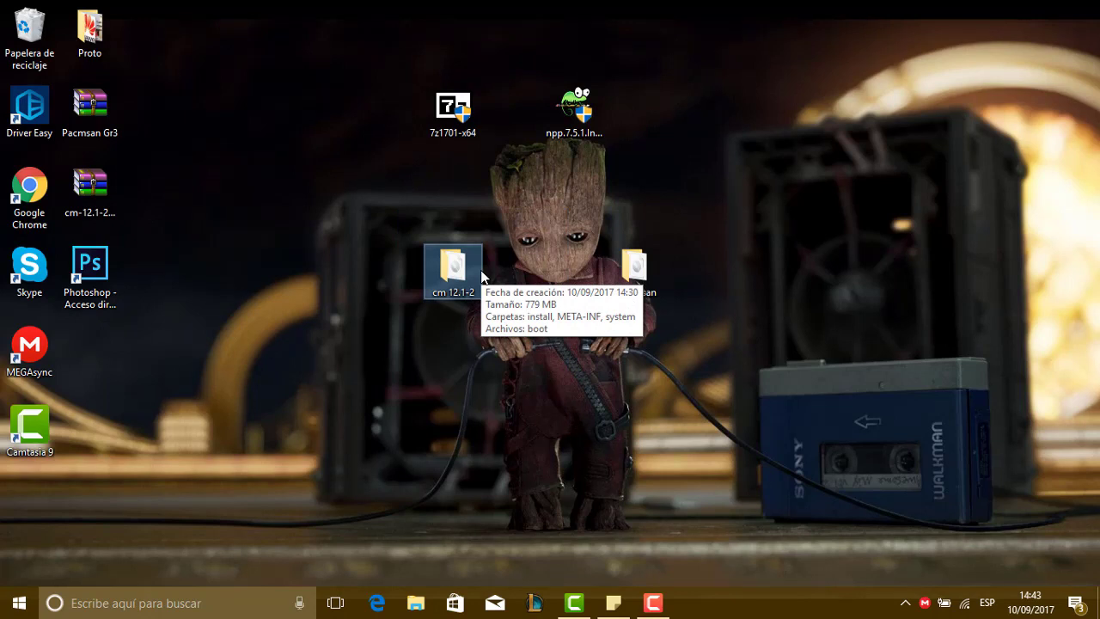
click(618, 274)
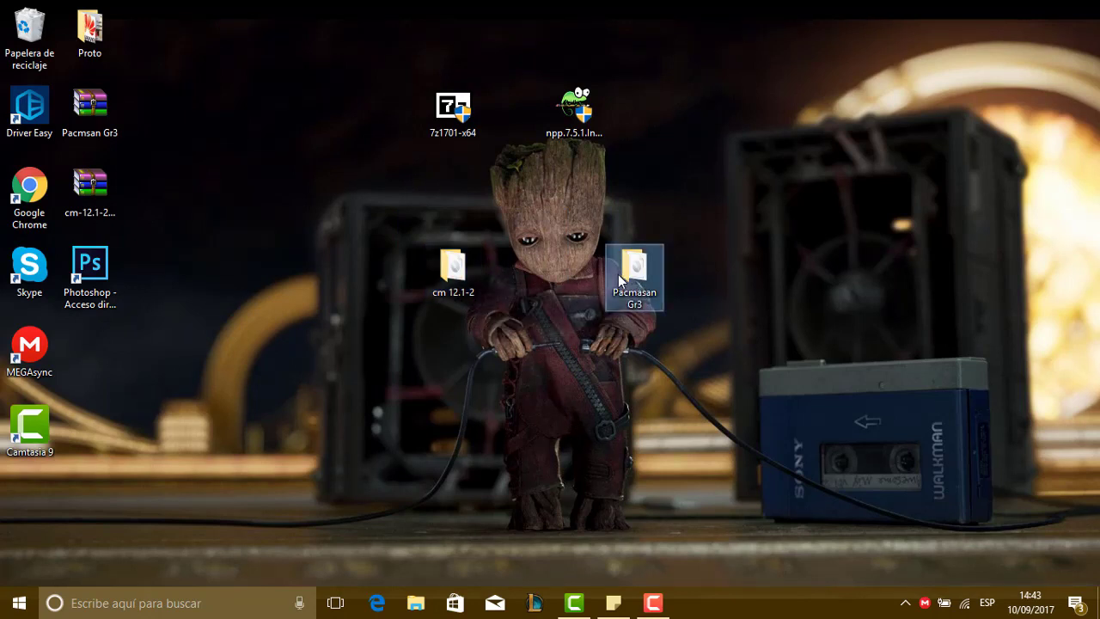
drag(403, 203, 506, 255)
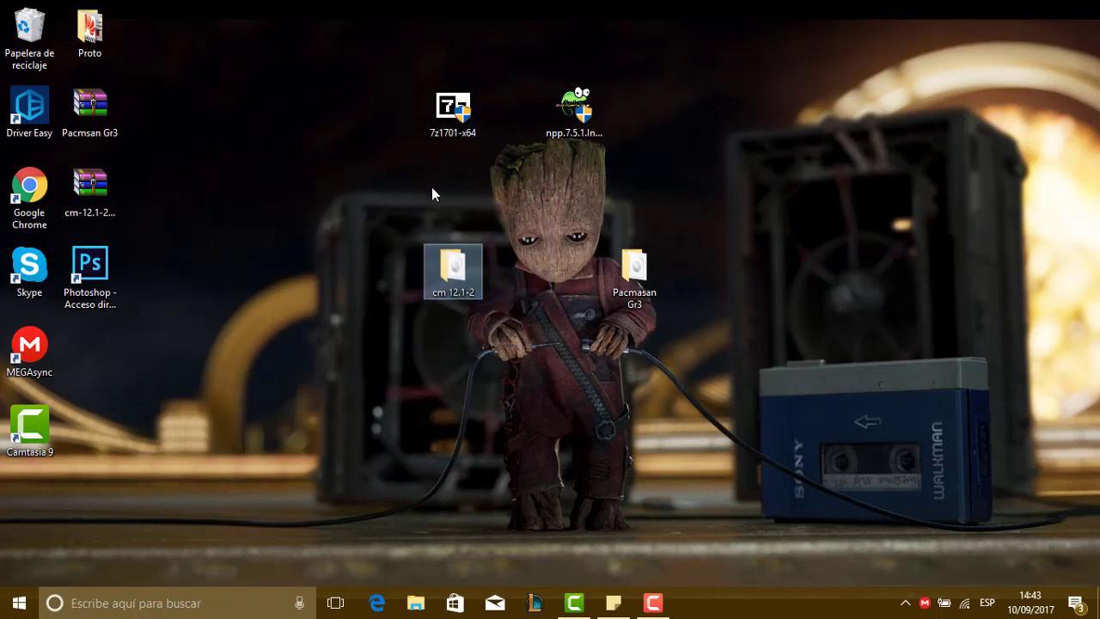
drag(400, 200, 553, 401)
drag(396, 182, 543, 363)
drag(409, 207, 546, 371)
drag(530, 205, 851, 438)
drag(359, 190, 528, 385)
drag(494, 207, 387, 405)
drag(409, 223, 565, 363)
drag(430, 187, 611, 411)
drag(322, 209, 458, 297)
Rename the cm 12.1-2 folder on the desktop as base.
right_click(458, 296)
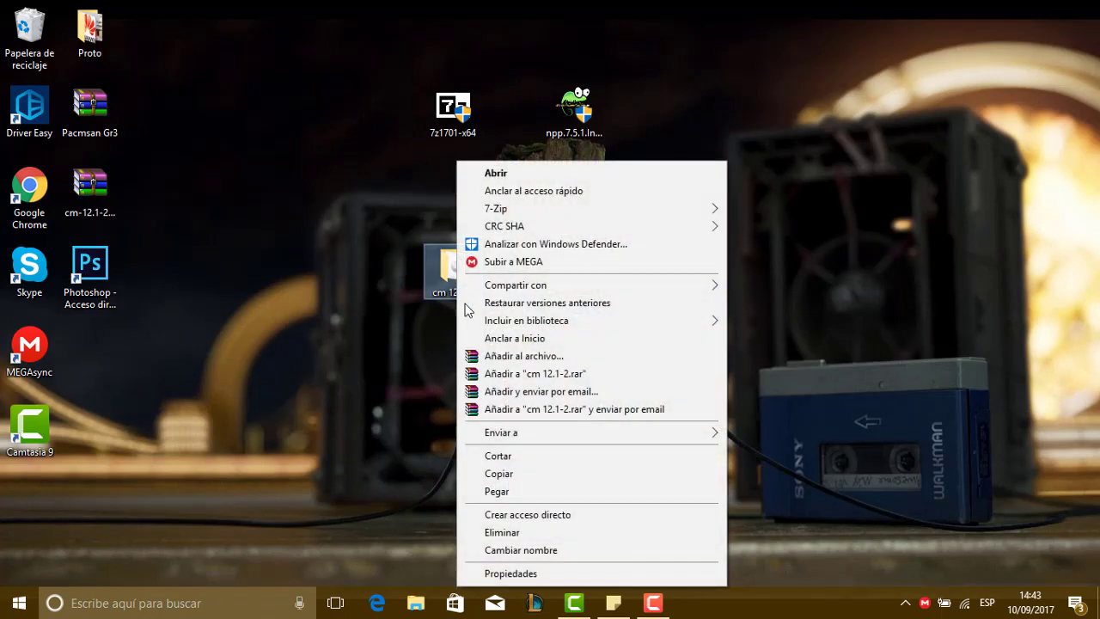
click(585, 553)
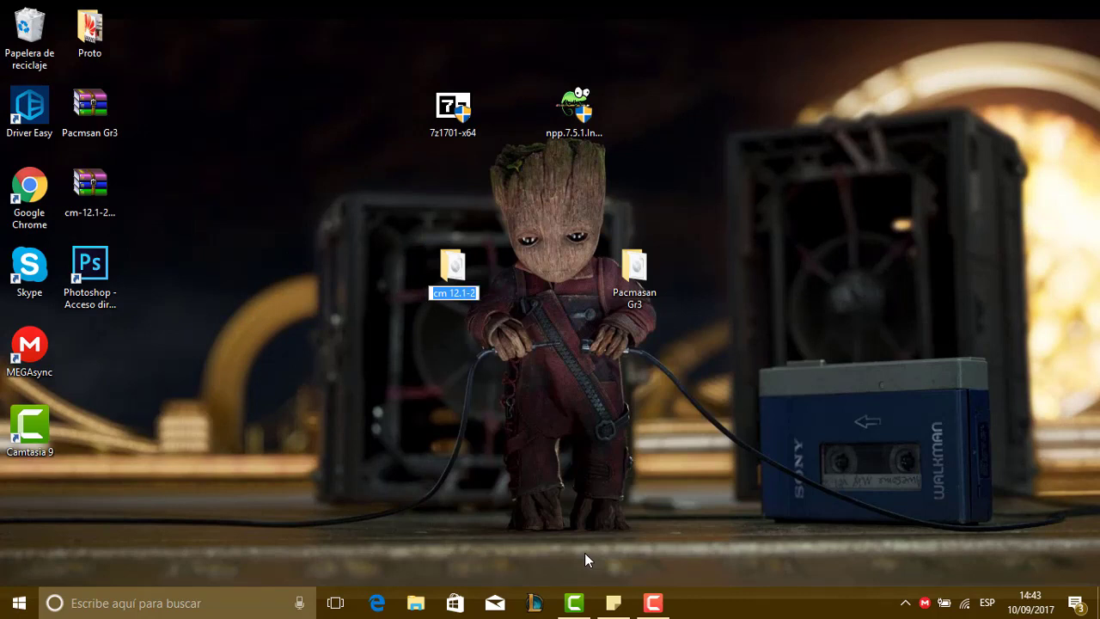
text(a)
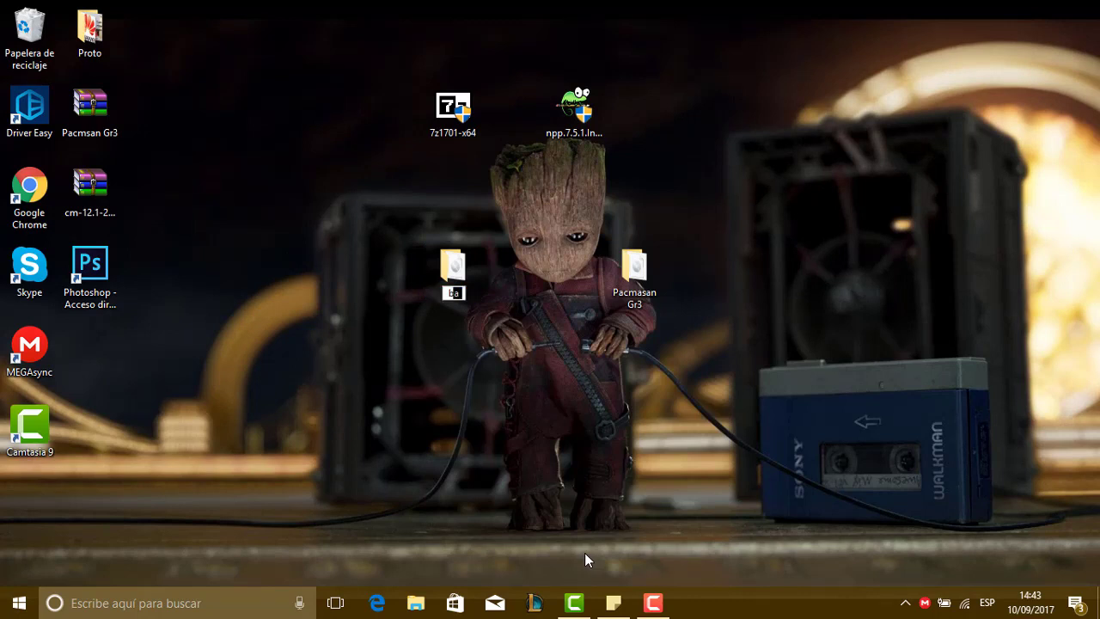
text(ase)
key(Return)
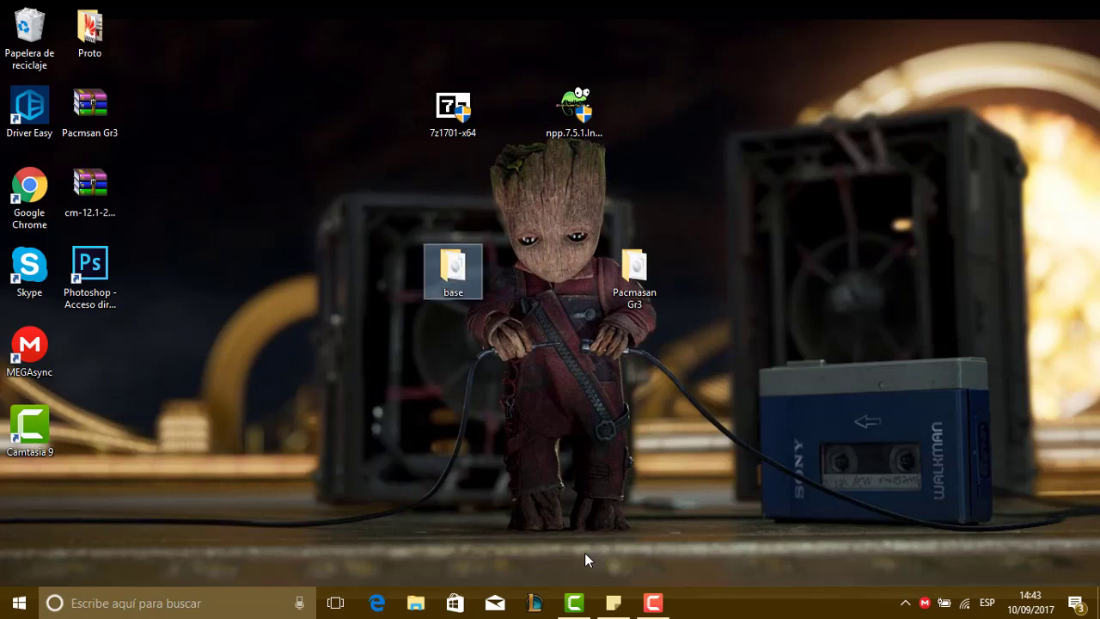
Rename the Pacmasan Gr3 folder on the desktop as Port.
click(633, 302)
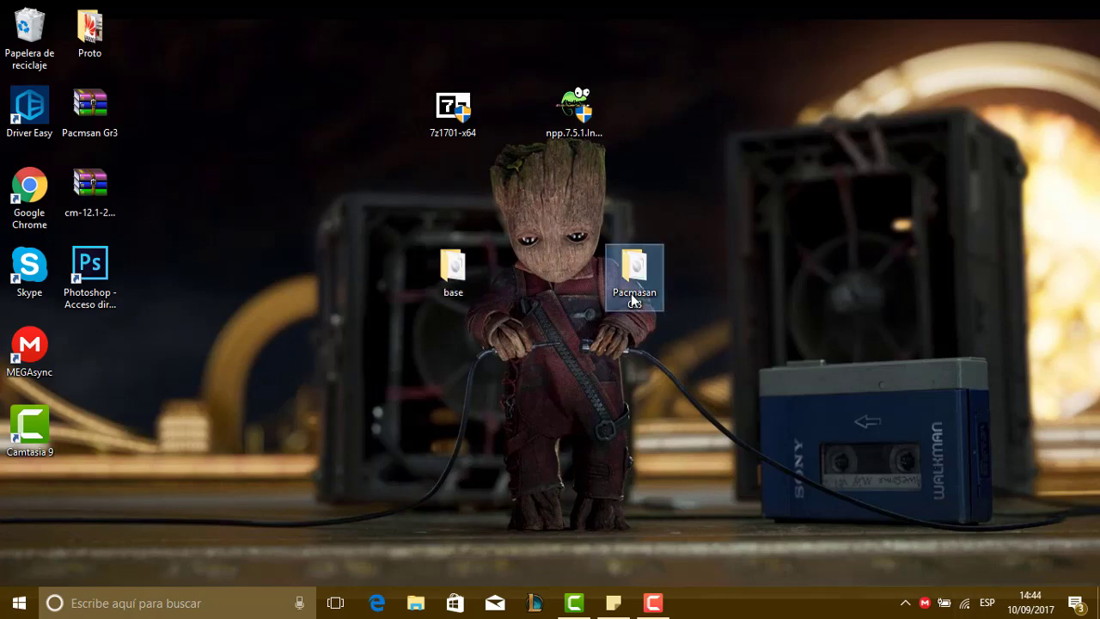
right_click(633, 302)
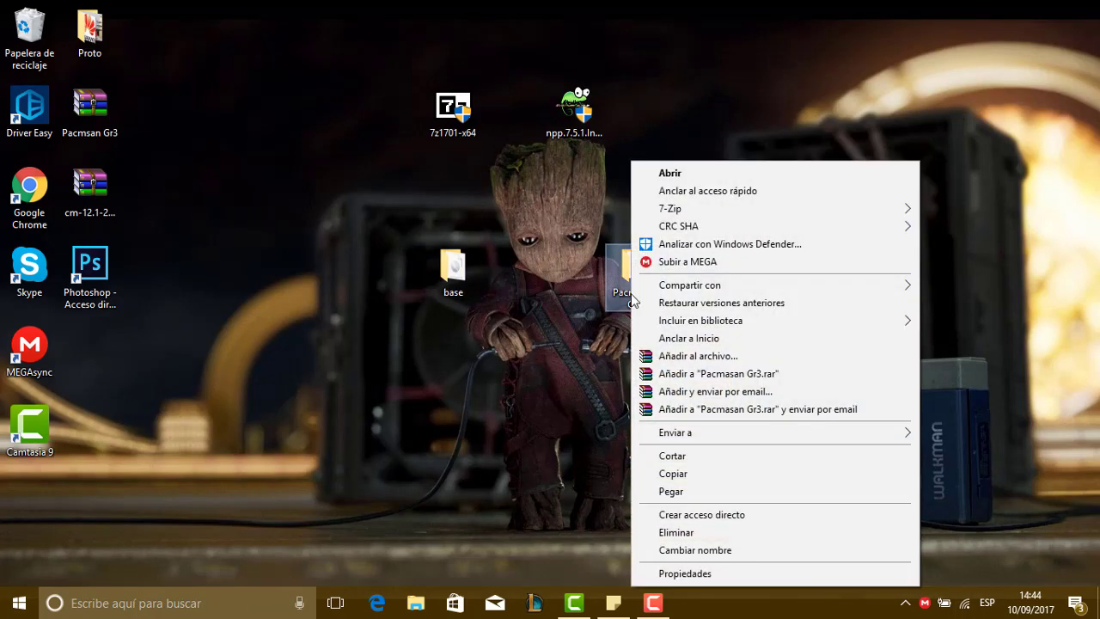
click(724, 557)
text(0)
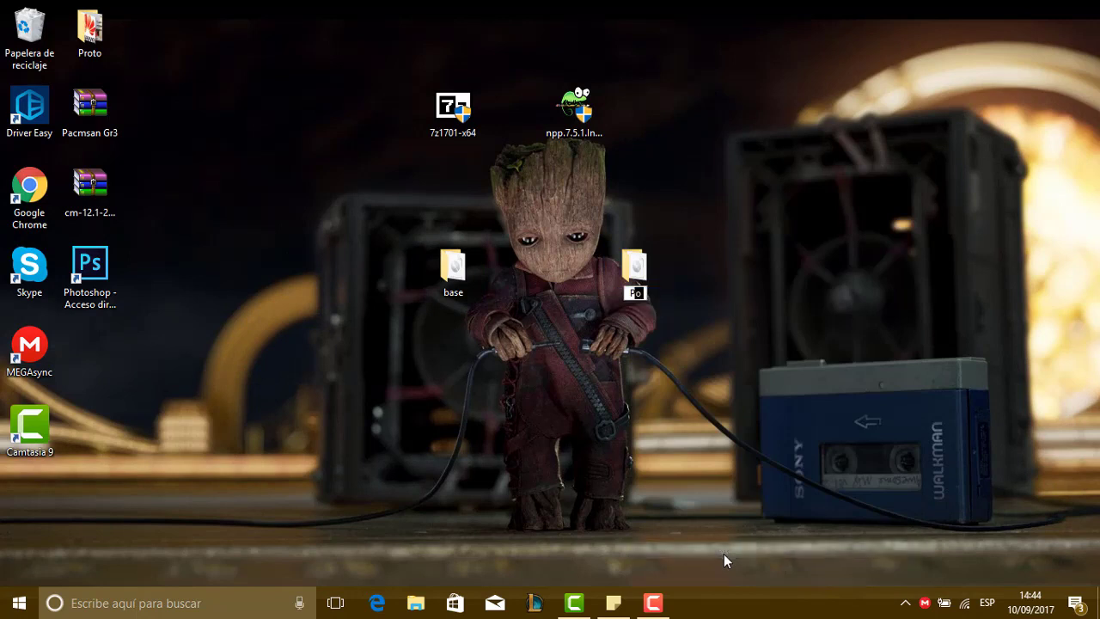
text(ort)
key(Return)
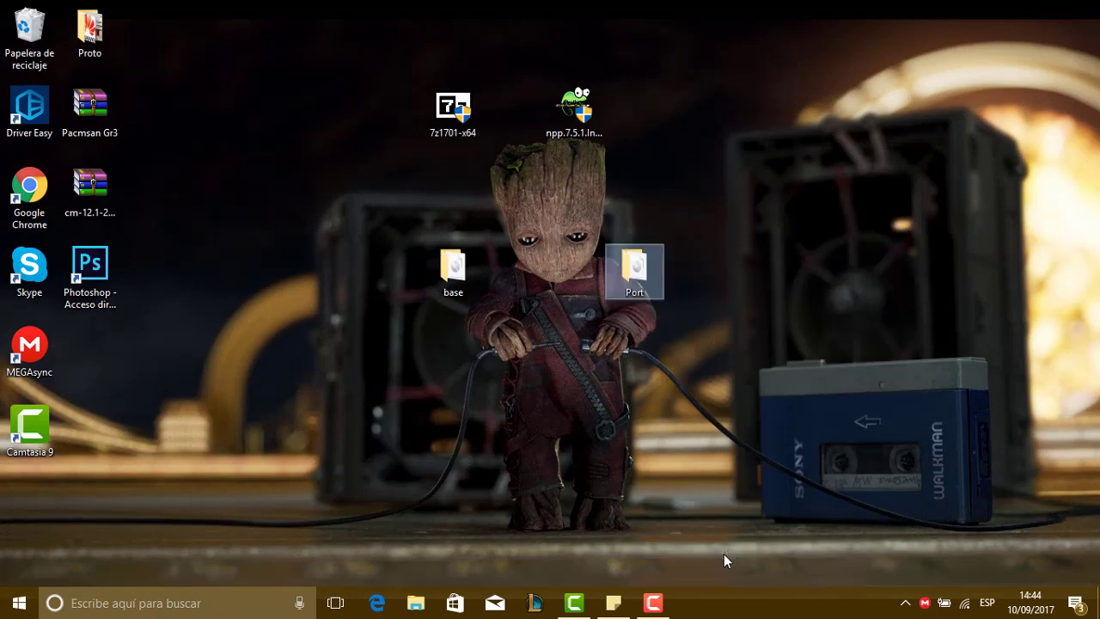
Open the base and Port folders in side-by-side windows and bring up the sticky note listing the files to transfer.
double_click(435, 255)
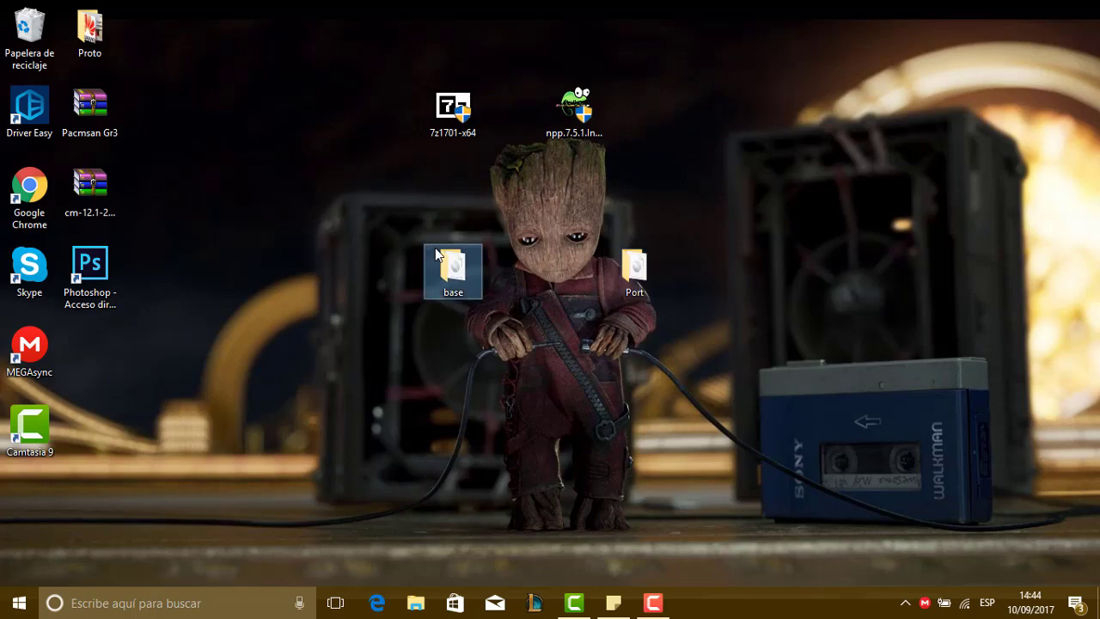
drag(797, 46, 670, 55)
double_click(634, 268)
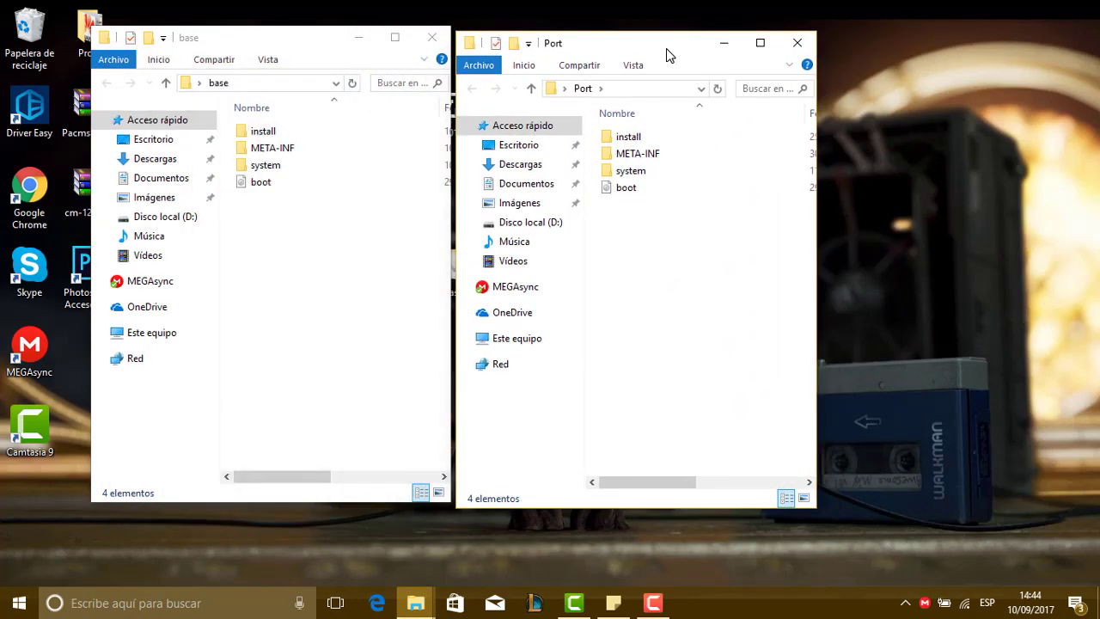
click(624, 608)
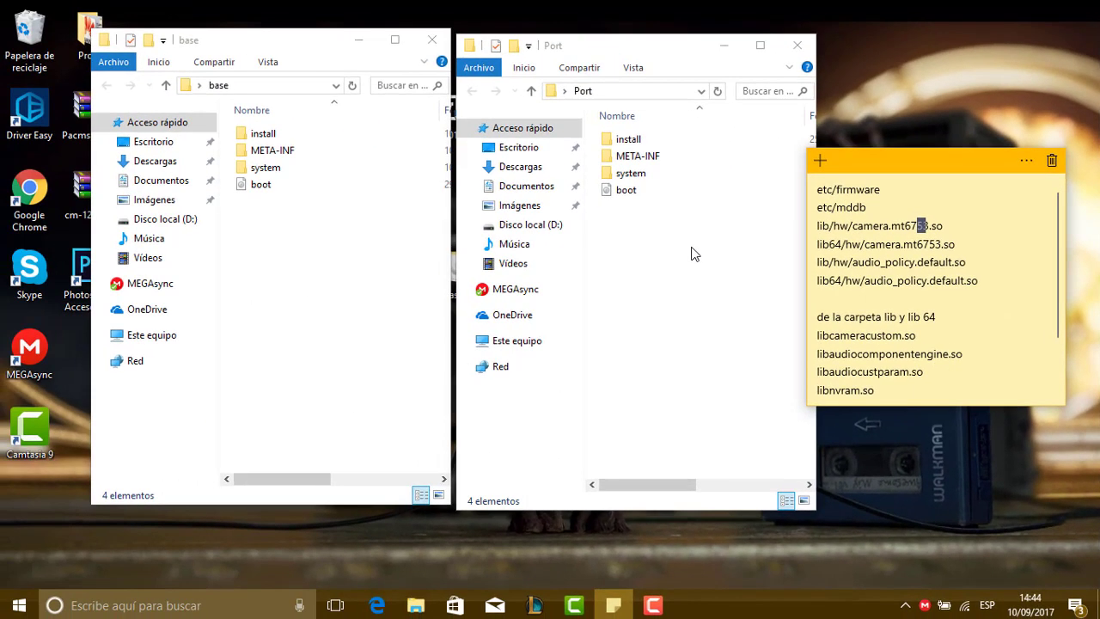
click(694, 253)
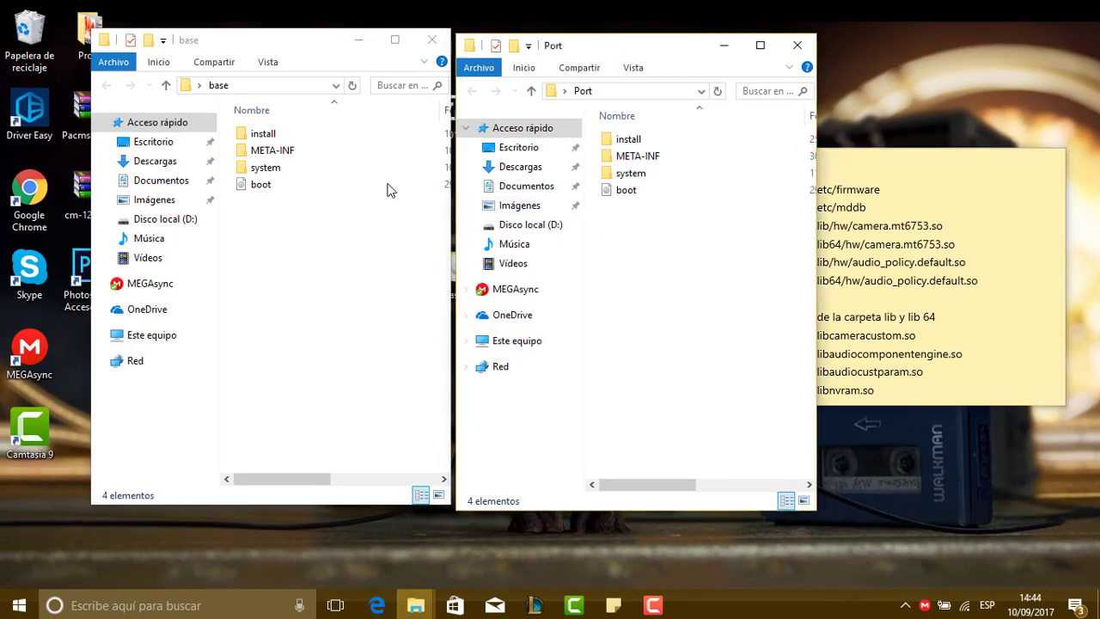
Open system/etc inside the base folder and highlight the etc/firmware entry in the sticky note.
double_click(282, 169)
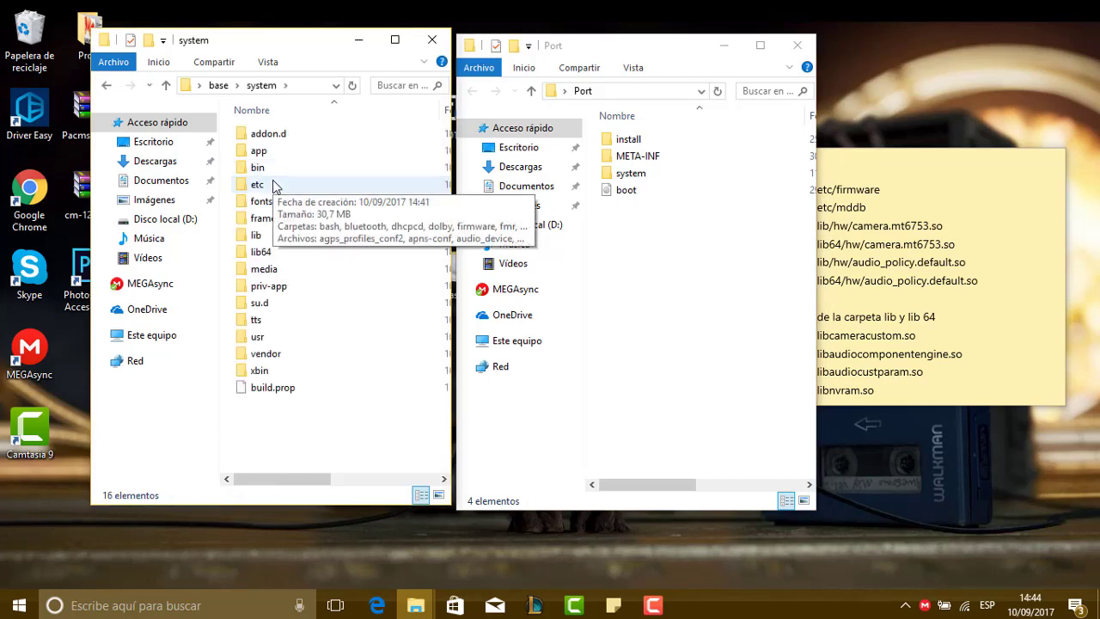
double_click(258, 184)
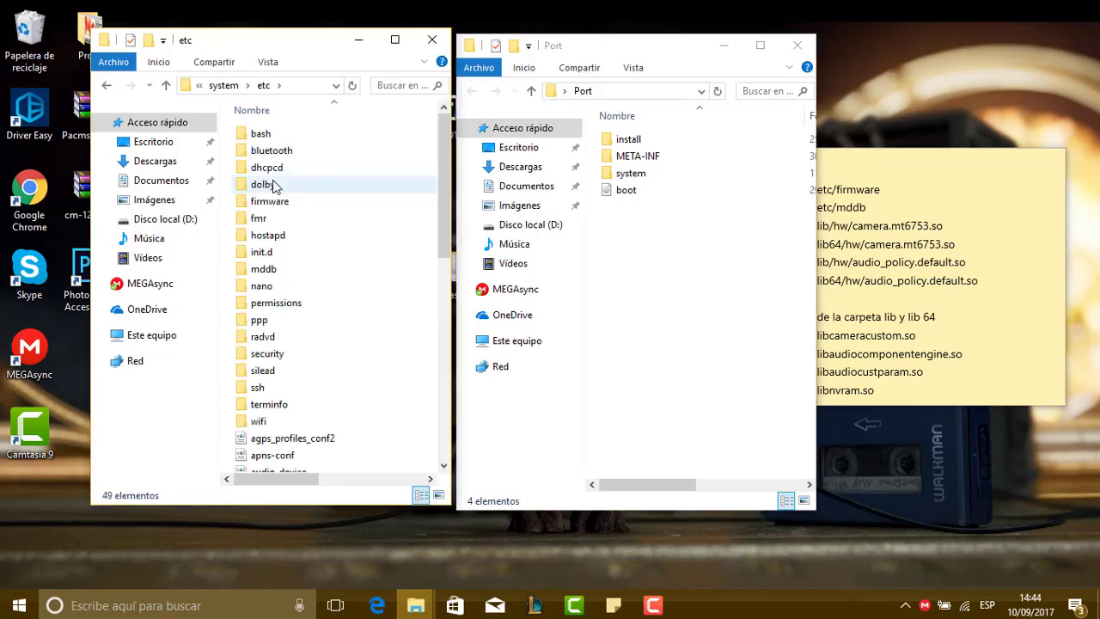
click(947, 206)
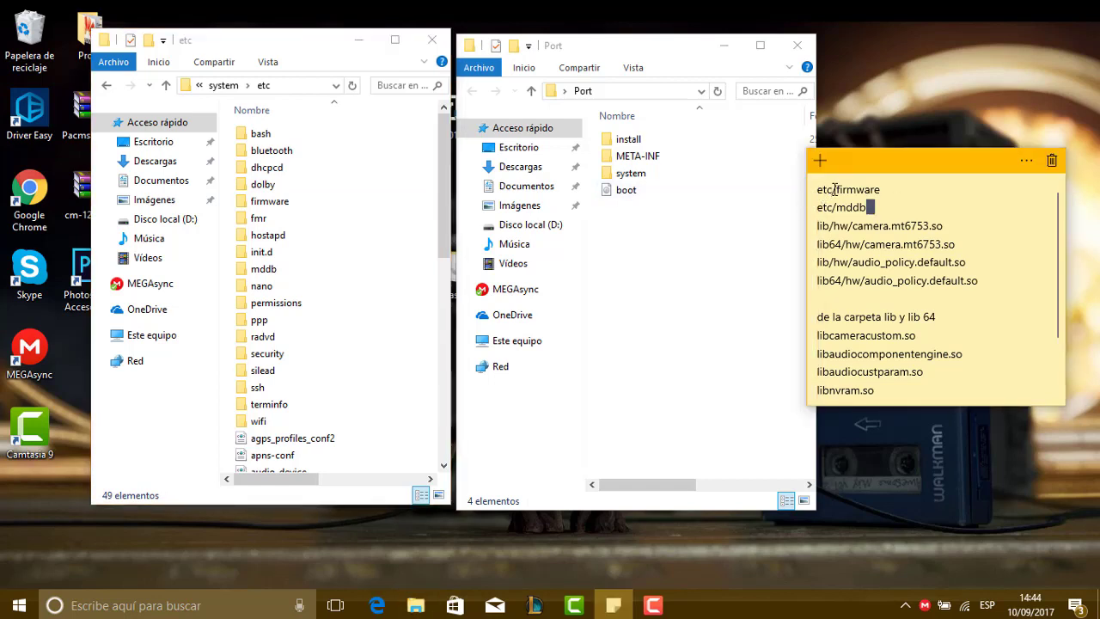
drag(834, 189, 890, 201)
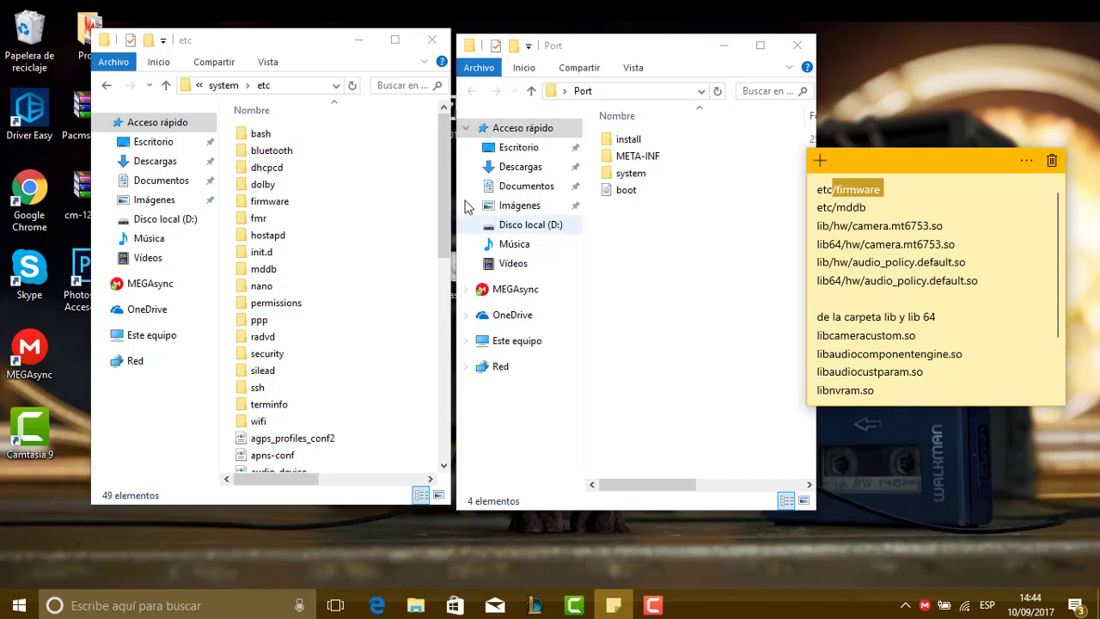
Move the firmware folder from base's system/etc into Port's system/etc, replacing the files in the destination.
click(319, 196)
right_click(319, 201)
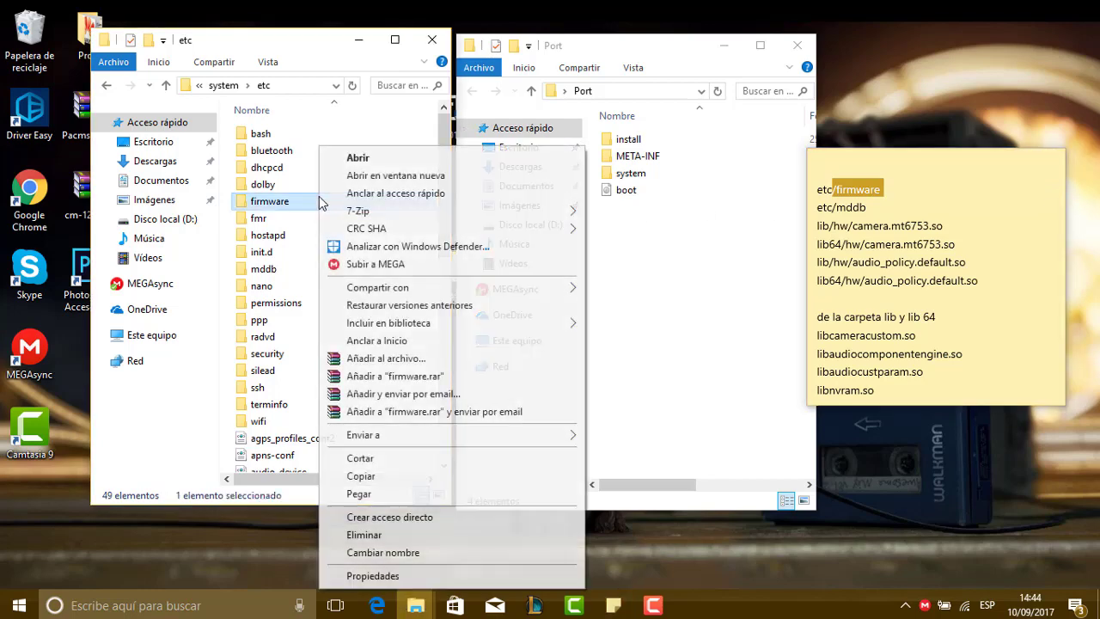
click(401, 471)
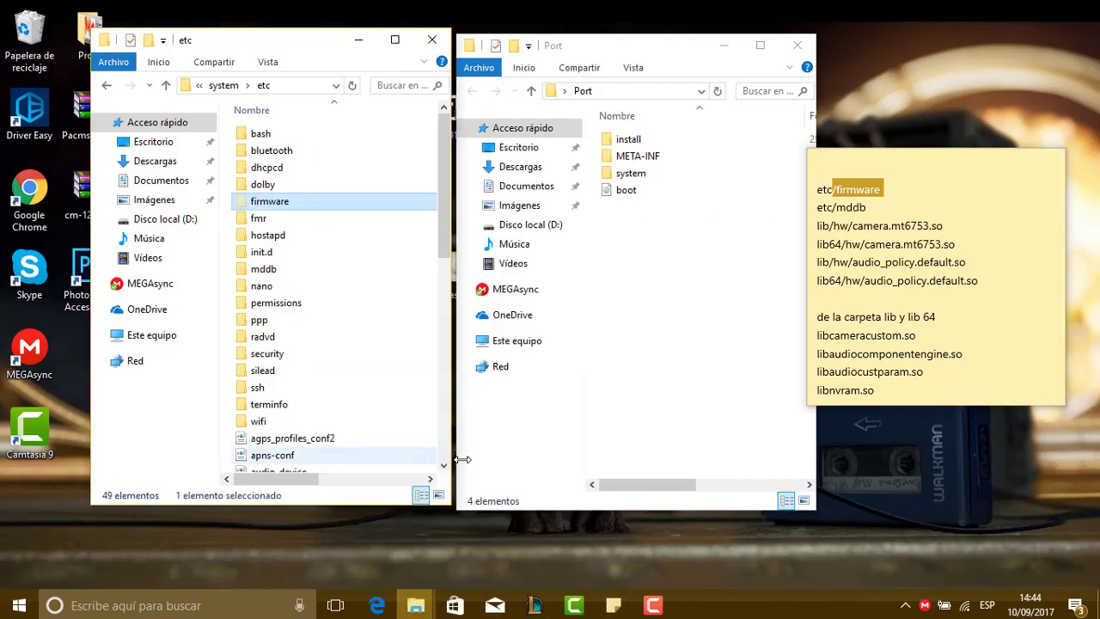
double_click(650, 175)
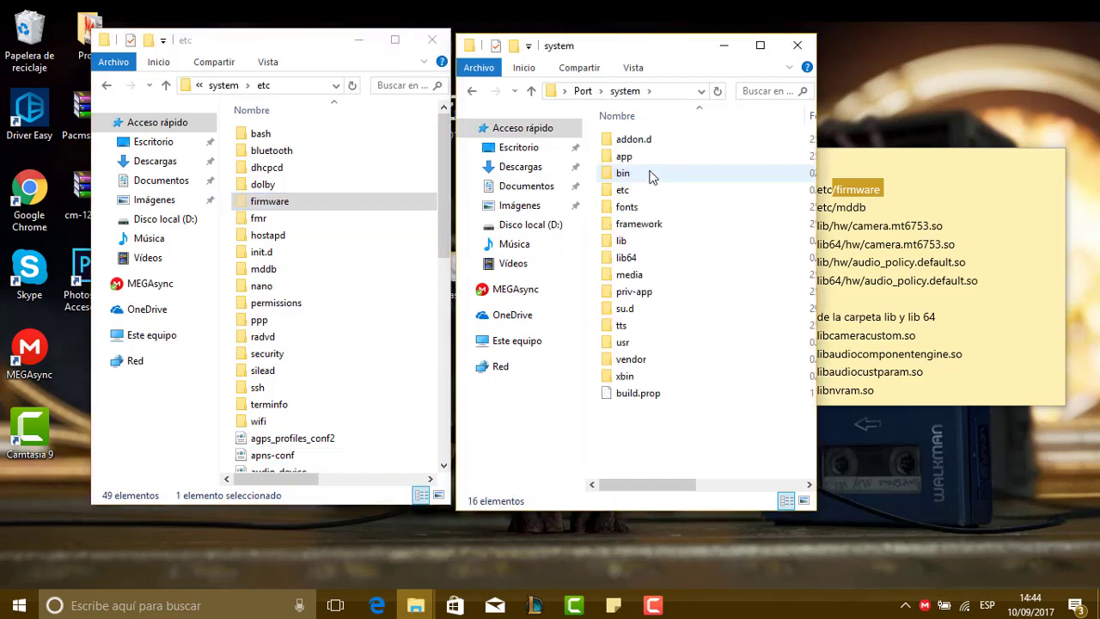
double_click(631, 190)
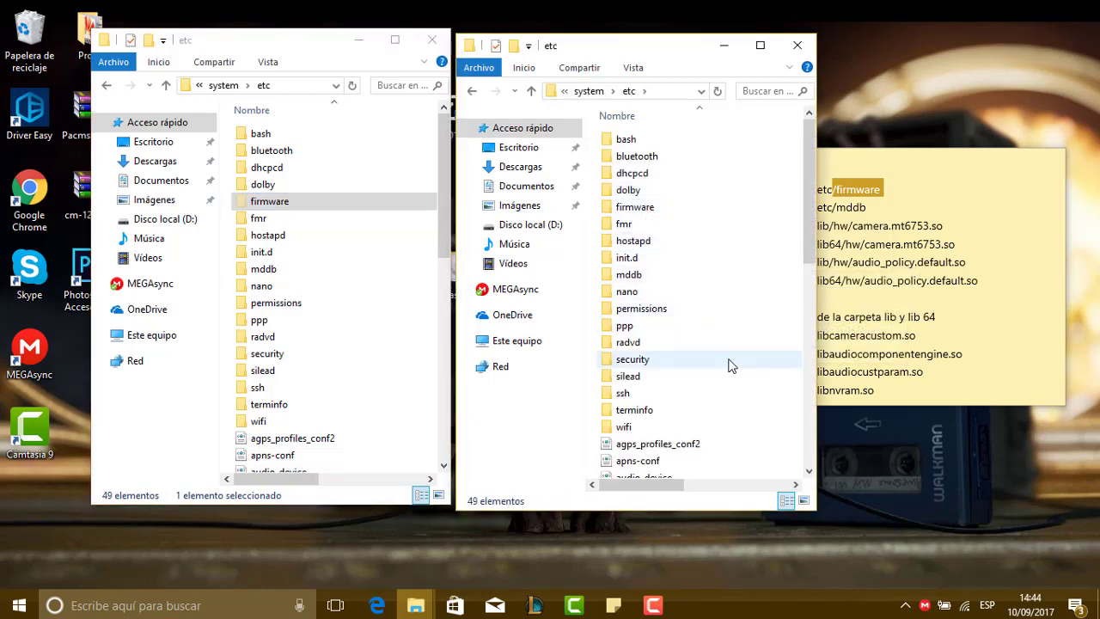
right_click(694, 448)
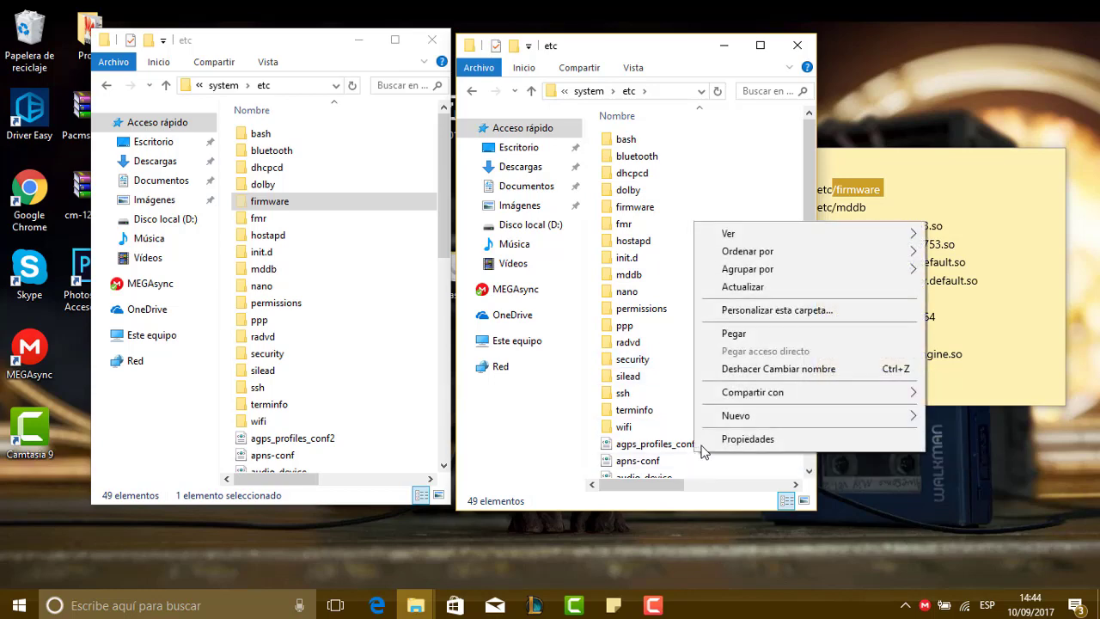
click(744, 335)
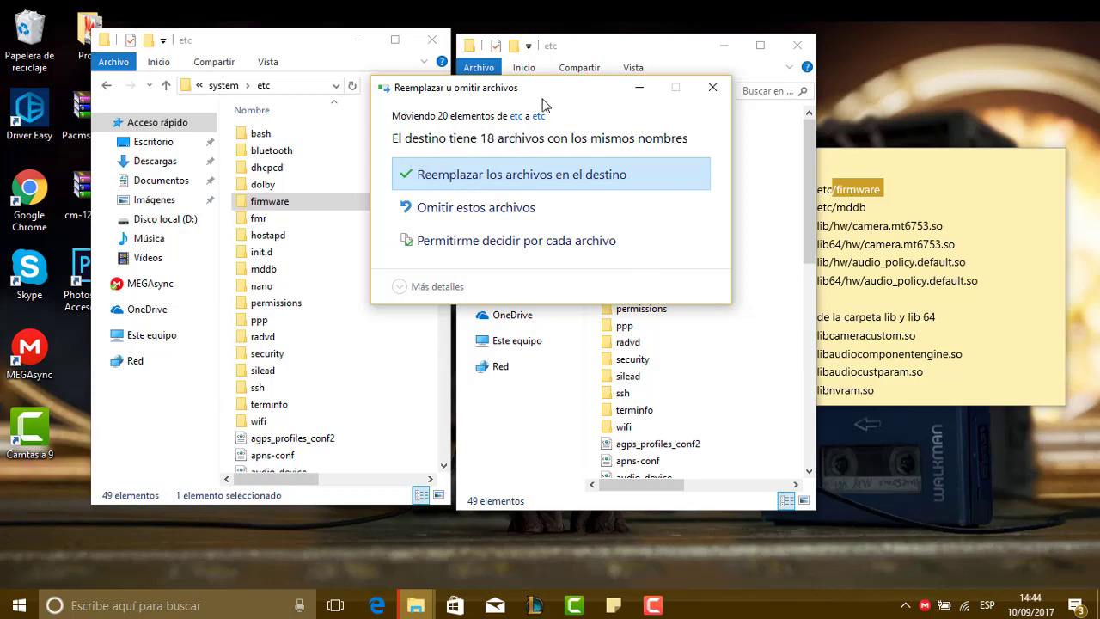
drag(566, 89, 356, 247)
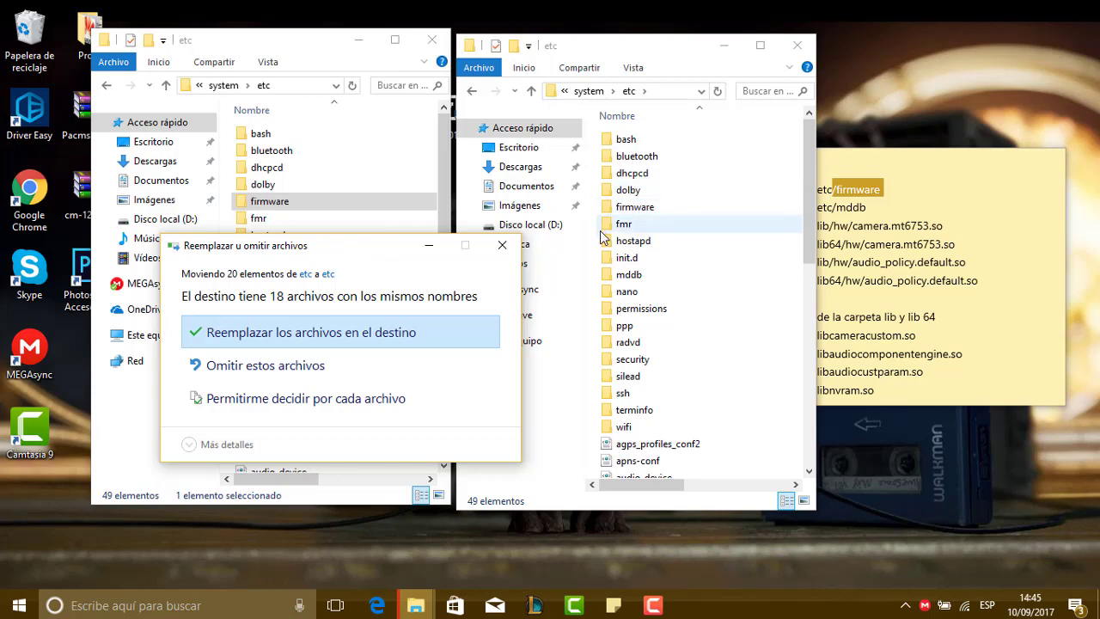
drag(350, 249, 565, 134)
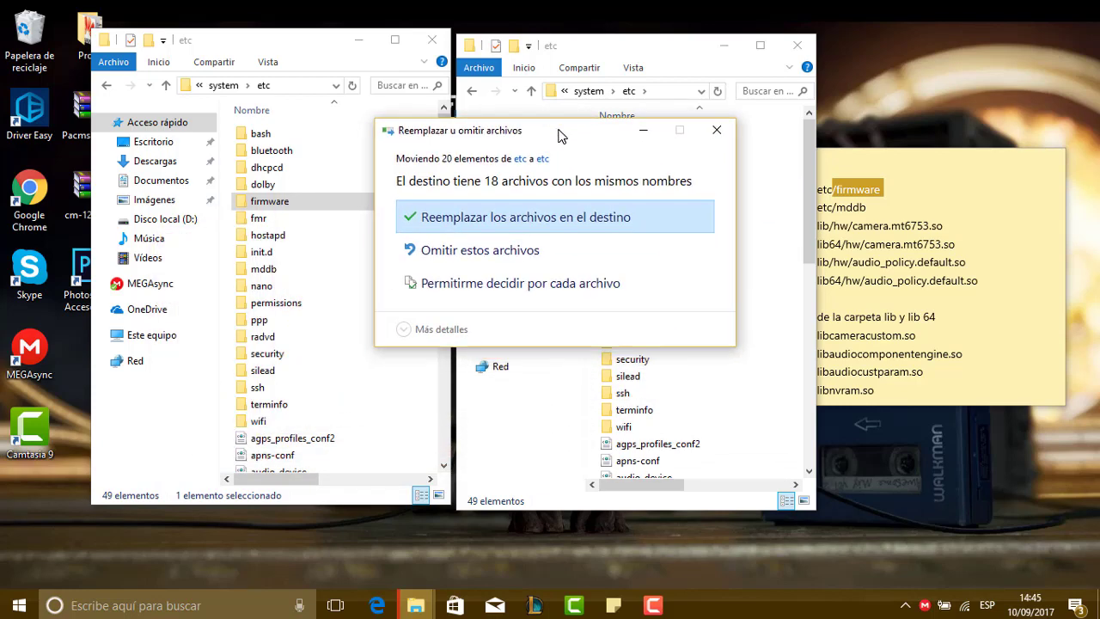
click(565, 220)
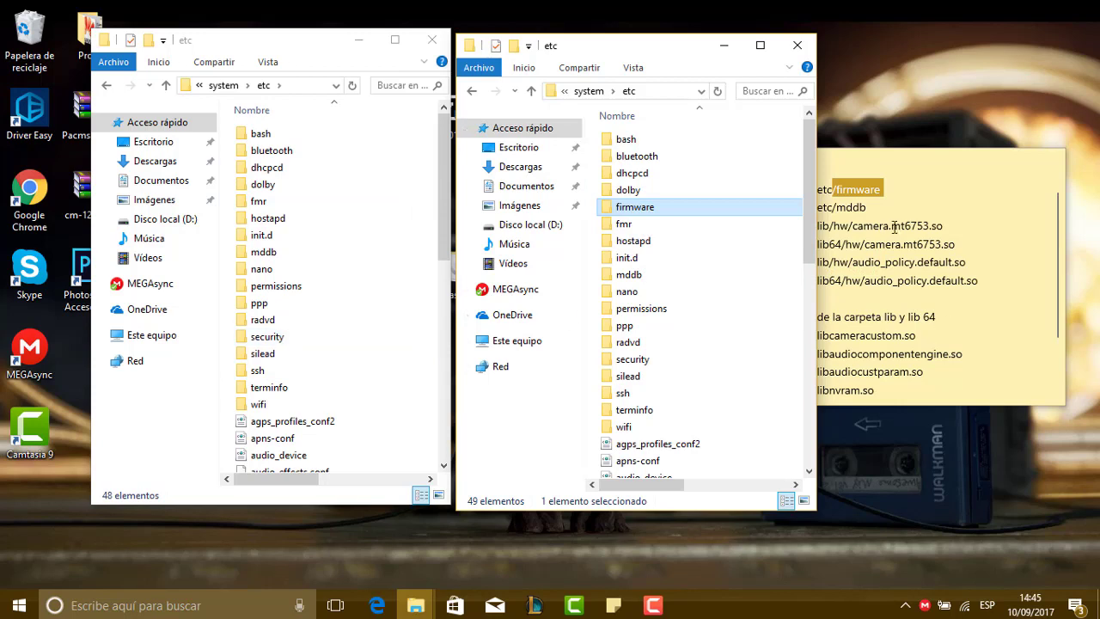
Move the mddb folder from base's system/etc into Port's system/etc, replacing the files in the destination.
drag(839, 225, 848, 225)
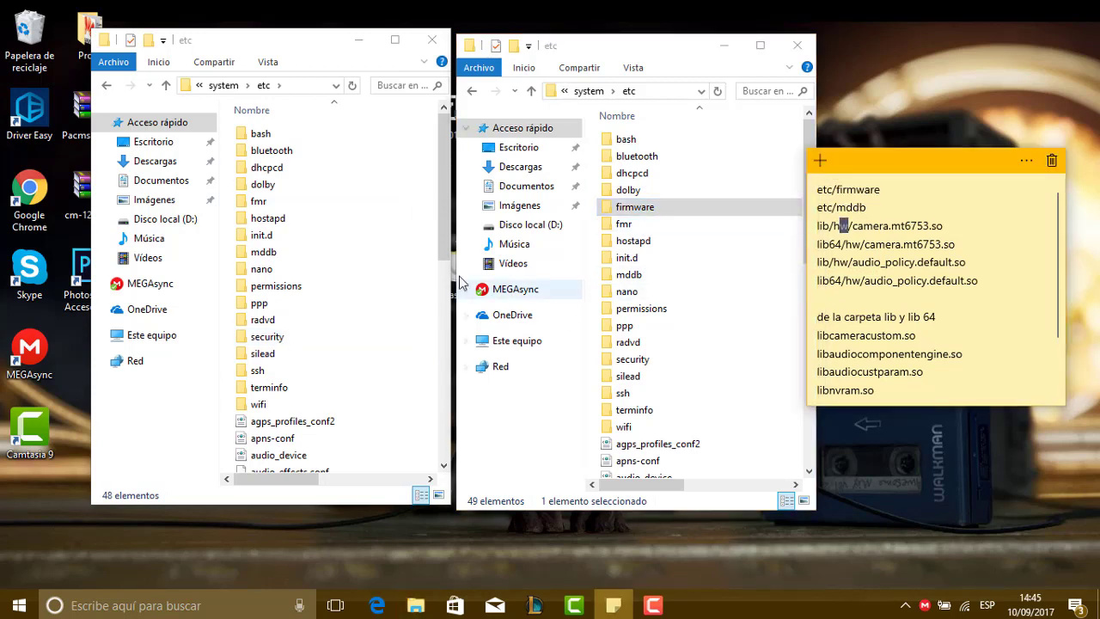
click(329, 261)
right_click(327, 260)
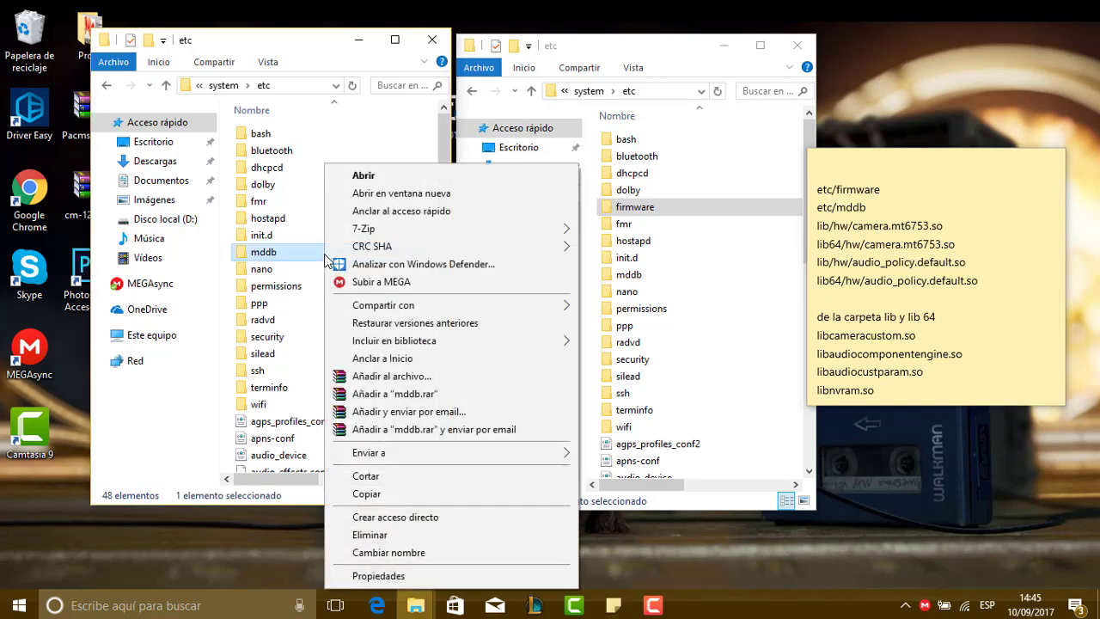
click(391, 483)
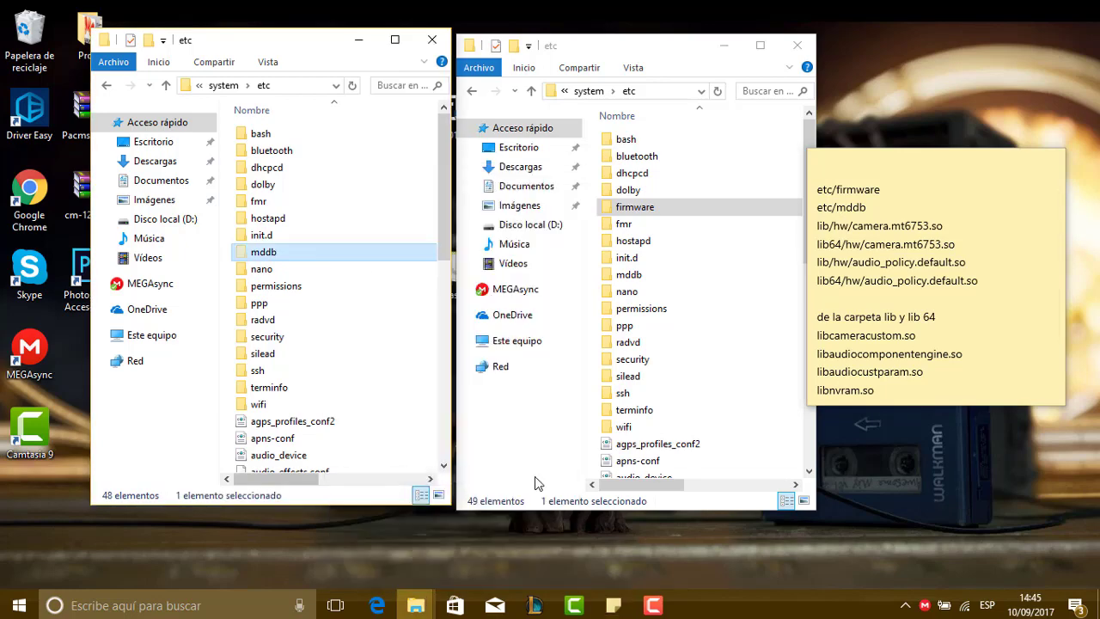
right_click(684, 457)
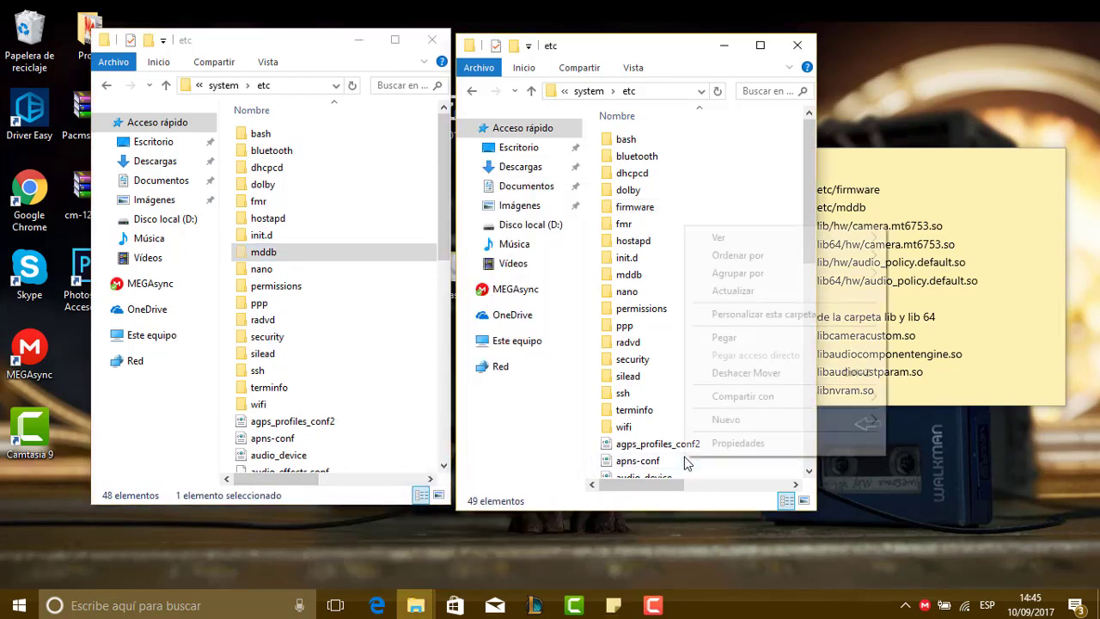
click(735, 337)
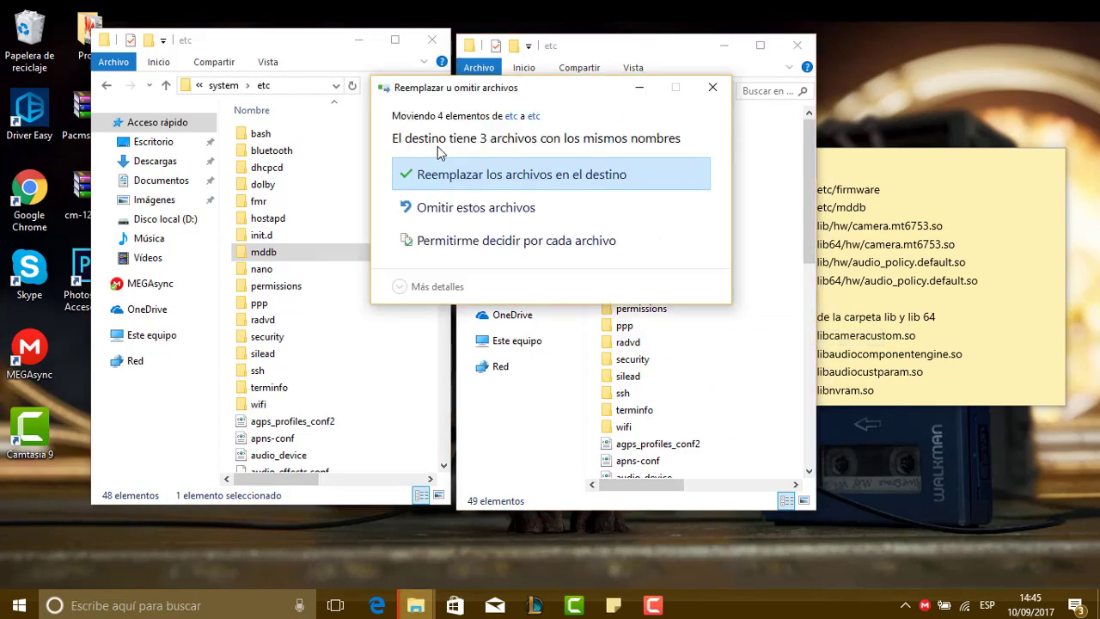
click(580, 172)
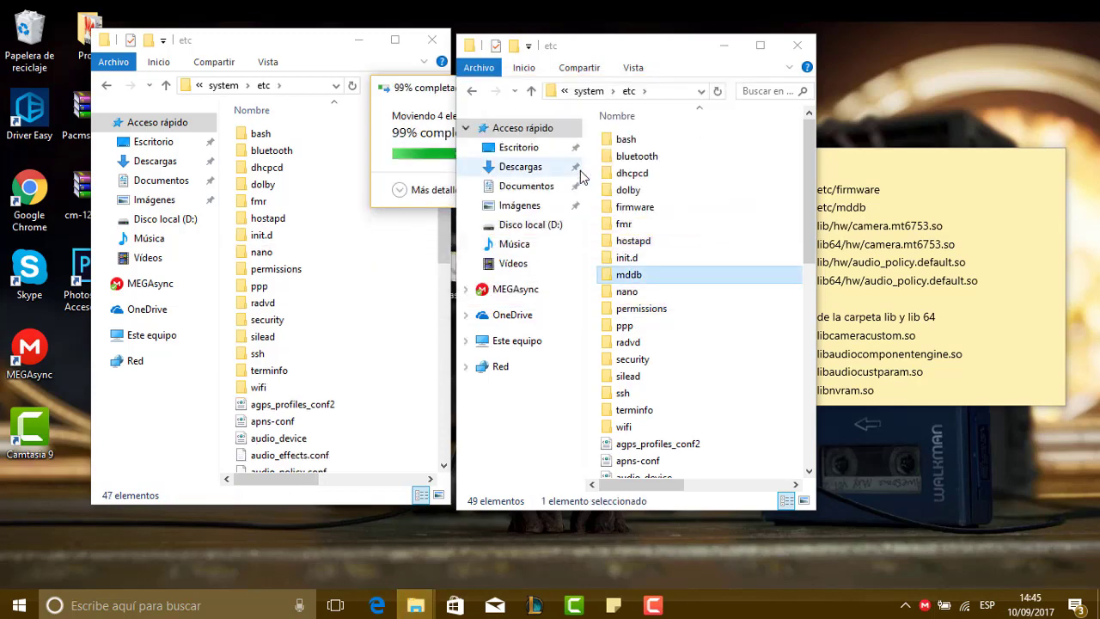
Return one window to the top level of the Port folder and the other to base's system folder.
click(594, 95)
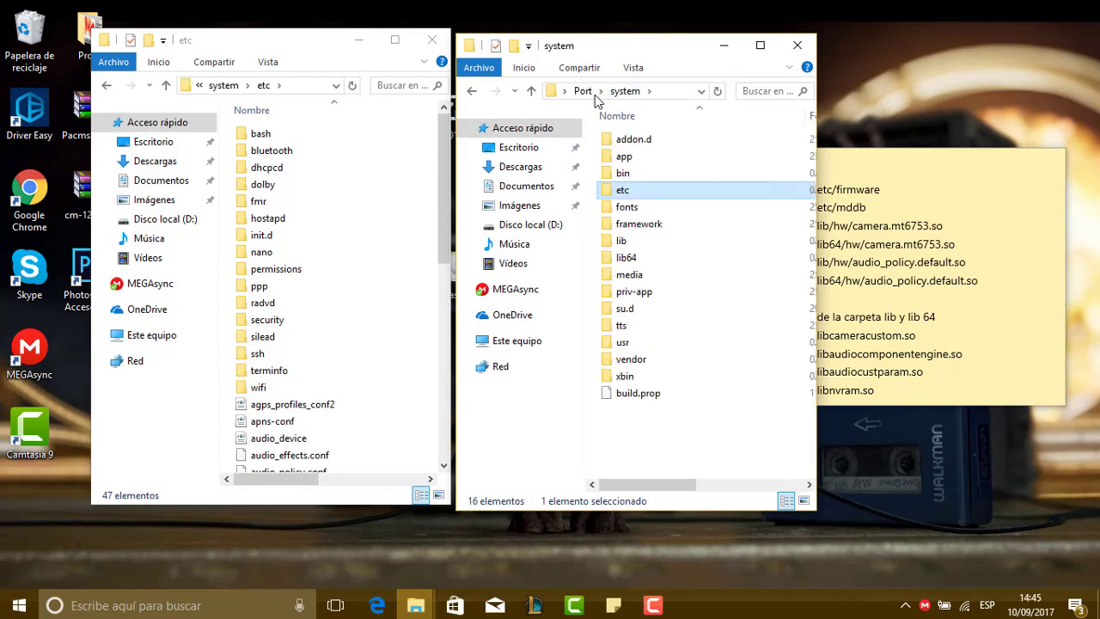
click(584, 92)
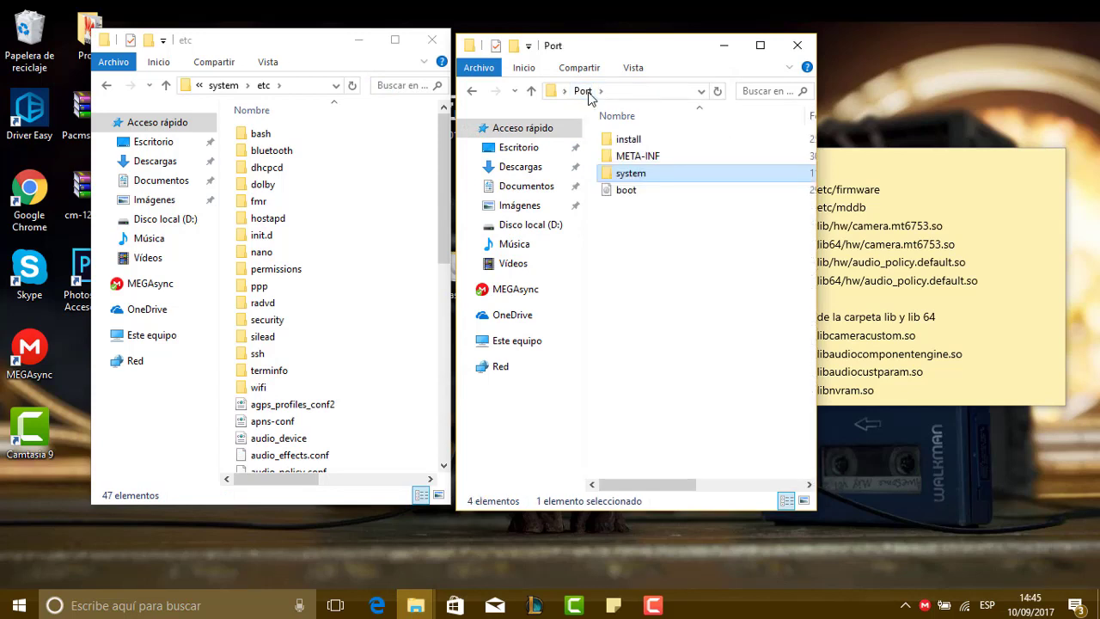
click(224, 86)
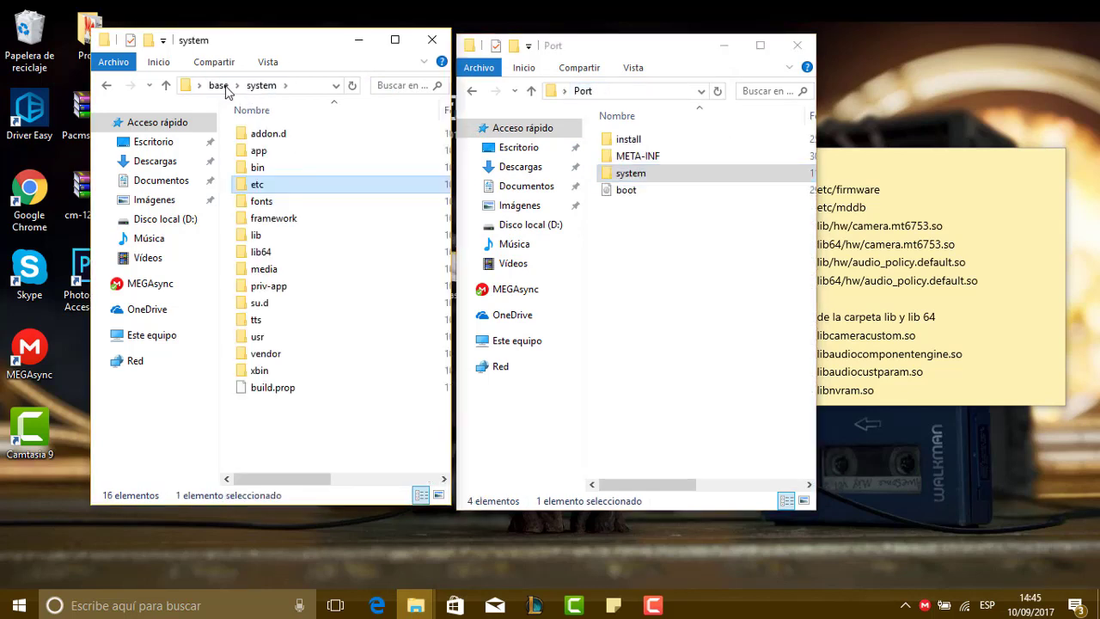
Open system/lib/hw inside the base folder, following the lib/hw/camera.mt6753.so entry in the sticky note.
click(219, 86)
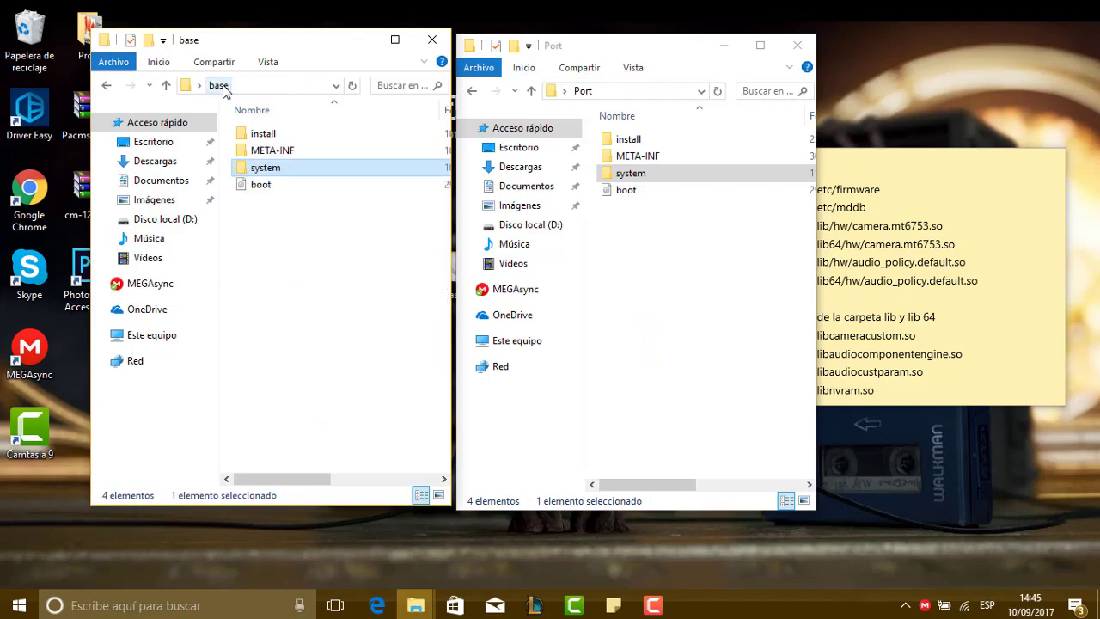
click(870, 176)
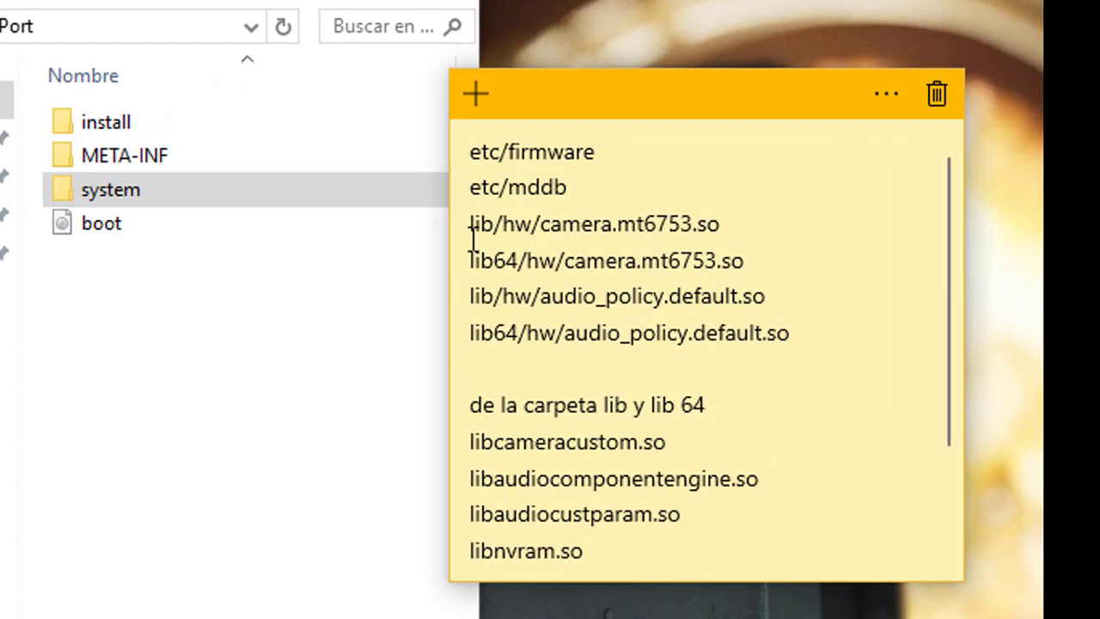
double_click(844, 225)
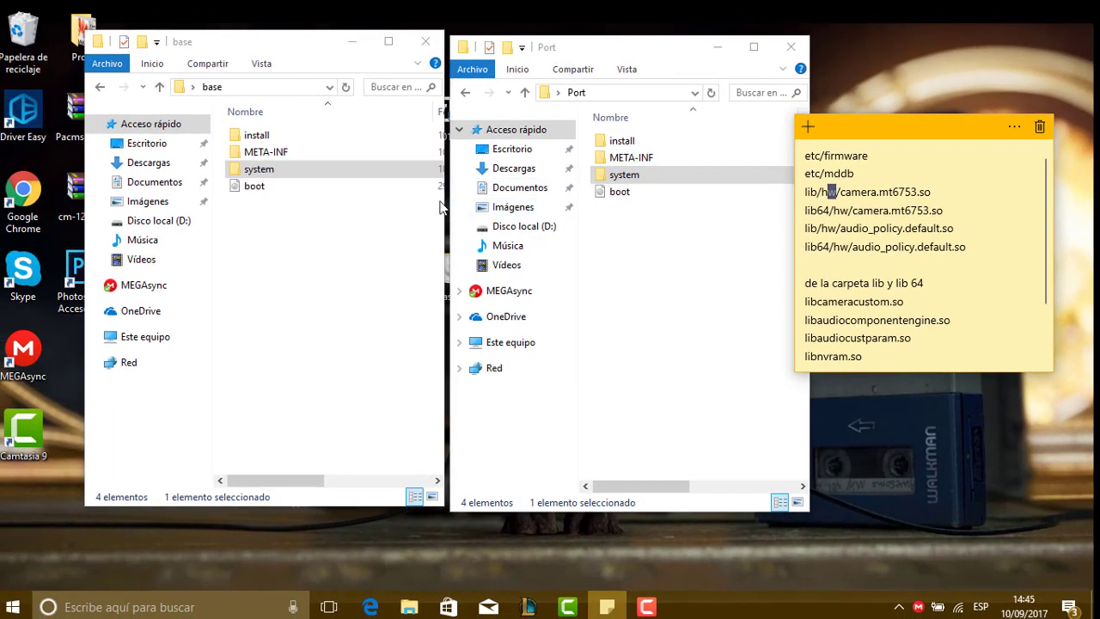
double_click(381, 178)
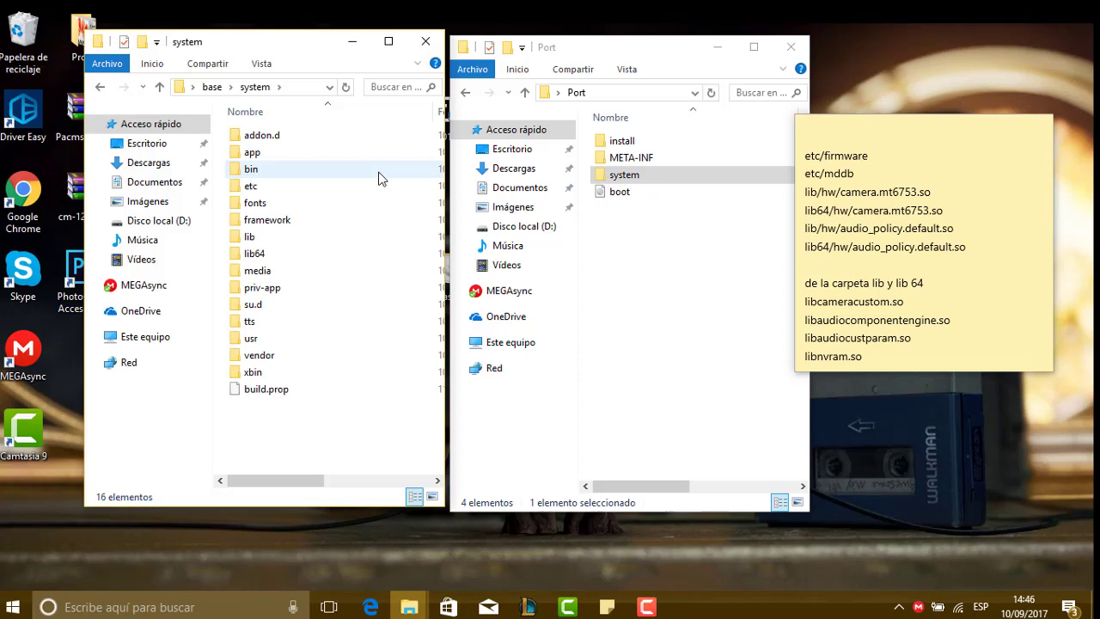
click(268, 242)
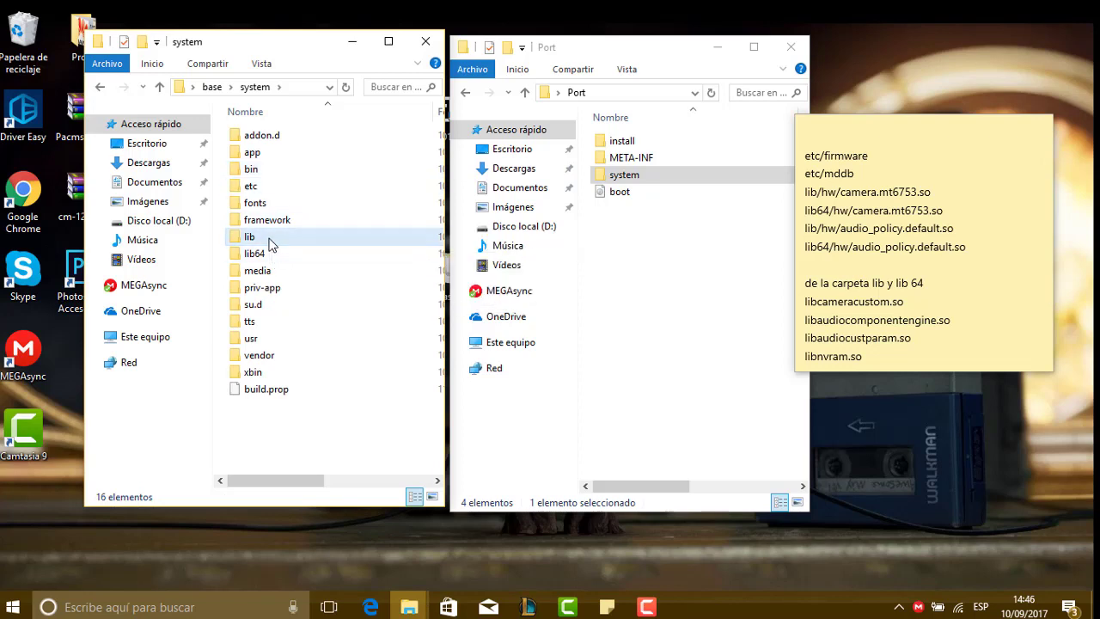
double_click(269, 241)
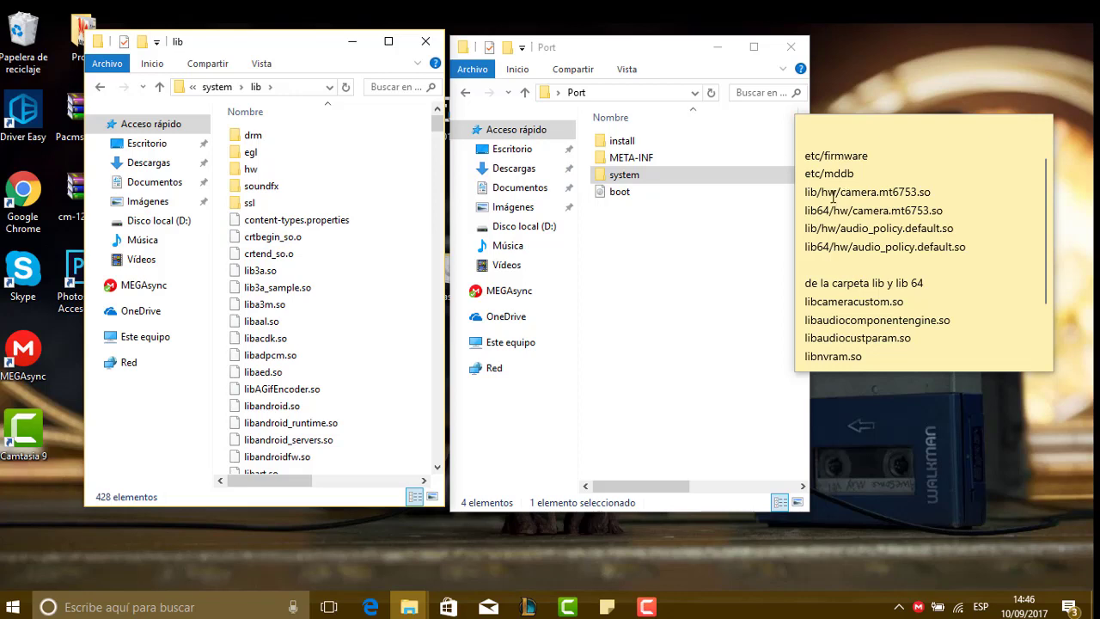
double_click(262, 175)
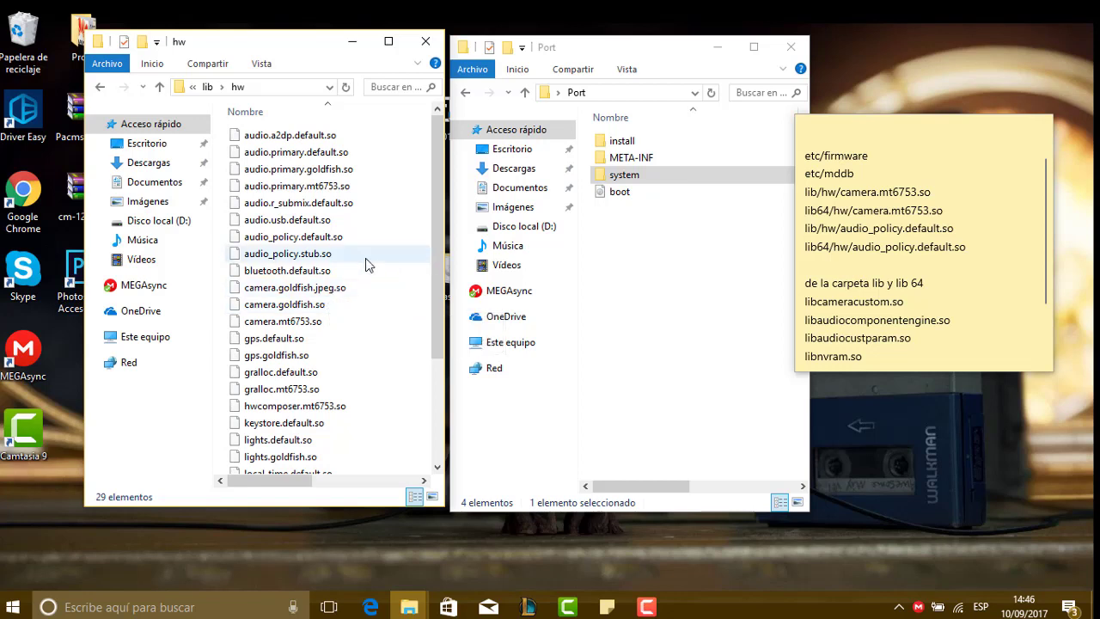
click(262, 326)
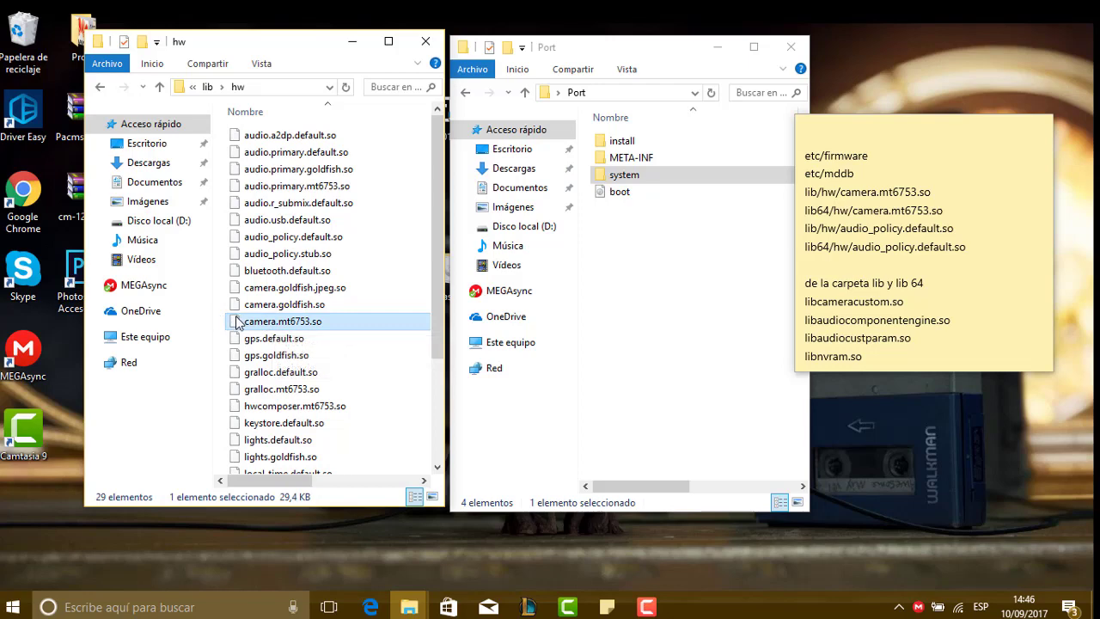
right_click(238, 322)
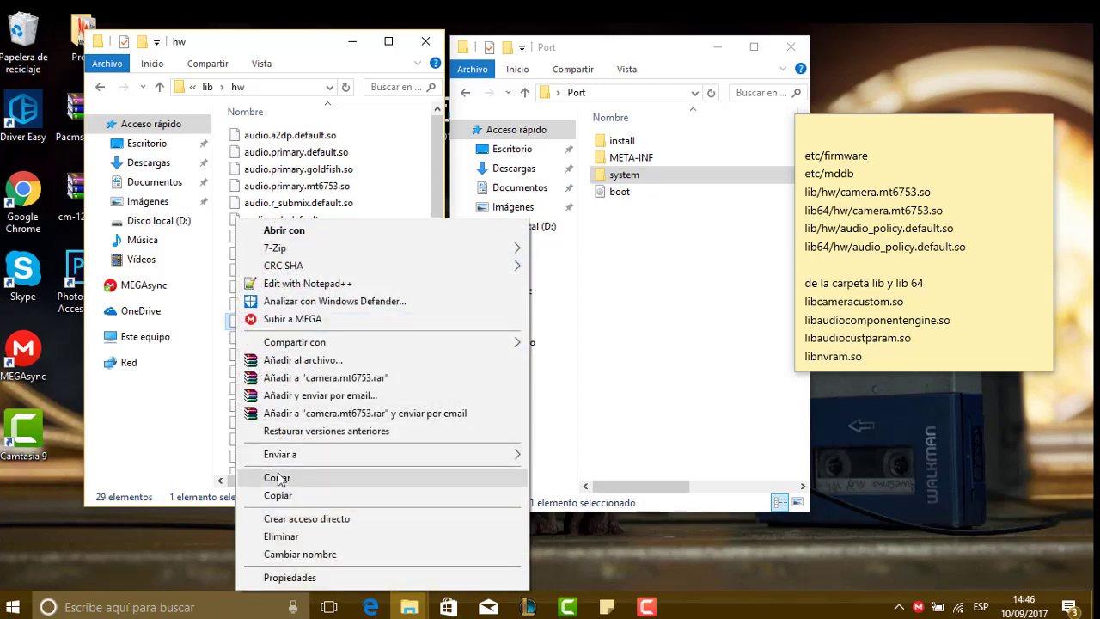
click(216, 357)
right_click(329, 323)
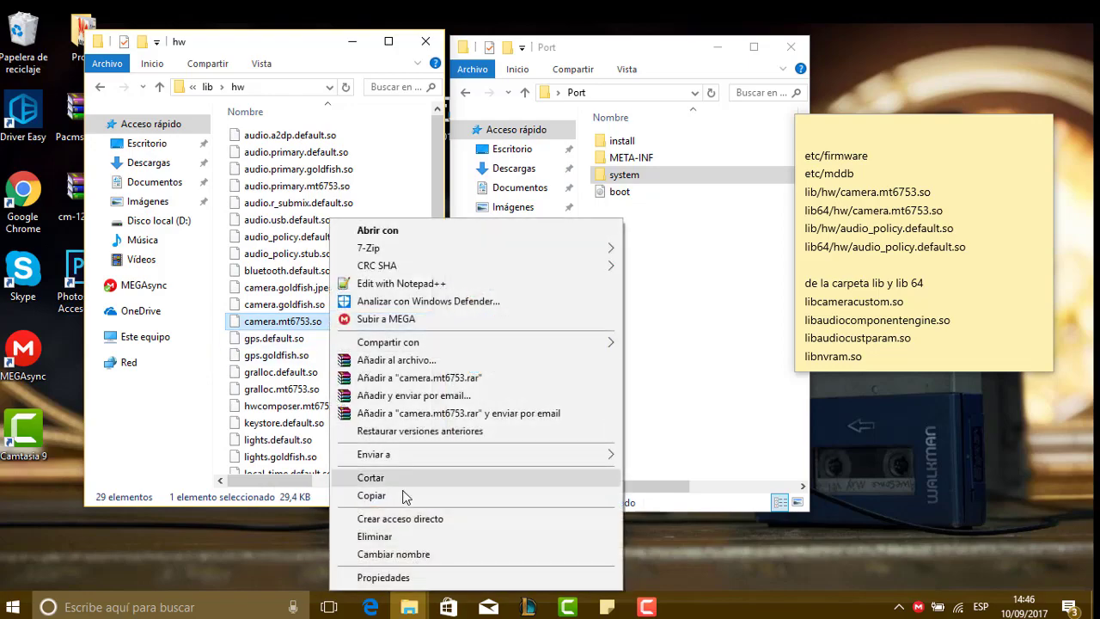
click(197, 407)
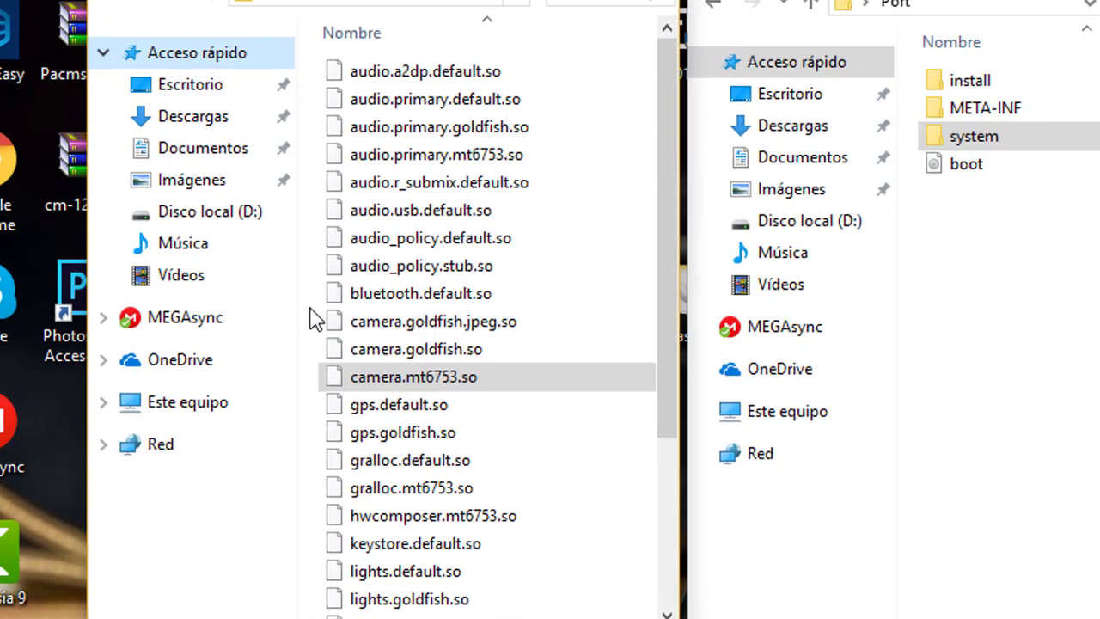
drag(312, 311, 623, 392)
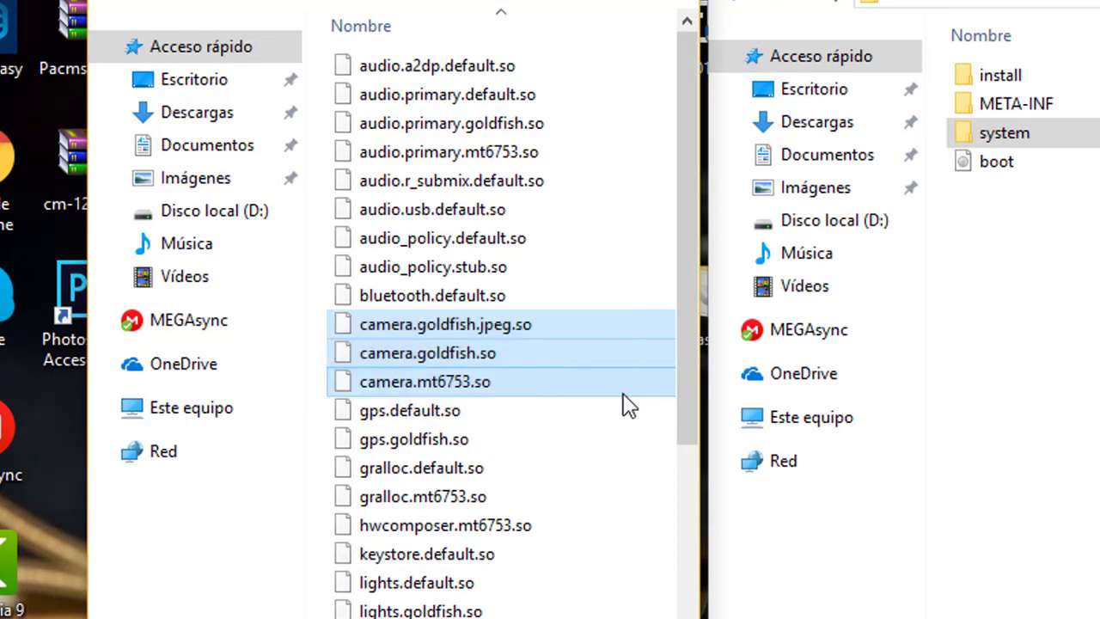
click(304, 326)
key(alt+Left)
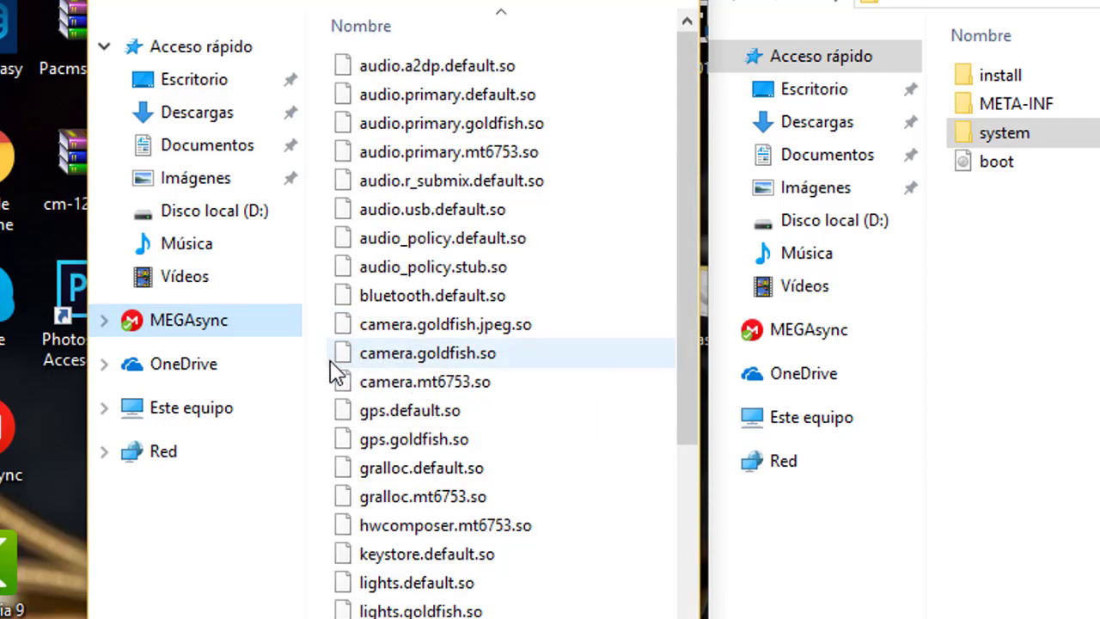
Move camera.goldfish.jpeg.so, camera.goldfish.so and camera.mt6753.so from base's system/lib/hw into Port's system/lib/hw, replacing the files in the destination.
click(335, 331)
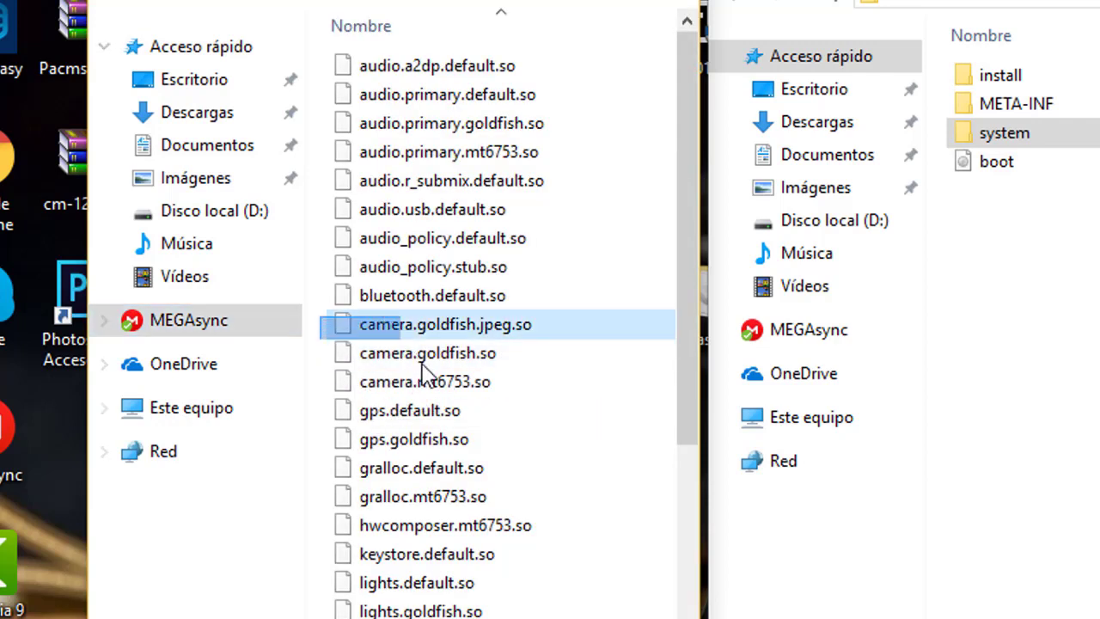
shift+click(395, 383)
right_click(453, 383)
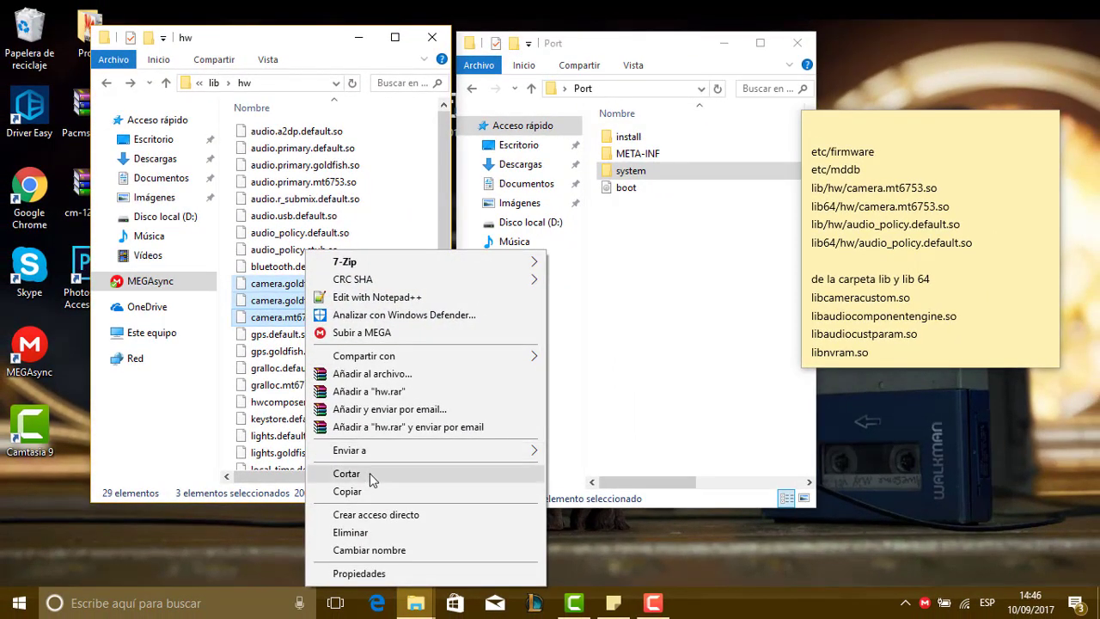
click(371, 476)
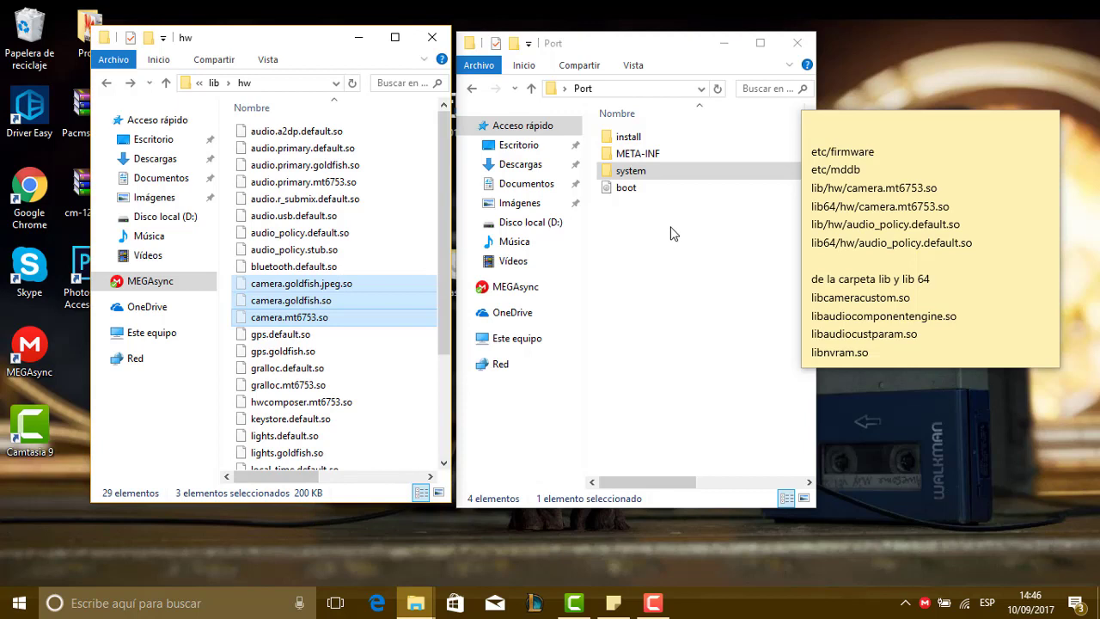
double_click(659, 174)
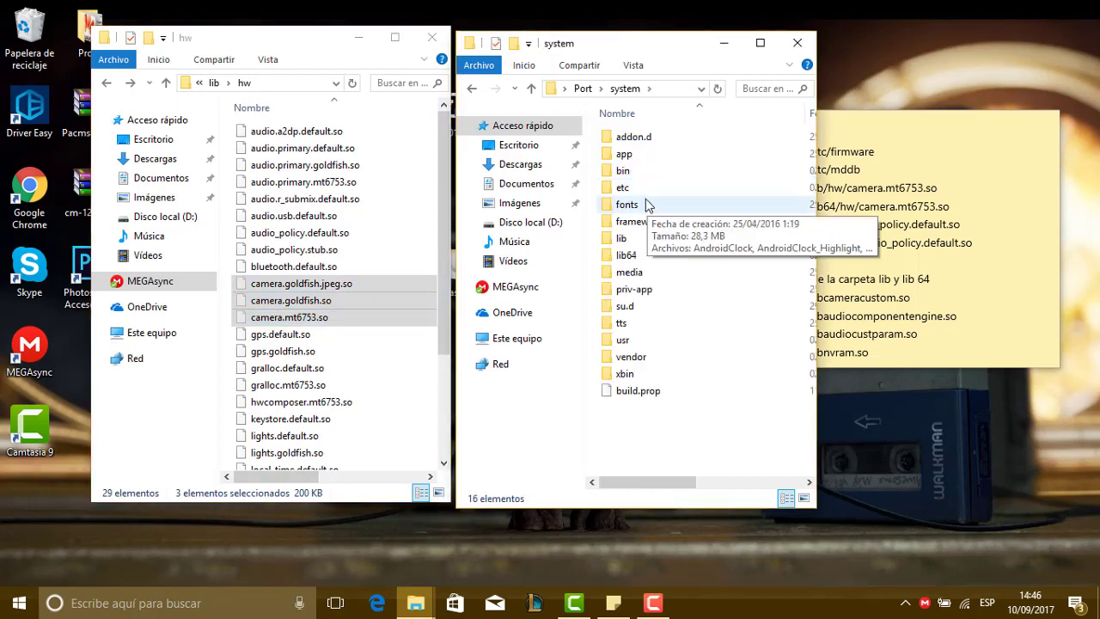
double_click(626, 238)
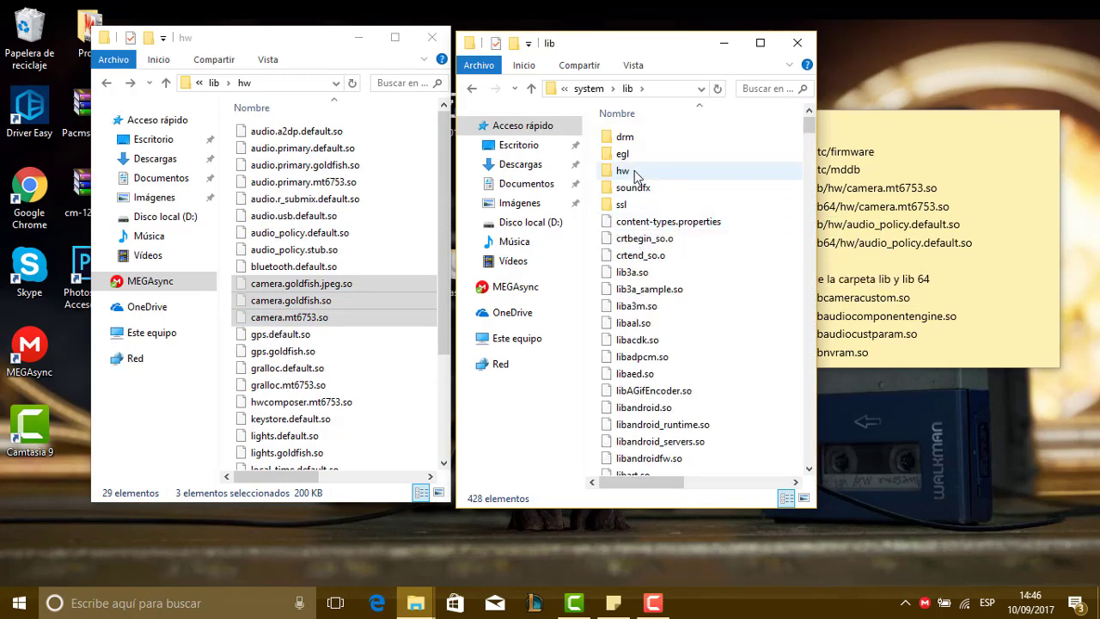
double_click(632, 172)
right_click(724, 362)
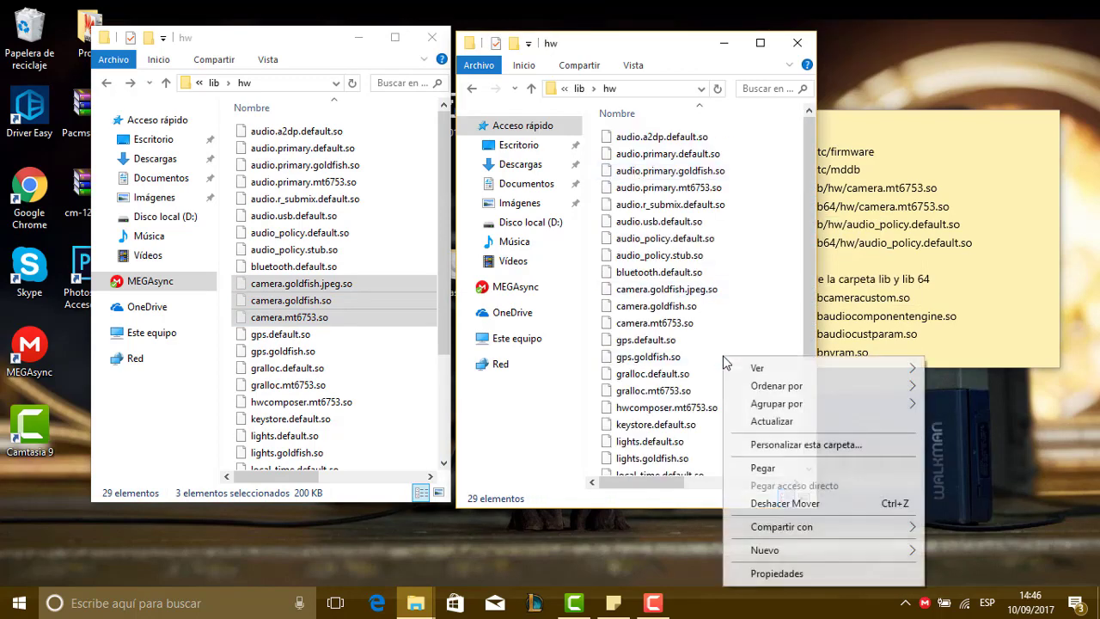
click(762, 467)
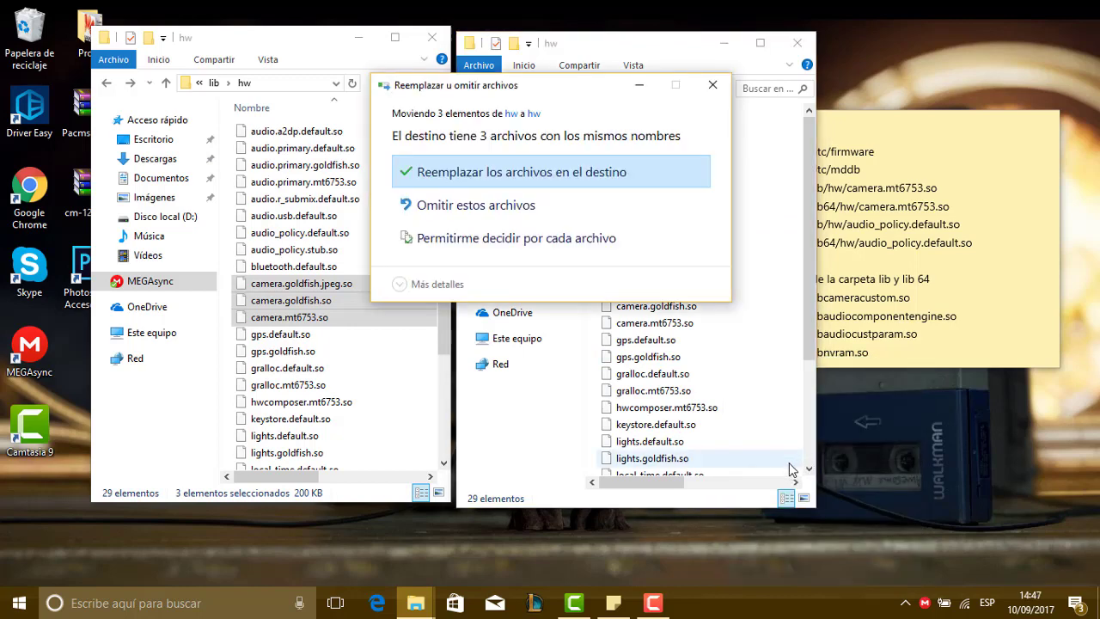
click(534, 174)
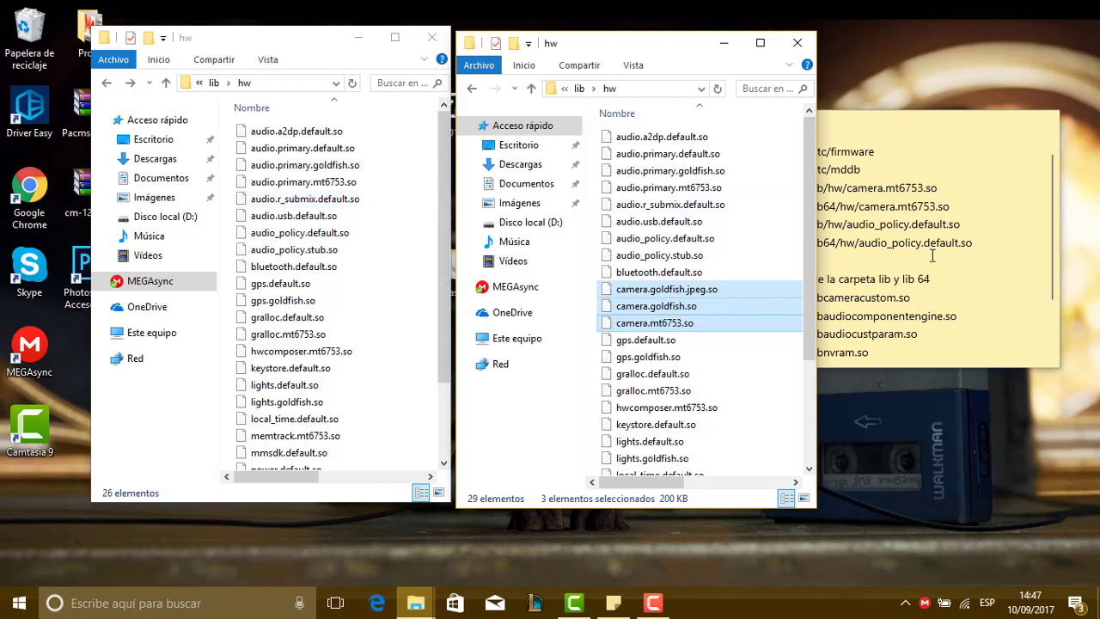
Move audio_policy.default.so from base's system/lib/hw into Port's system/lib/hw, replacing the file in the destination.
click(974, 275)
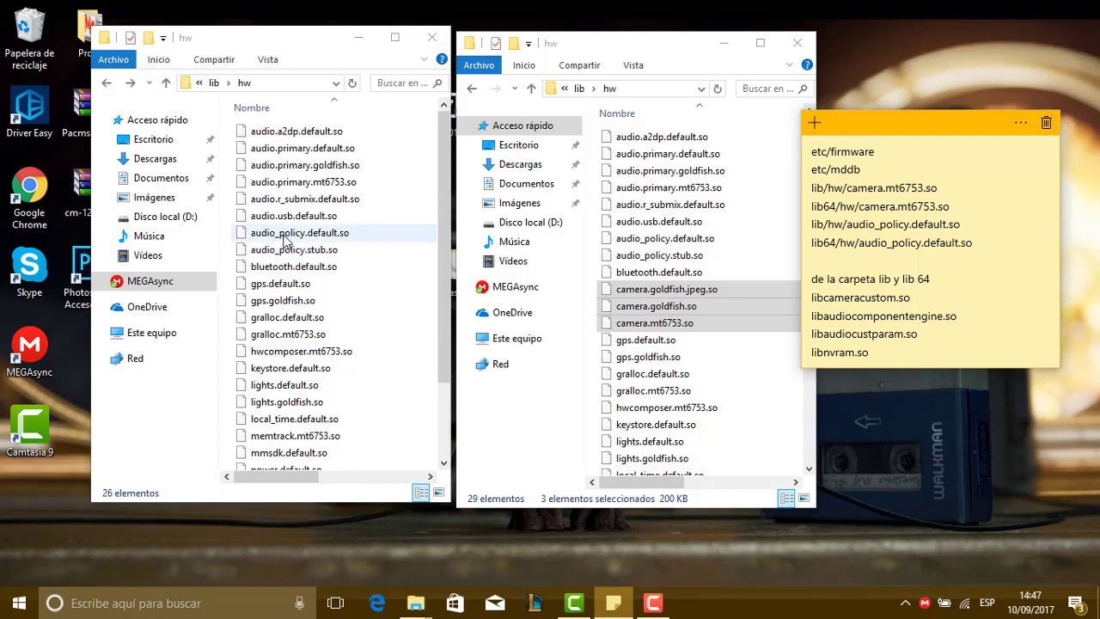
click(277, 240)
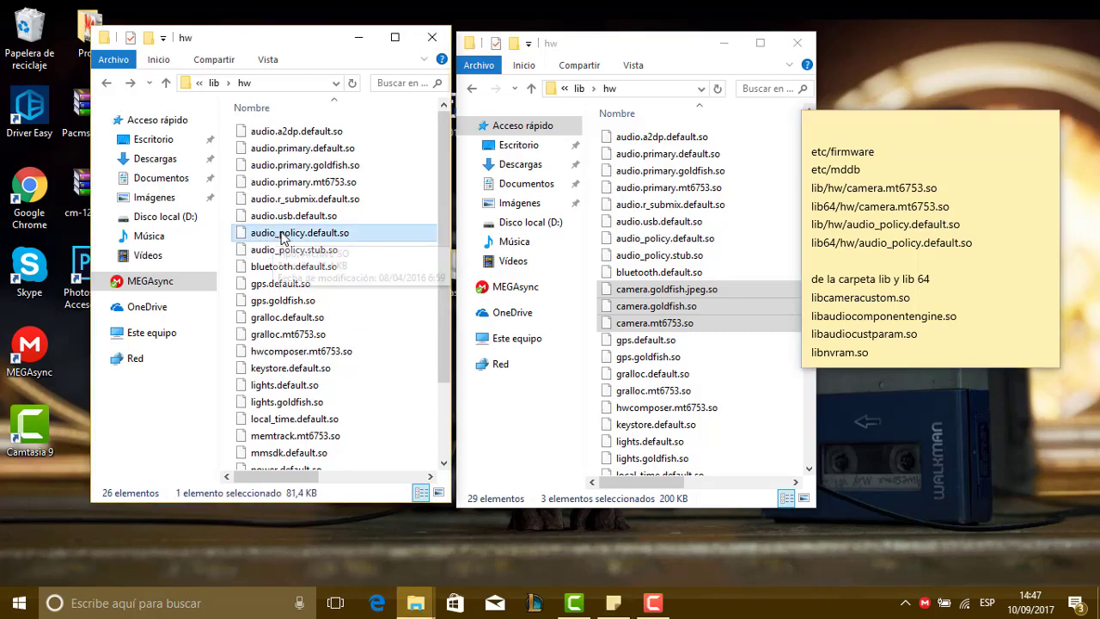
right_click(374, 240)
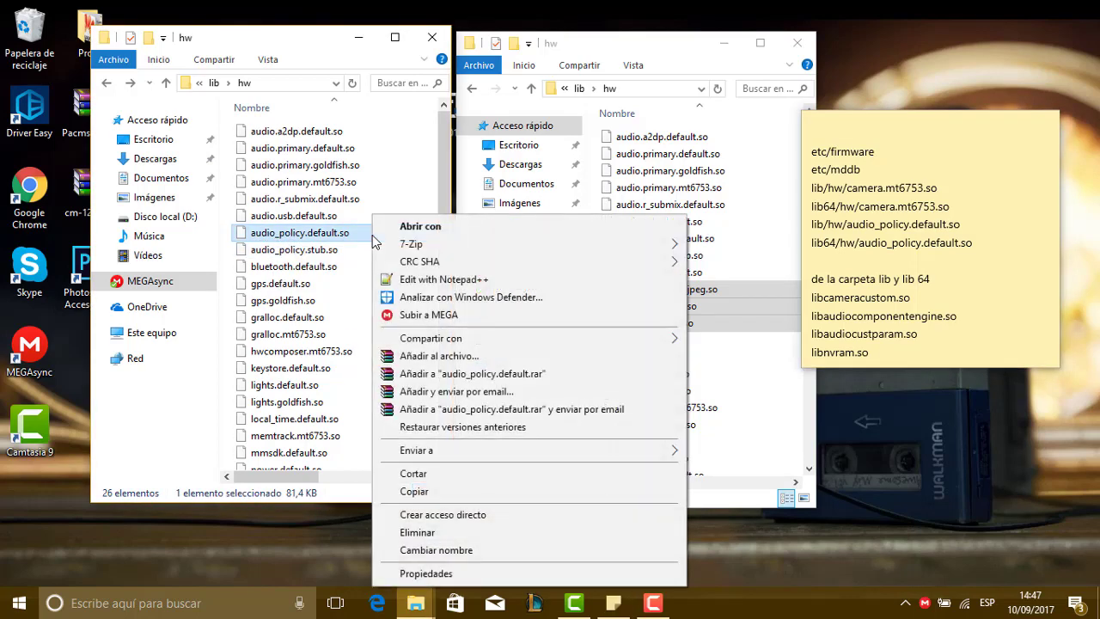
click(450, 472)
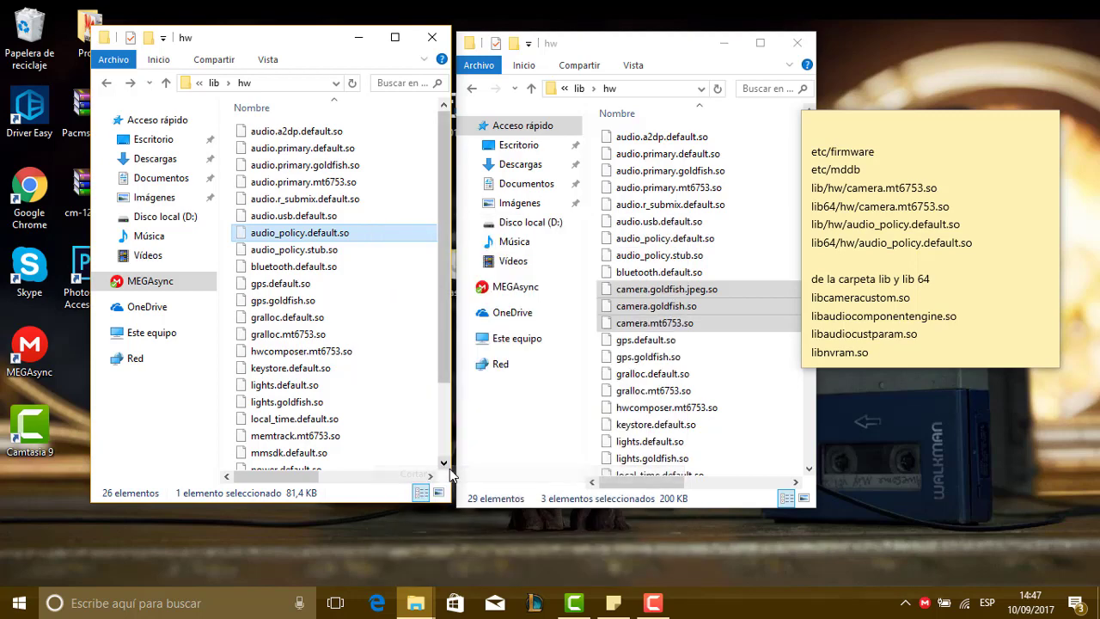
right_click(746, 364)
click(808, 247)
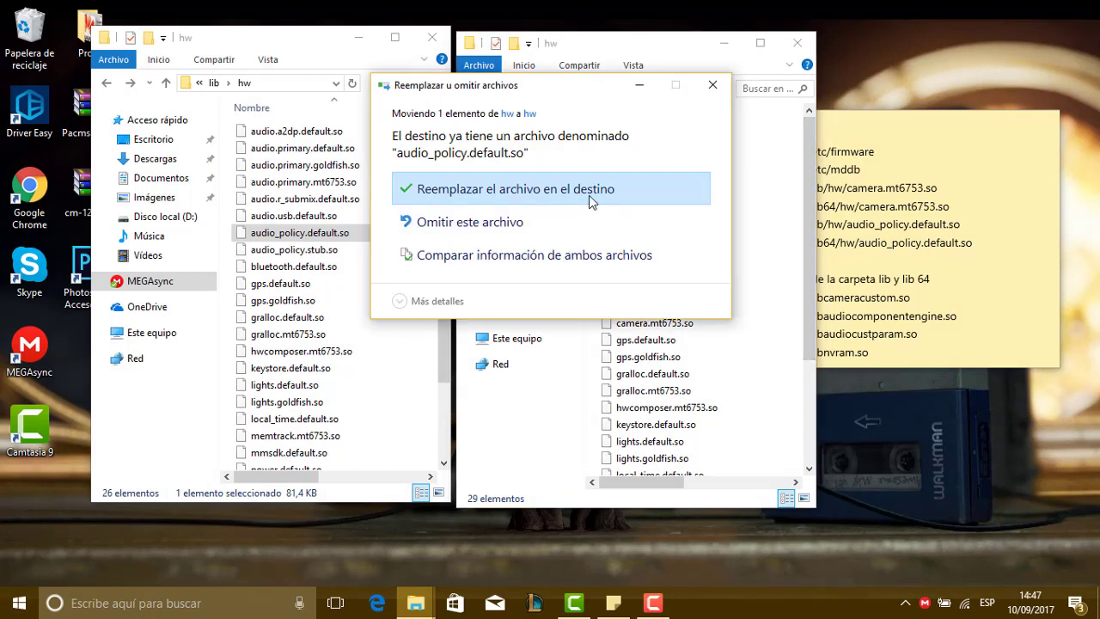
click(588, 195)
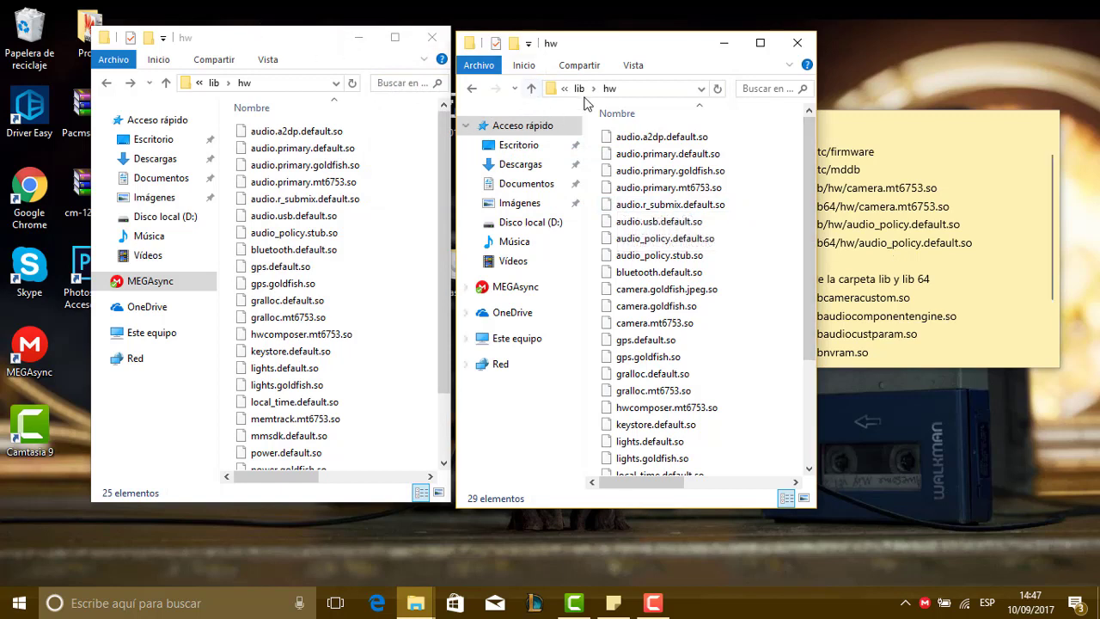
Return to base's system folder and open its lib64 folder.
click(213, 83)
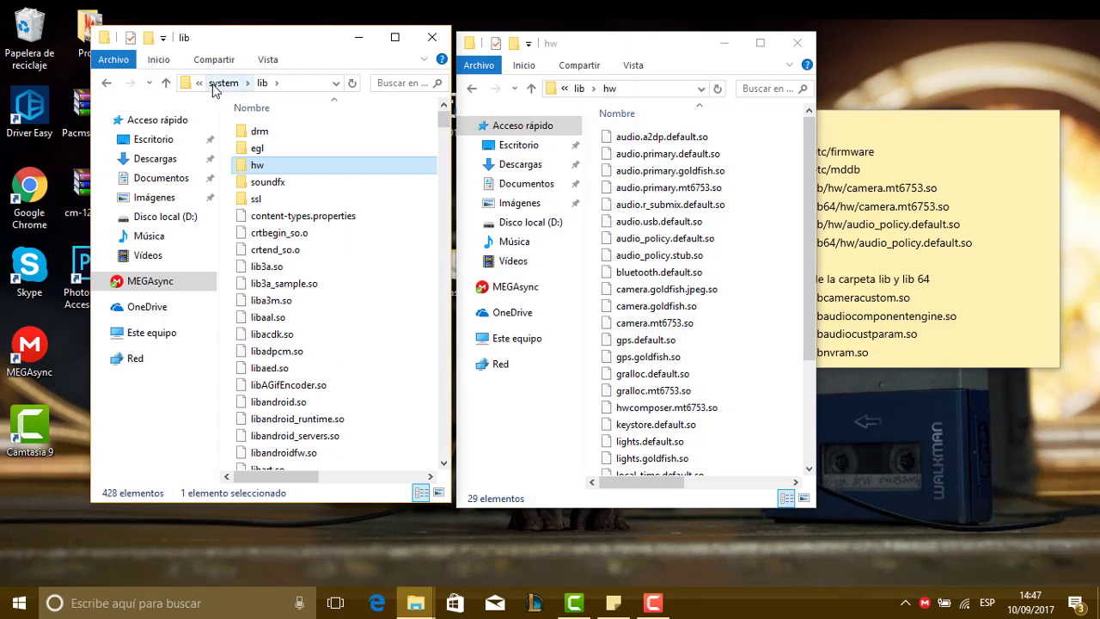
click(220, 84)
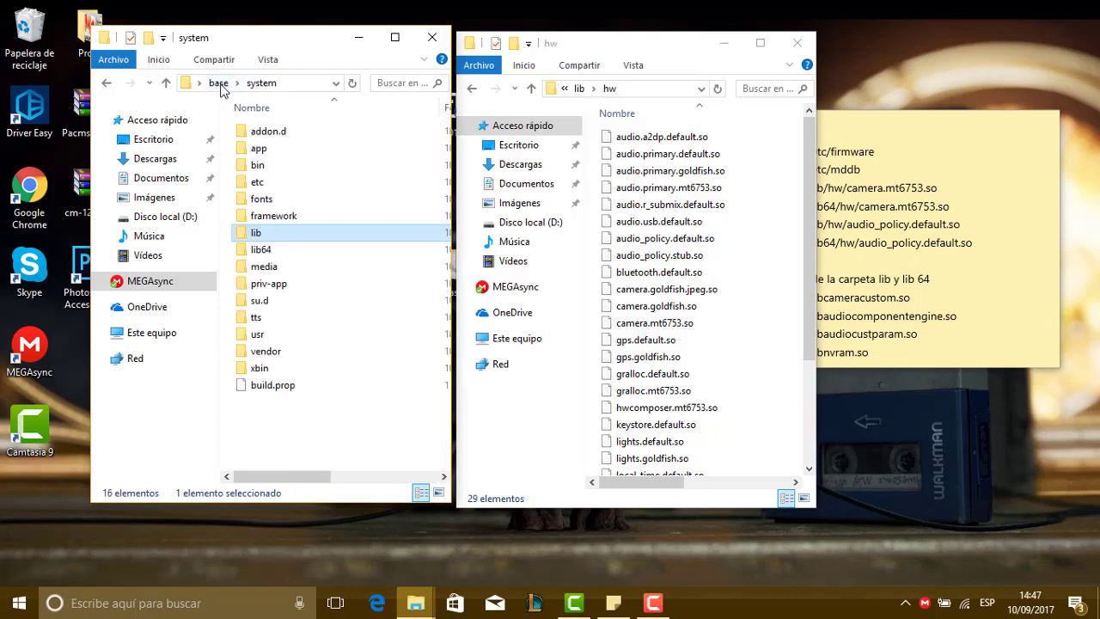
double_click(277, 253)
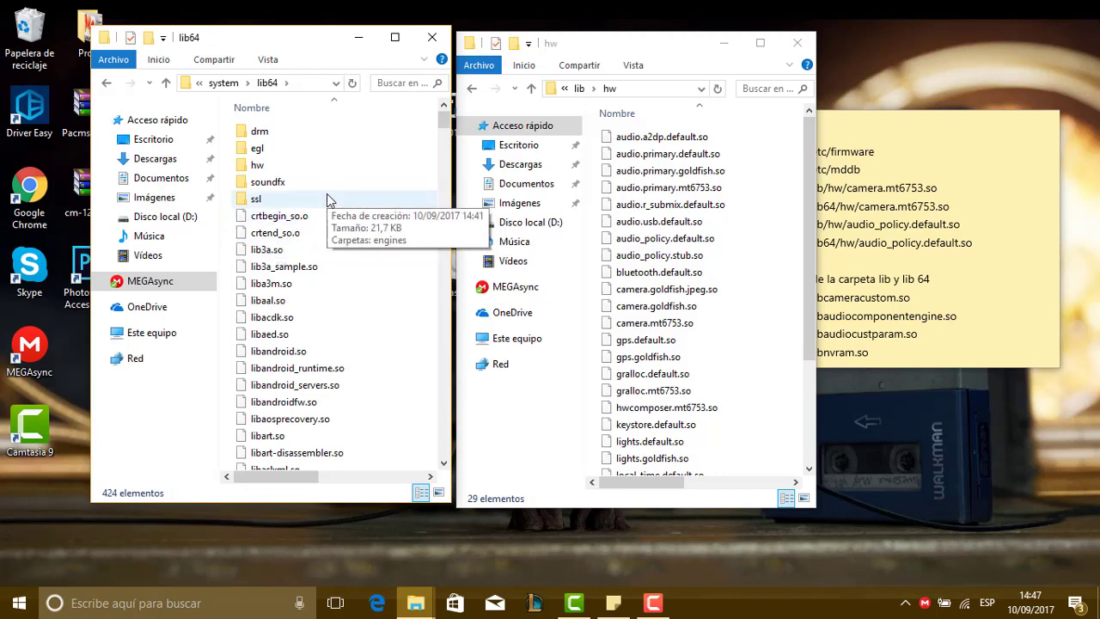
Look through the list of library files in base's system/lib64 folder.
scroll(320, 361, down, 15)
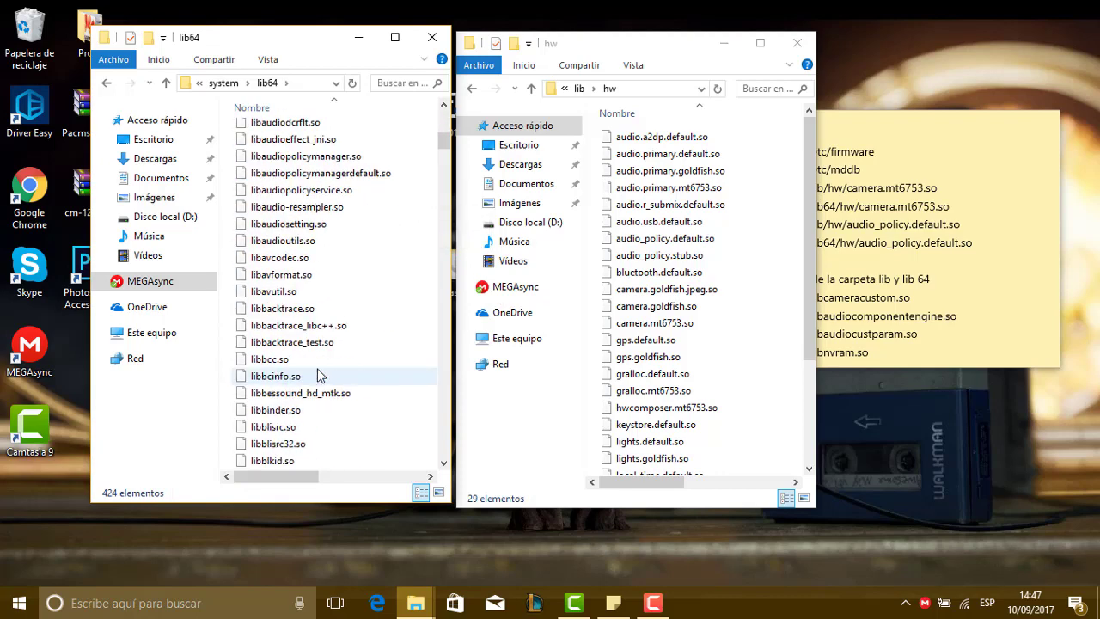
scroll(320, 376, up, 10)
scroll(319, 375, down, 3)
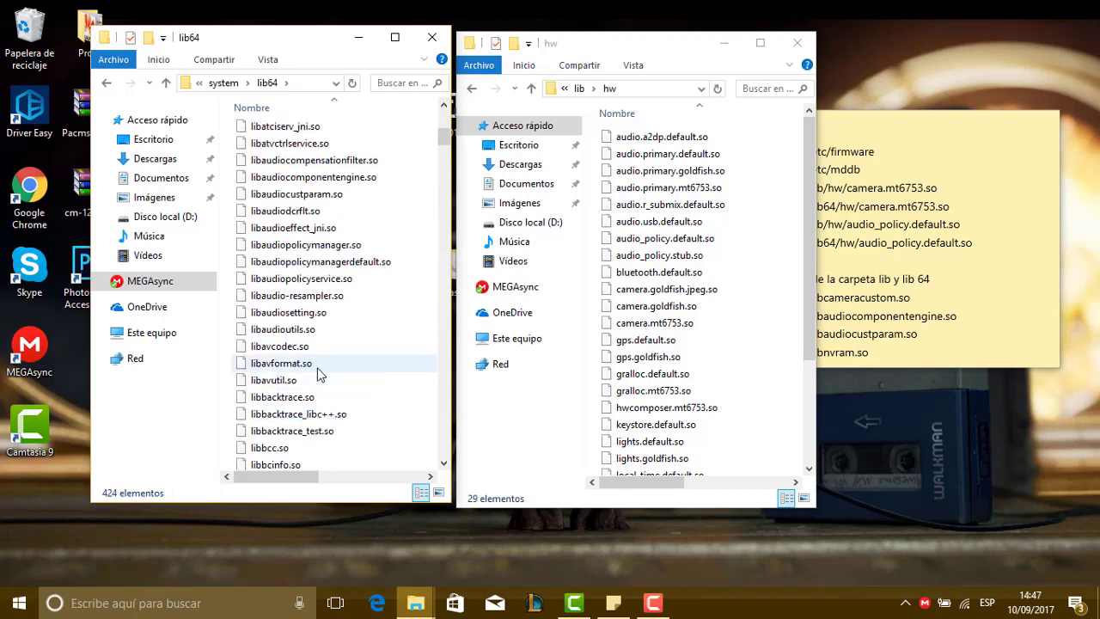
scroll(319, 370, up, 6)
scroll(319, 365, down, 20)
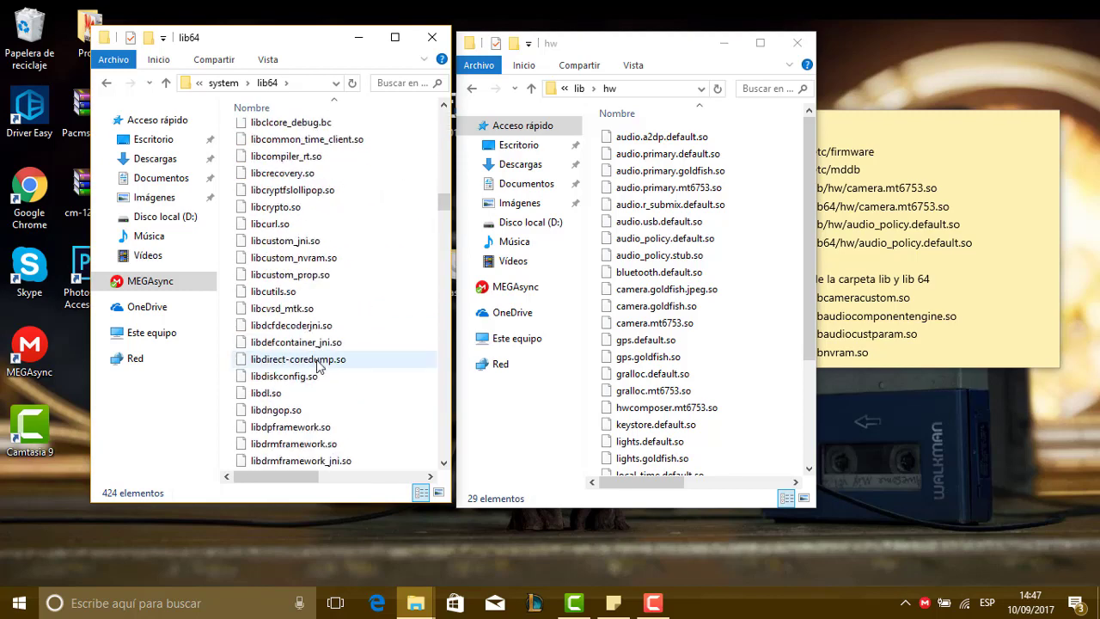
scroll(317, 363, down, 2)
drag(443, 232, 456, 459)
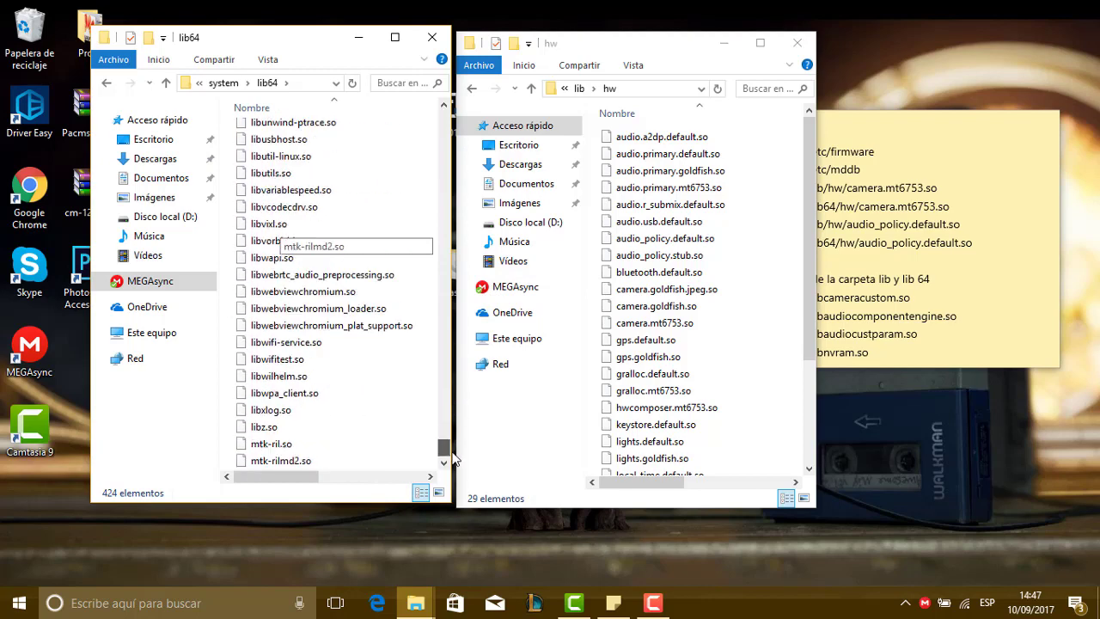
scroll(361, 300, up, 20)
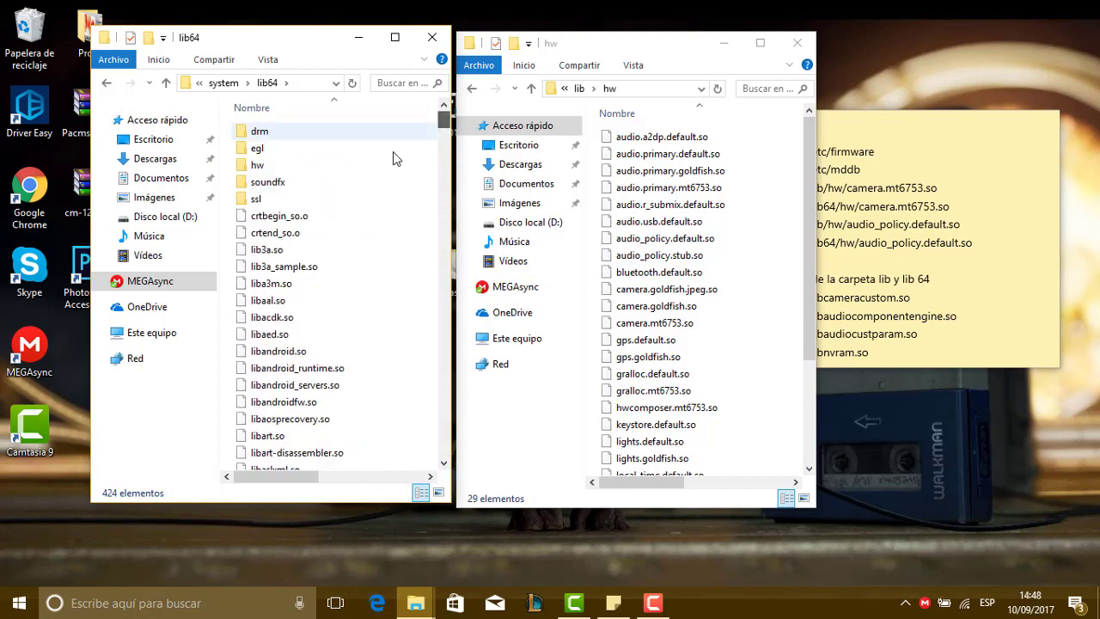
Open the hw folder in base's system/lib64 and cut camera.goldfish.jpeg.so, camera.goldfish.so and camera.mt6753.so.
double_click(326, 167)
scroll(328, 168, down, 2)
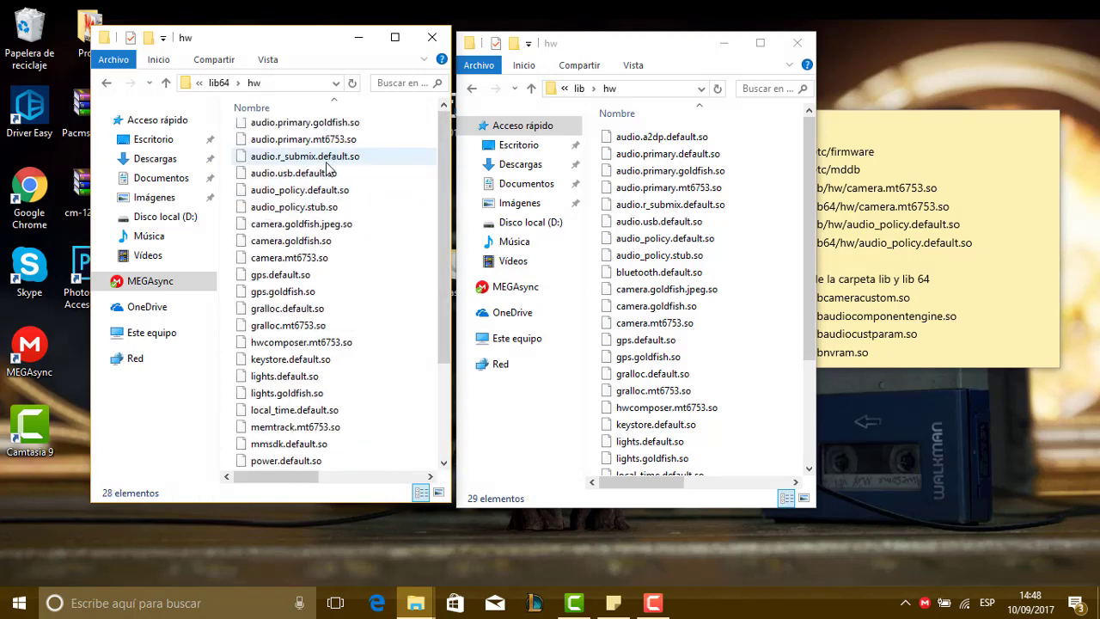
scroll(327, 167, up, 1)
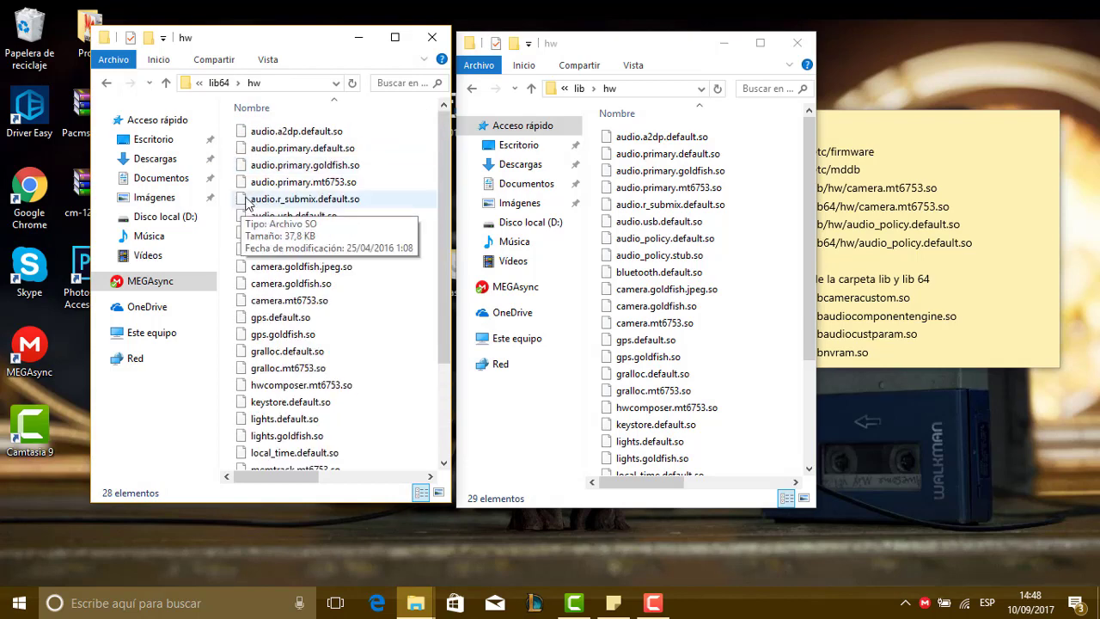
scroll(249, 215, down, 2)
scroll(251, 210, up, 1)
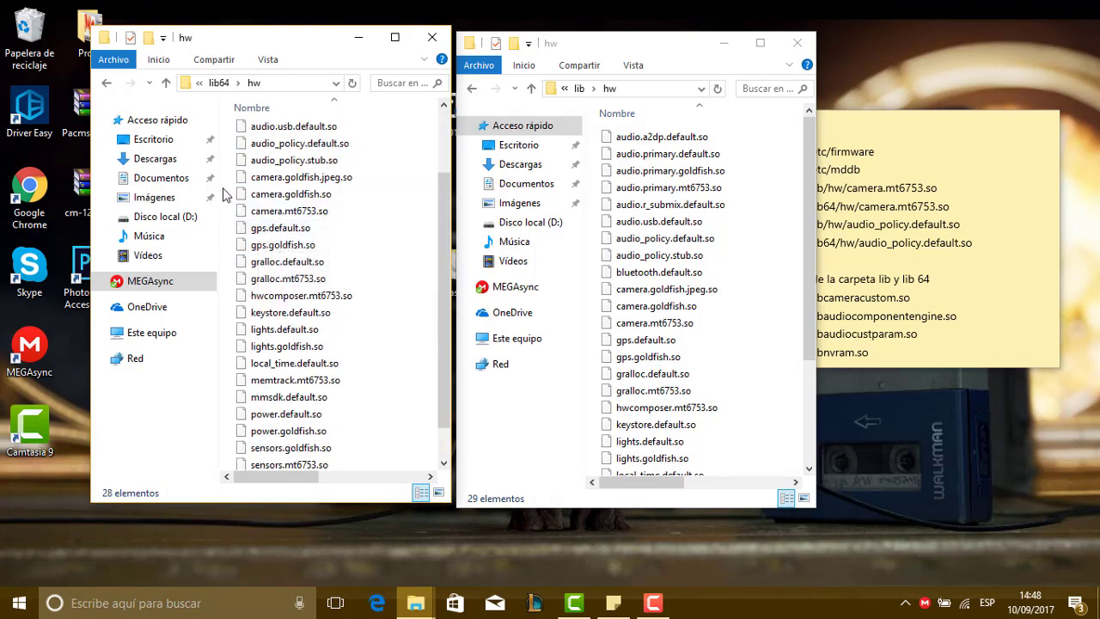
drag(234, 177, 305, 215)
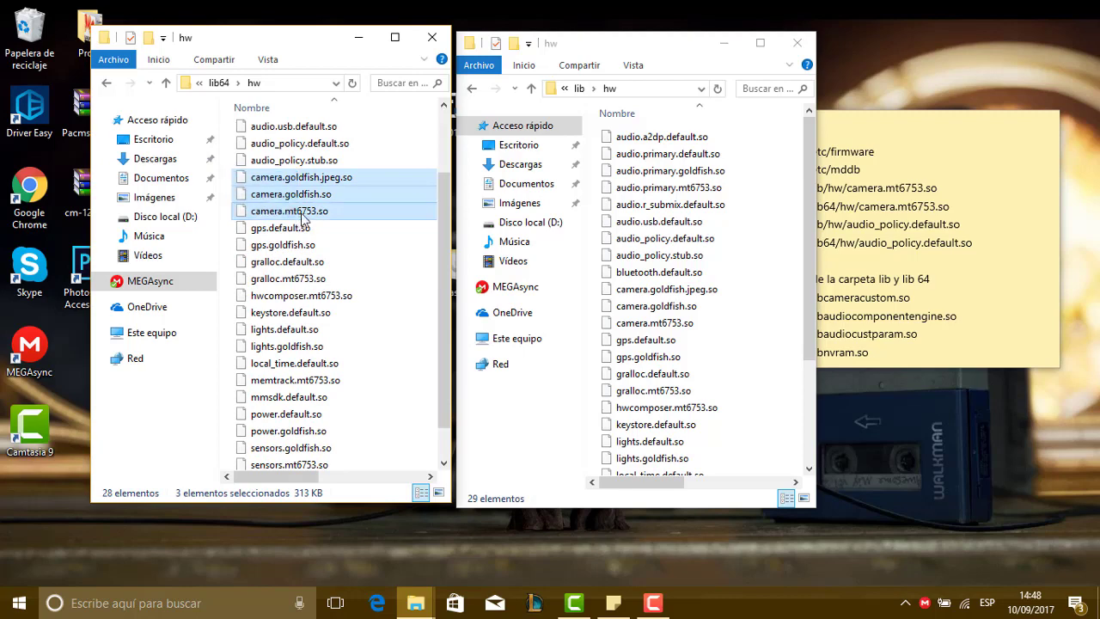
right_click(305, 215)
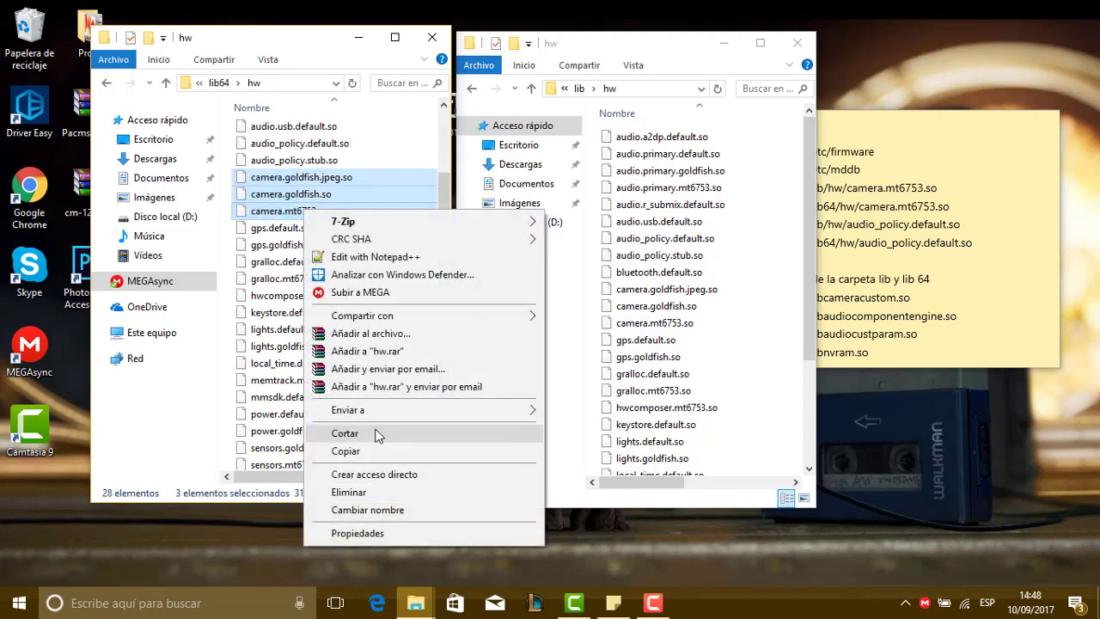
click(378, 434)
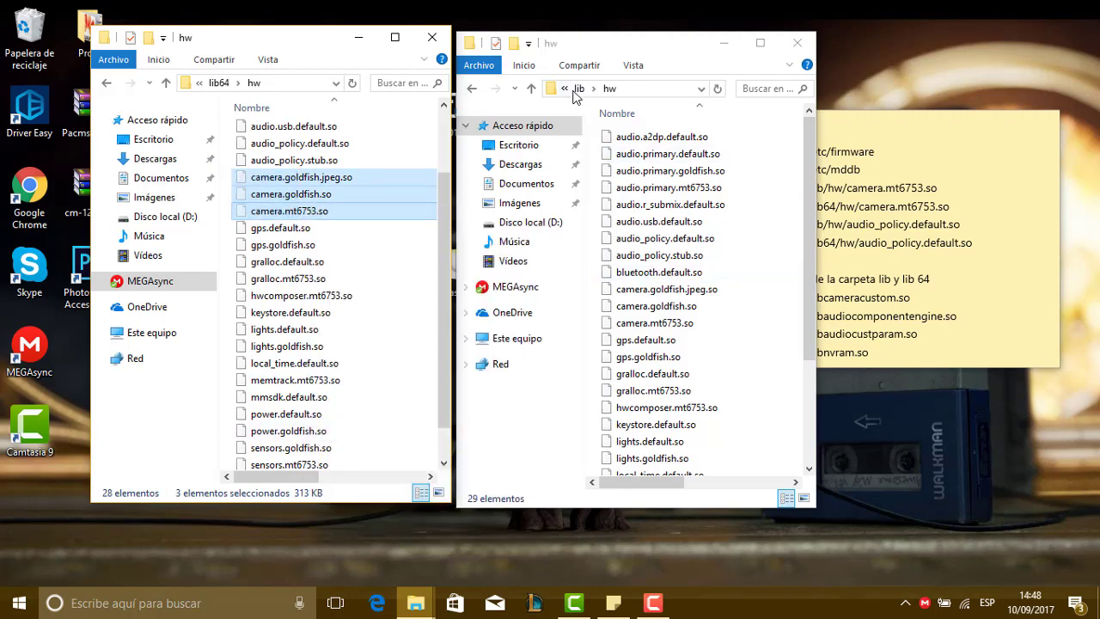
Return to Port's system folder and open its lib64/hw folder.
click(573, 91)
click(580, 91)
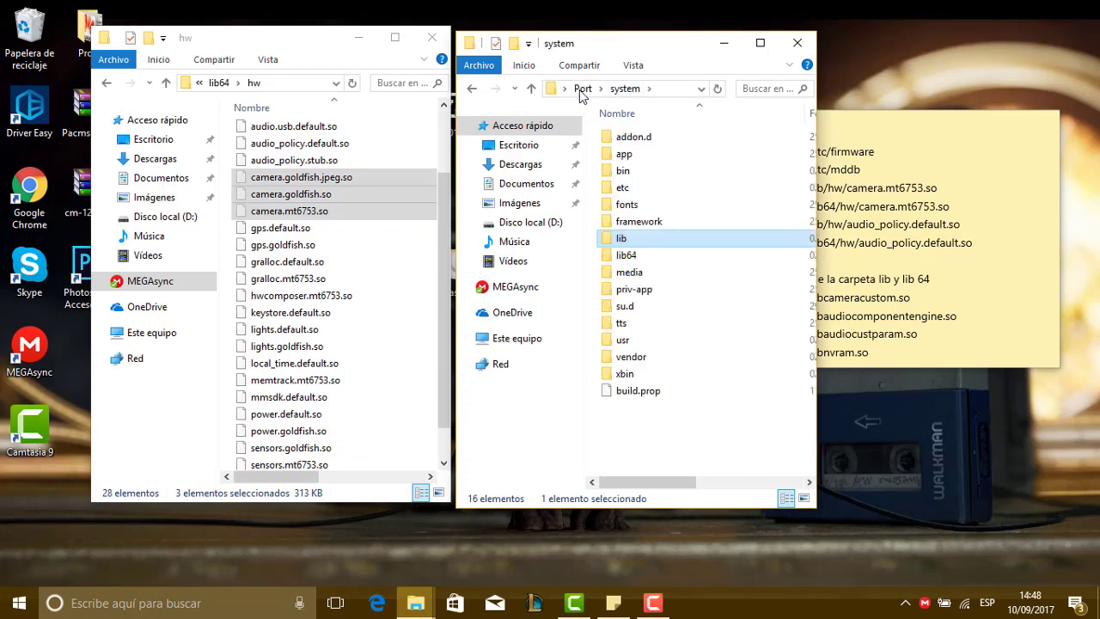
click(631, 262)
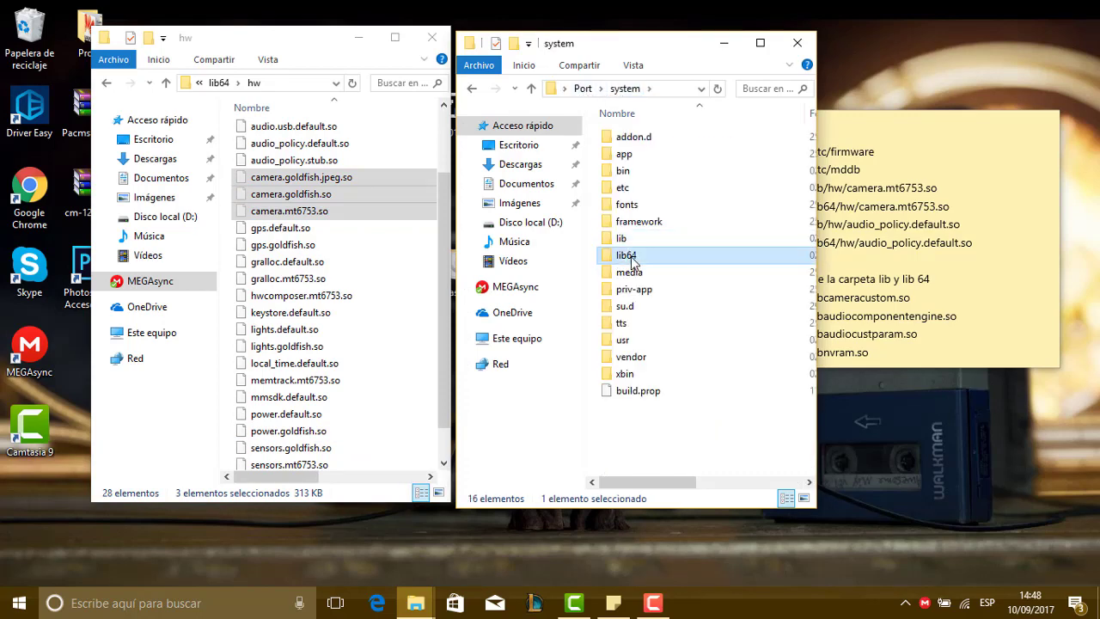
double_click(632, 261)
scroll(631, 258, down, 1)
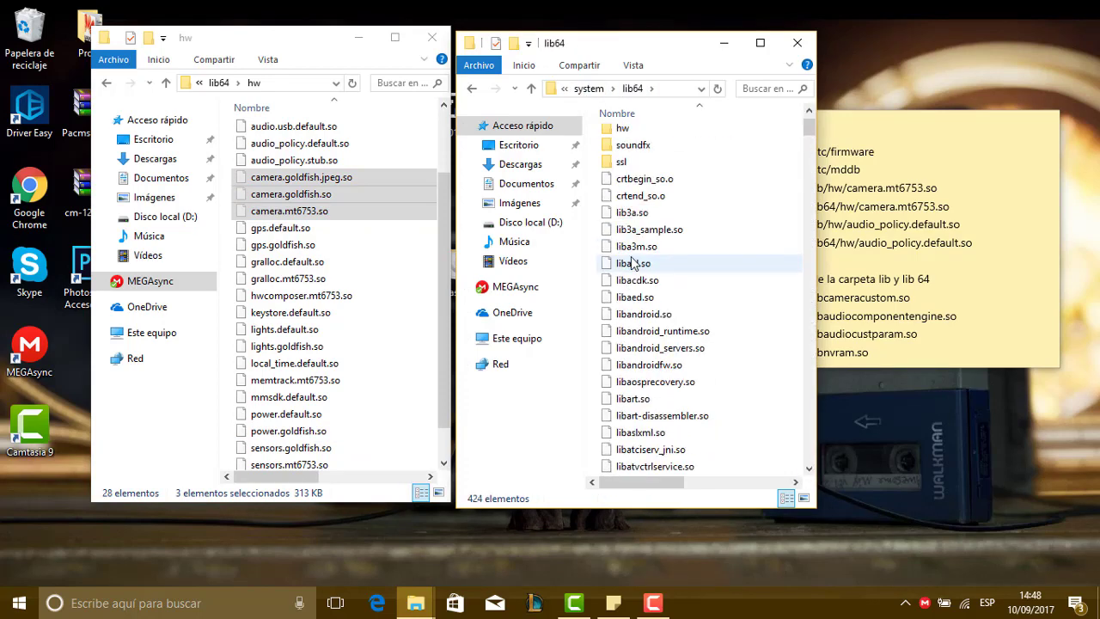
scroll(631, 240, up, 1)
double_click(624, 171)
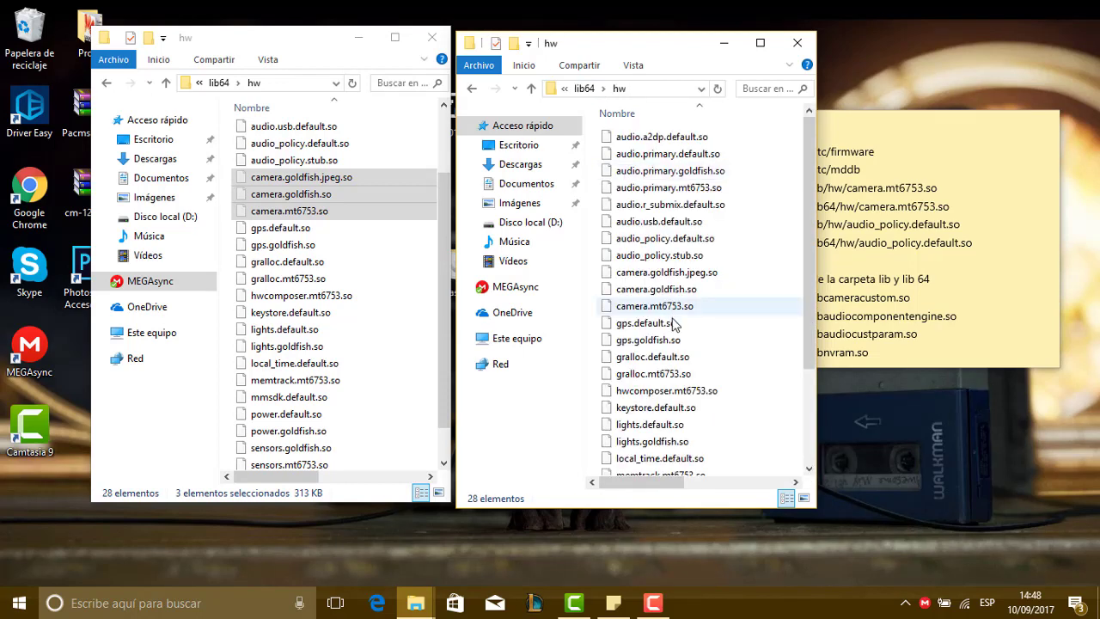
Paste the three cut camera files into Port's system/lib64/hw, replacing the files in the destination.
right_click(672, 323)
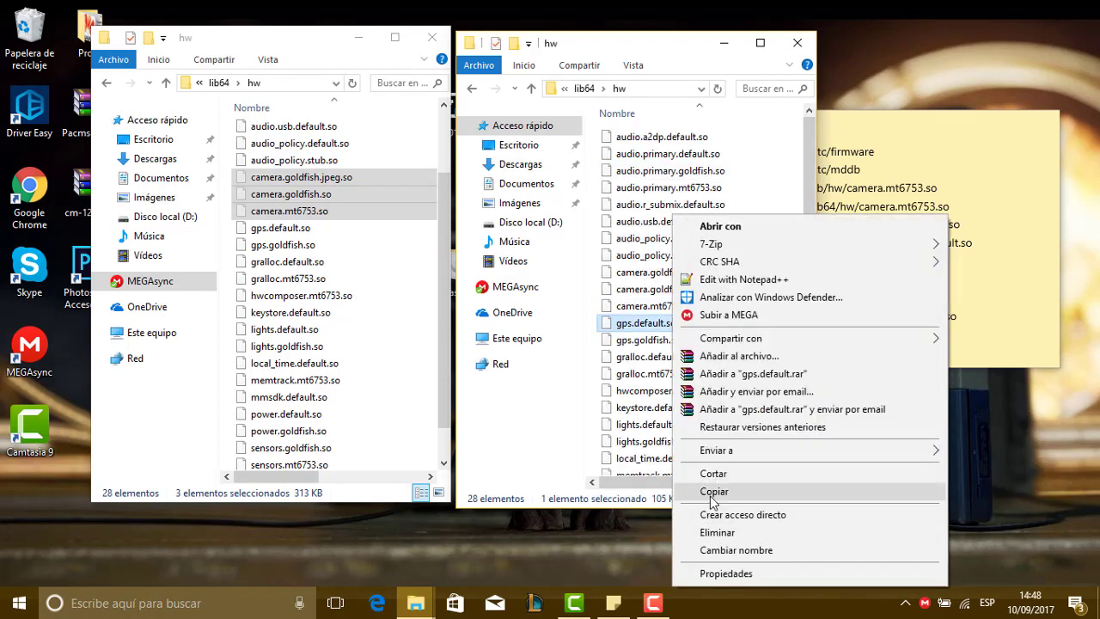
right_click(653, 391)
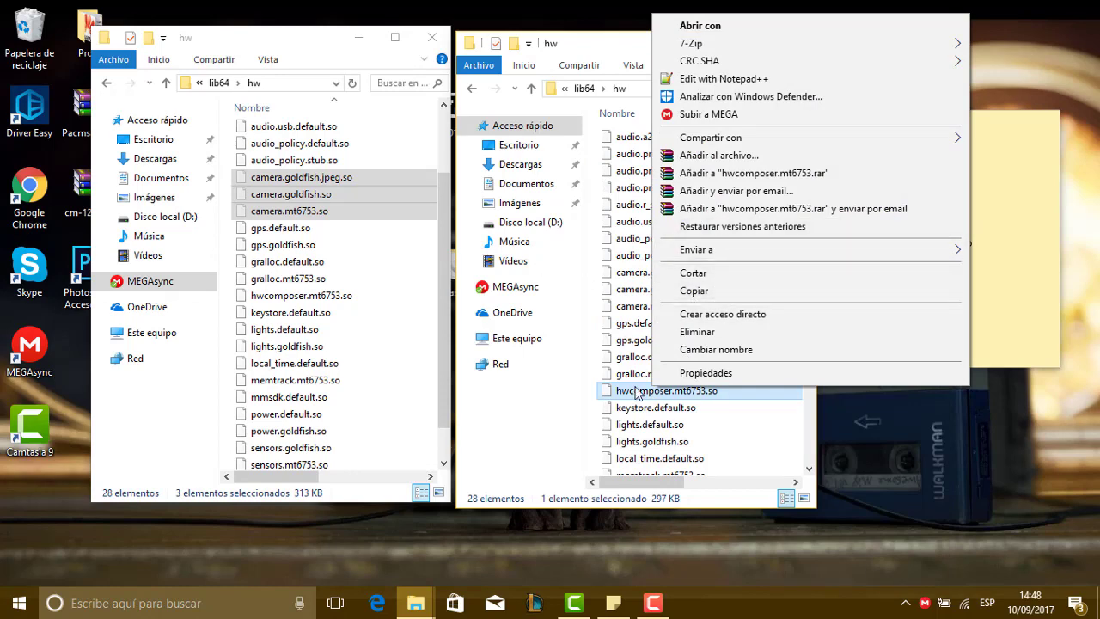
right_click(757, 453)
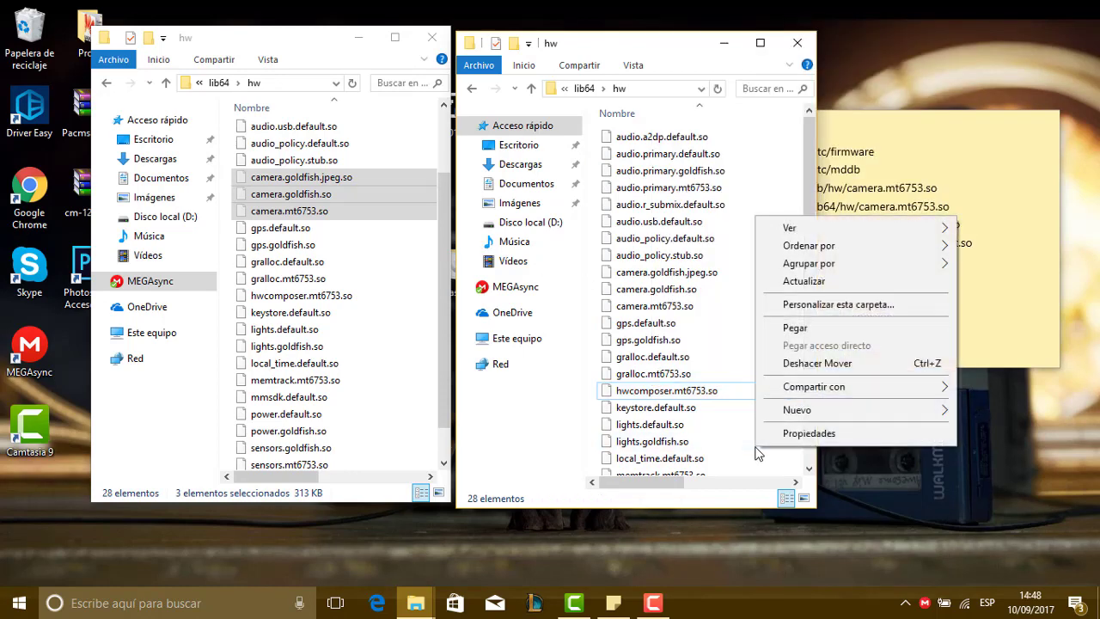
click(795, 326)
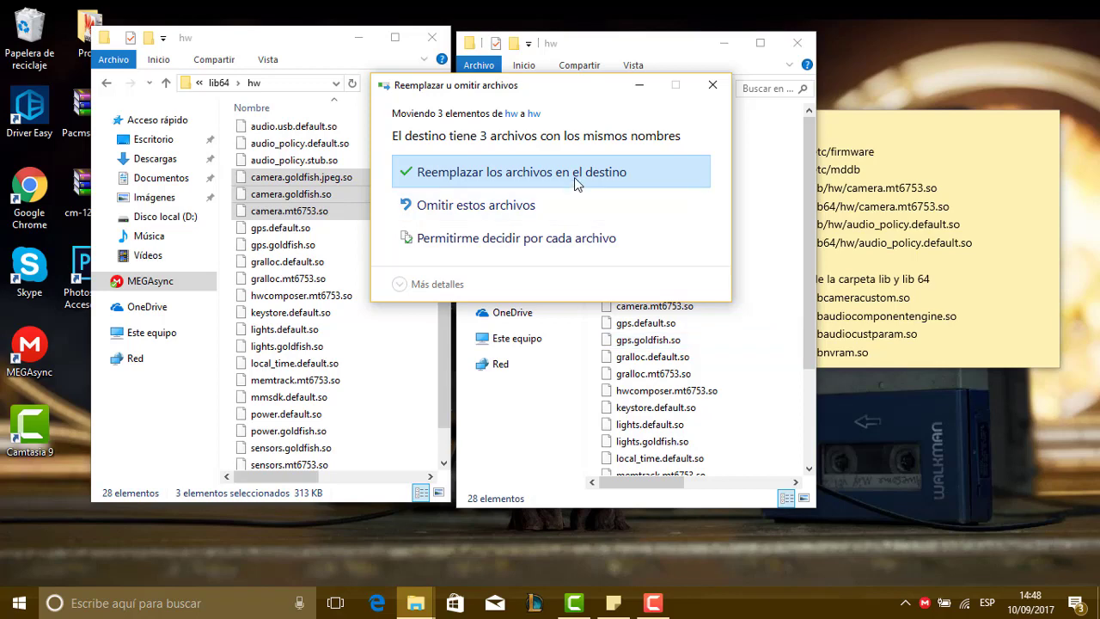
click(574, 177)
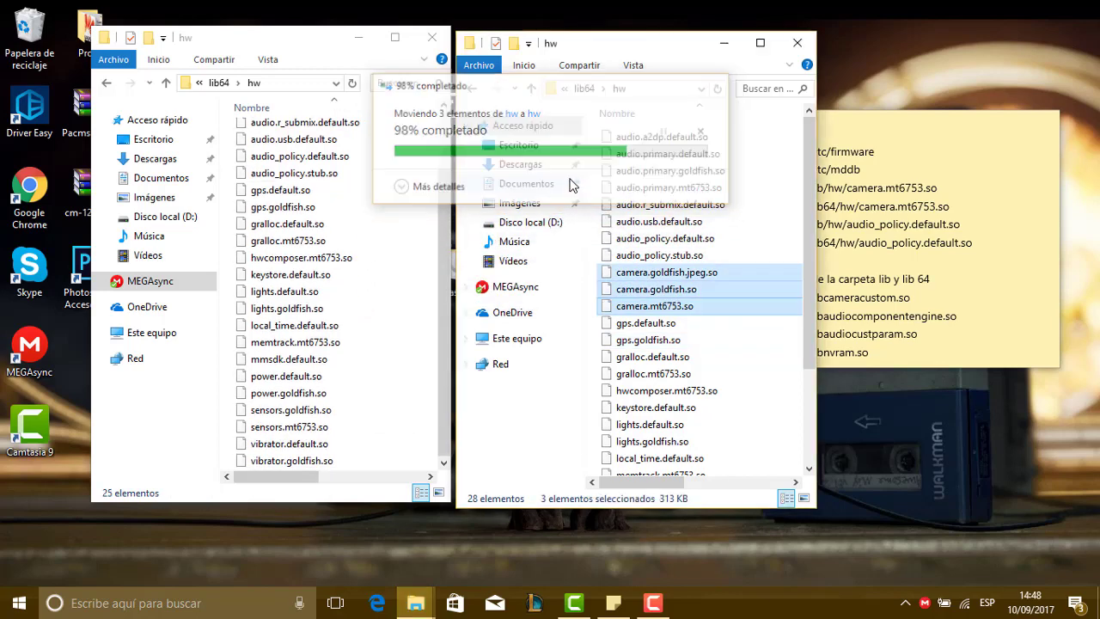
Move audio_policy.default.so from base's system/lib64/hw into Port's system/lib64/hw, replacing the file in the destination.
scroll(423, 249, up, 2)
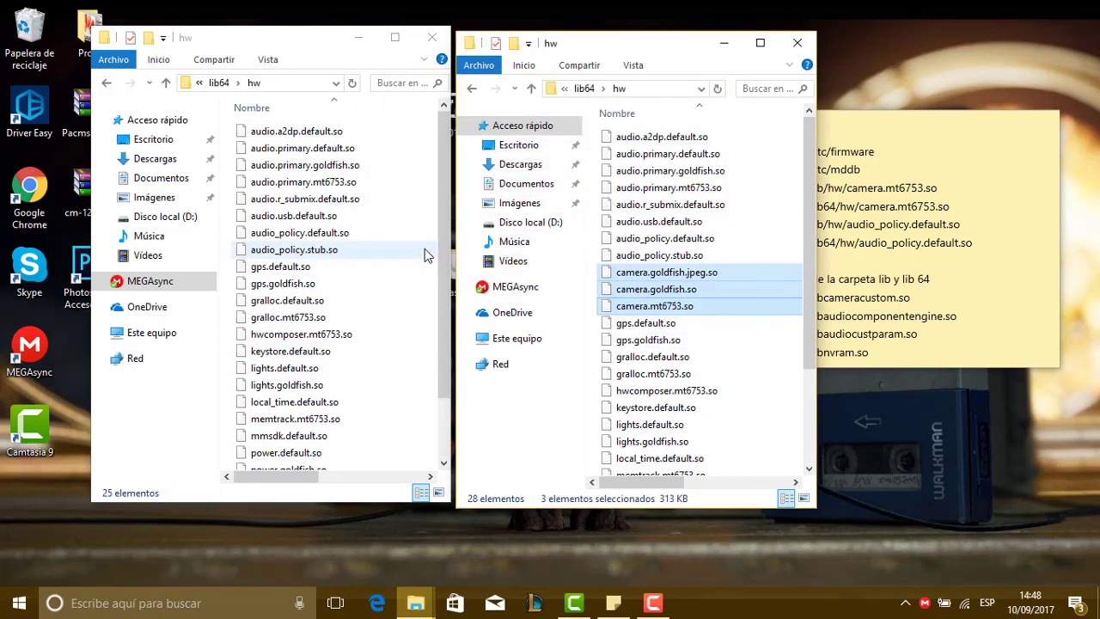
click(304, 237)
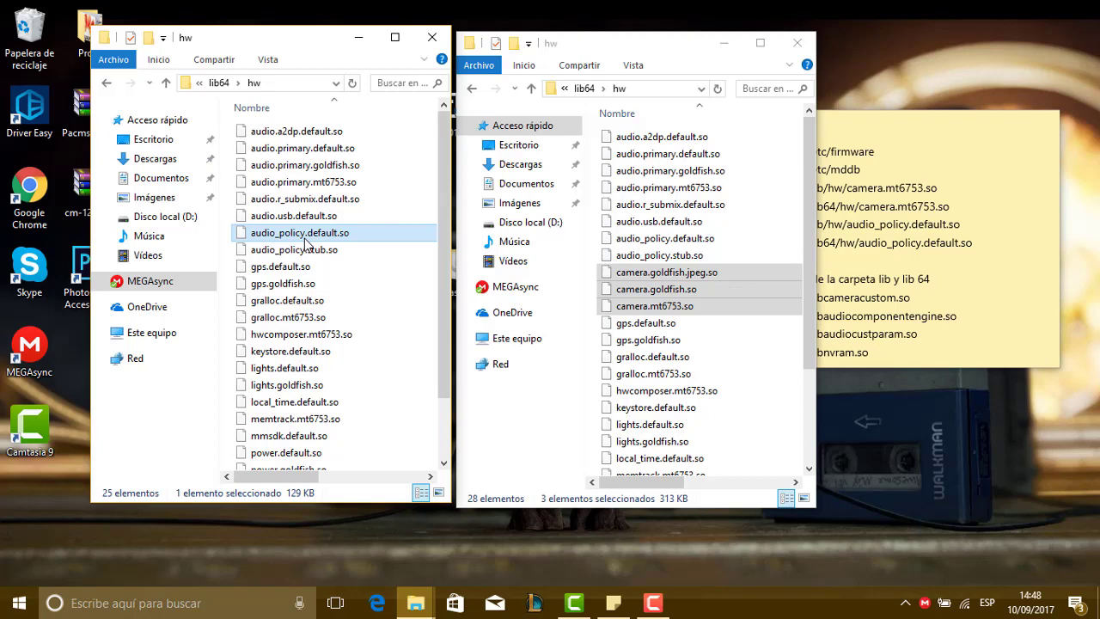
right_click(304, 242)
click(375, 475)
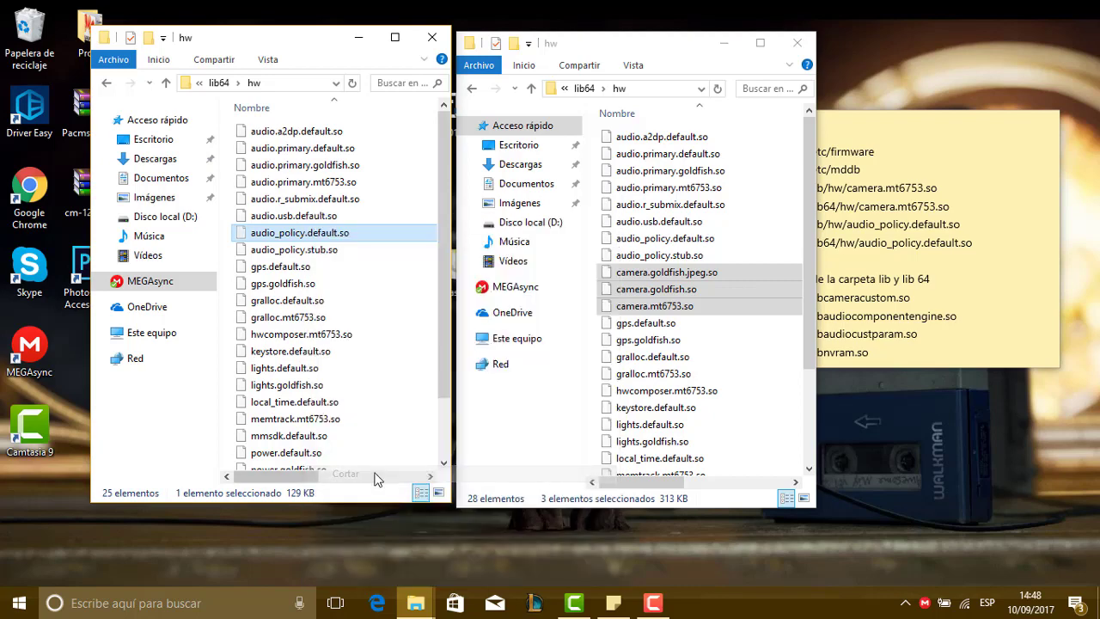
right_click(686, 393)
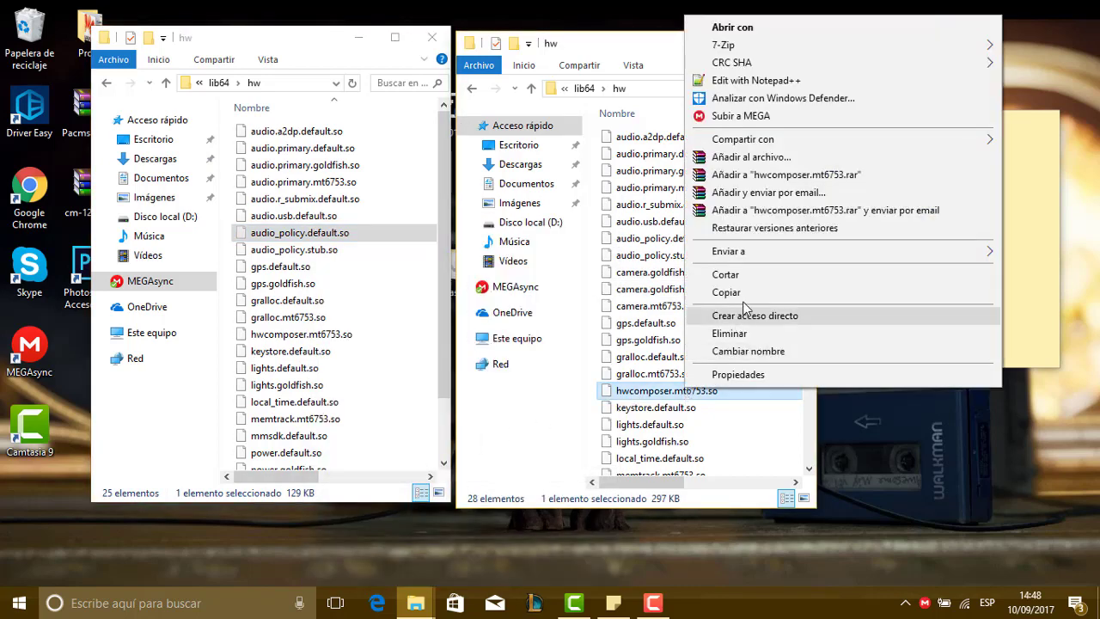
right_click(597, 303)
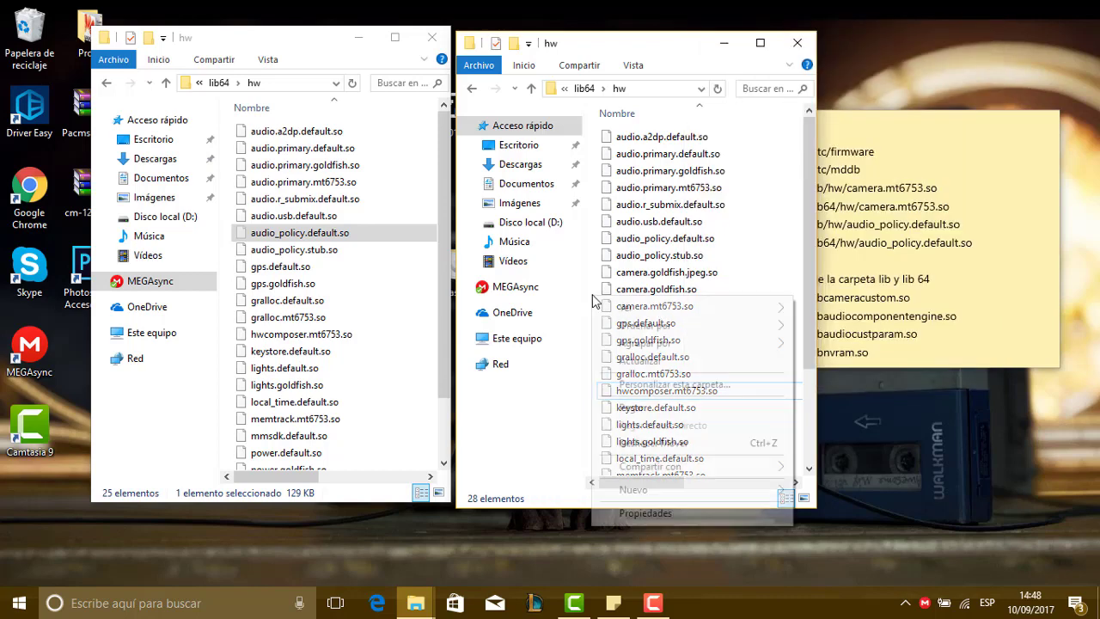
click(675, 418)
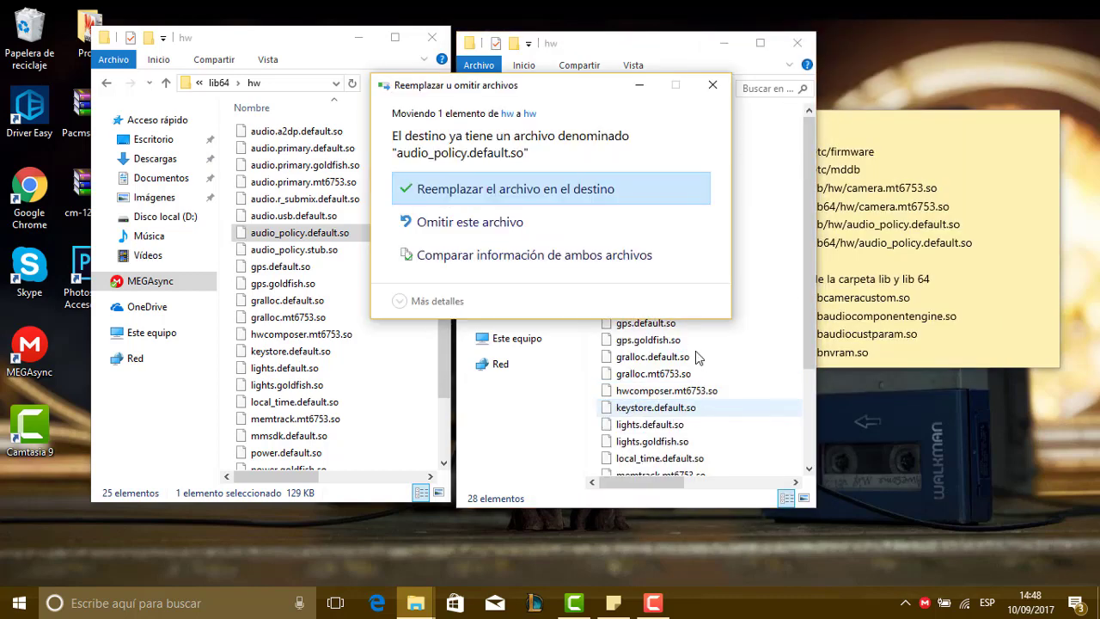
click(567, 206)
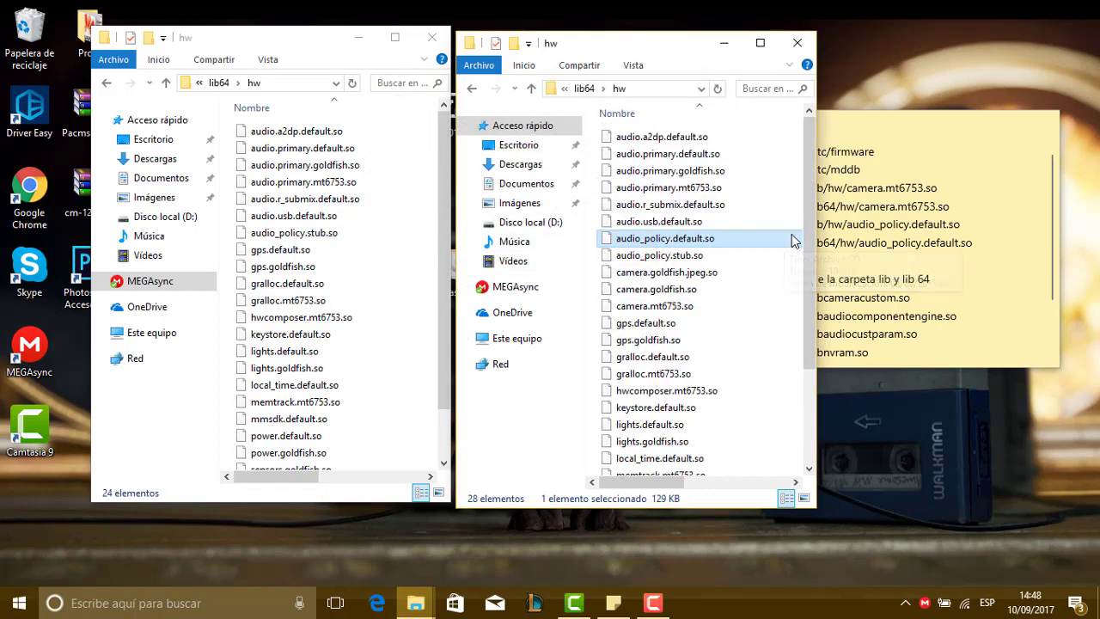
Return to the system folder of both Port and base, and open the lib folder in each.
click(584, 90)
click(586, 89)
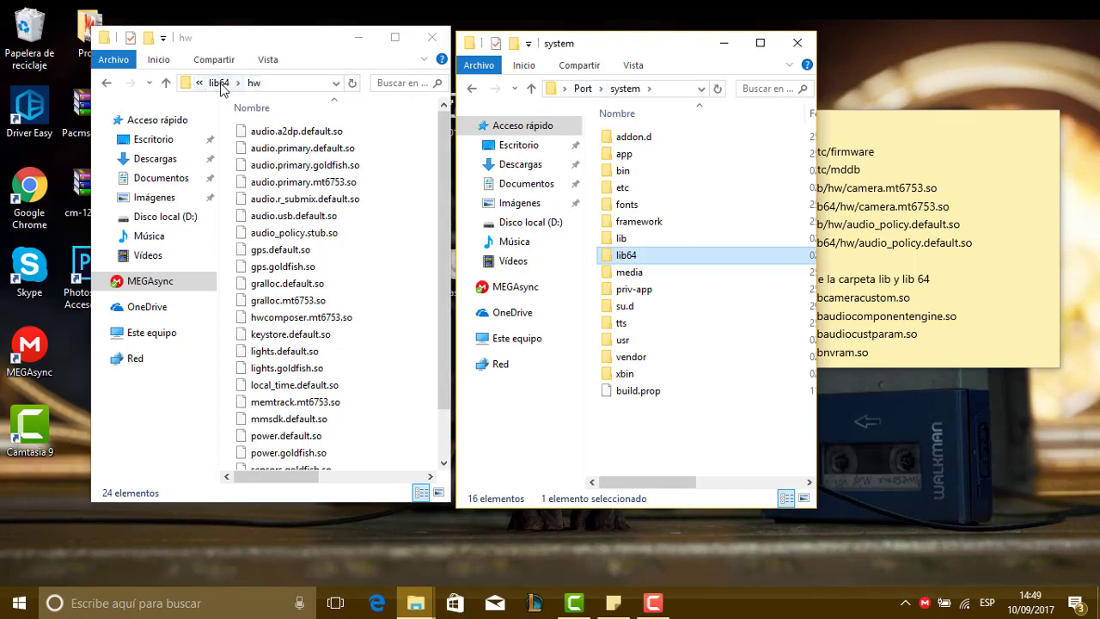
click(220, 84)
click(222, 83)
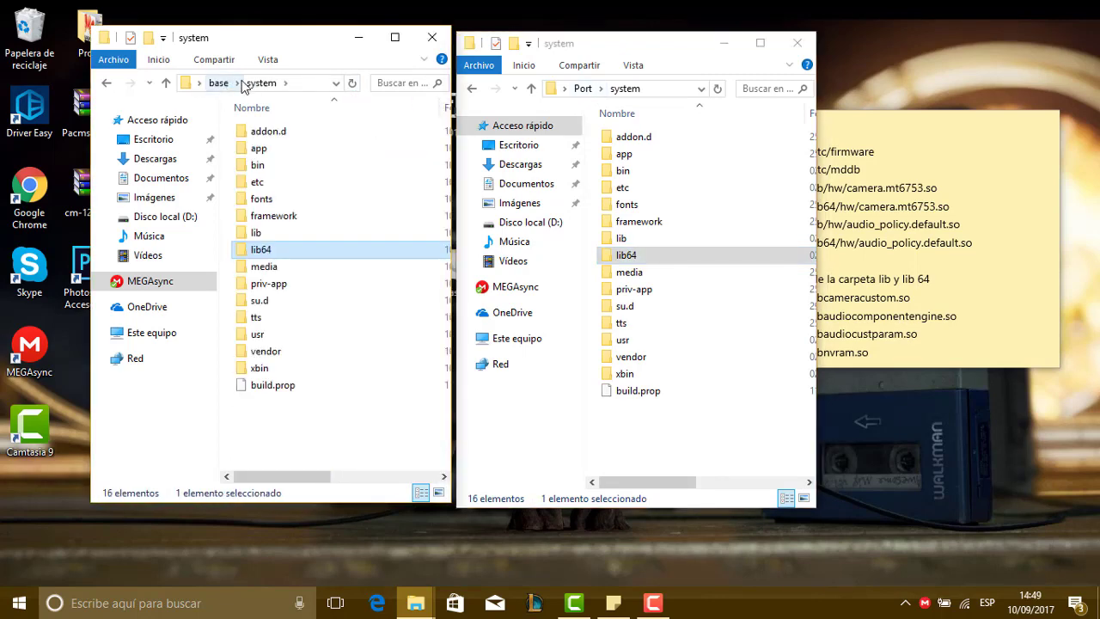
double_click(258, 232)
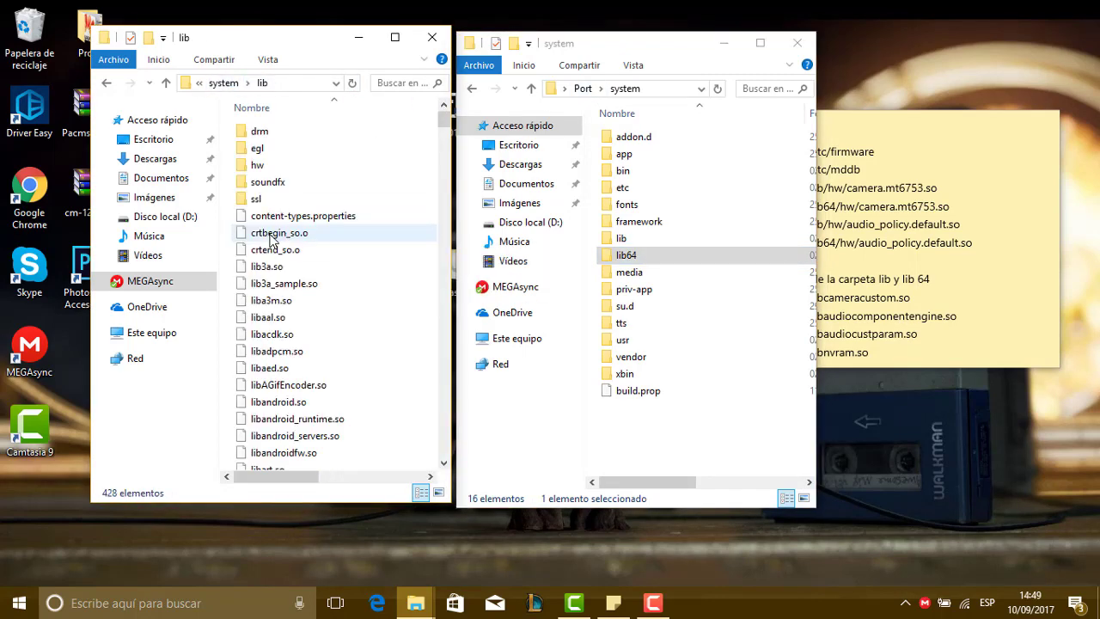
double_click(634, 239)
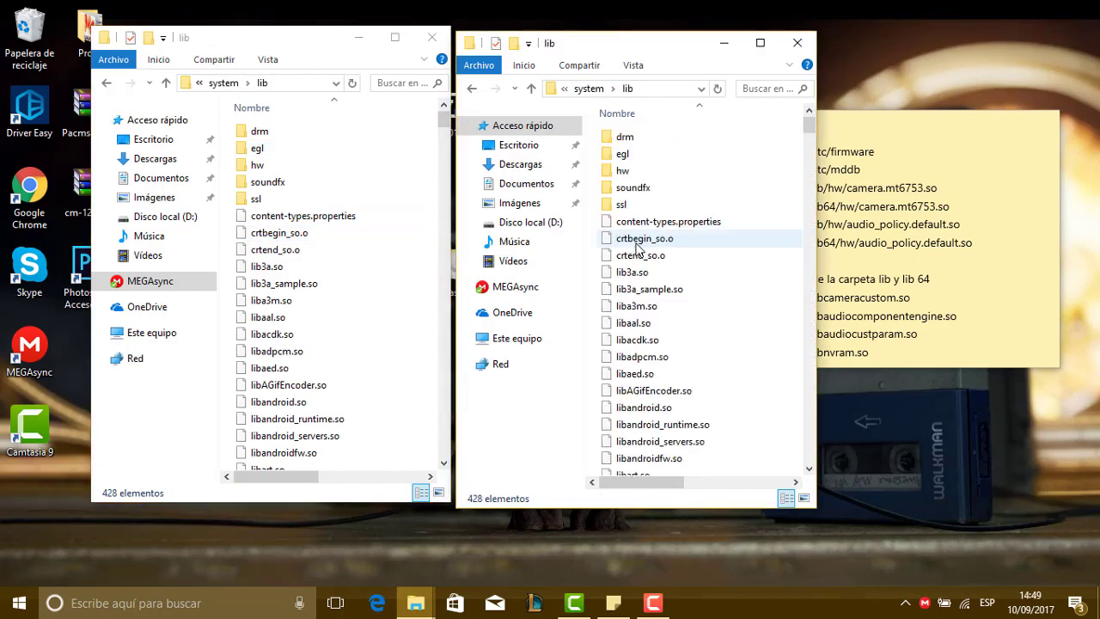
Review the sticky note's list of library files to take from the lib and lib64 folders.
click(877, 321)
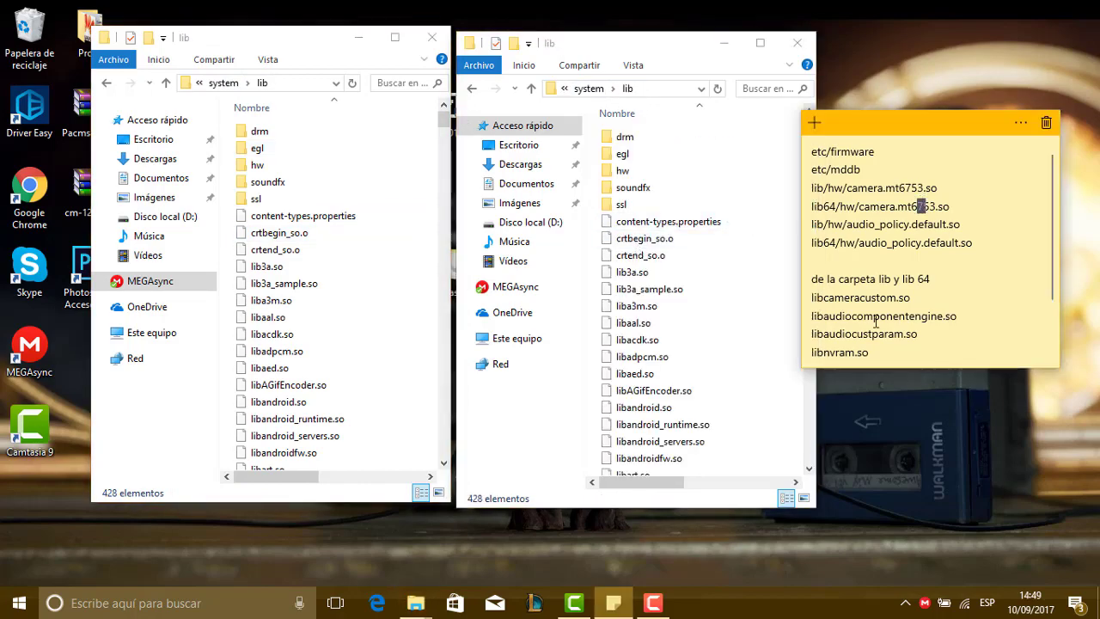
scroll(885, 325, down, 2)
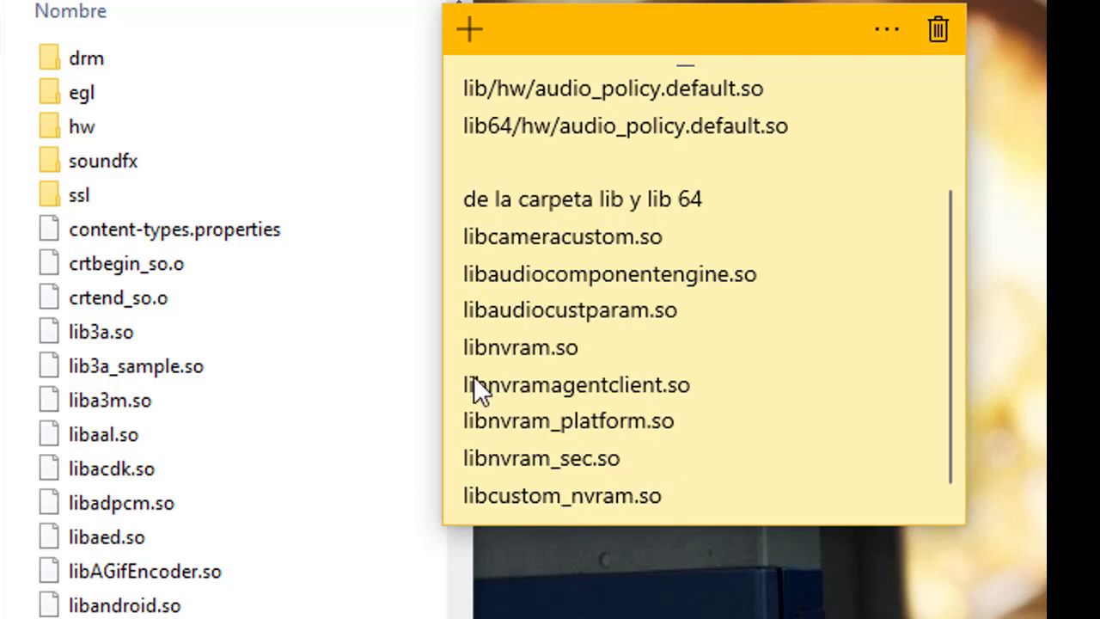
triple_click(467, 348)
click(627, 453)
drag(488, 421, 506, 421)
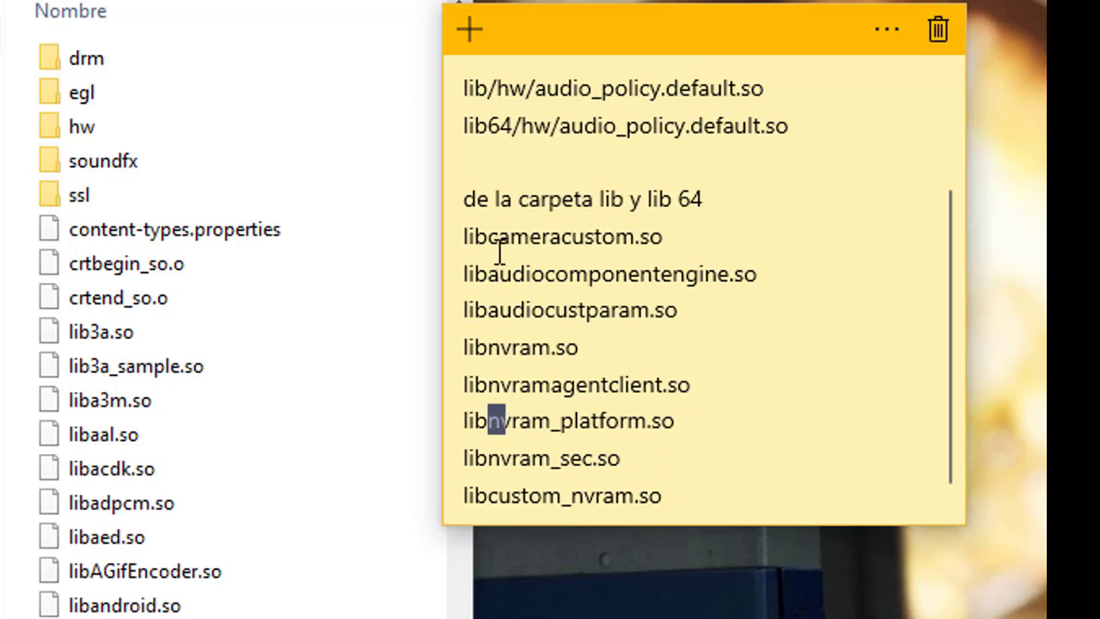
drag(500, 271, 516, 273)
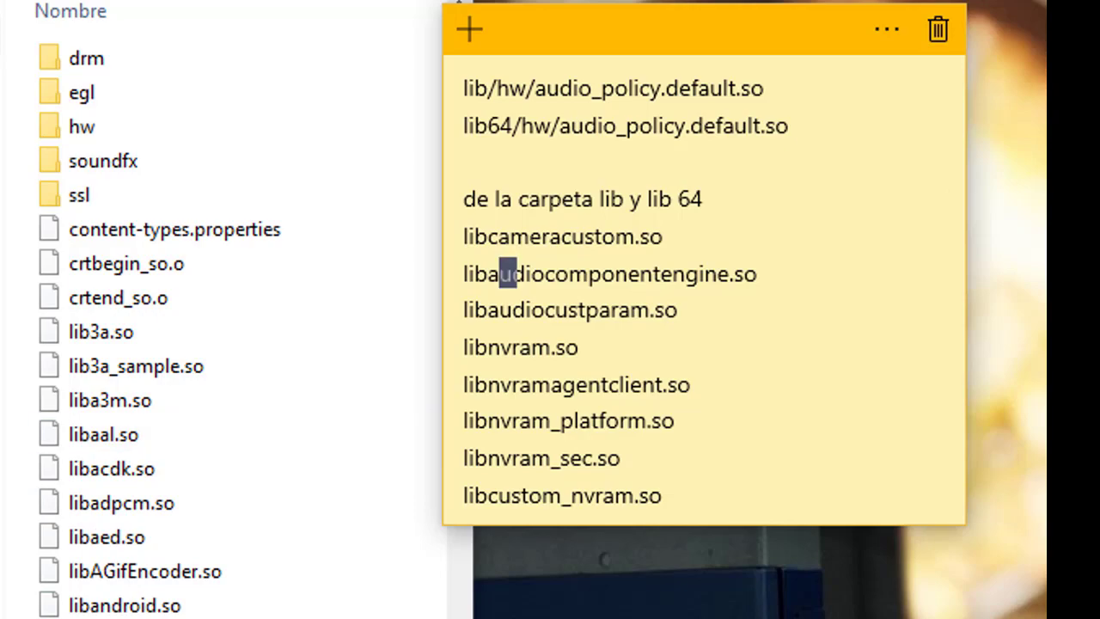
drag(567, 237, 550, 237)
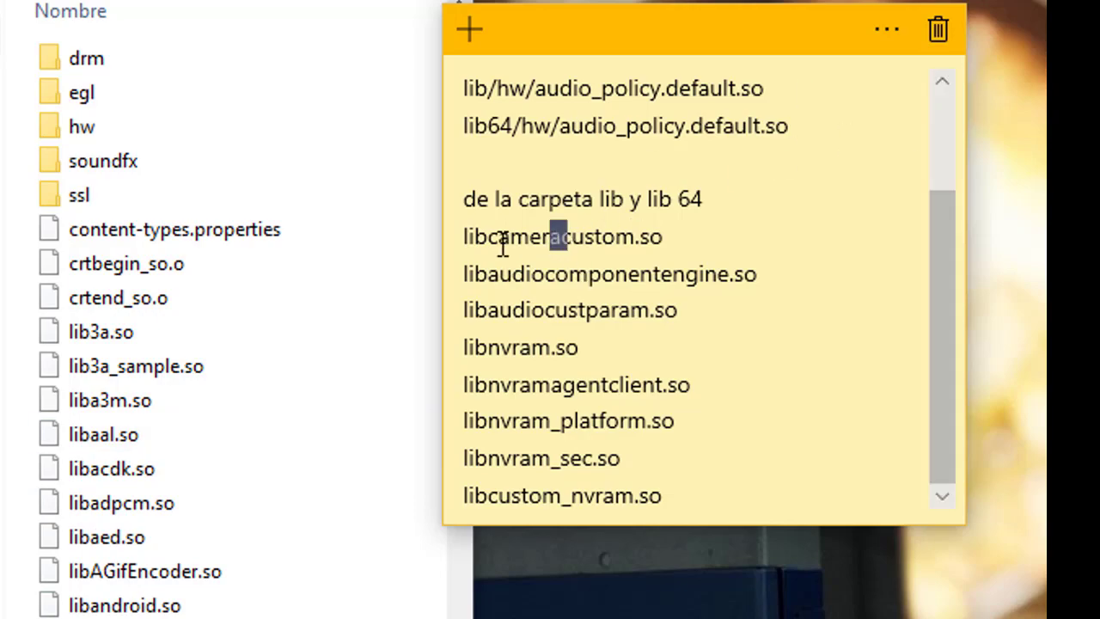
Highlight libcameracustom.so in the sticky note and search base's system/lib folder for "libcameracus".
drag(462, 239, 706, 233)
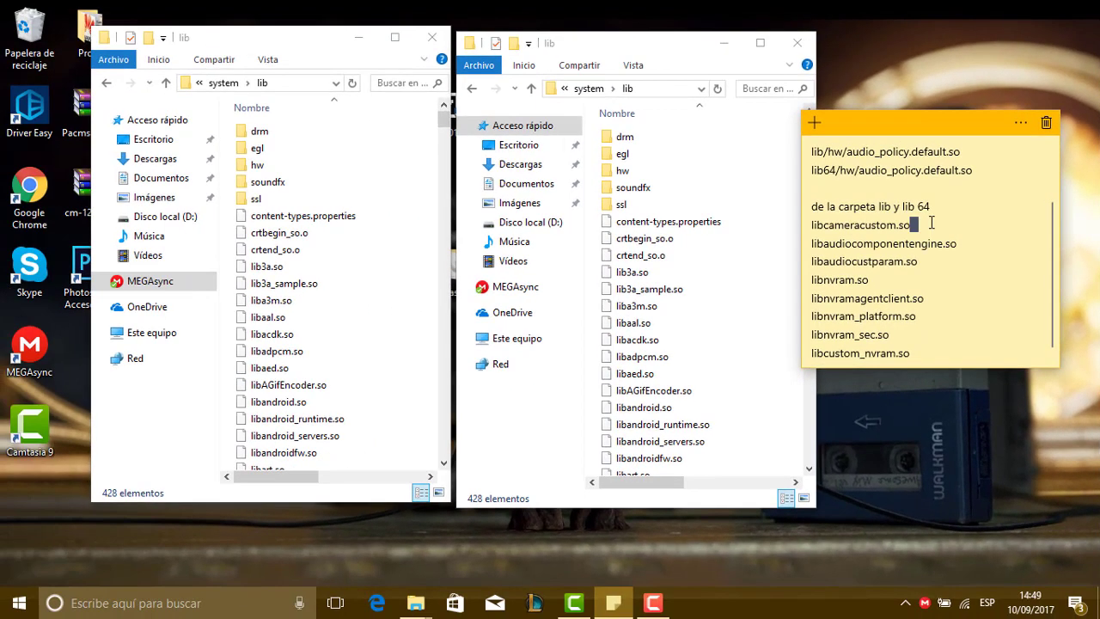
drag(914, 224, 796, 226)
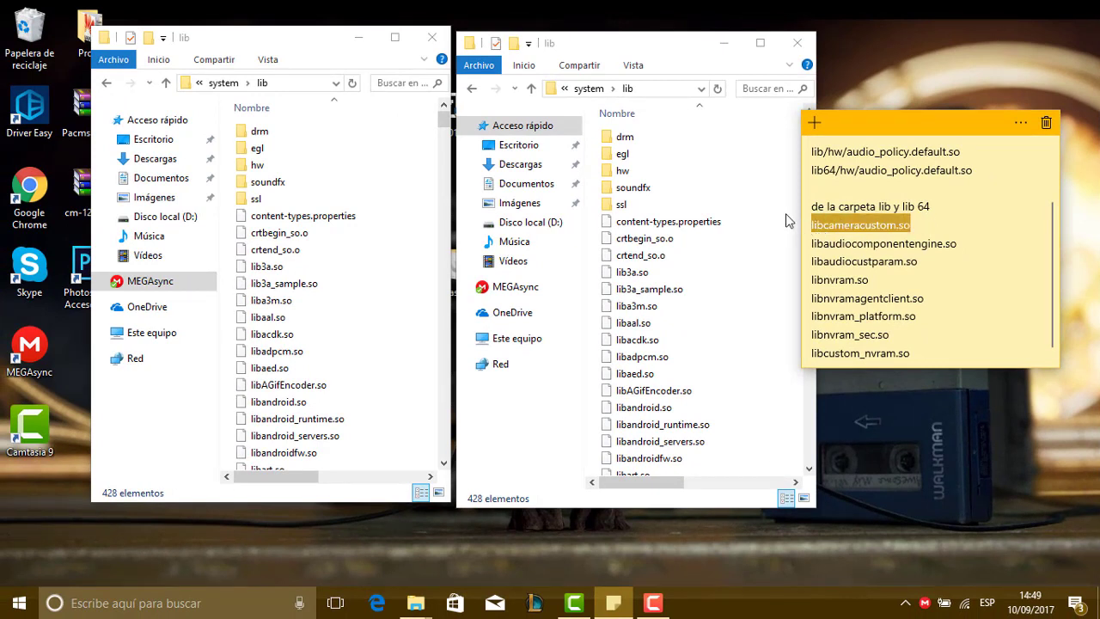
click(411, 87)
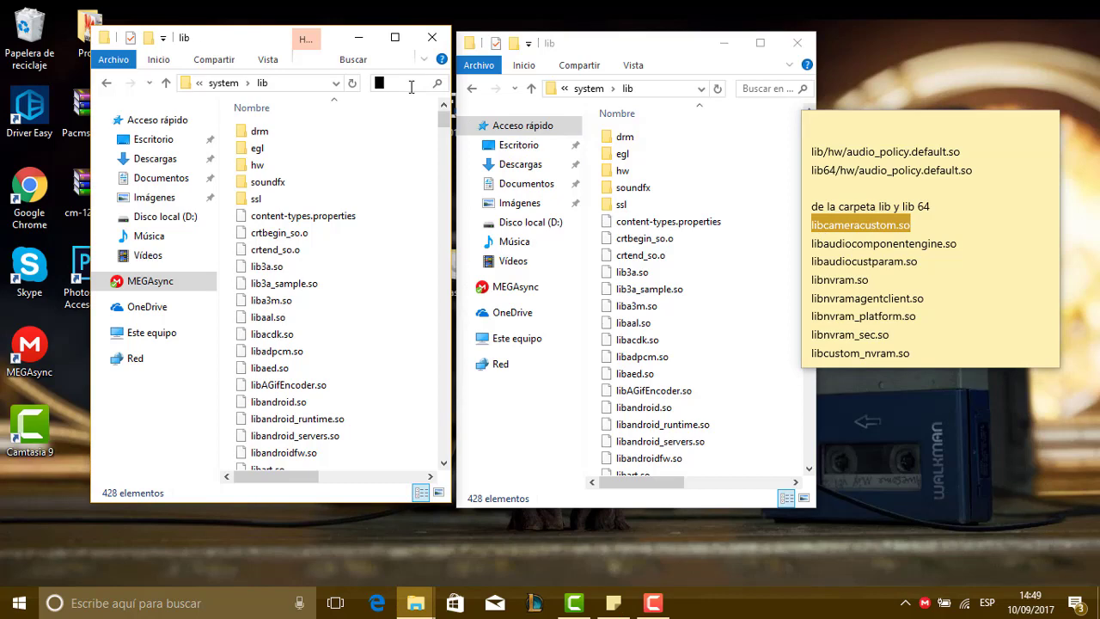
text(libcameracus)
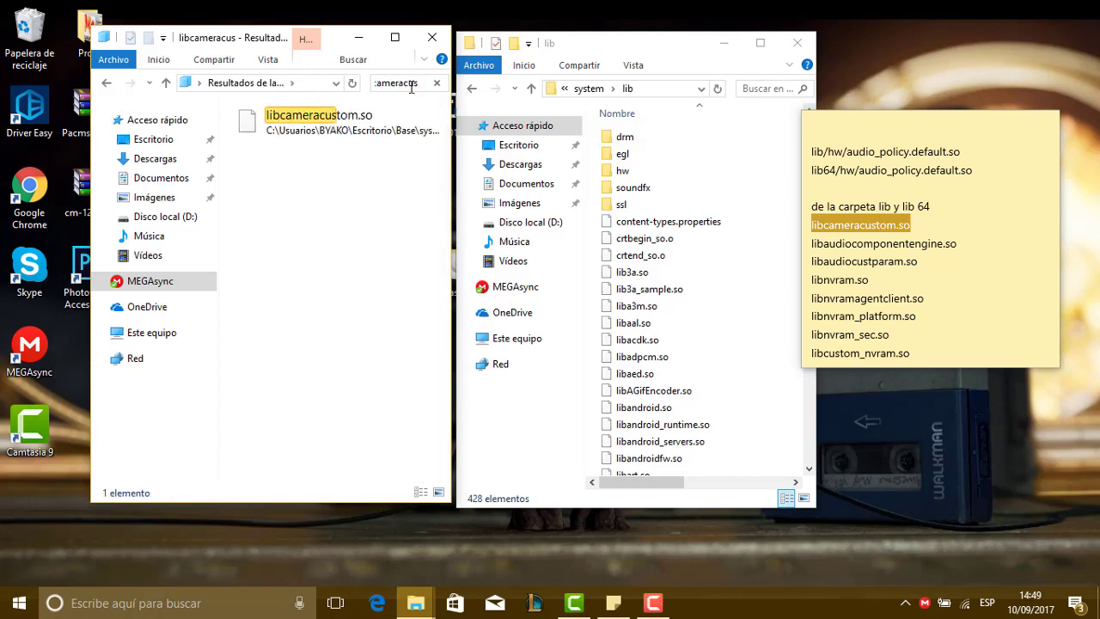
Move libcameracustom.so from base's search results into Port's system/lib folder, replacing the file in the destination.
click(362, 127)
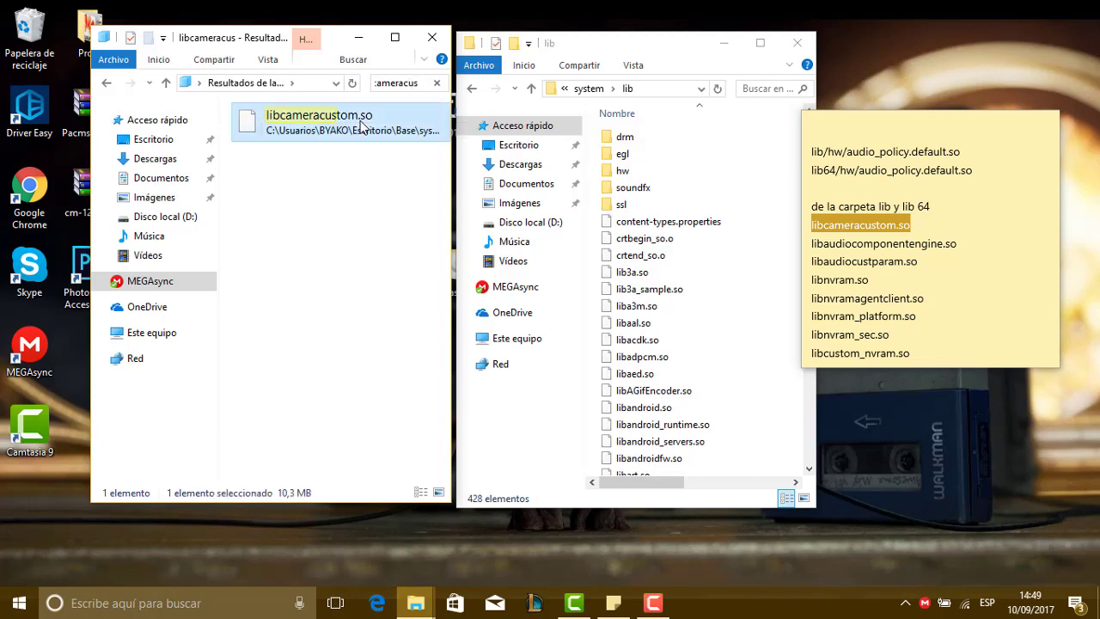
right_click(362, 128)
click(425, 381)
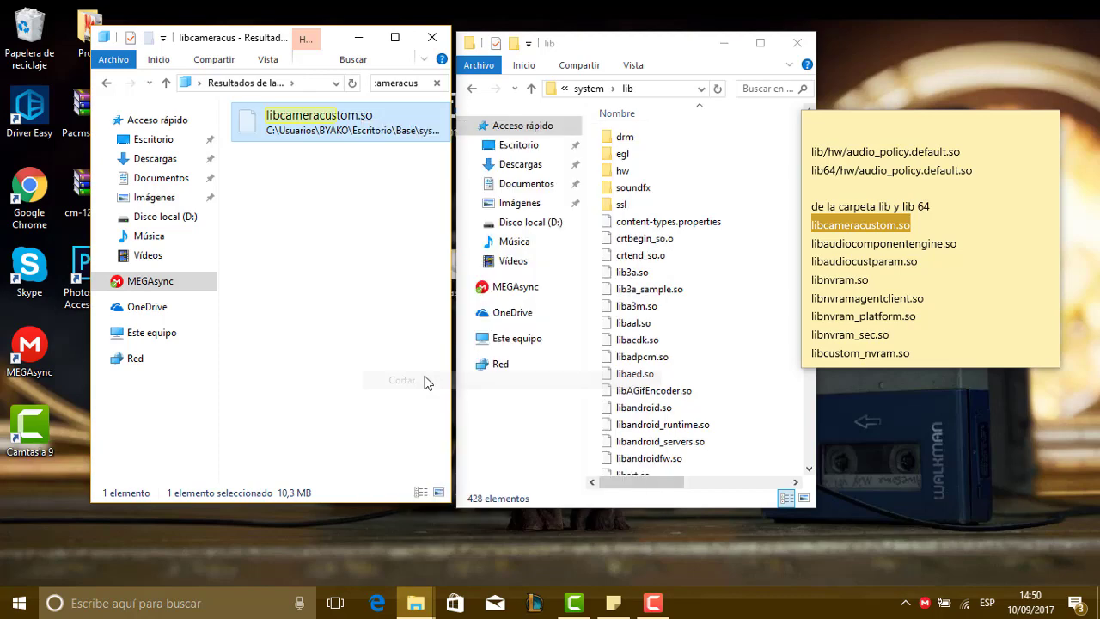
right_click(654, 375)
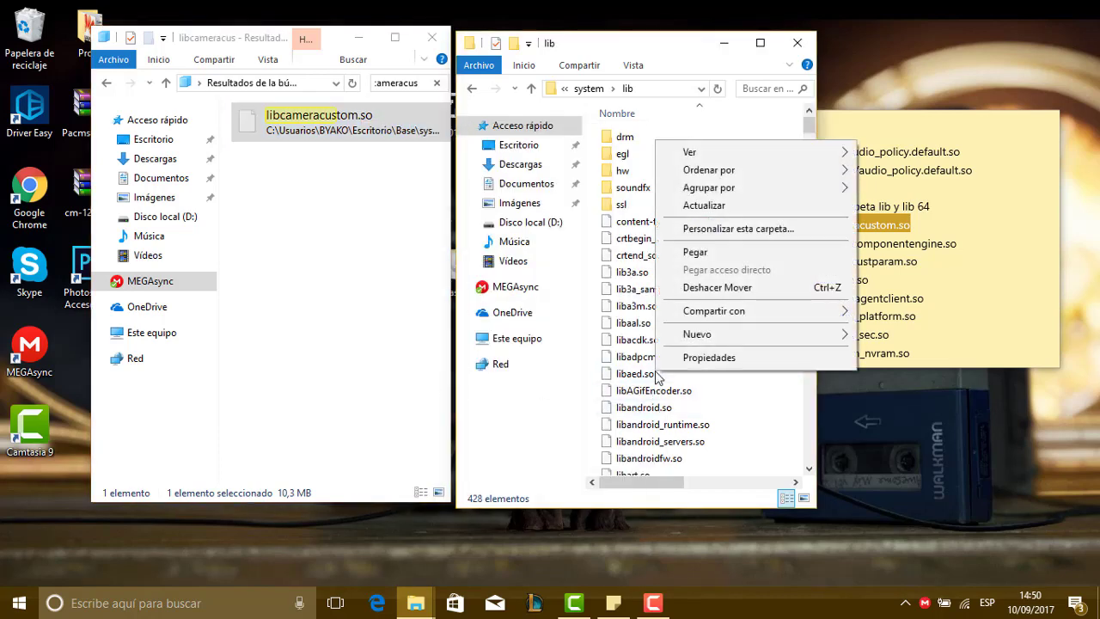
click(716, 258)
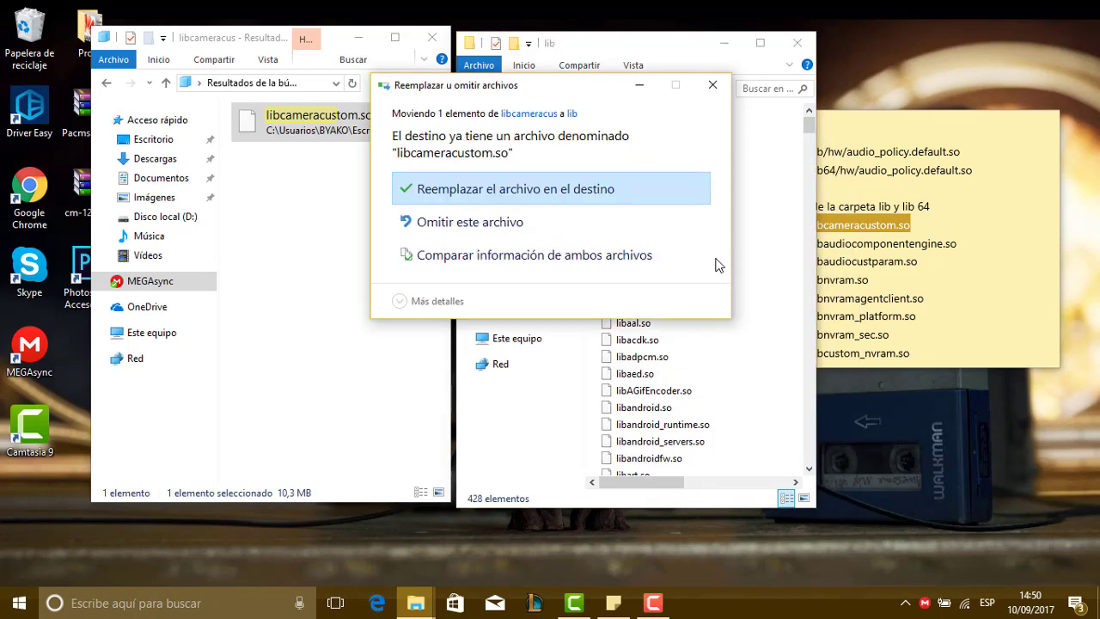
click(576, 203)
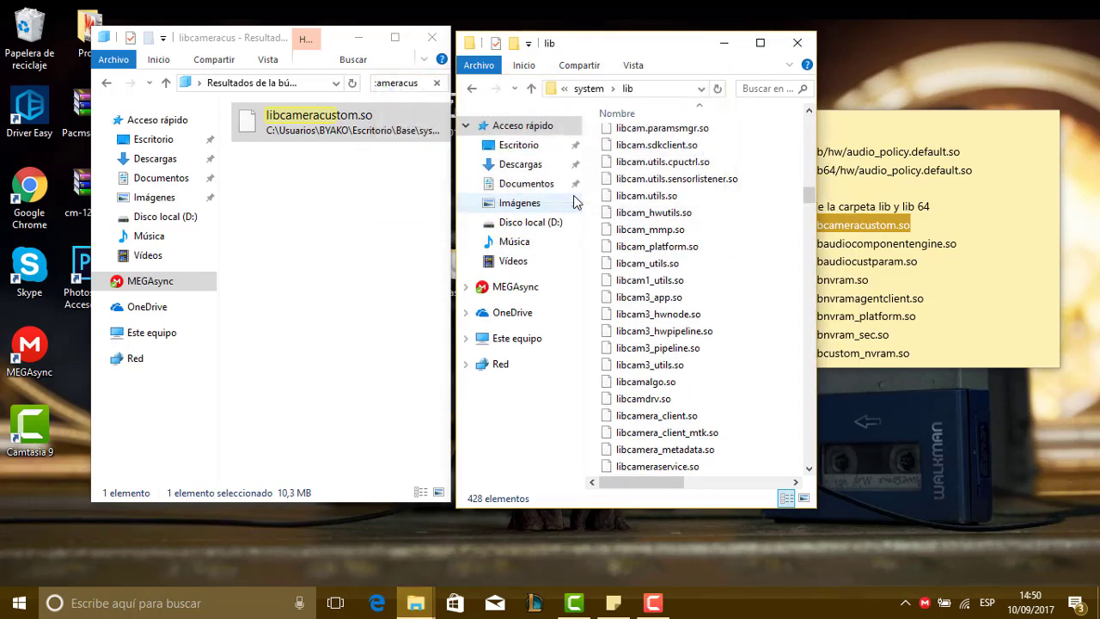
Check the next file in the sticky note and search base's system/lib folder for "libaudiocomp".
click(417, 83)
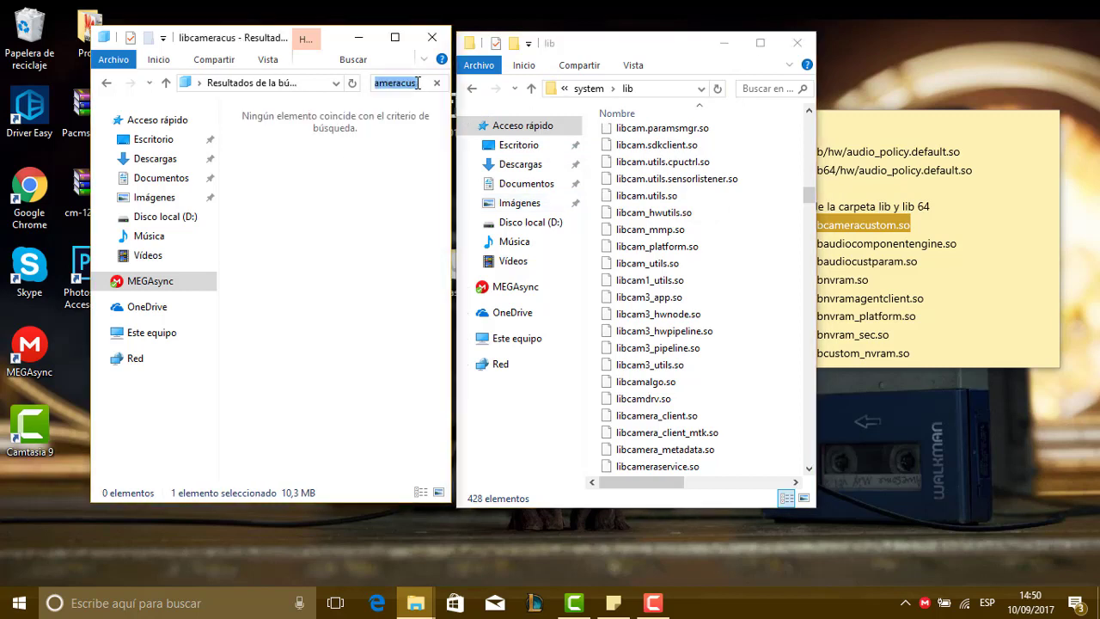
click(848, 258)
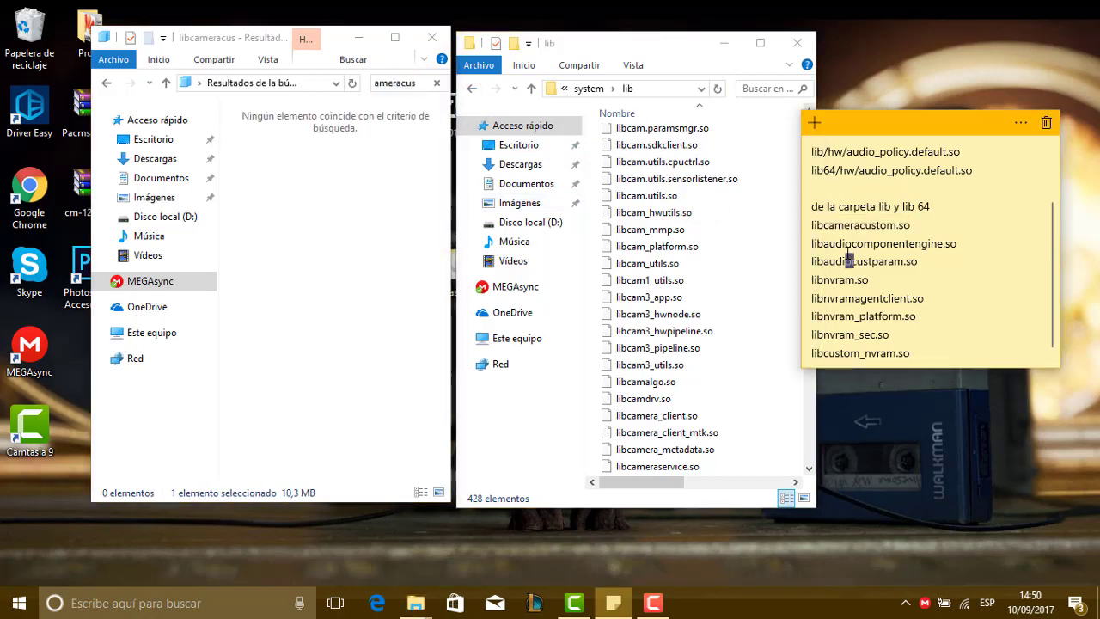
click(411, 83)
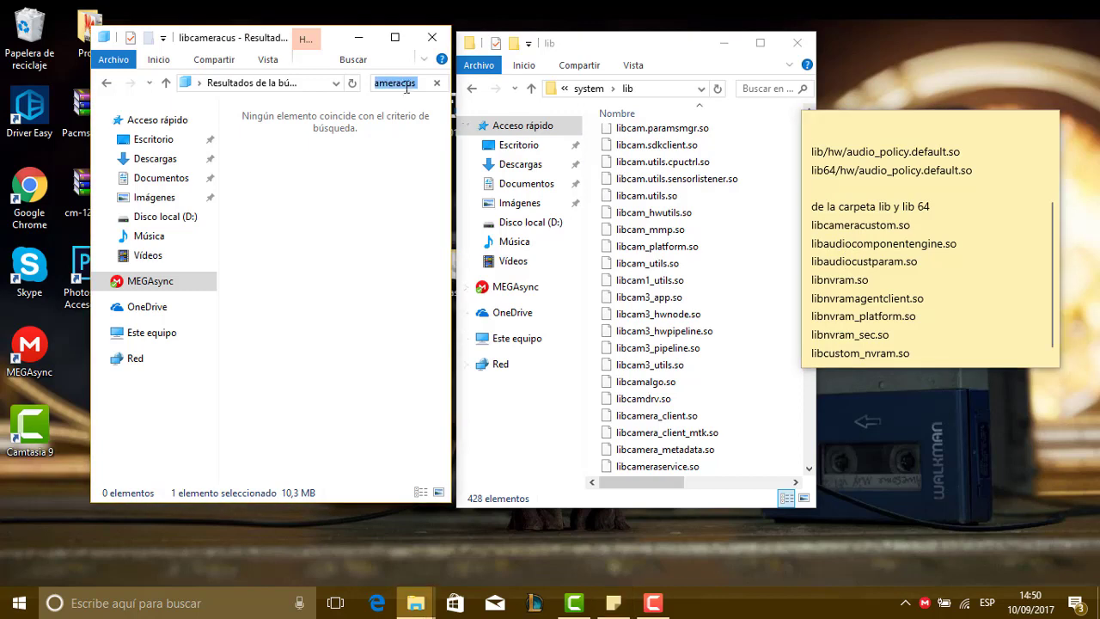
click(436, 82)
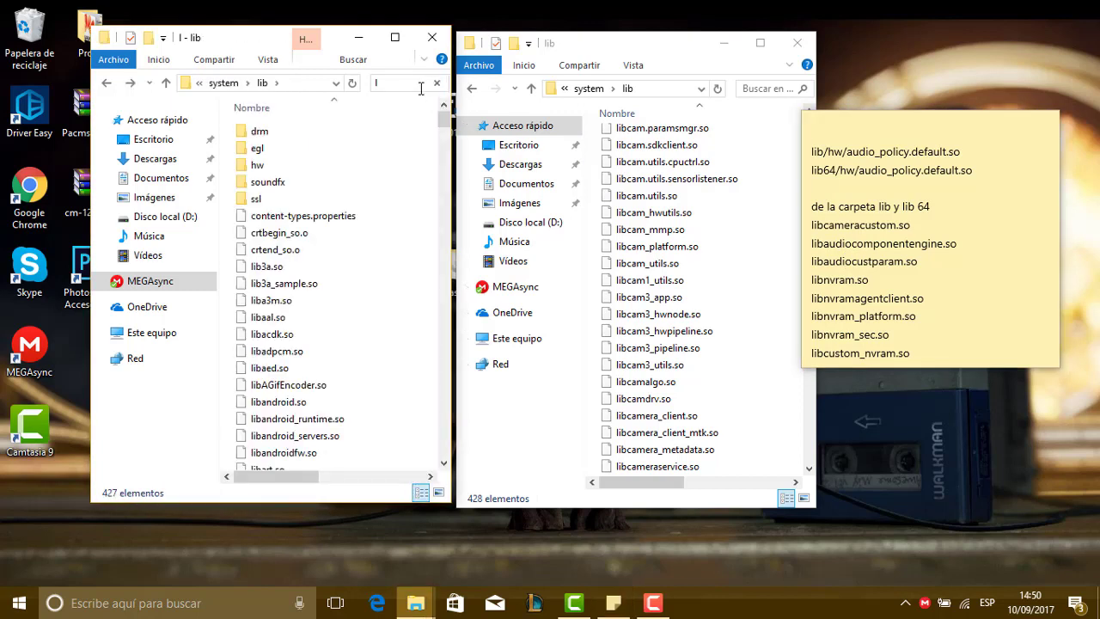
text(libaudio)
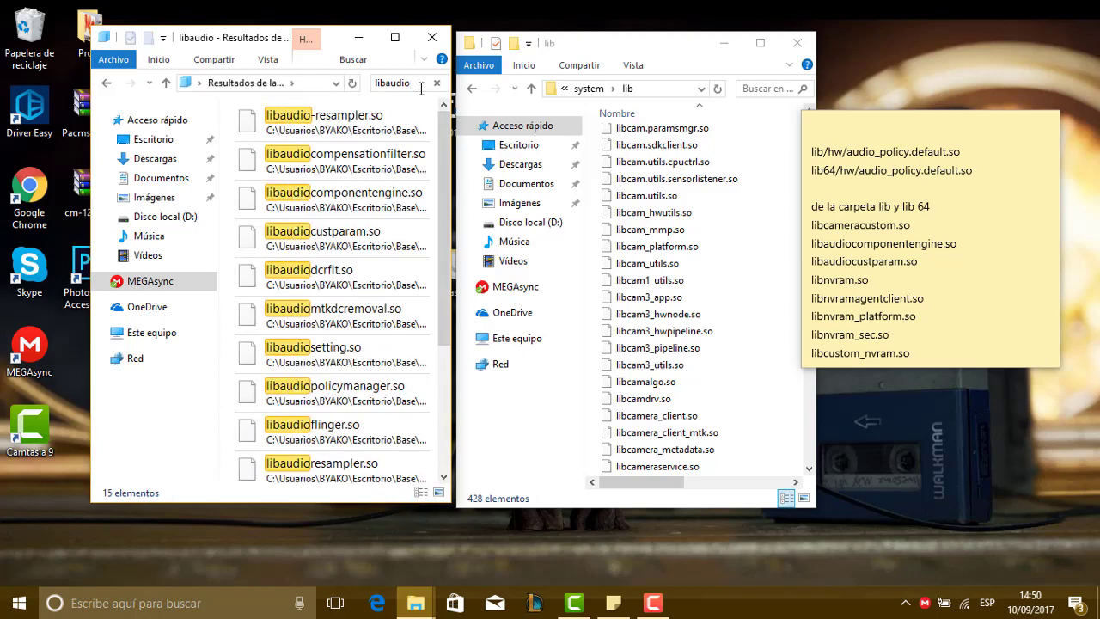
text(comp)
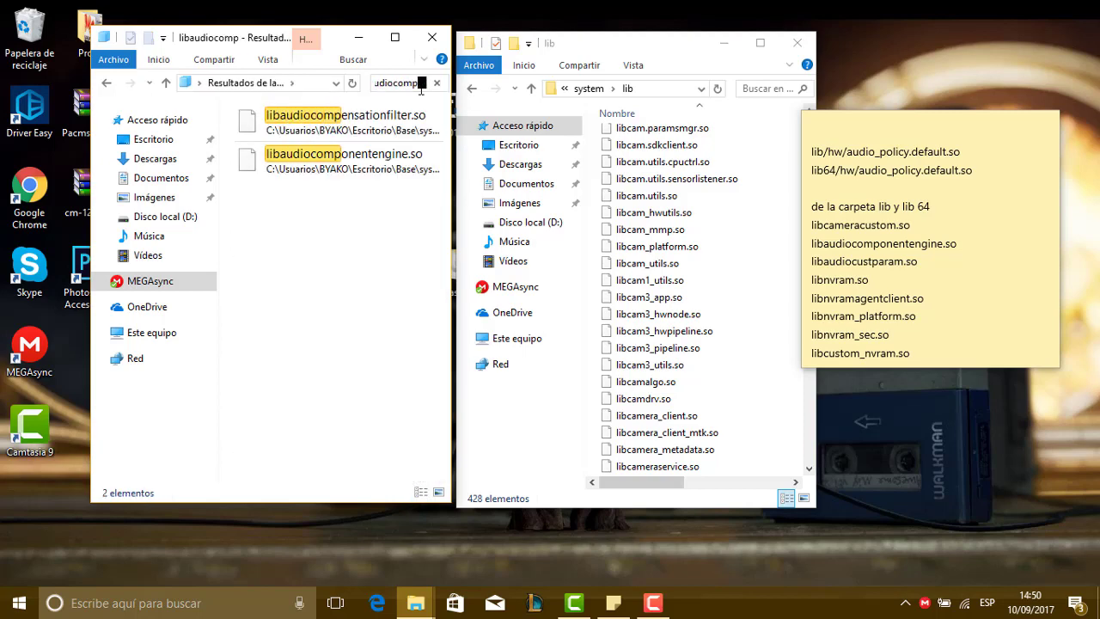
Move libaudiocomponentengine.so from base's search results into Port's system/lib folder, replacing the file in the destination.
click(373, 180)
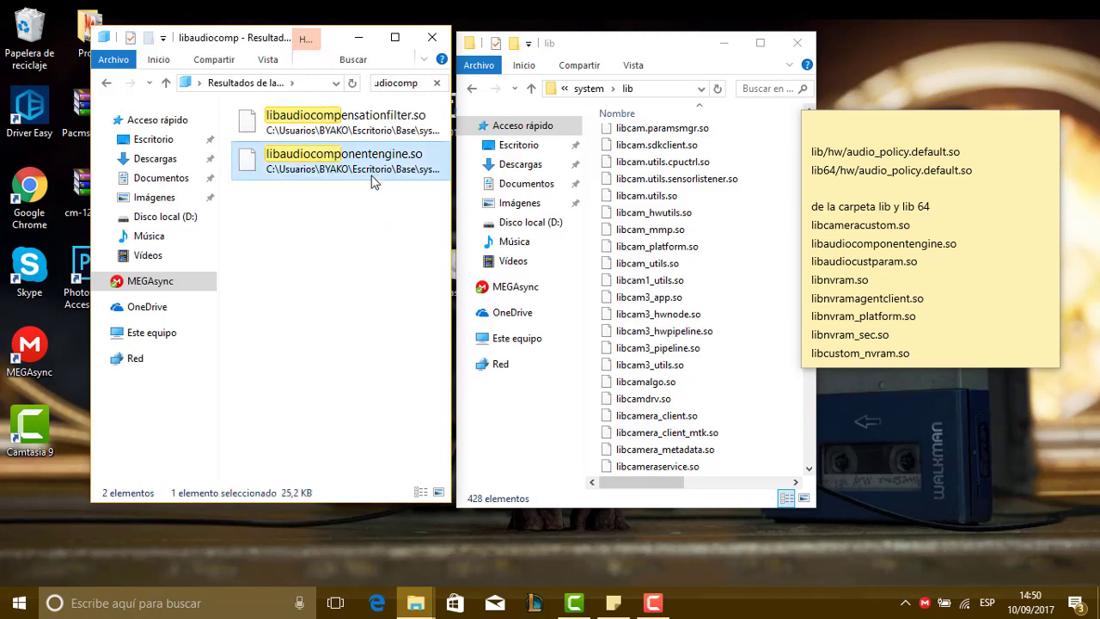
right_click(372, 180)
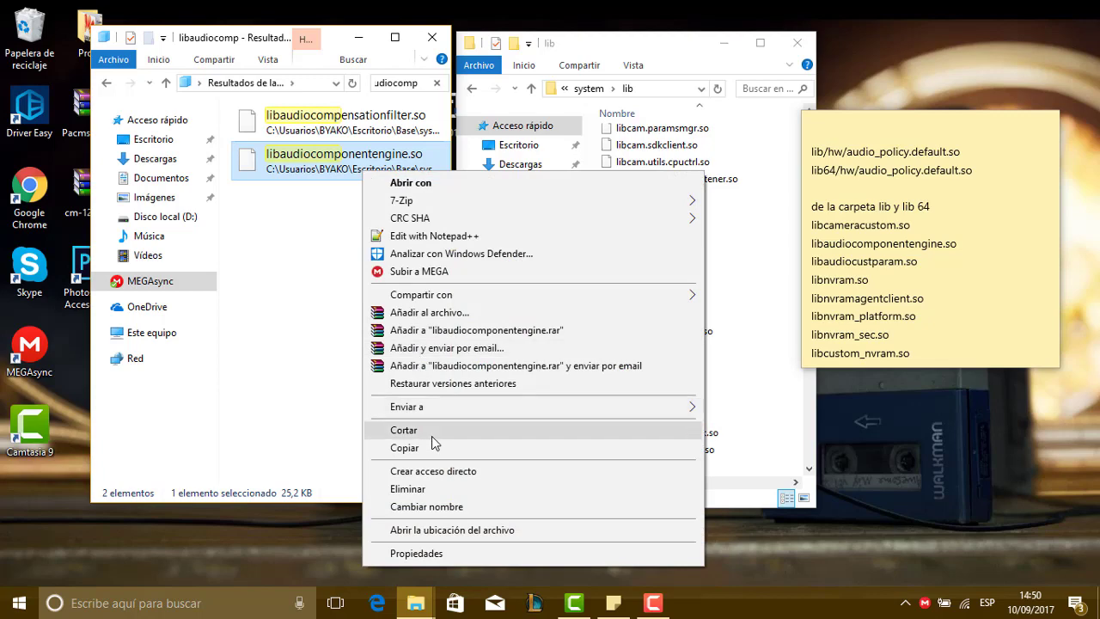
click(431, 436)
right_click(731, 421)
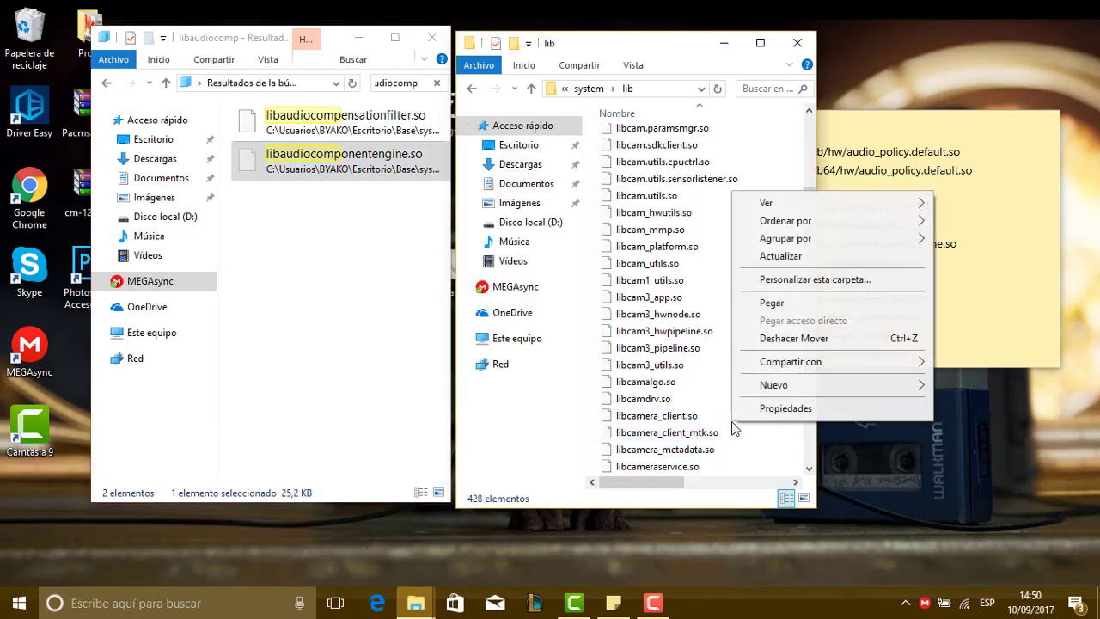
click(789, 307)
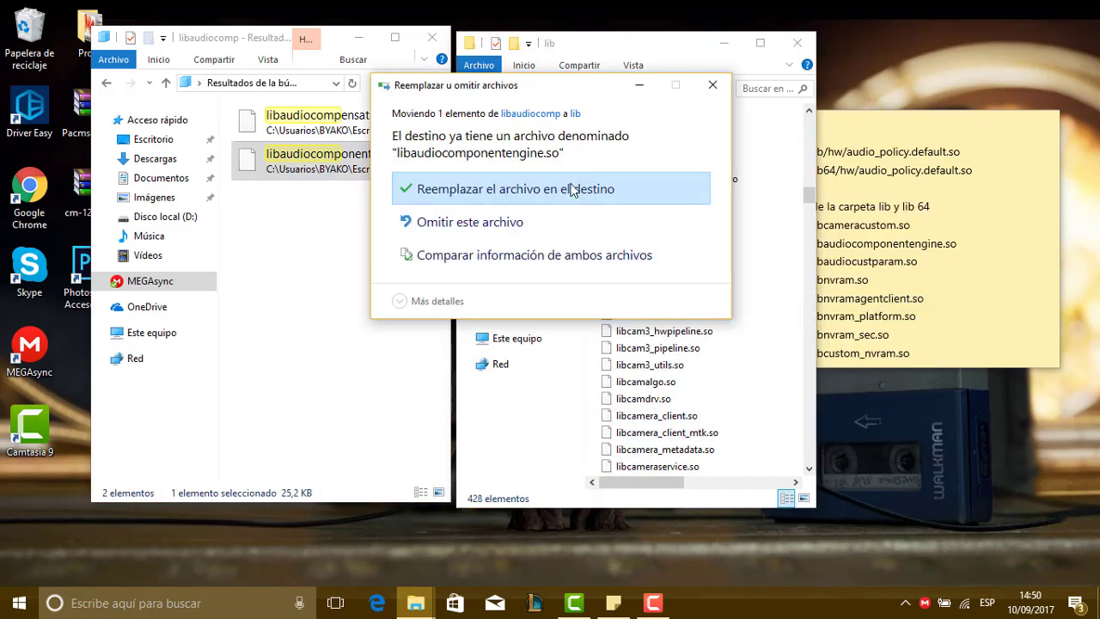
click(576, 192)
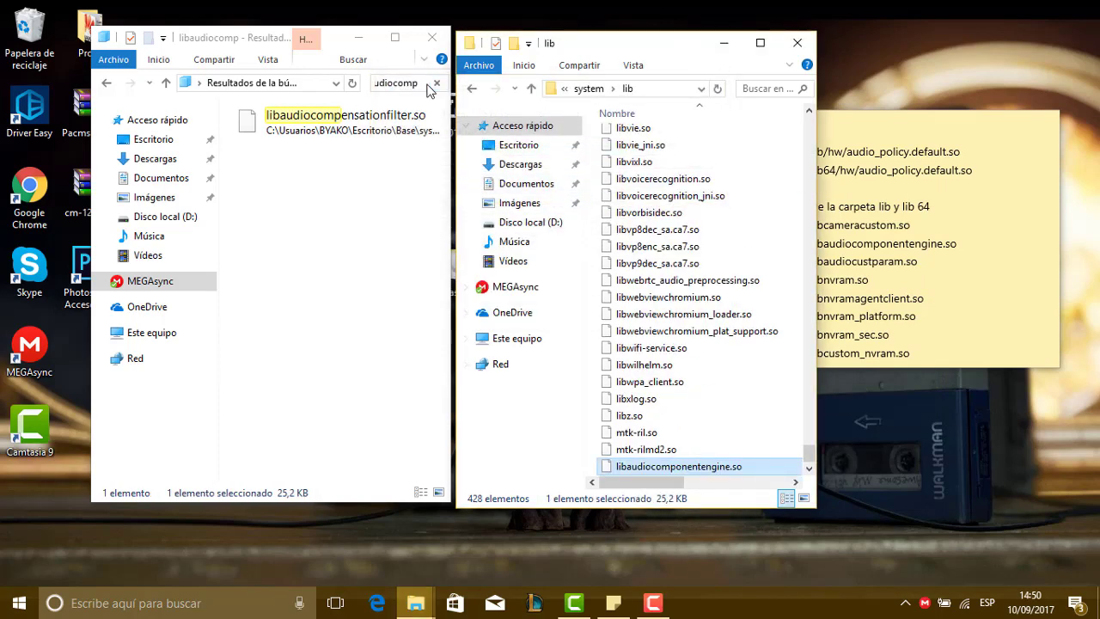
Replace the search in base's system/lib folder with "libaudiocust".
click(430, 86)
click(423, 83)
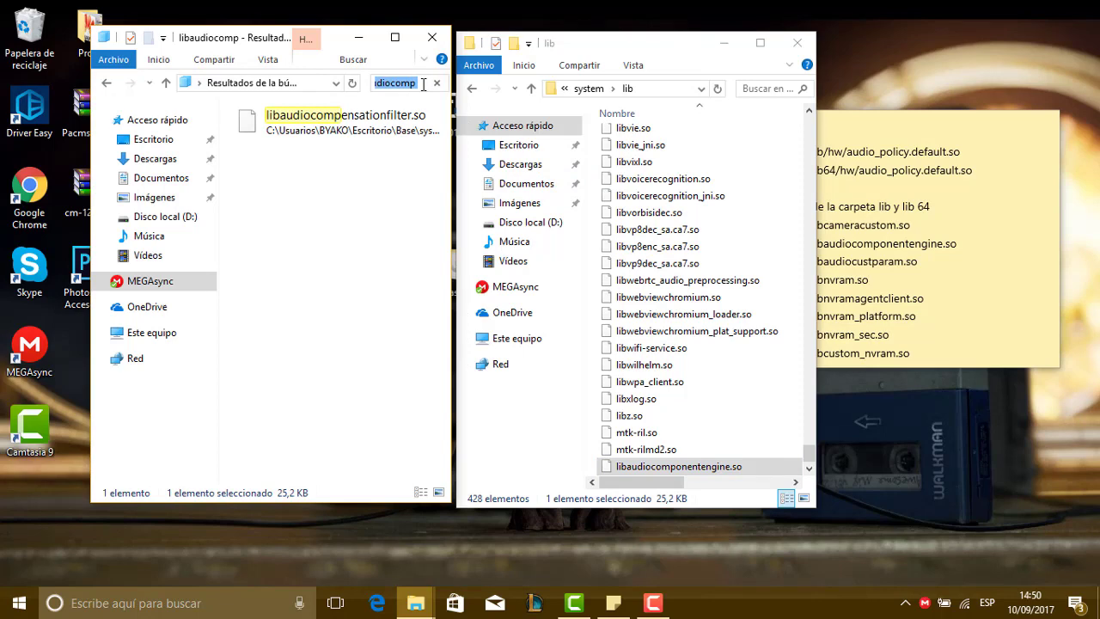
text(li)
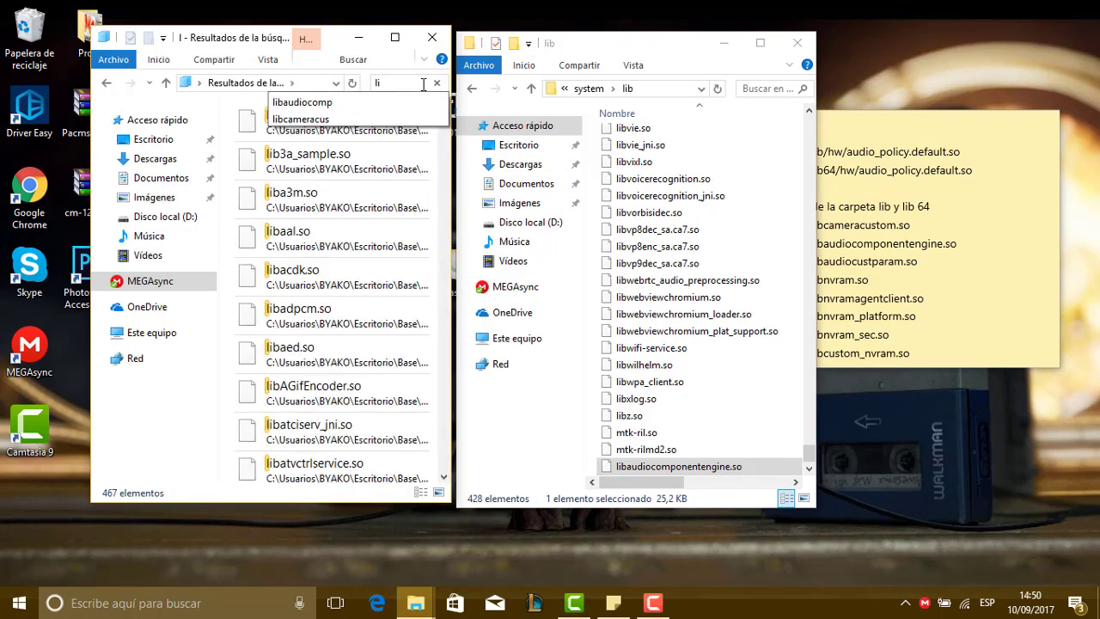
text(bau)
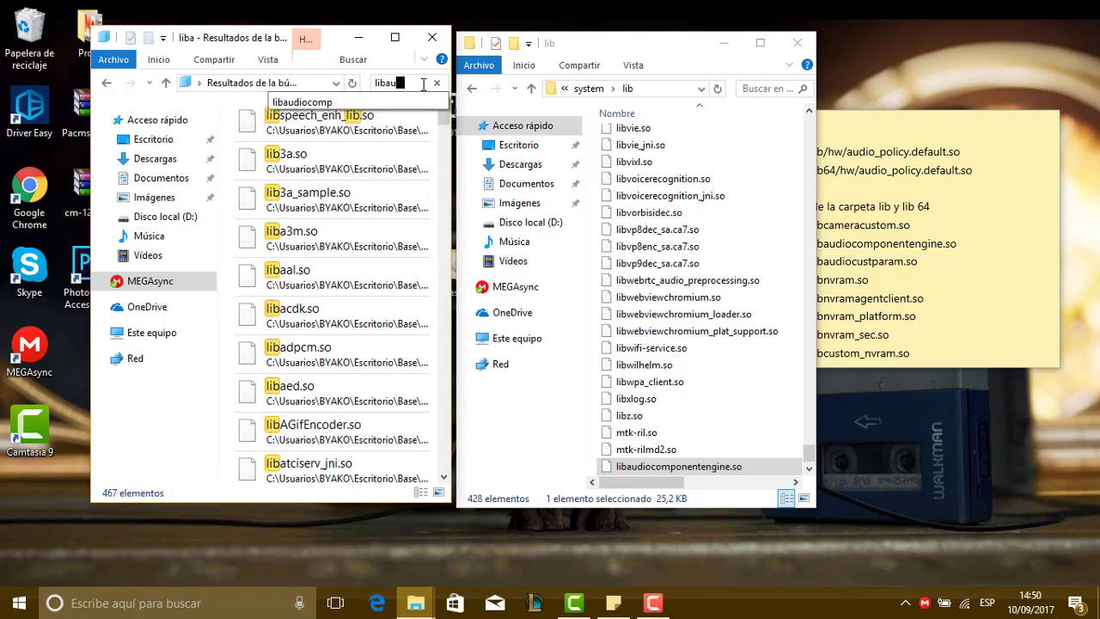
text(diocust)
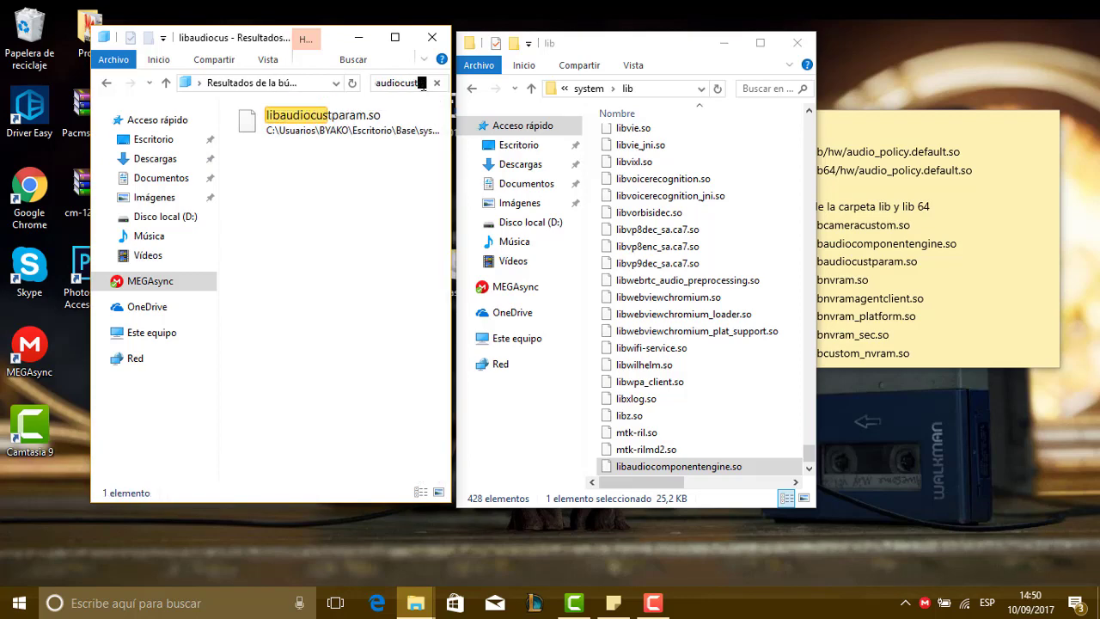
Move libaudiocustparam.so from base's search results into Port's system/lib folder, replacing the file in the destination.
right_click(345, 130)
click(416, 393)
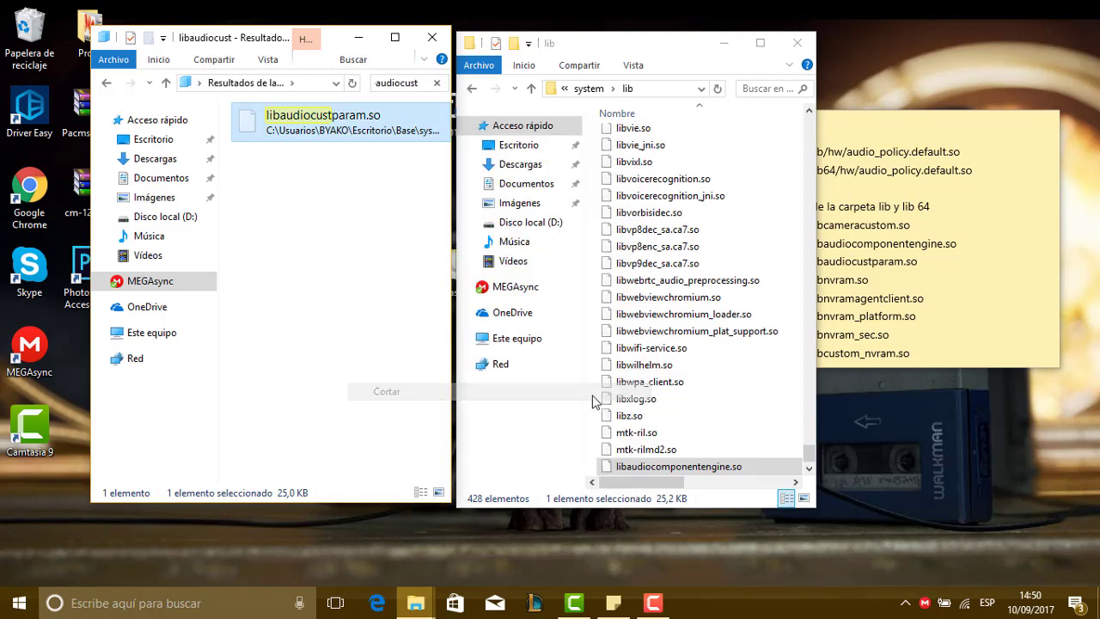
right_click(729, 172)
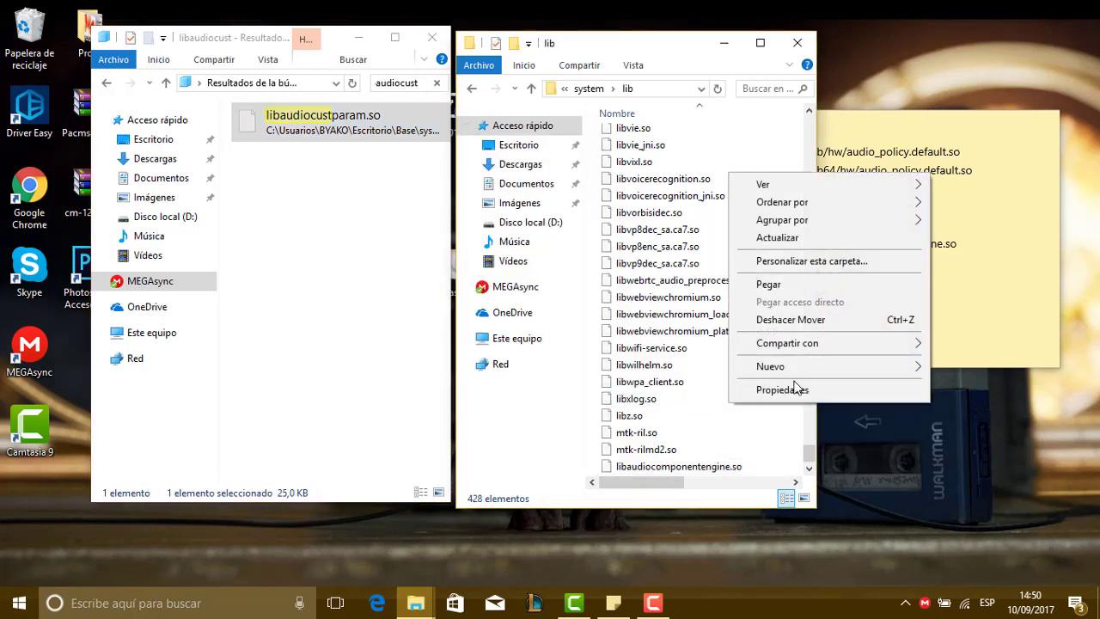
click(771, 284)
click(514, 198)
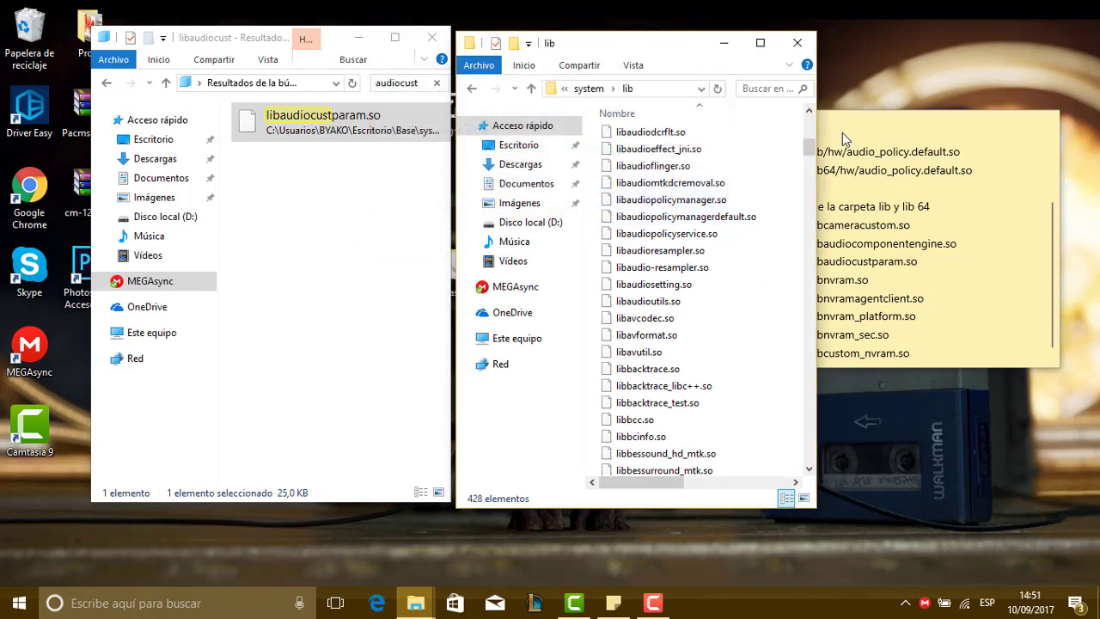
Move the sticky note clear of the Port window and search base's system/lib folder for "libnvram".
click(862, 122)
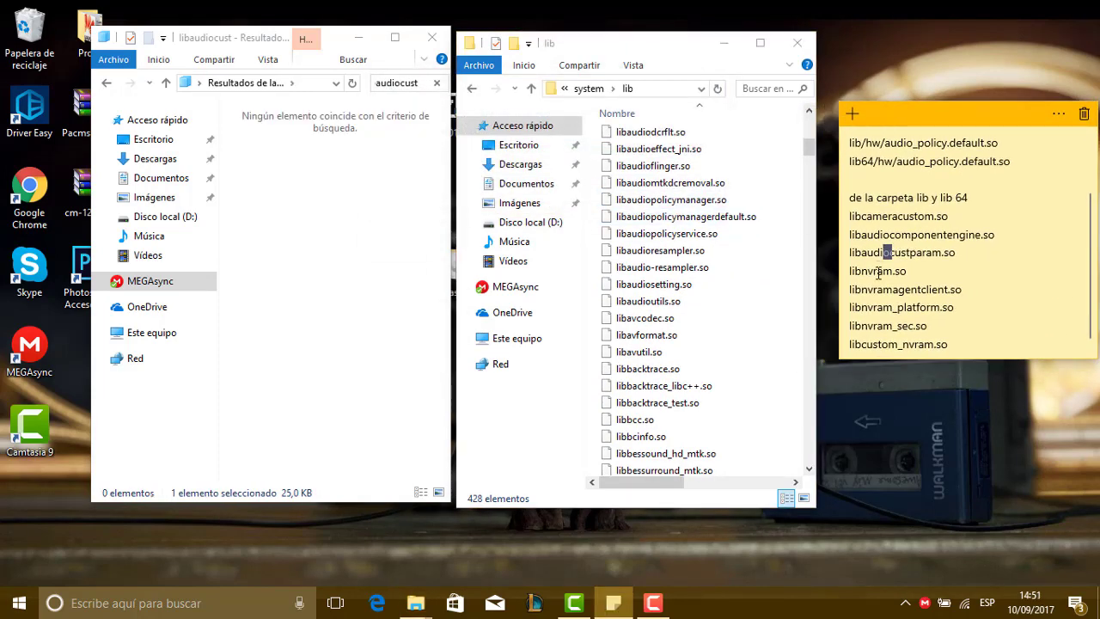
click(423, 80)
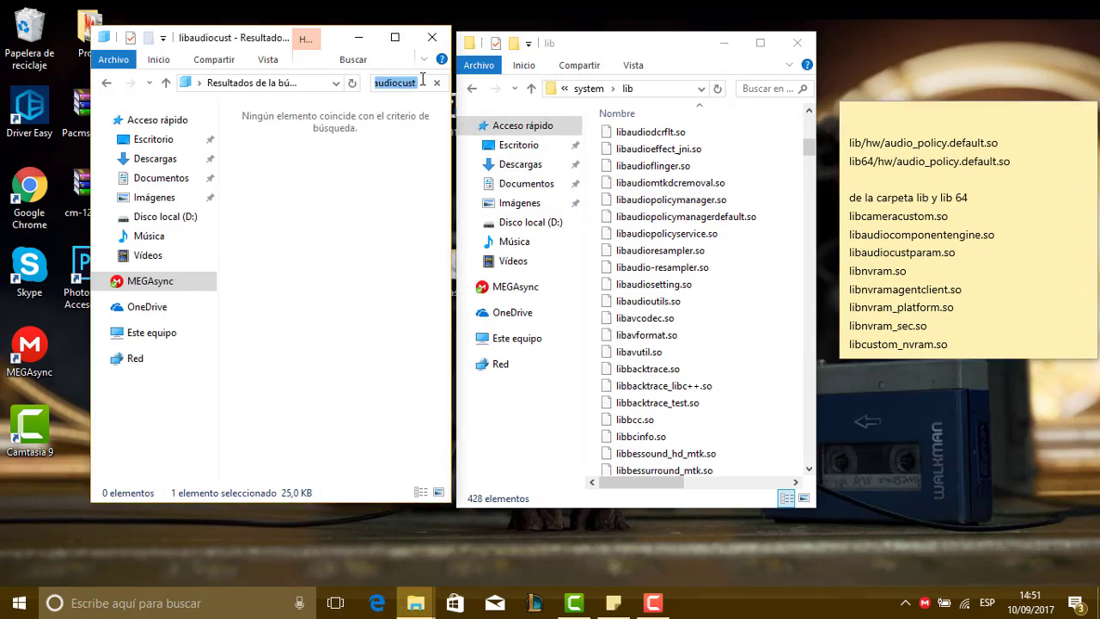
text(lib)
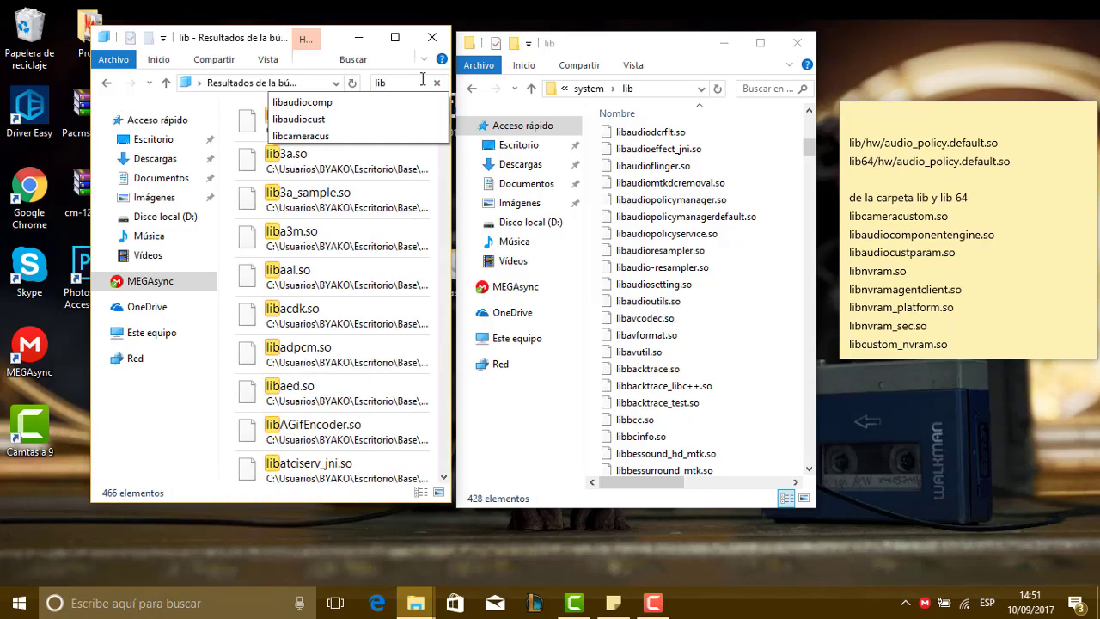
text(nv)
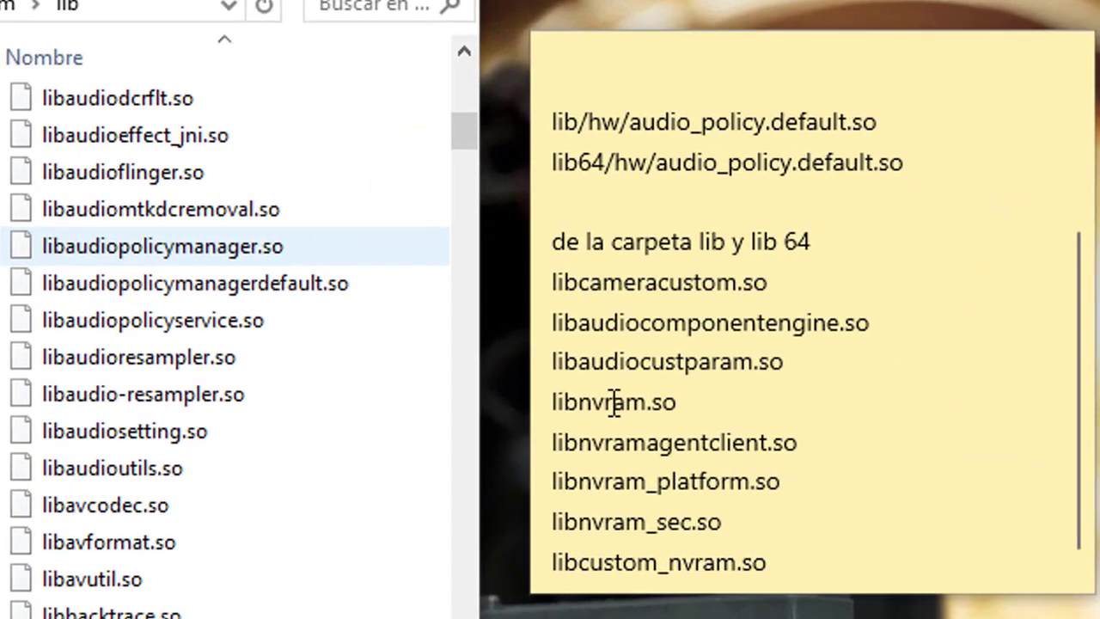
Compare the libnvram files listed in the sticky note with the search results from base's system/lib folder.
drag(554, 401, 569, 402)
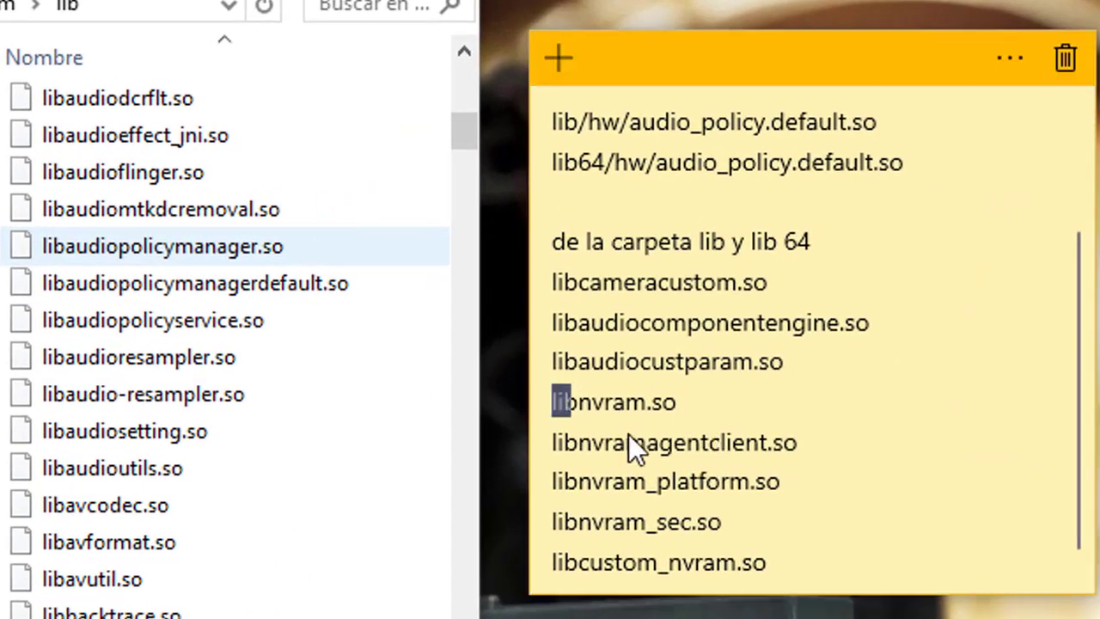
drag(644, 442, 629, 442)
click(658, 487)
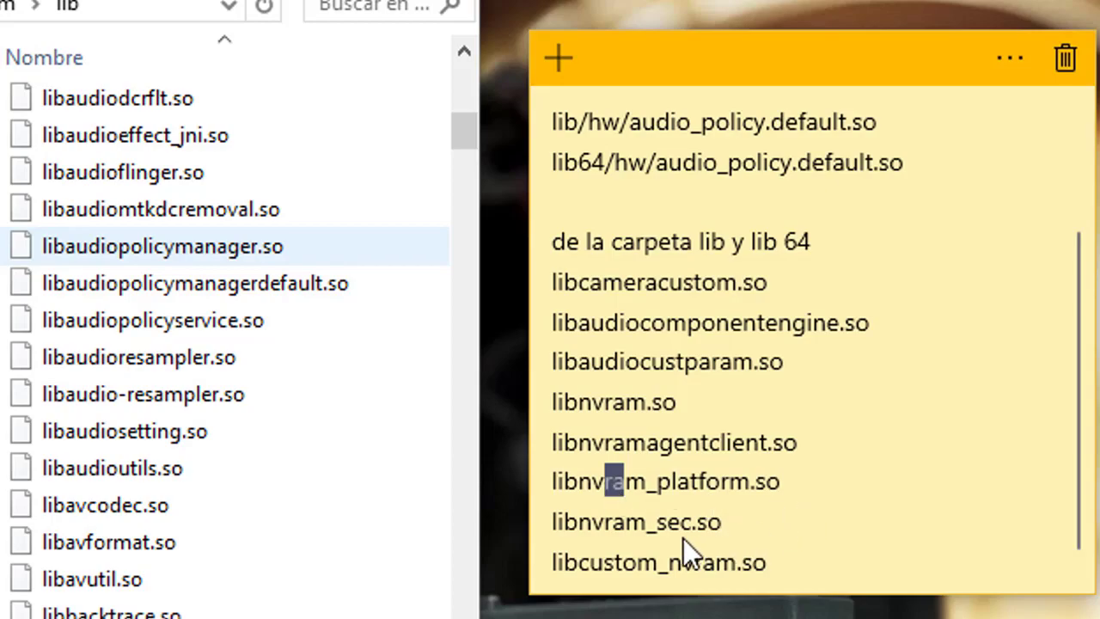
drag(576, 516, 596, 520)
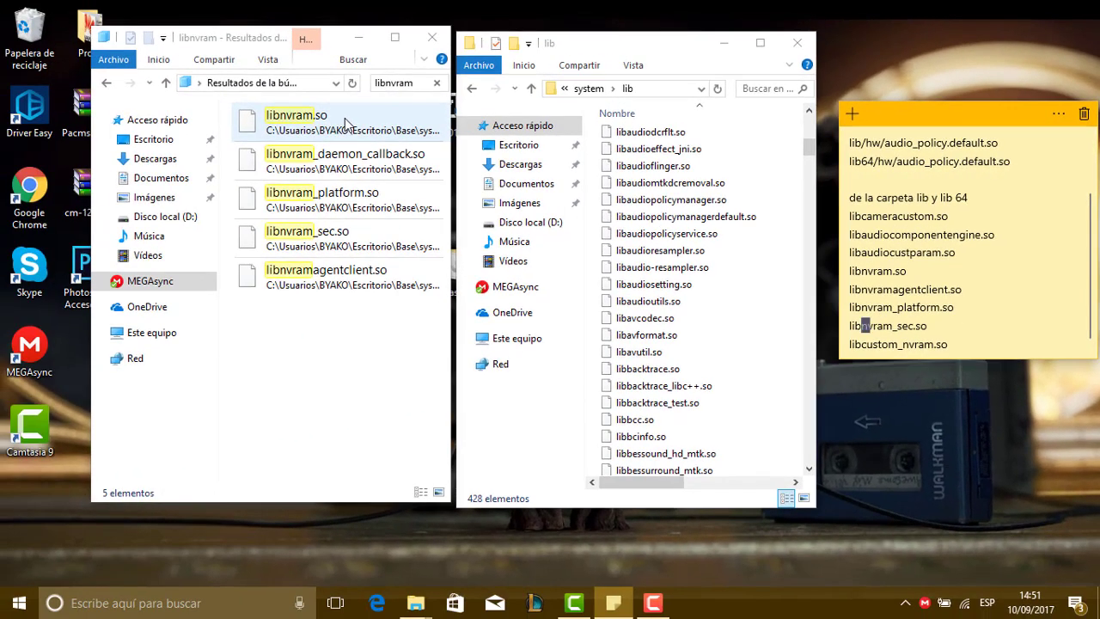
click(345, 123)
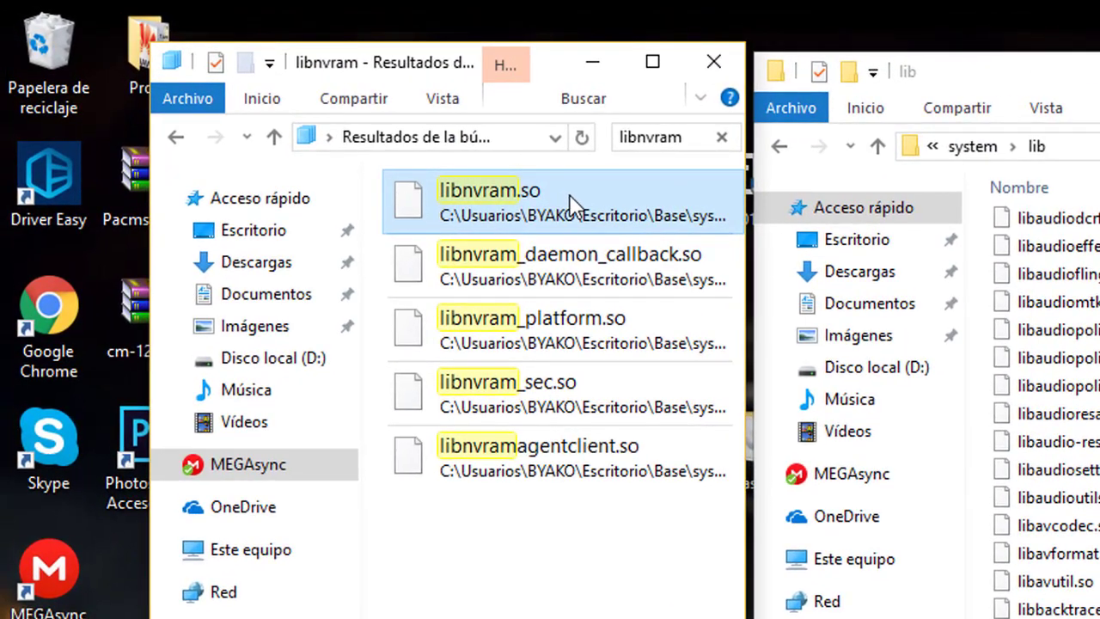
click(604, 460)
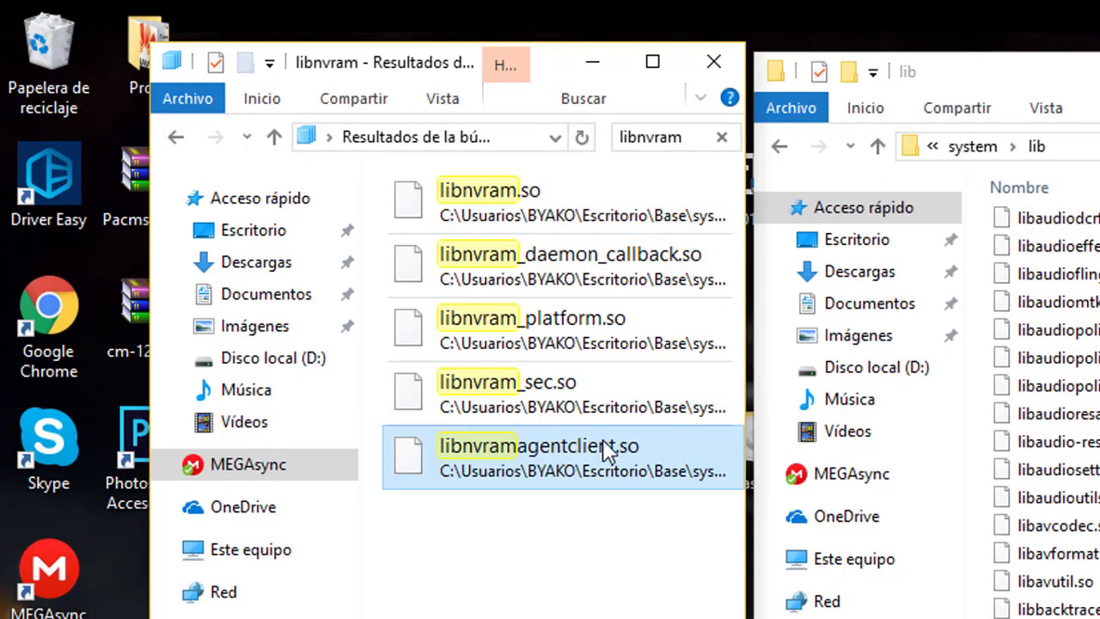
click(602, 404)
click(623, 344)
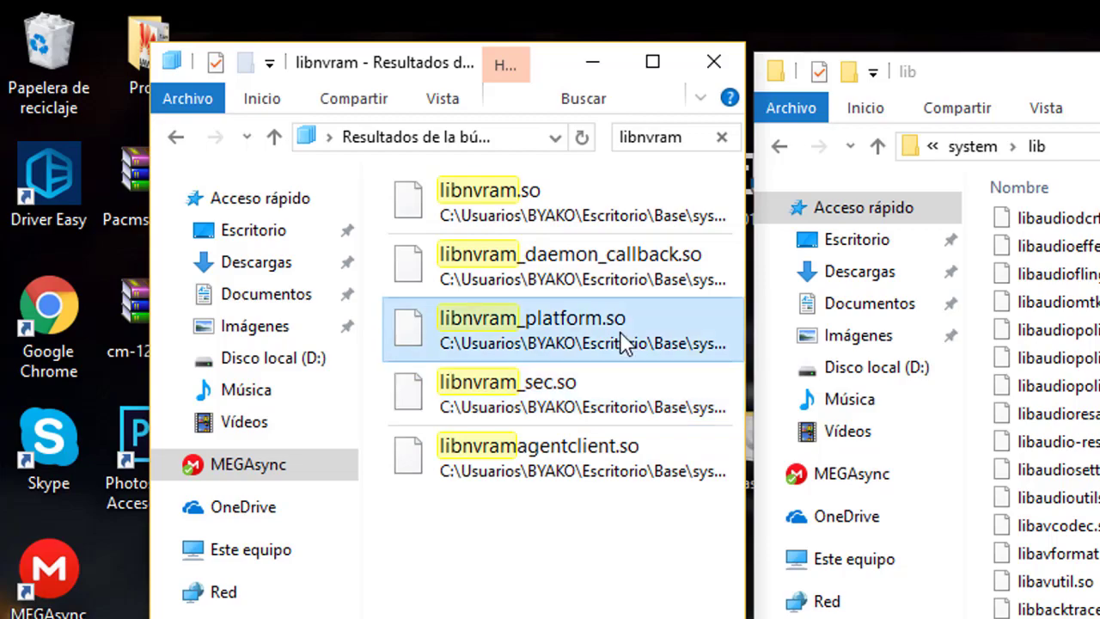
click(1044, 441)
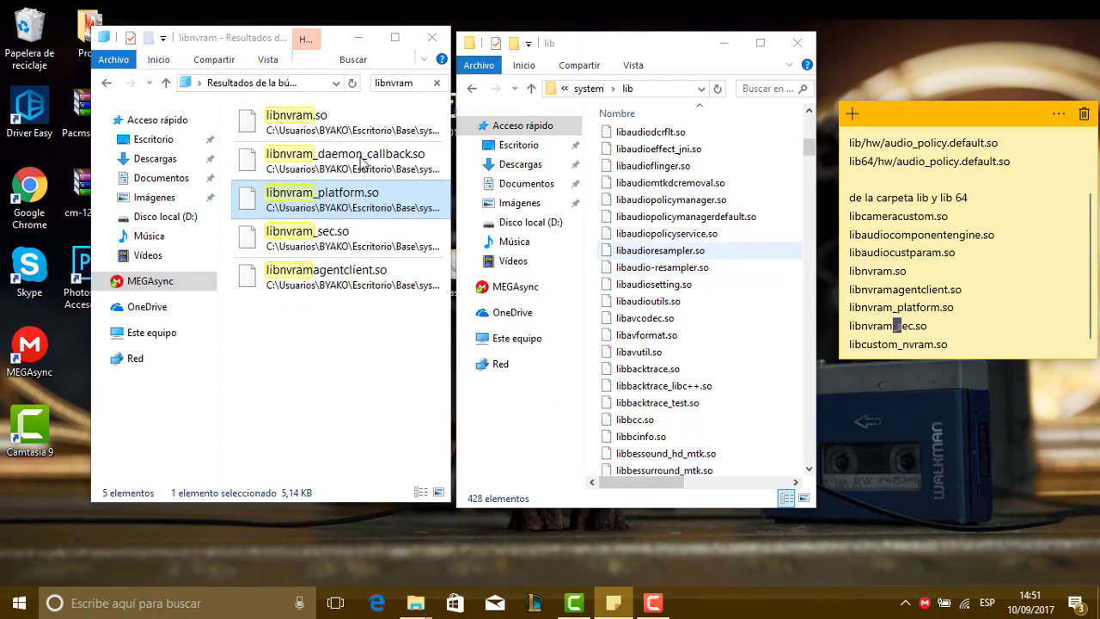
Move libnvram_platform.so, libnvram_sec.so and libnvramagentclient.so from base's search results into Port's system/lib folder, replacing the files in the destination.
click(337, 378)
drag(337, 378, 330, 205)
right_click(330, 205)
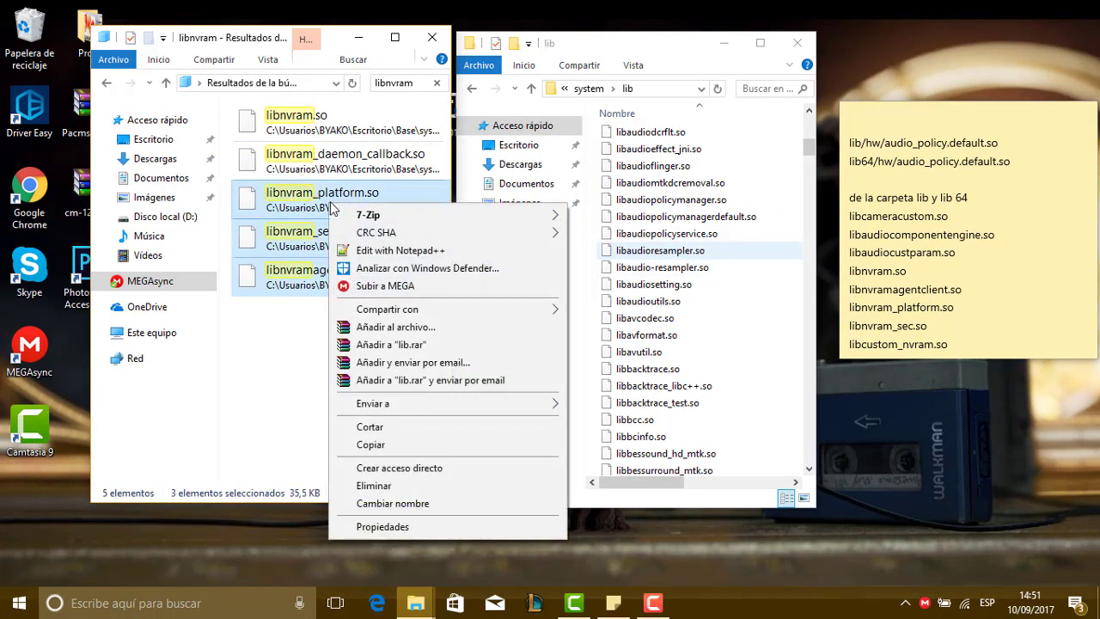
click(422, 429)
right_click(693, 378)
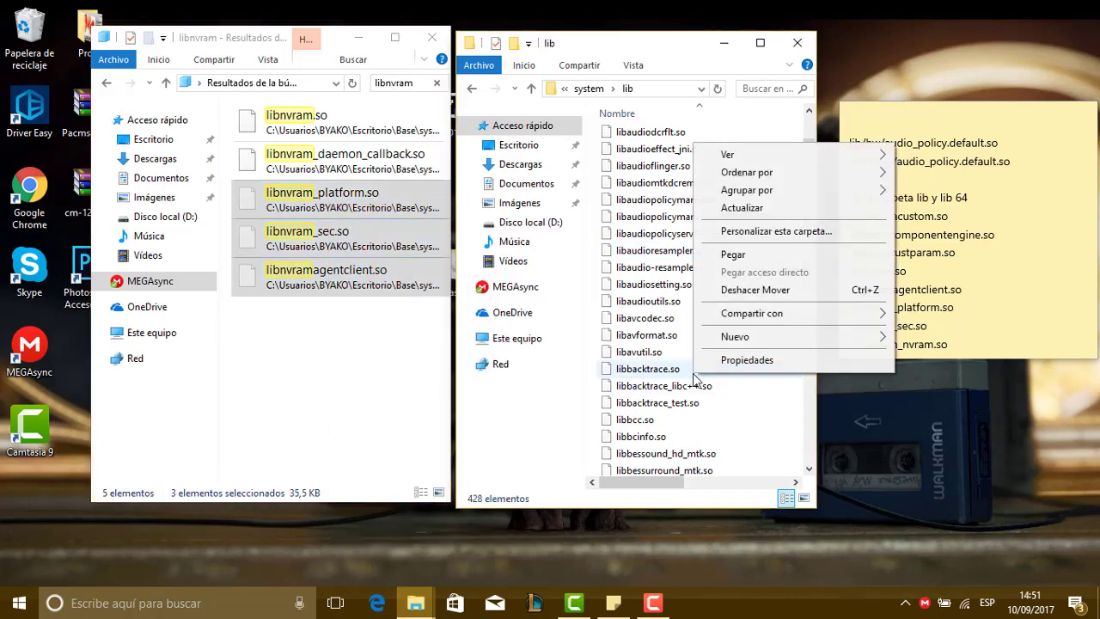
click(730, 259)
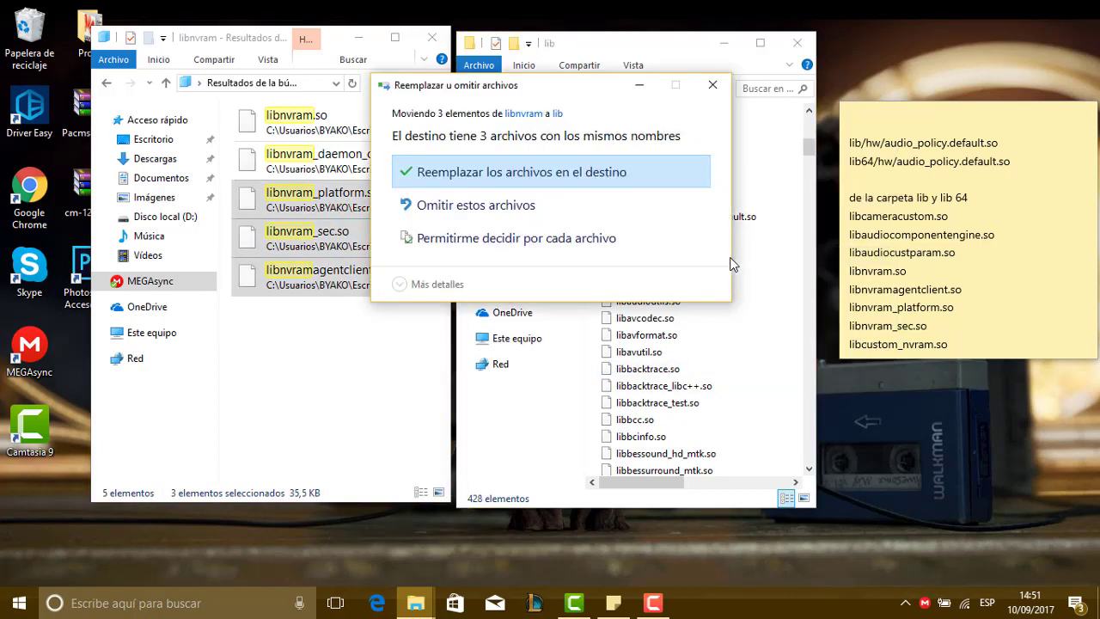
click(543, 181)
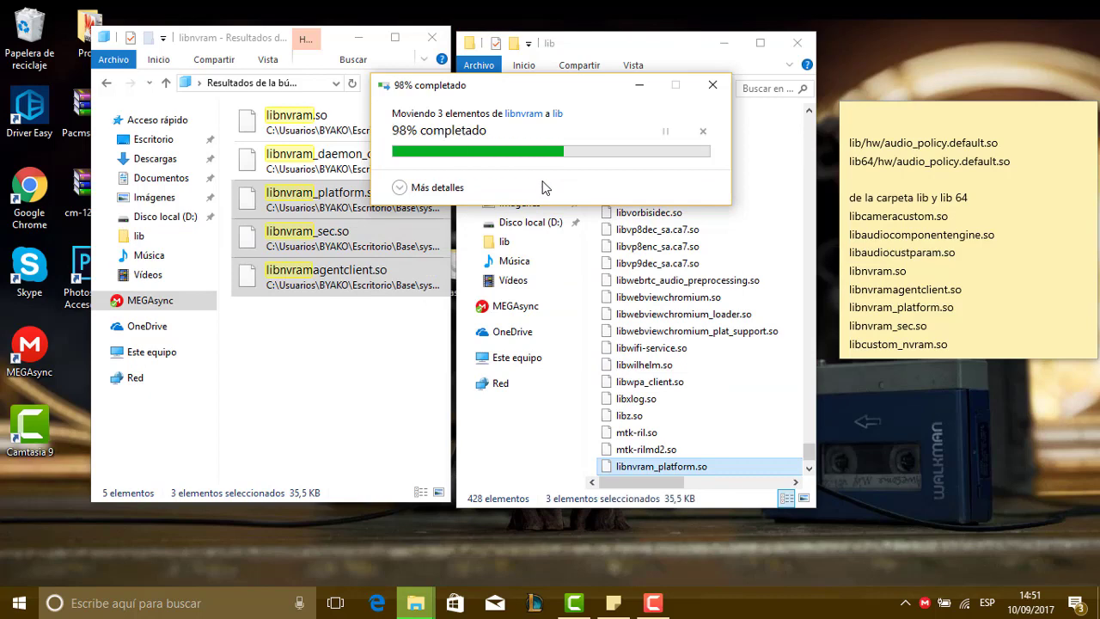
Move libnvram.so from base's search results into Port's system/lib folder, replacing the file in the destination.
right_click(362, 136)
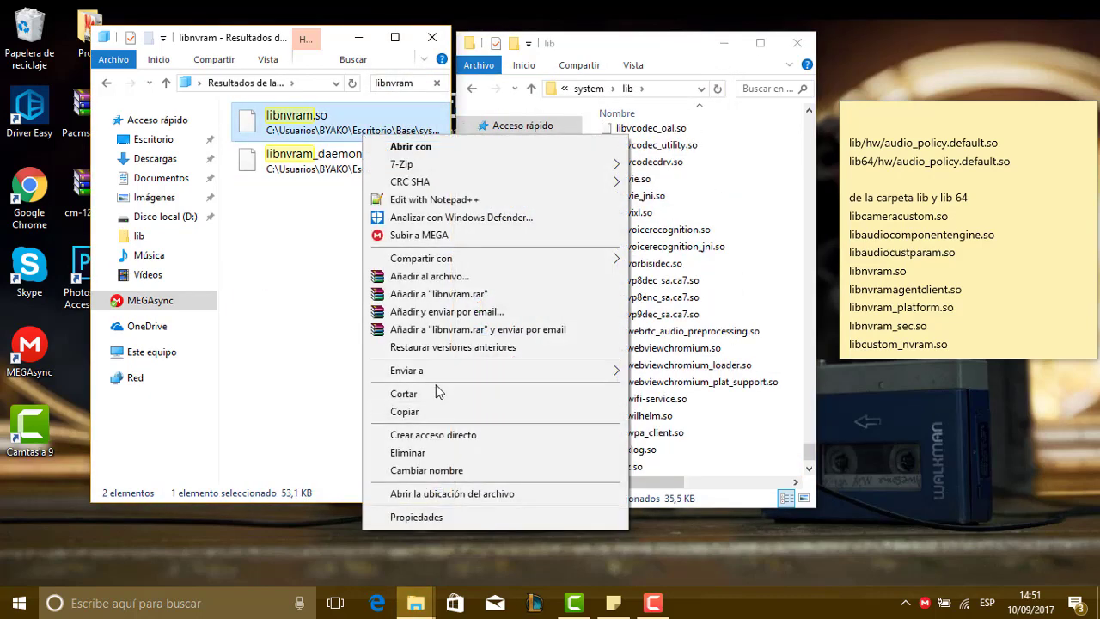
click(436, 393)
click(687, 382)
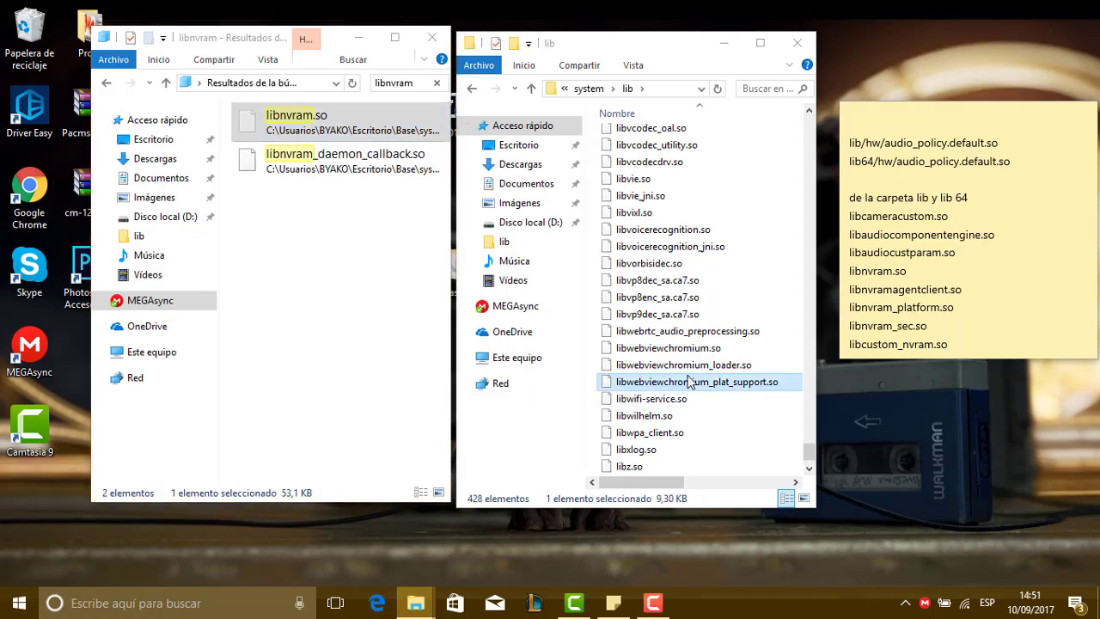
right_click(688, 383)
click(730, 456)
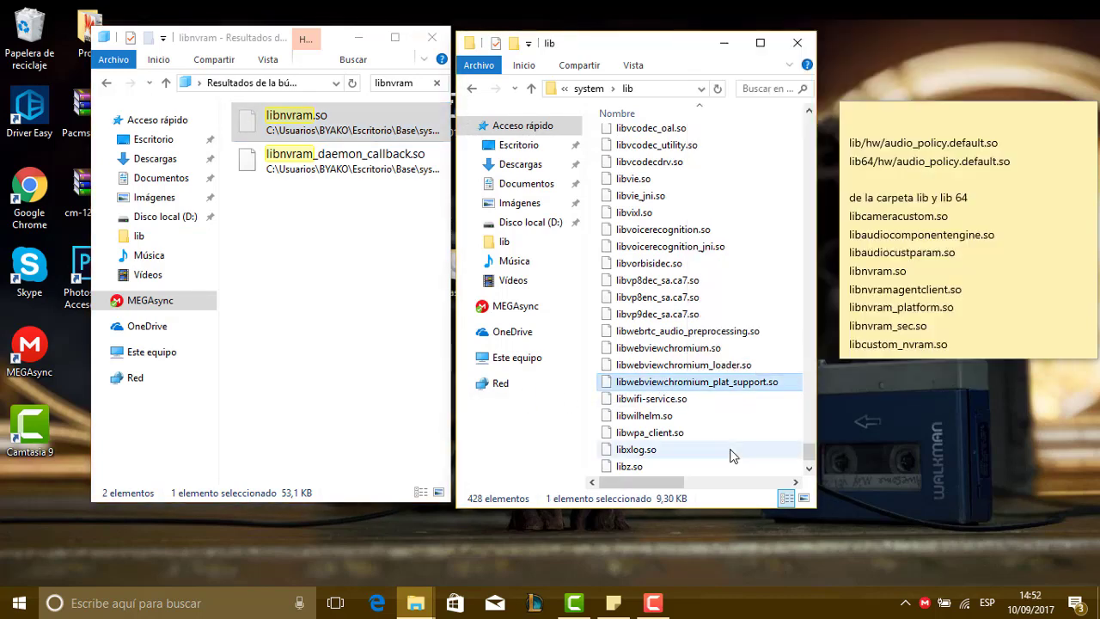
right_click(730, 447)
click(763, 329)
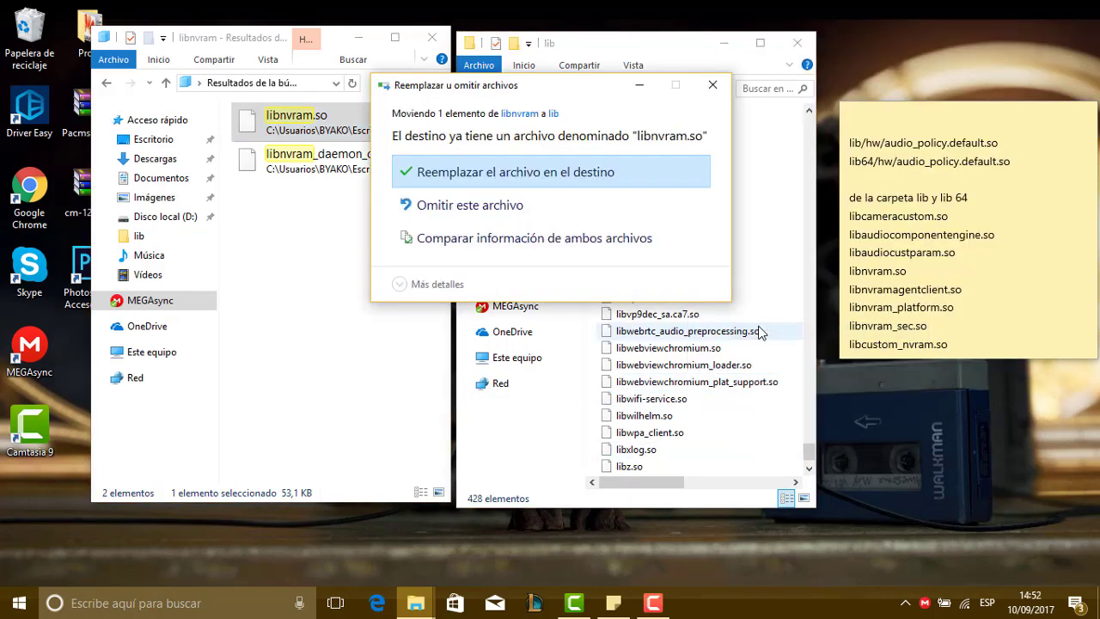
click(595, 184)
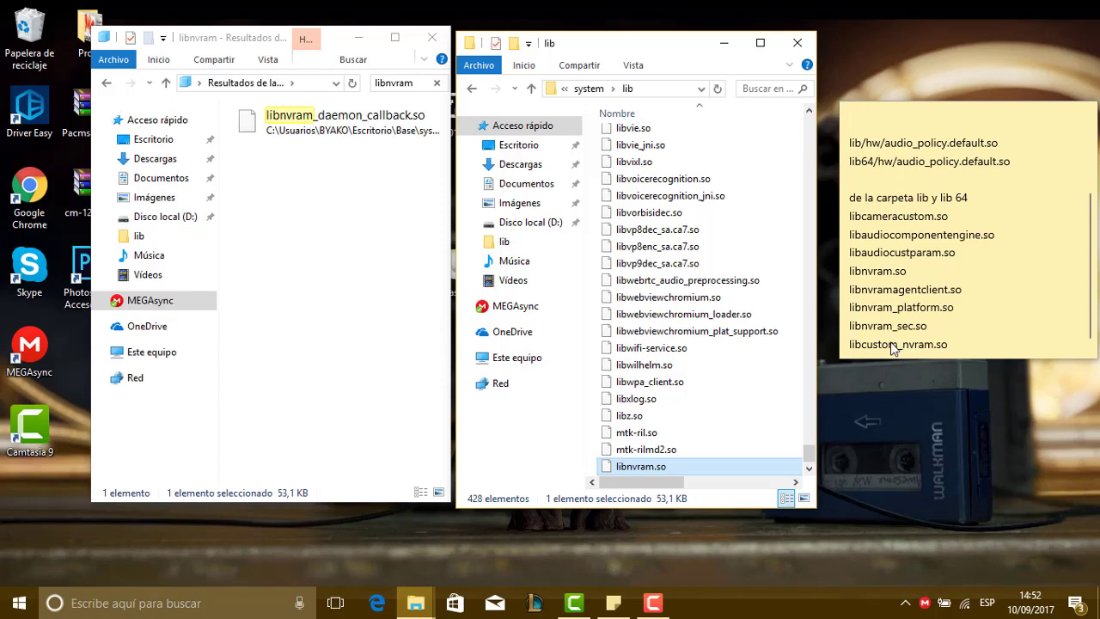
Check the last file listed in the sticky note and search base's system/lib folder for "libcustom".
click(867, 350)
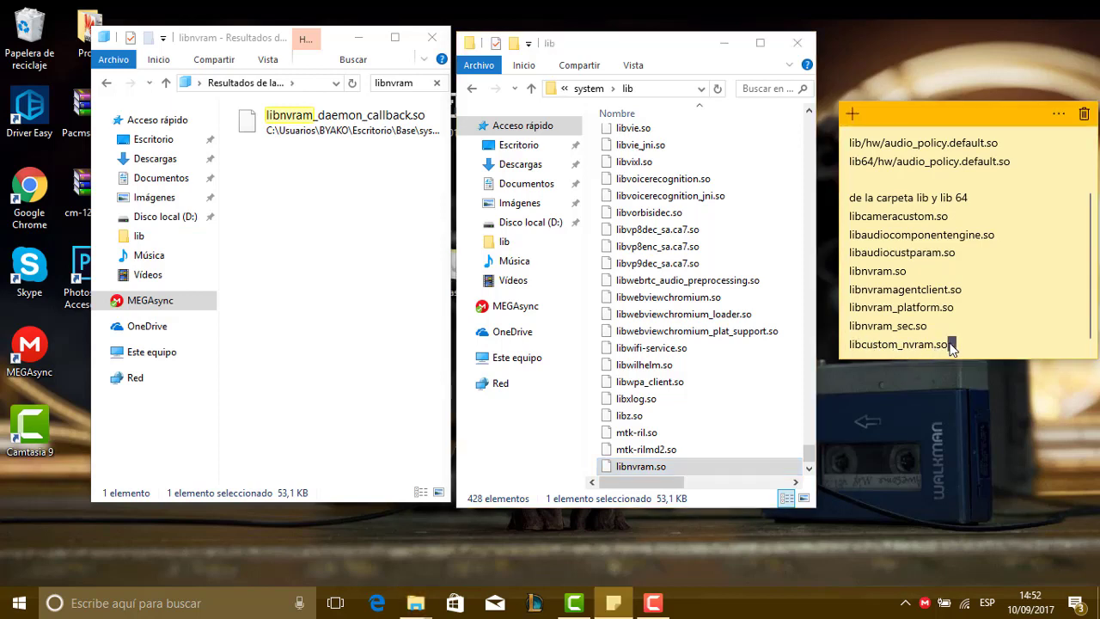
click(422, 86)
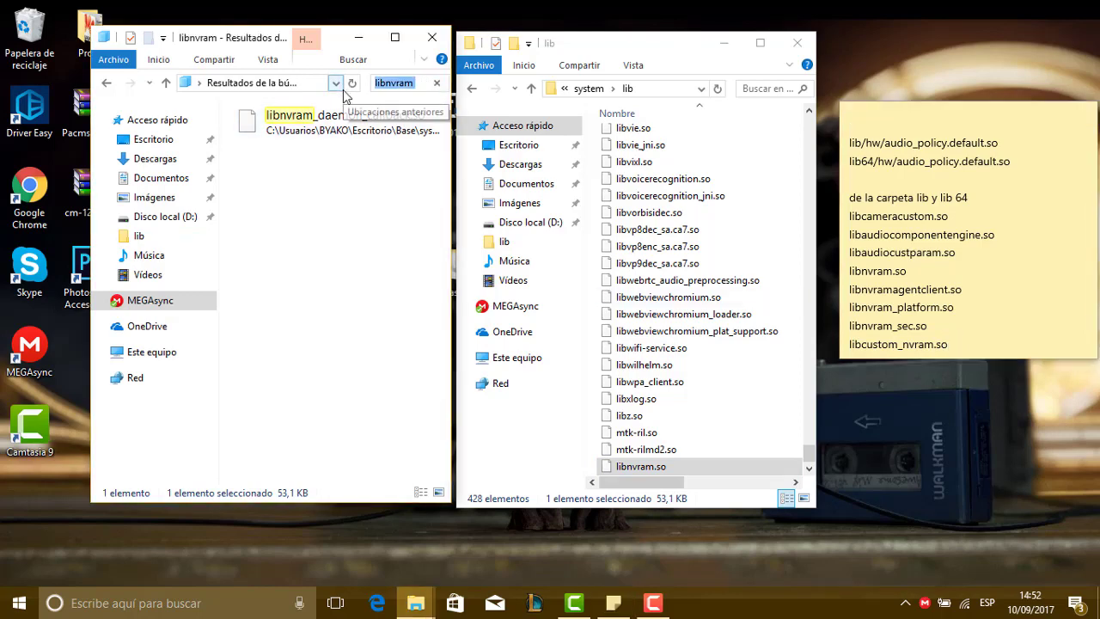
text(lib)
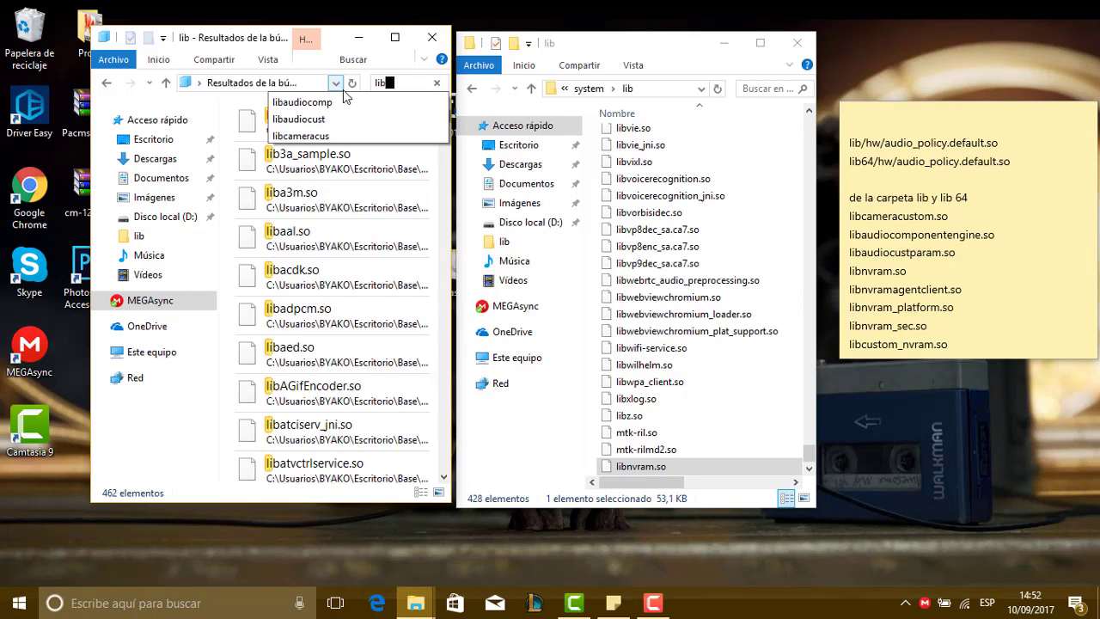
text(custom)
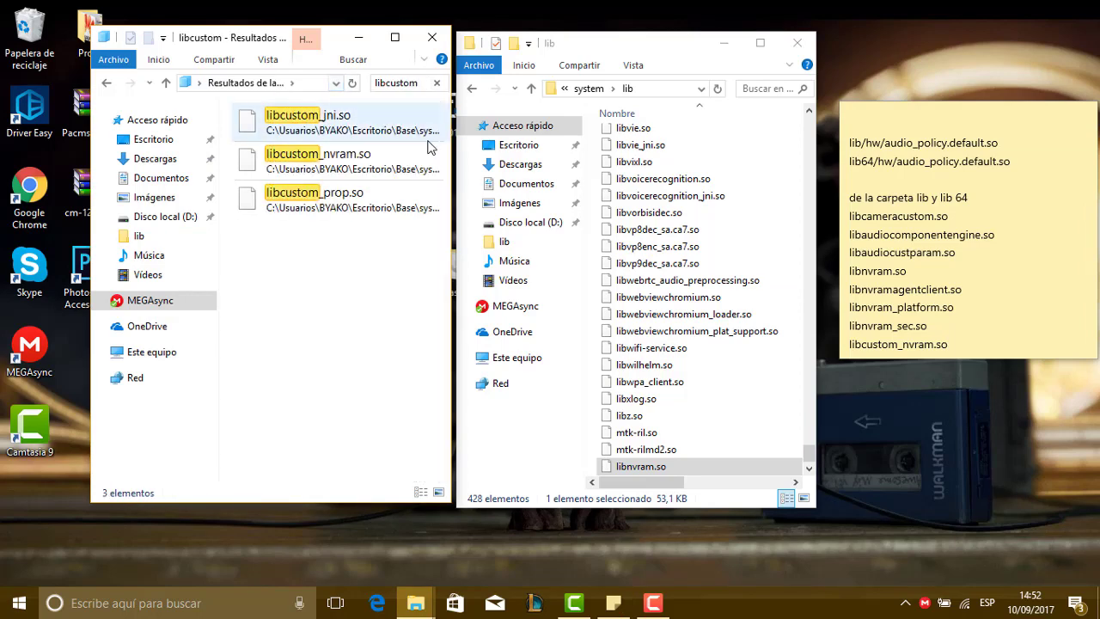
Move libcustom_nvram.so from base's search results into Port's system/lib folder, replacing the file in the destination.
click(402, 156)
right_click(402, 157)
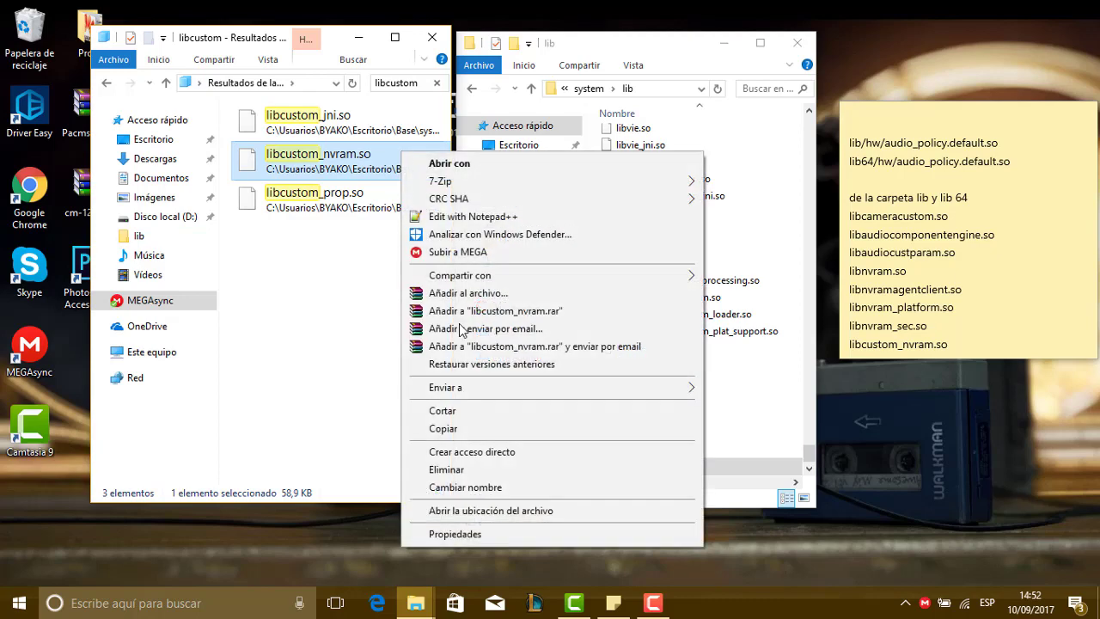
click(472, 416)
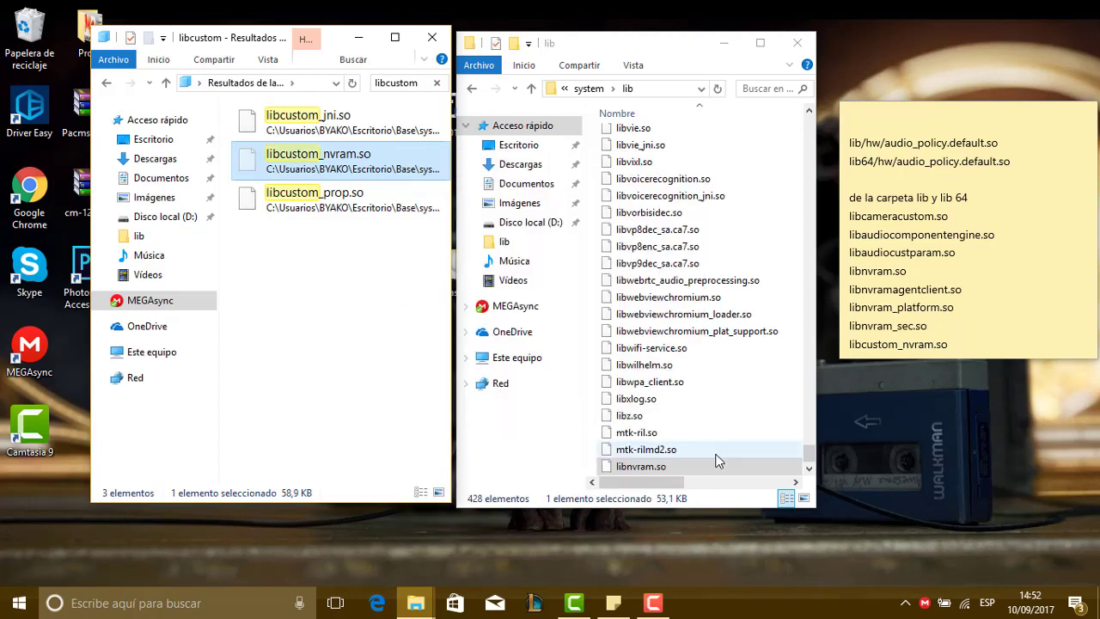
right_click(717, 462)
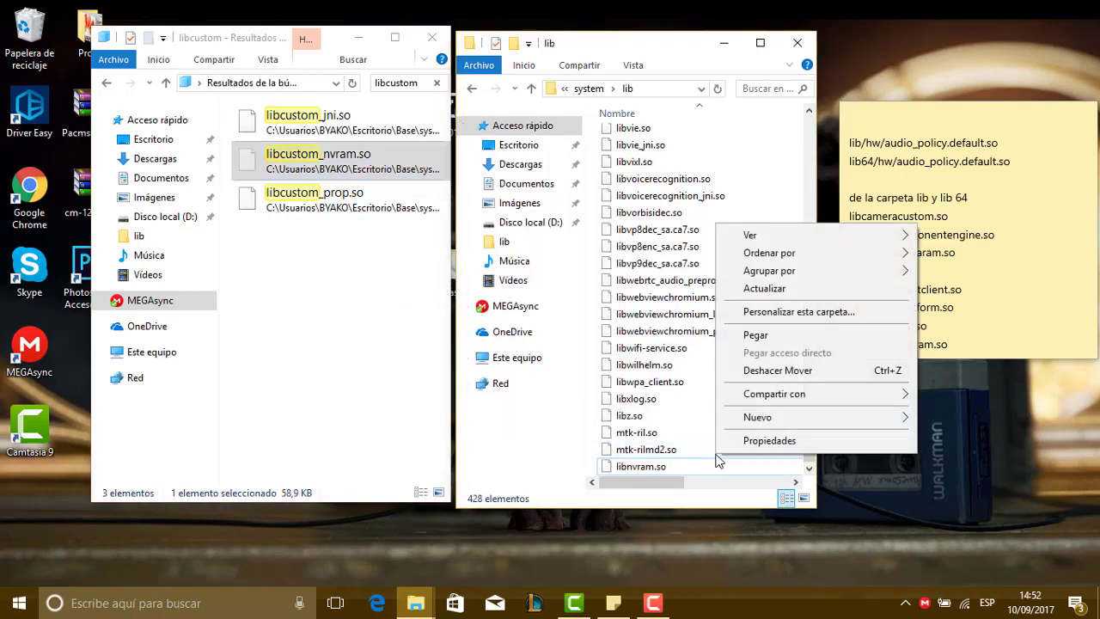
click(760, 335)
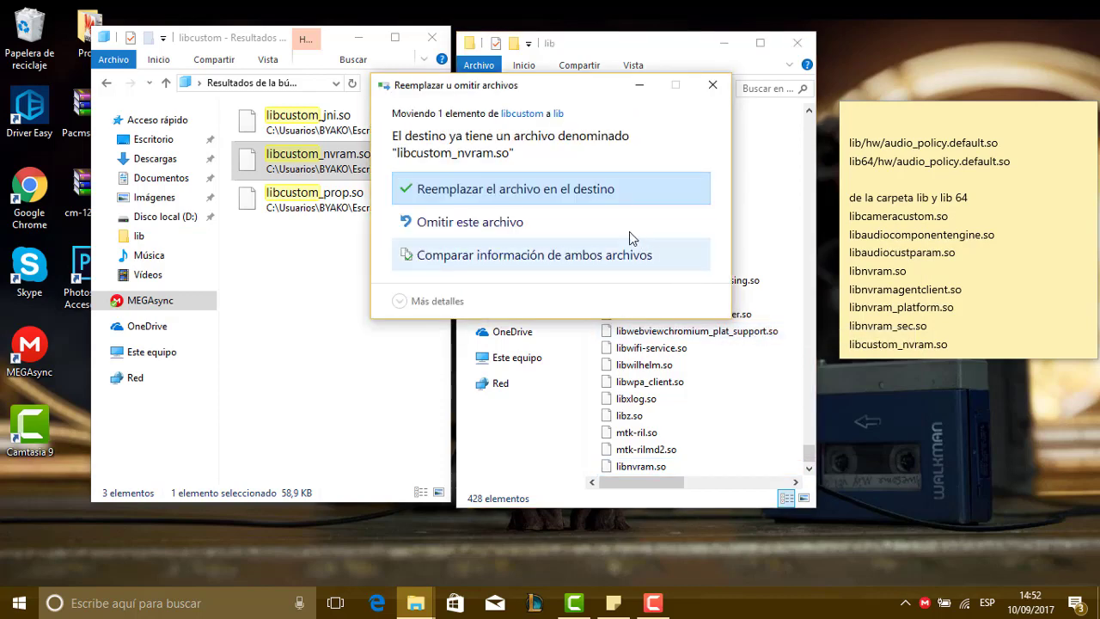
click(600, 189)
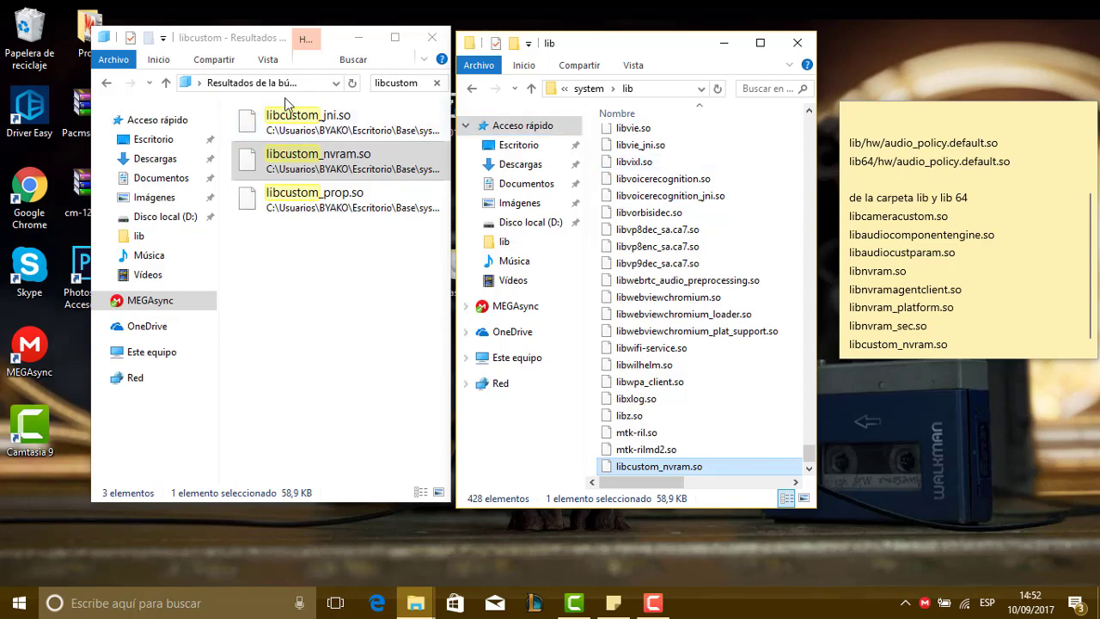
Open the system/lib64 folder of both base and Port in their respective windows.
click(108, 83)
click(108, 84)
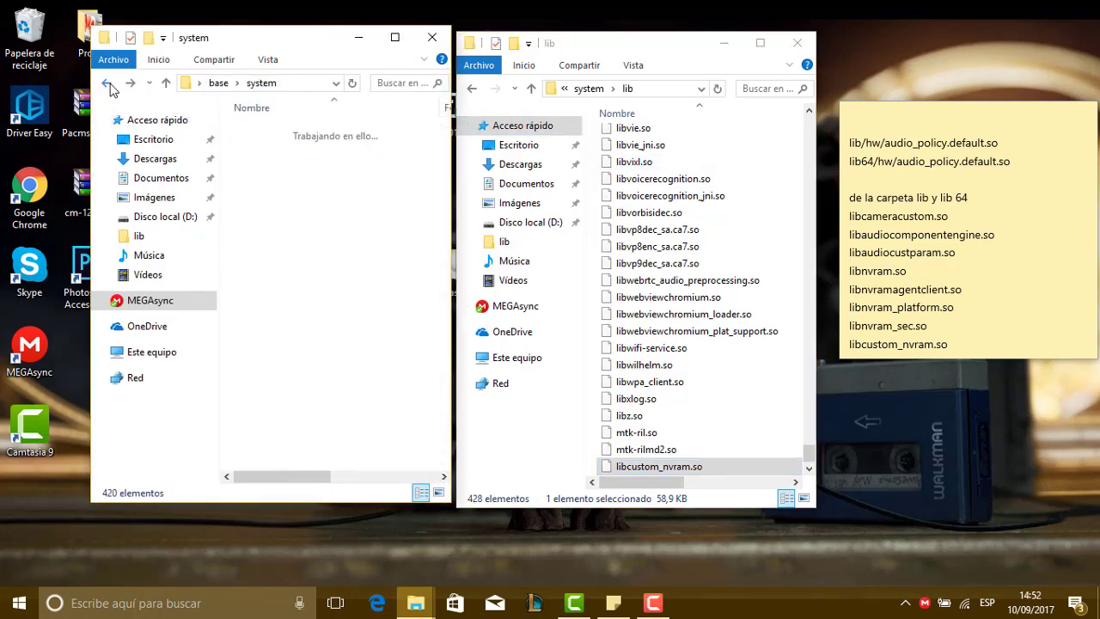
double_click(260, 249)
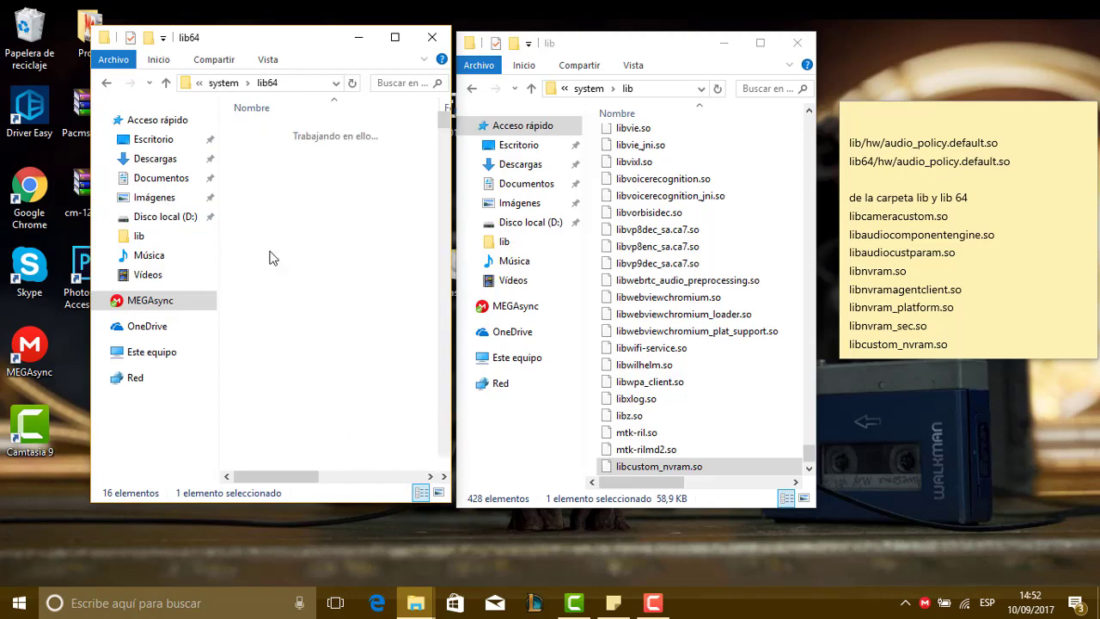
click(588, 91)
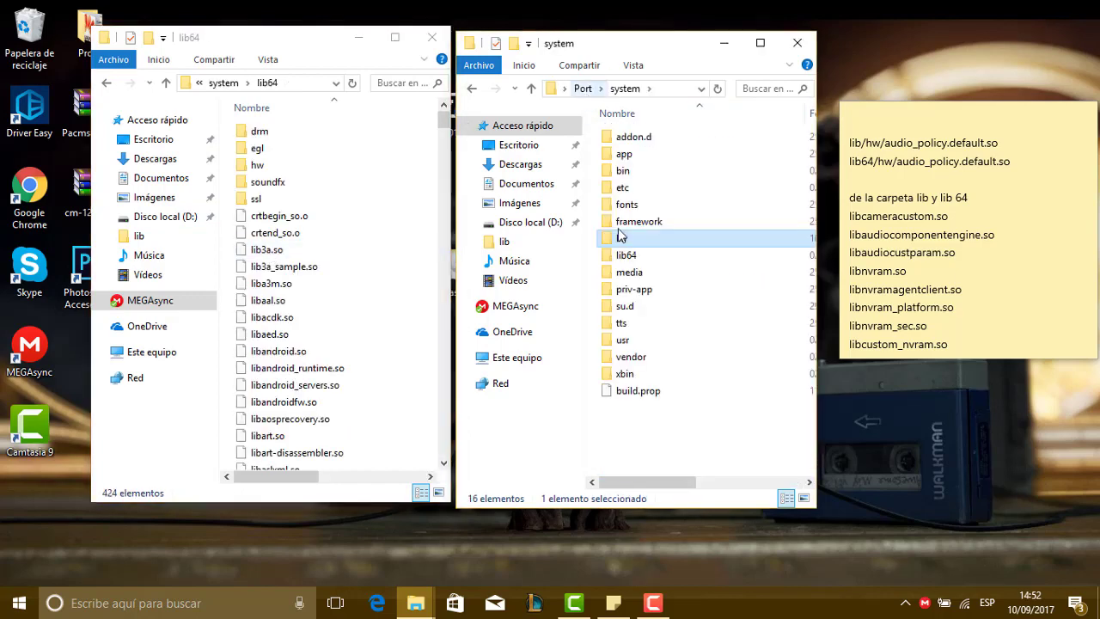
double_click(625, 256)
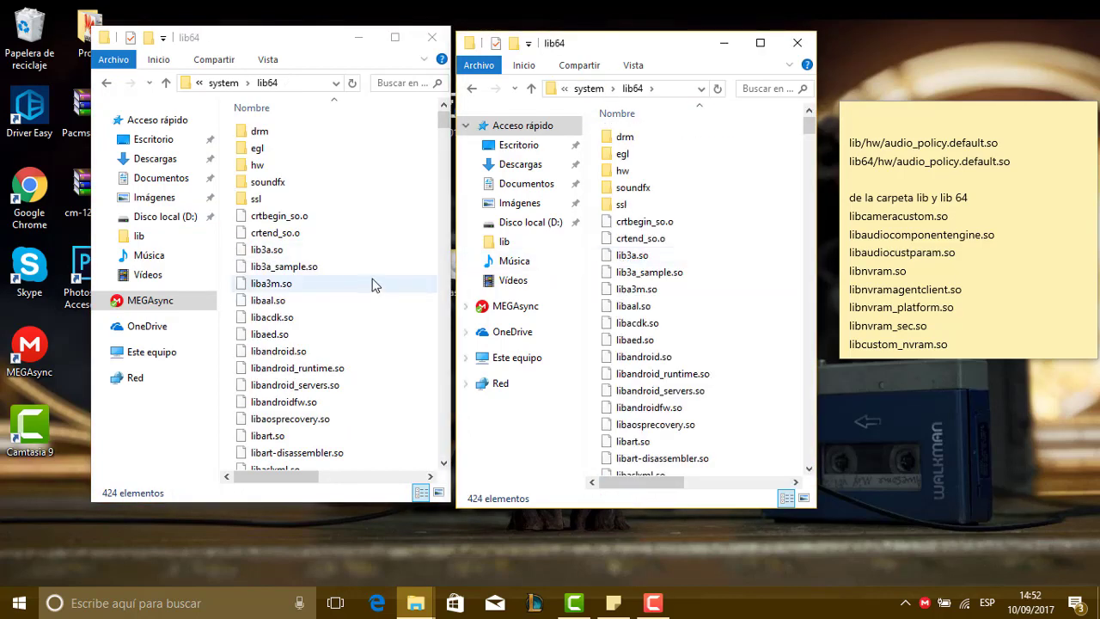
Search base's system/lib64 folder for "libcameracus".
scroll(365, 286, down, 4)
scroll(364, 291, up, 3)
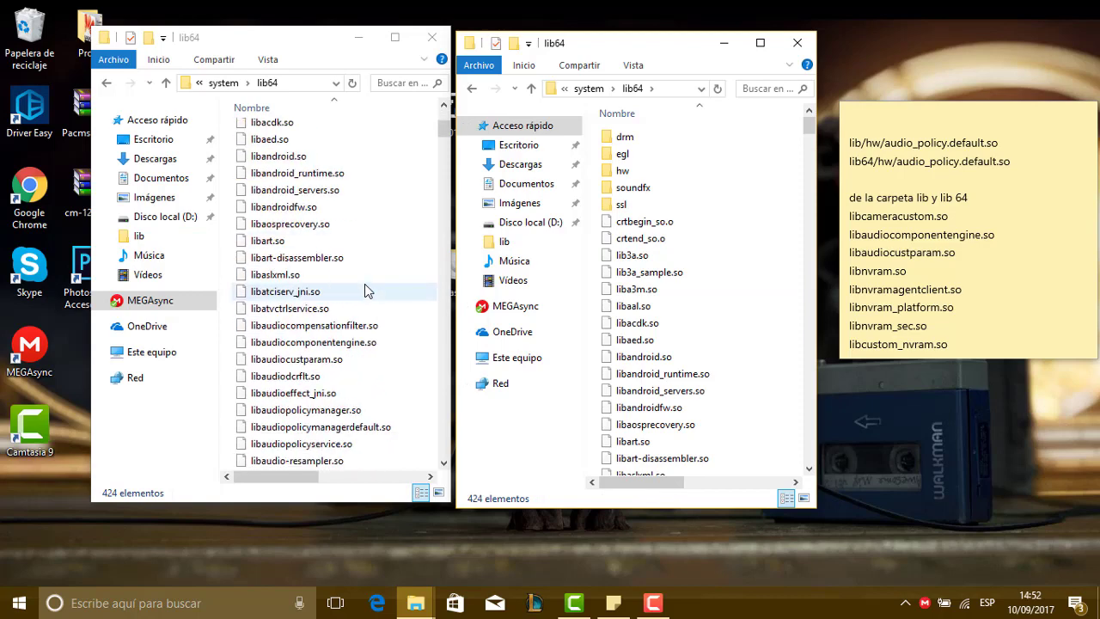
click(406, 85)
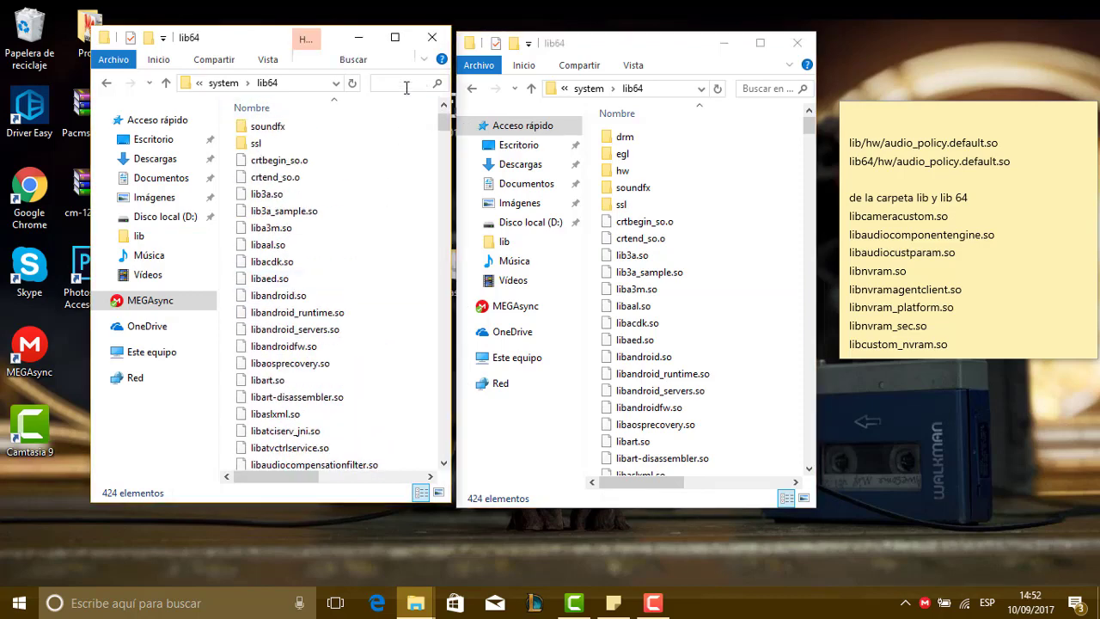
text(lib)
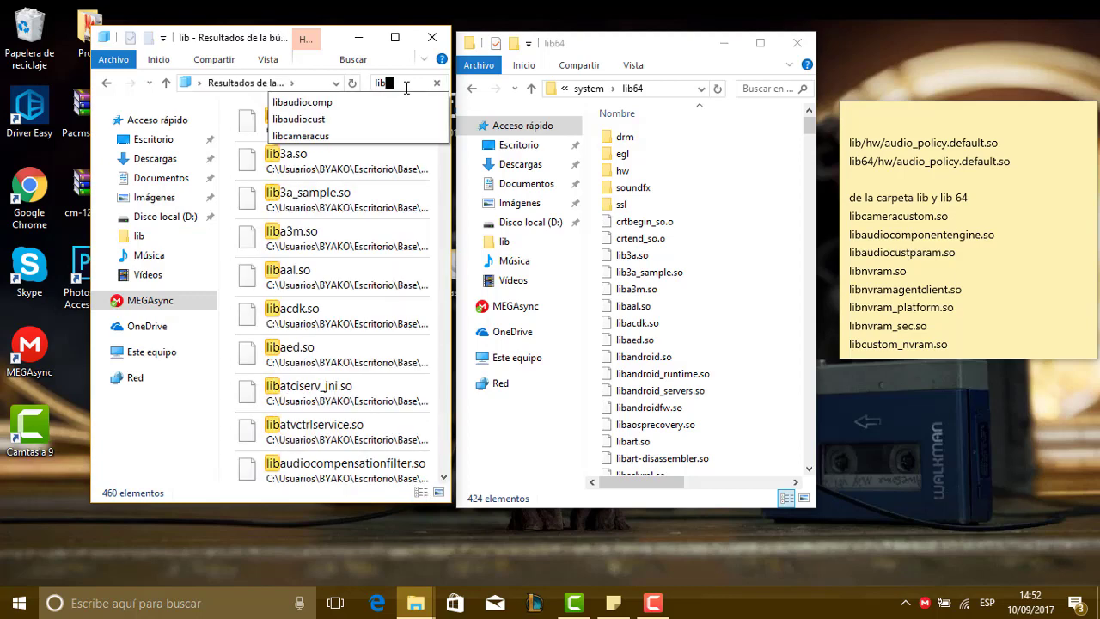
text(cameracus)
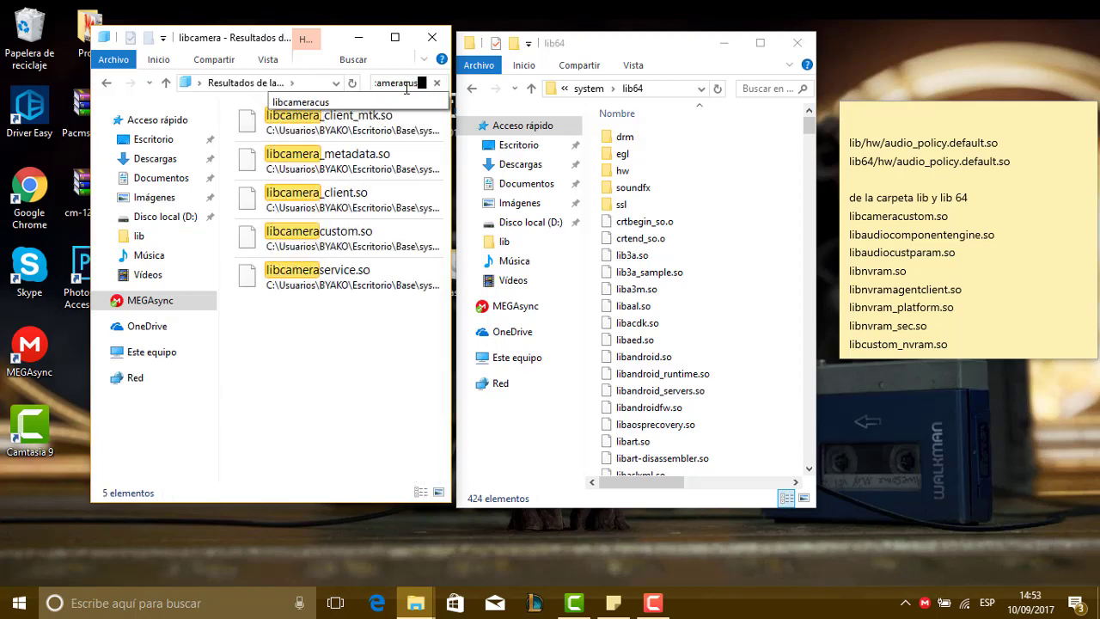
Move libcameracustom.so from base's search results into Port's system/lib64 folder, replacing the file in the destination.
click(384, 138)
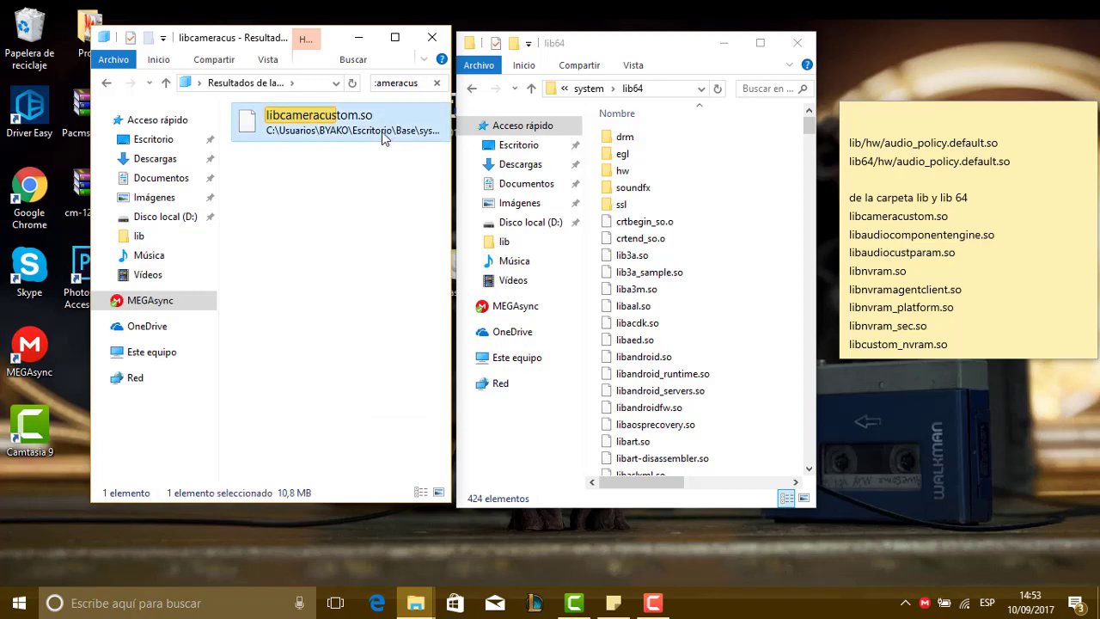
right_click(384, 139)
click(413, 408)
right_click(614, 407)
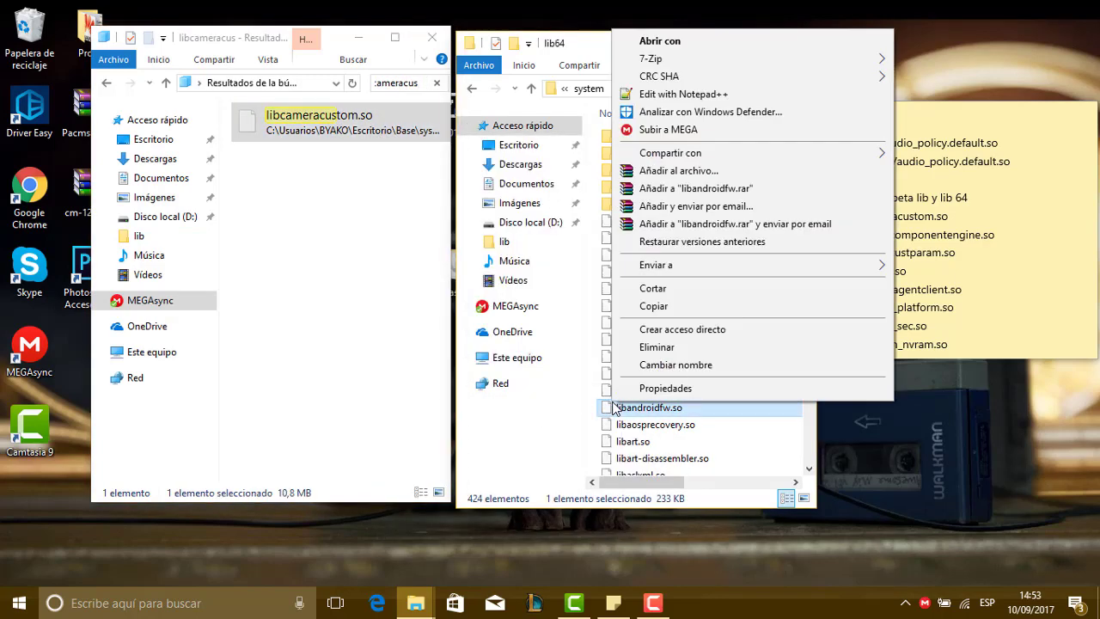
click(714, 524)
right_click(723, 463)
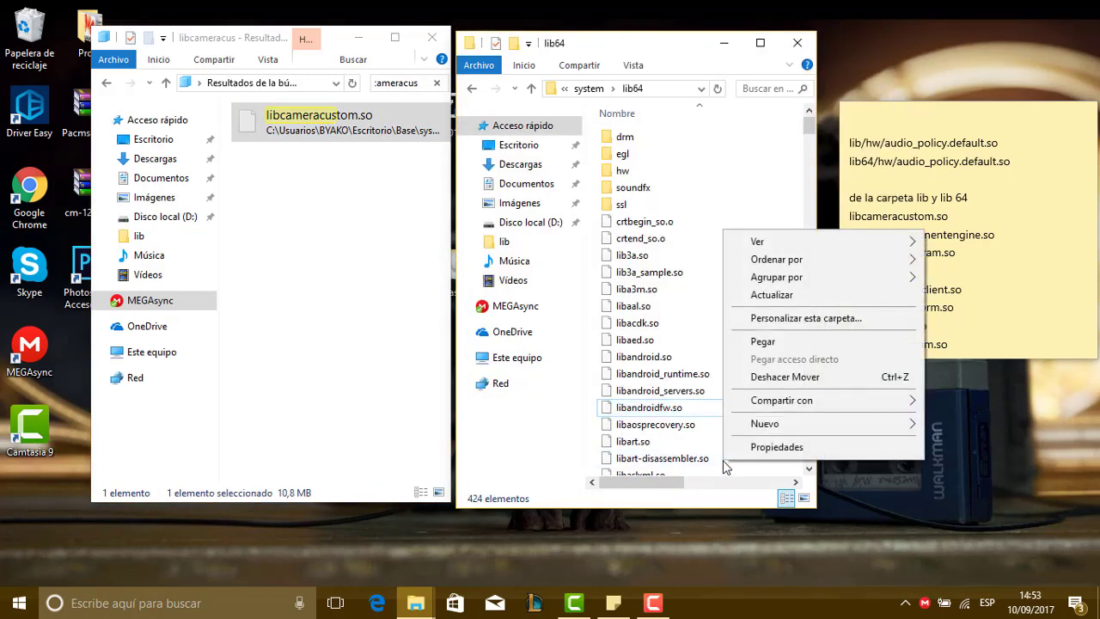
click(760, 342)
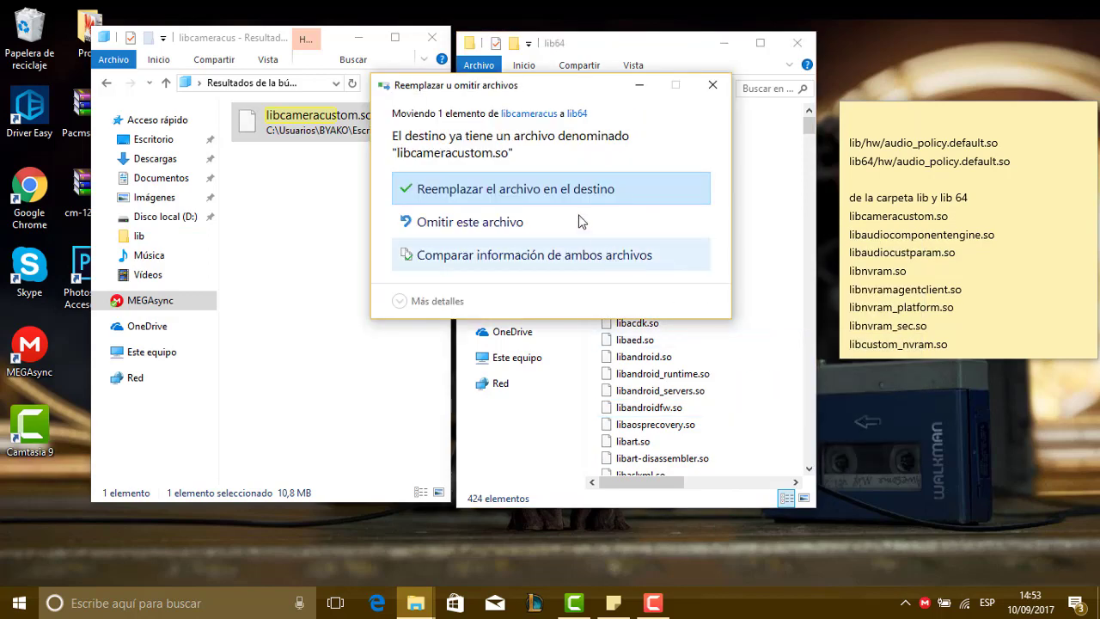
click(563, 190)
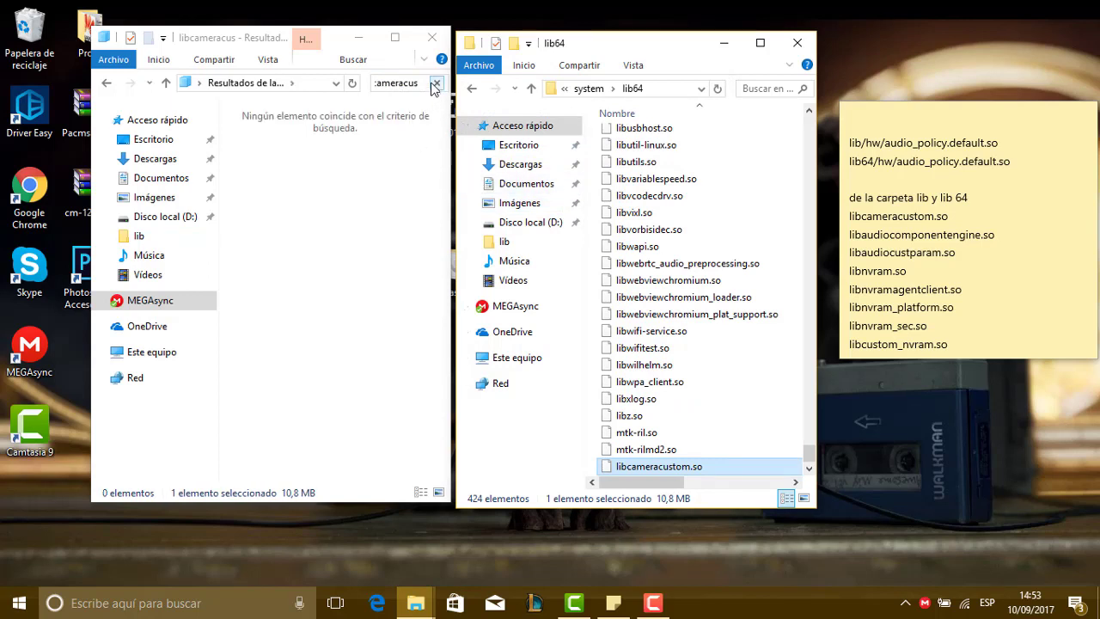
Search base's system/lib64 folder for "libaudi".
click(426, 85)
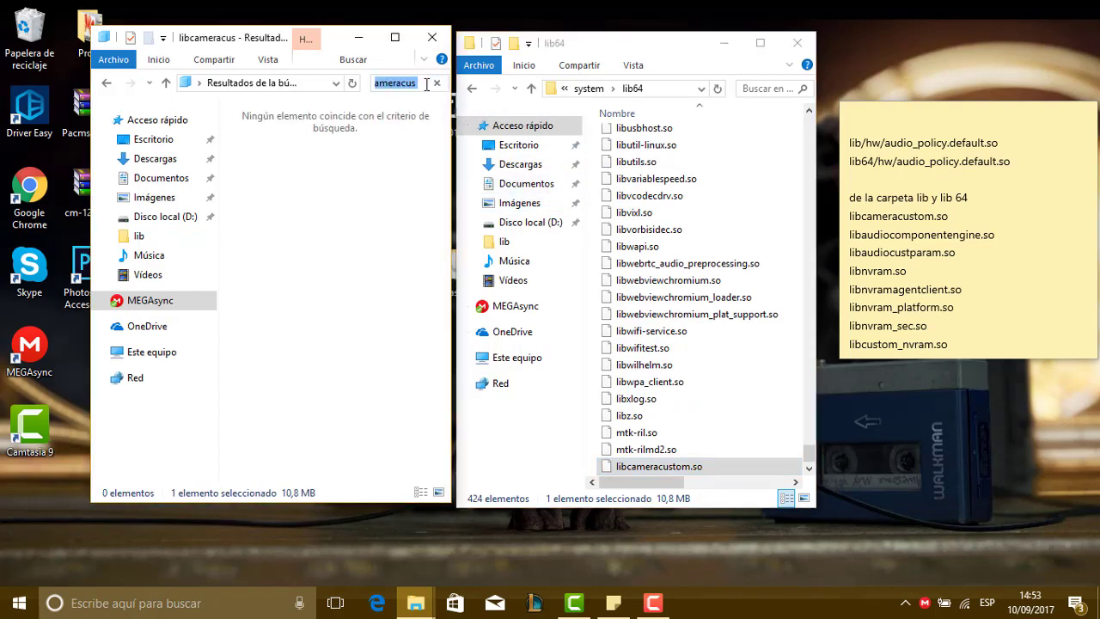
text(lib)
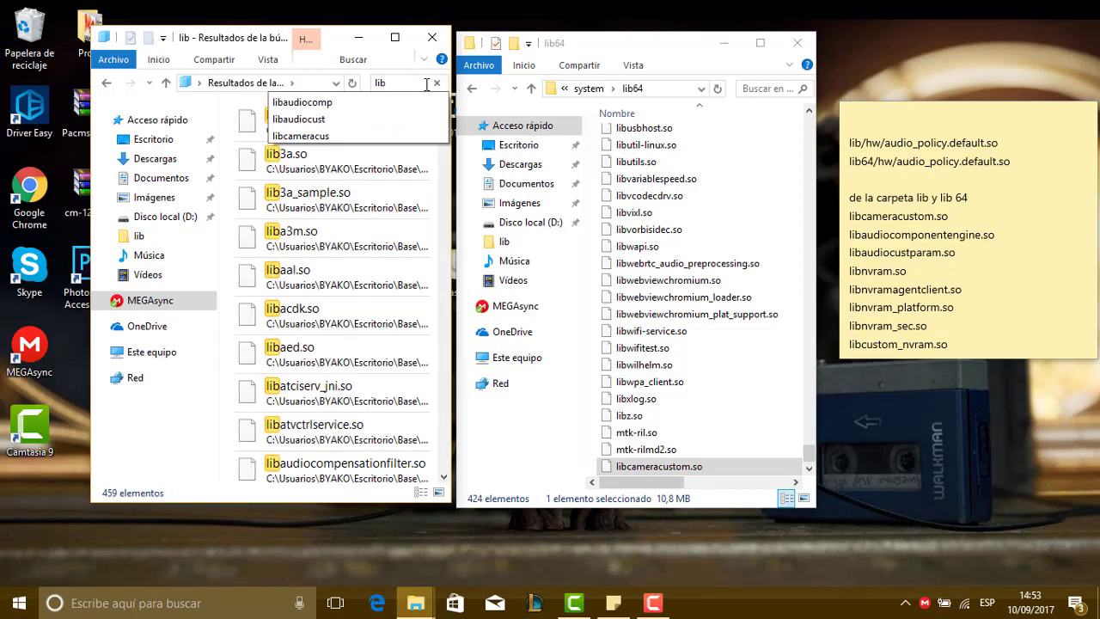
text(aduo)
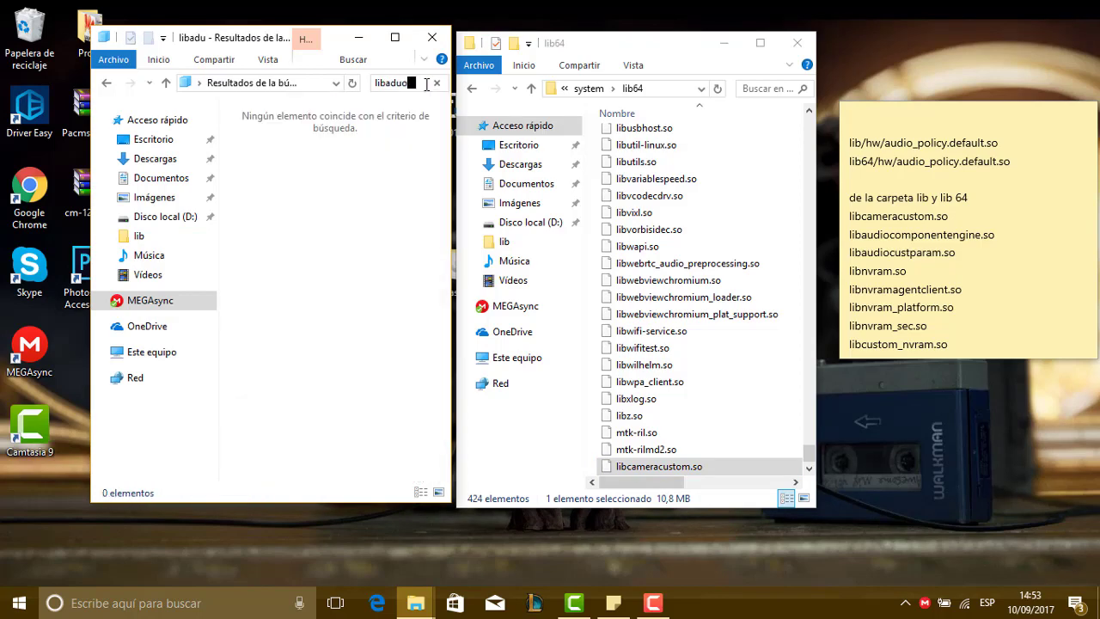
key(BackSpace)
key(BackSpace)
text(i)
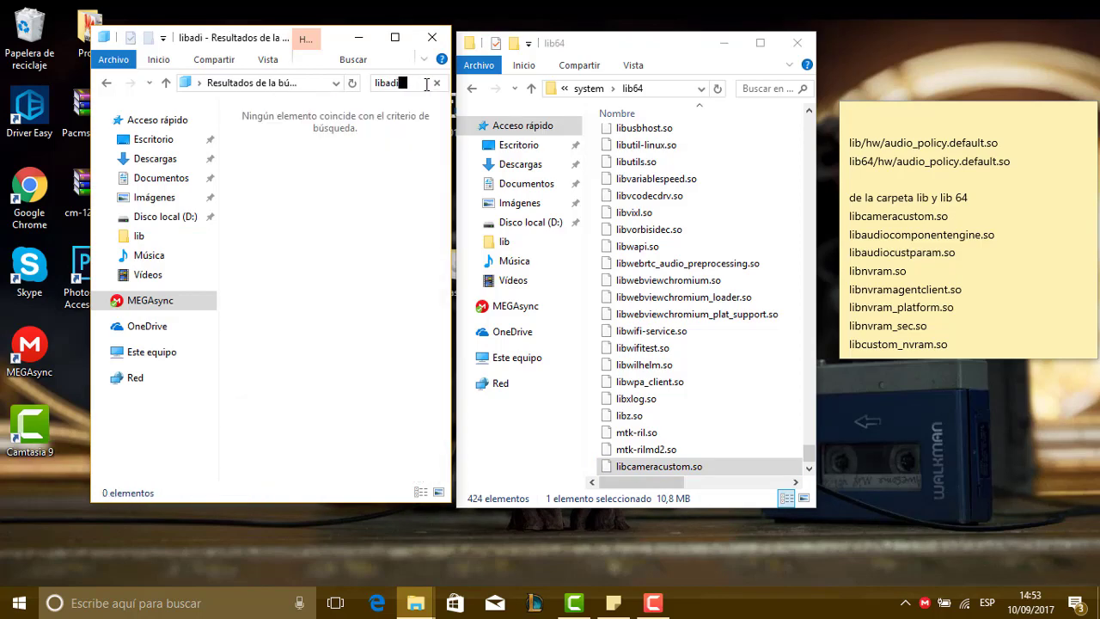
text(co)
key(BackSpace)
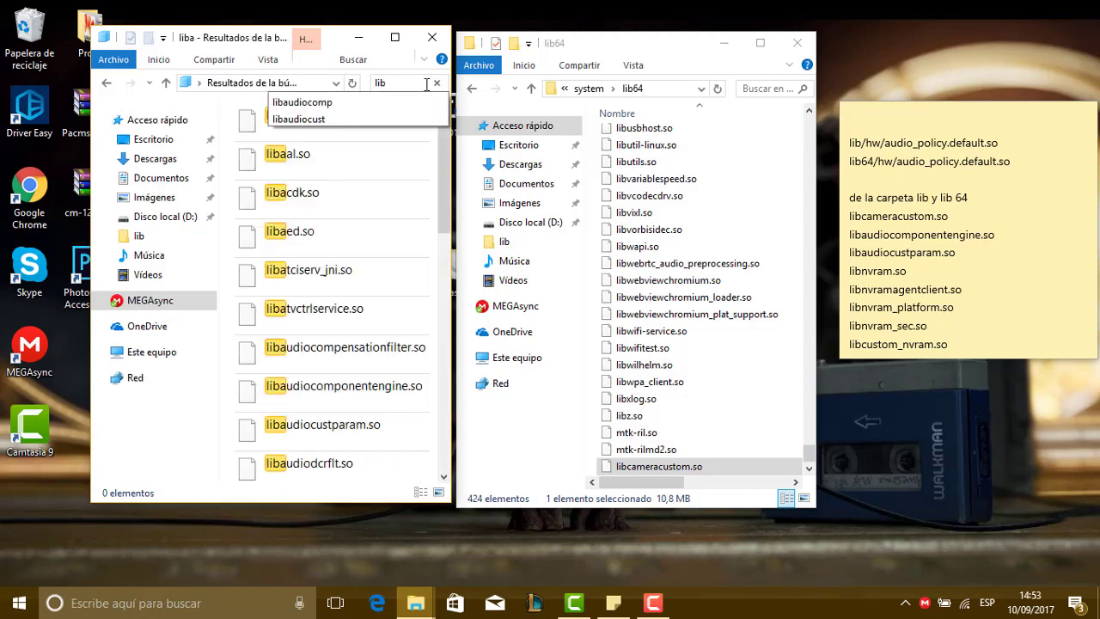
text(udi)
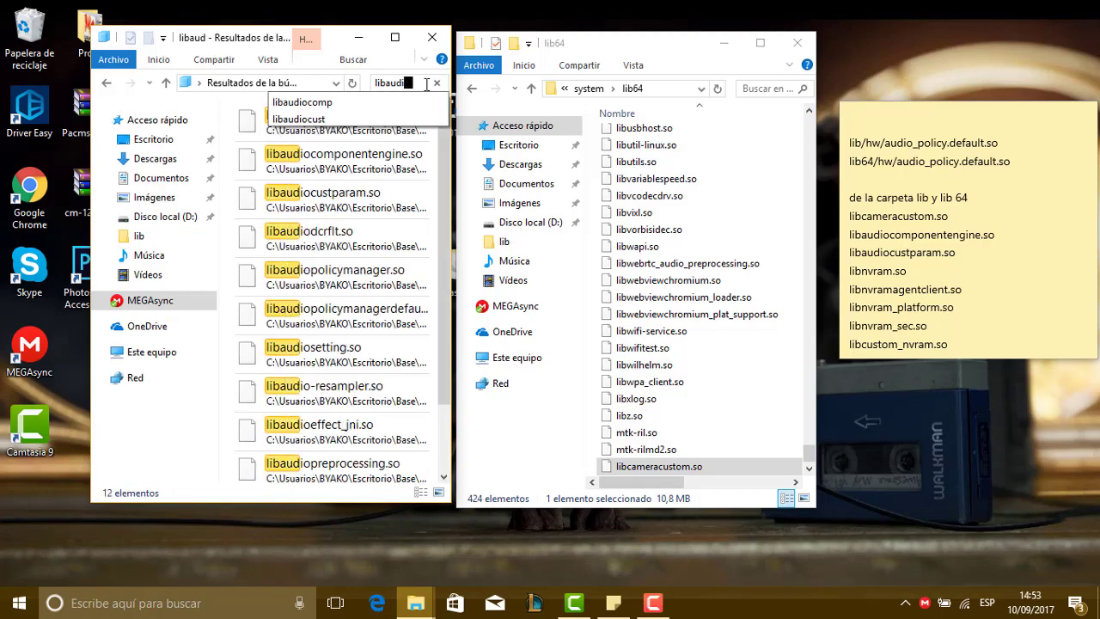
text(co)
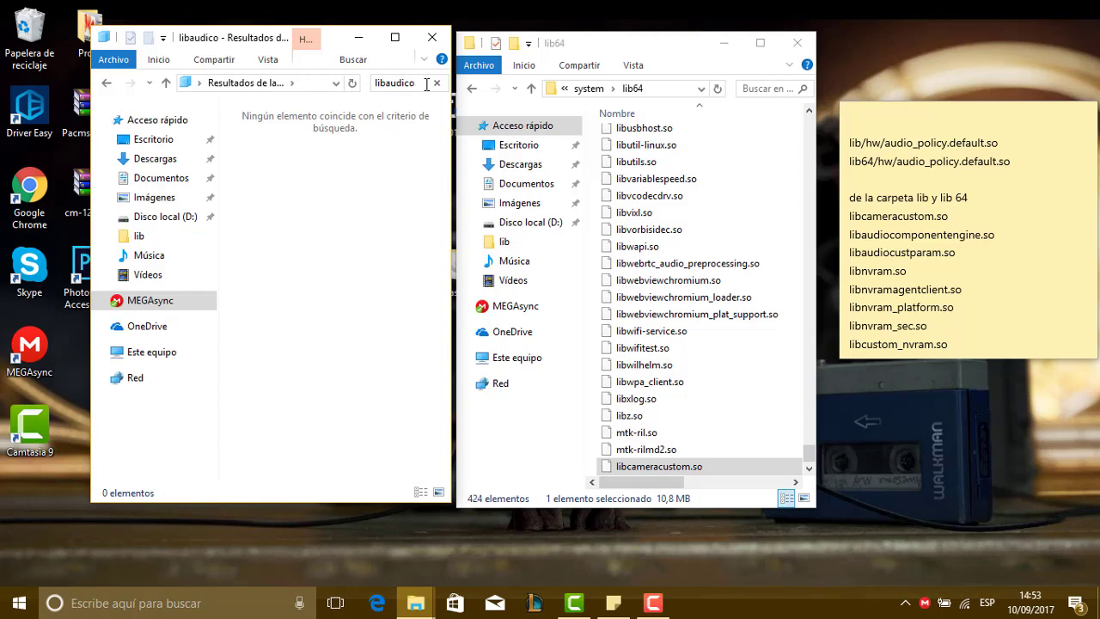
key(BackSpace)
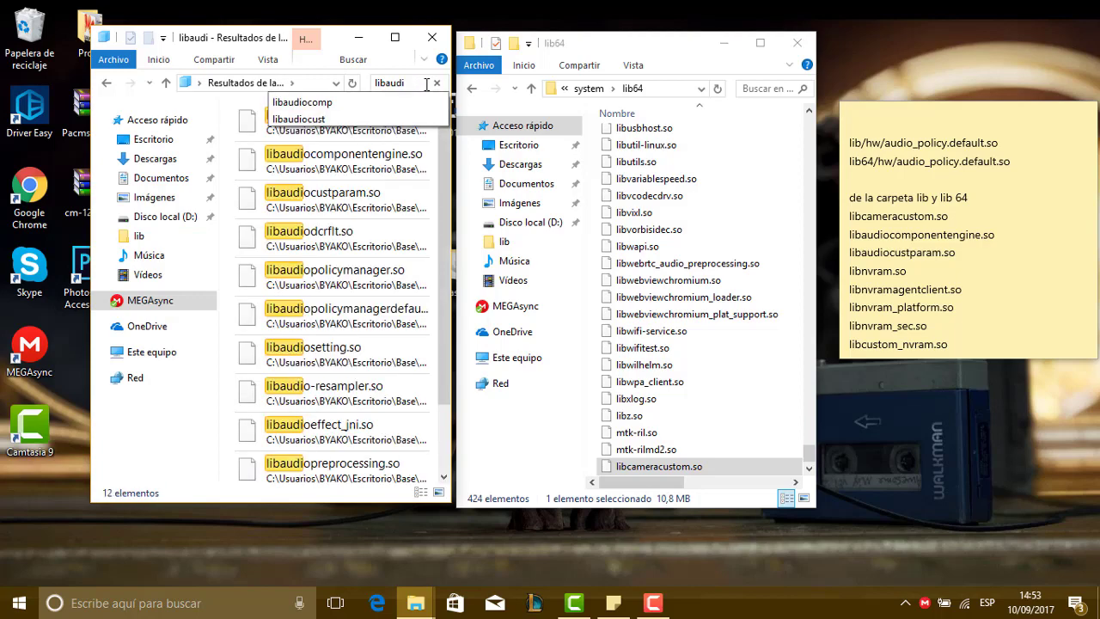
Move libaudiocomponentengine.so from base's search results into Port's system/lib64 folder, replacing the file in the destination.
click(397, 165)
right_click(397, 165)
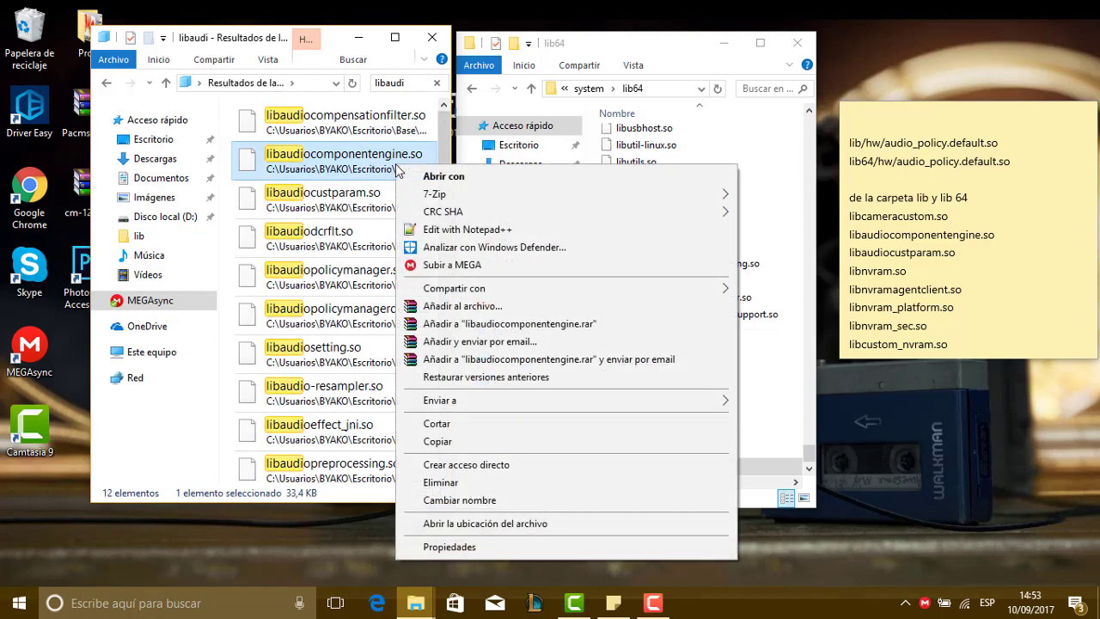
click(436, 424)
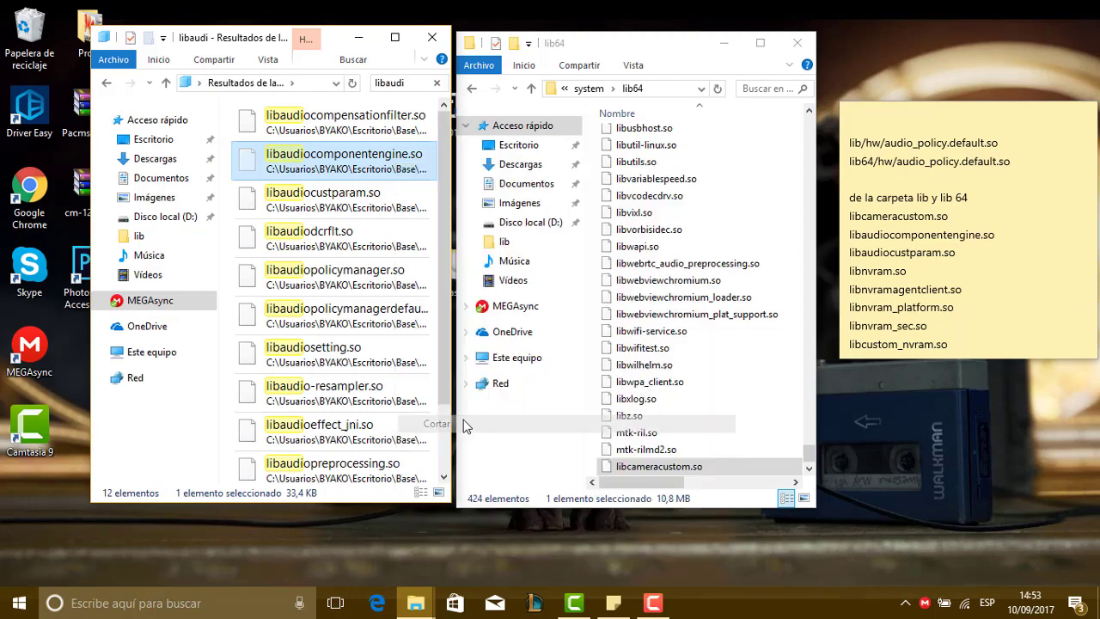
click(676, 423)
right_click(677, 423)
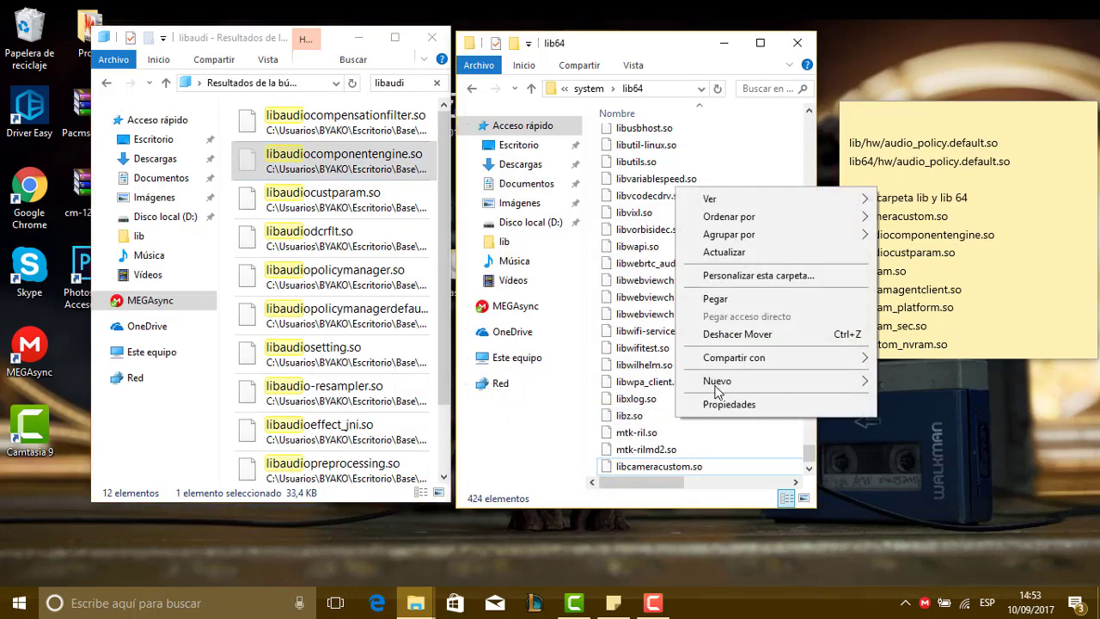
click(719, 301)
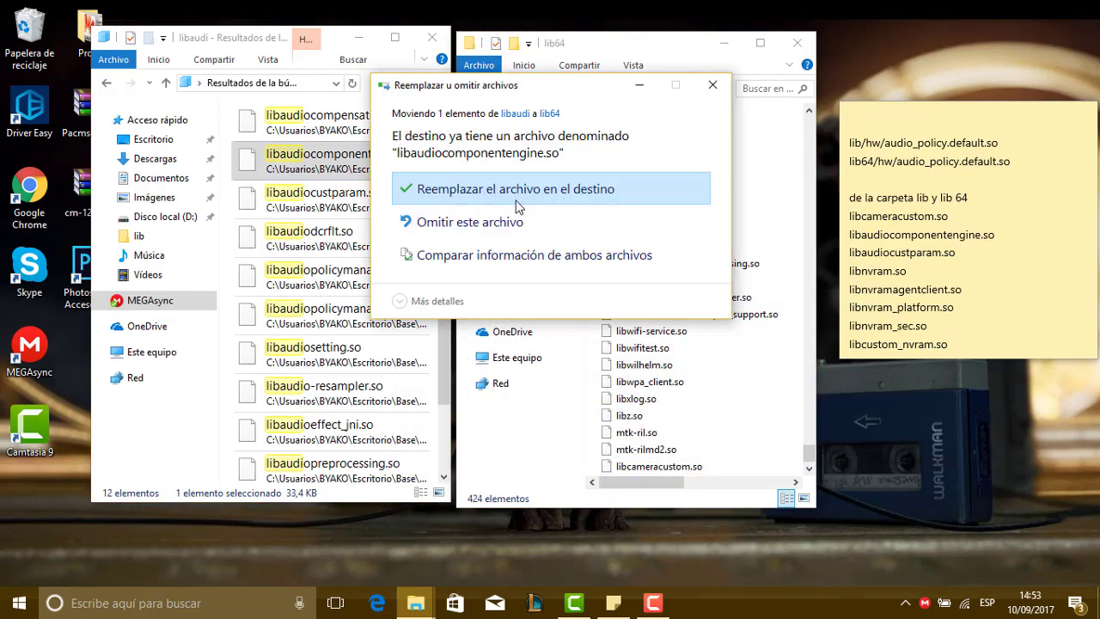
click(516, 204)
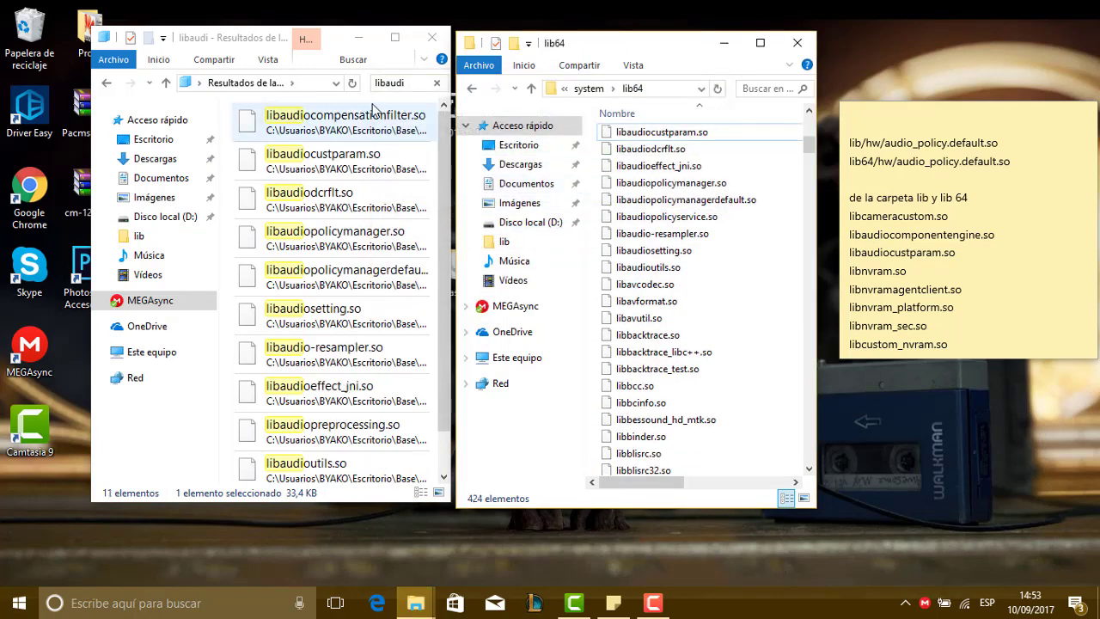
Search base's system/lib64 folder for "libaudiocus".
click(416, 83)
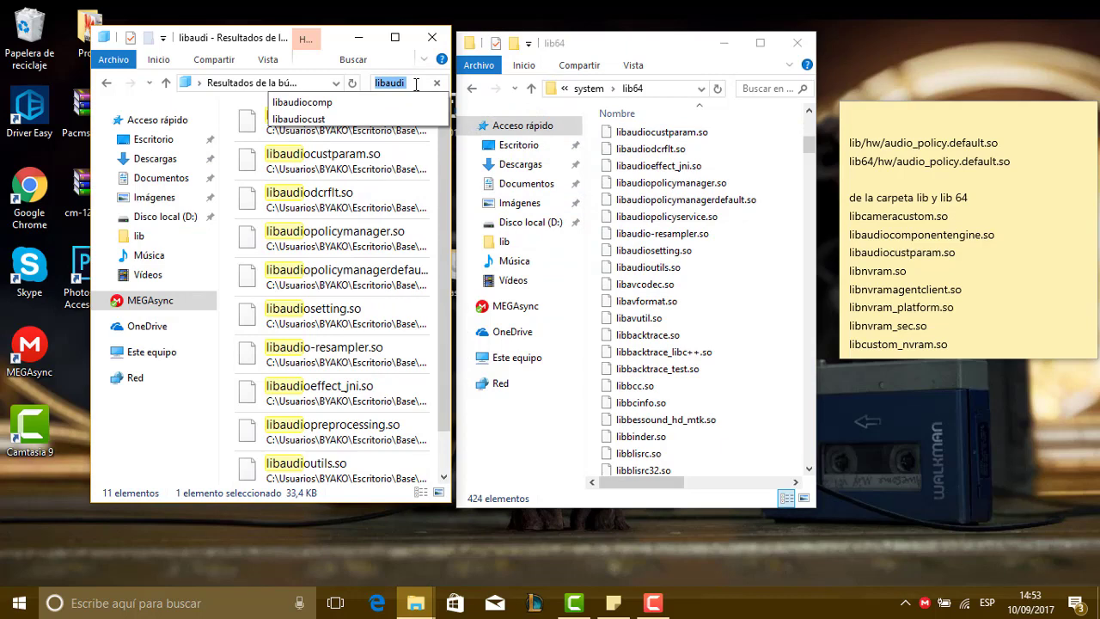
text(liba)
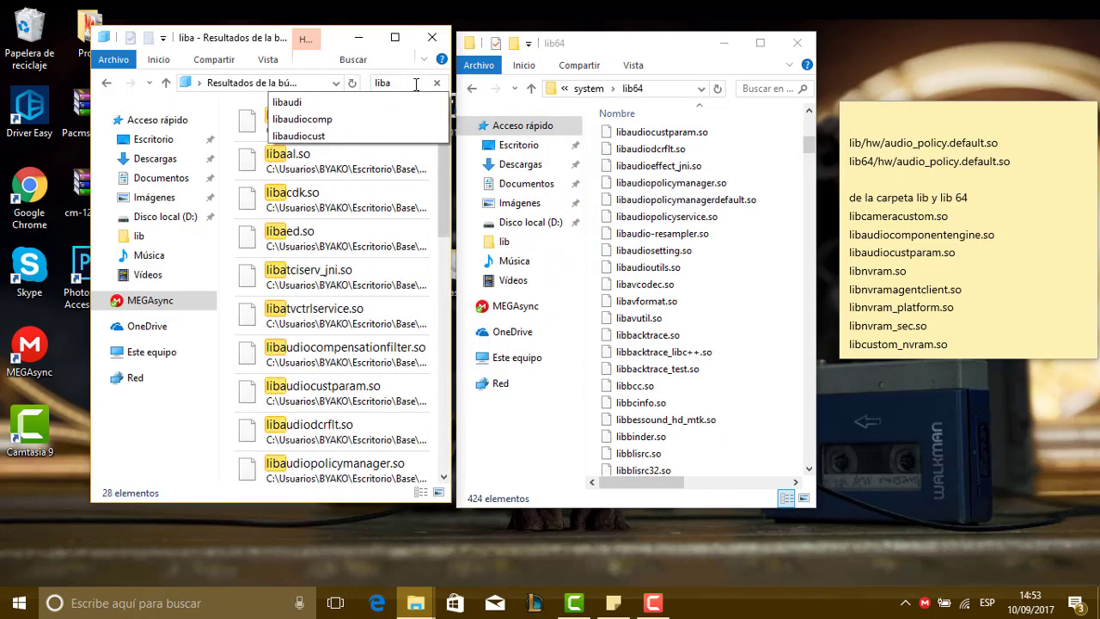
text(du)
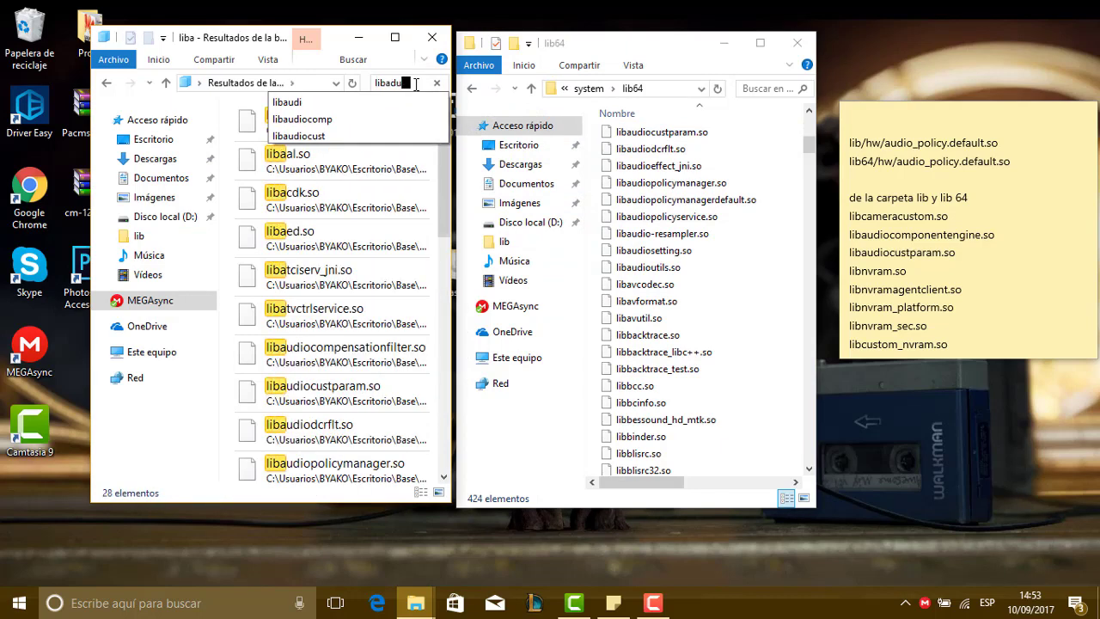
text(o)
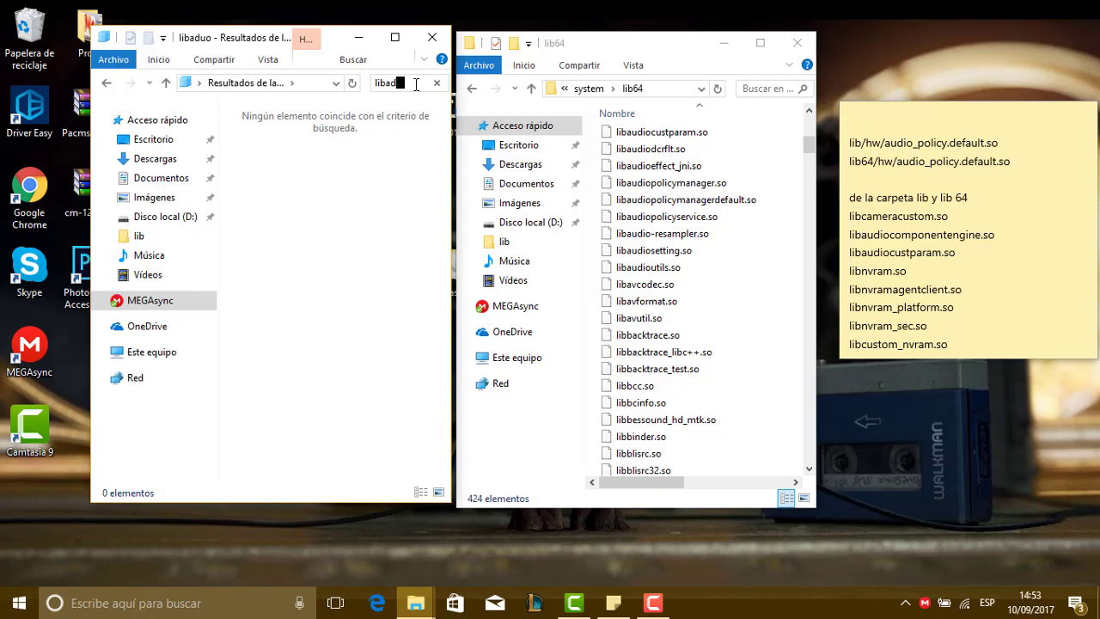
key(BackSpace)
text(udio)
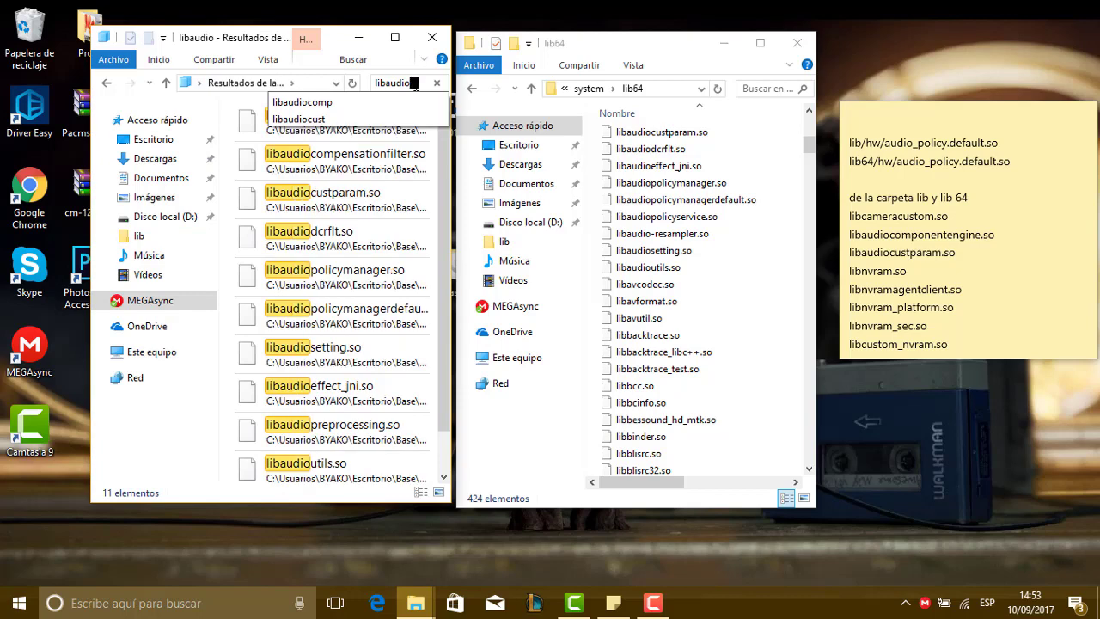
text(cus)
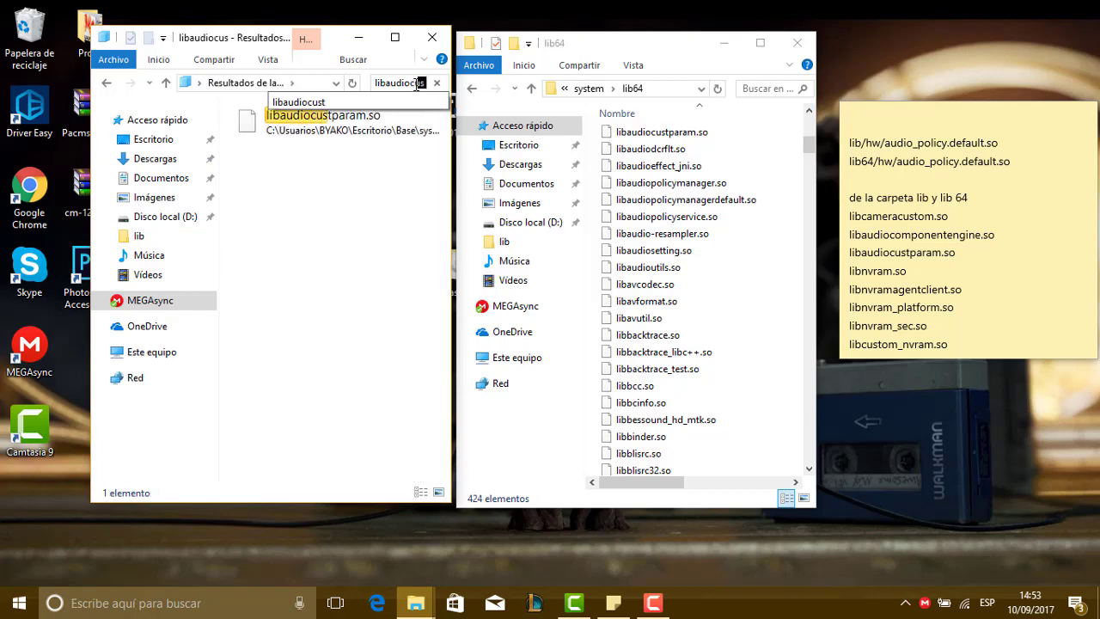
Move libaudiocustparam.so from base's search results into Port's system/lib64 folder, replacing the file in the destination.
click(388, 132)
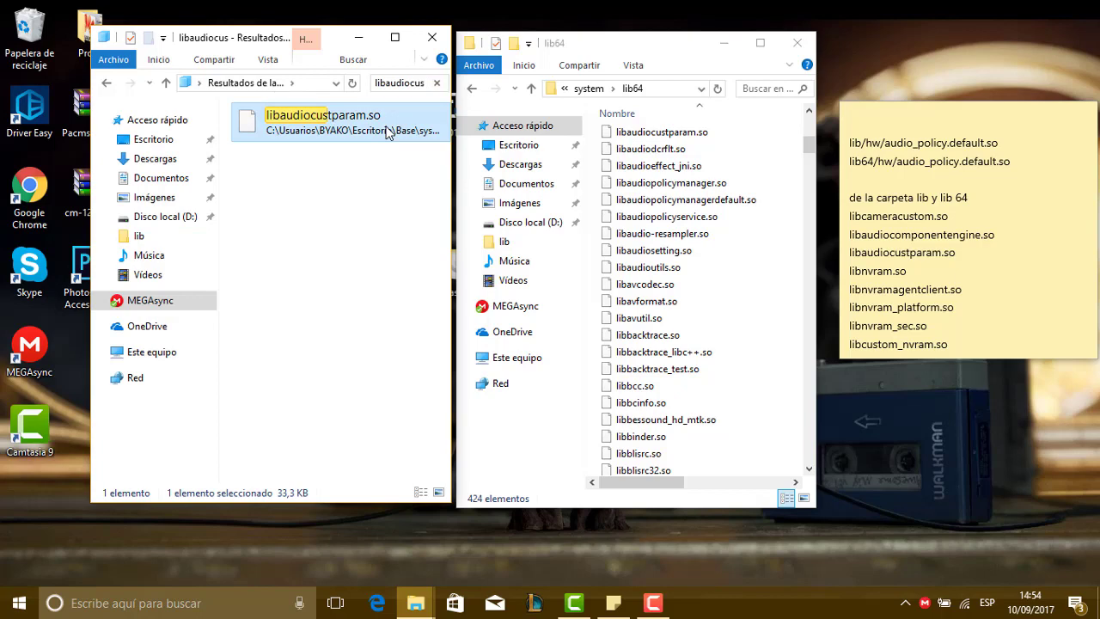
right_click(386, 131)
click(439, 387)
right_click(704, 413)
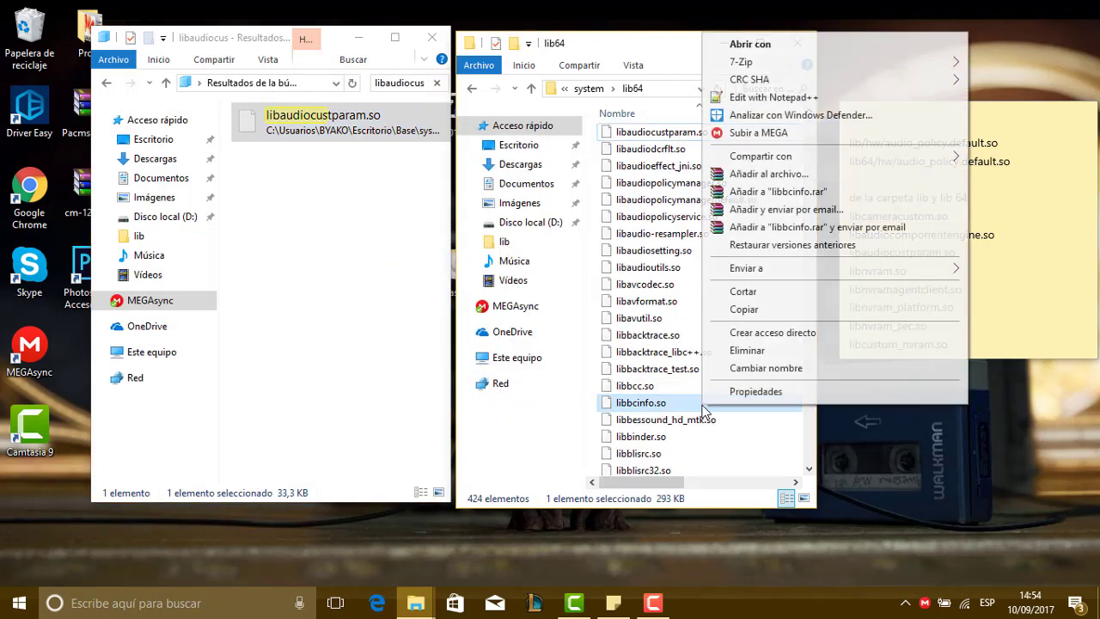
click(736, 472)
right_click(736, 472)
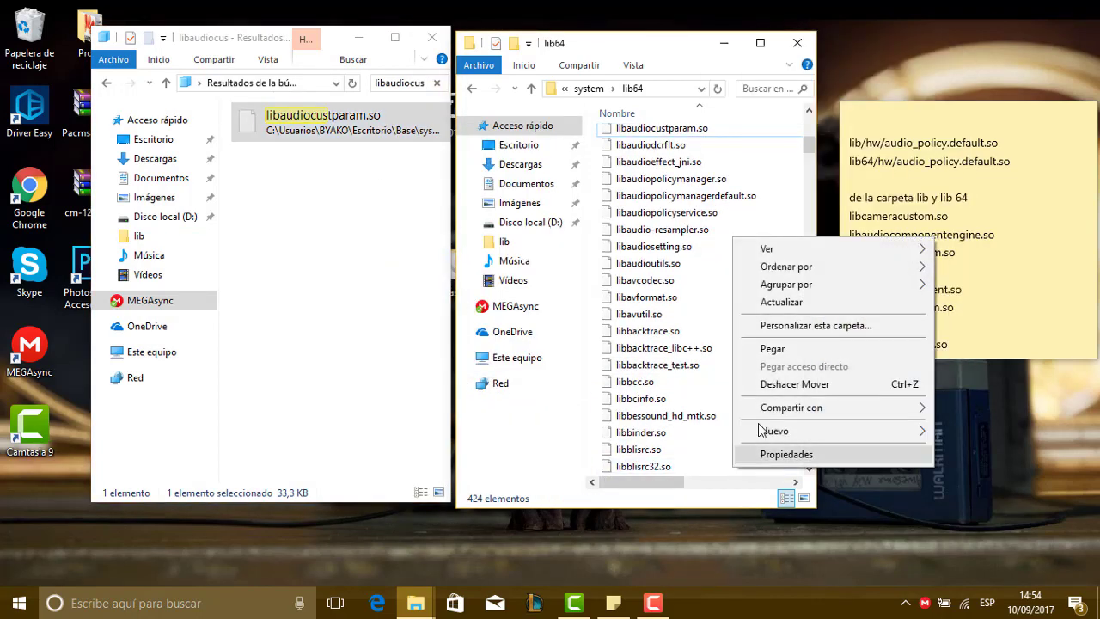
click(790, 348)
click(543, 191)
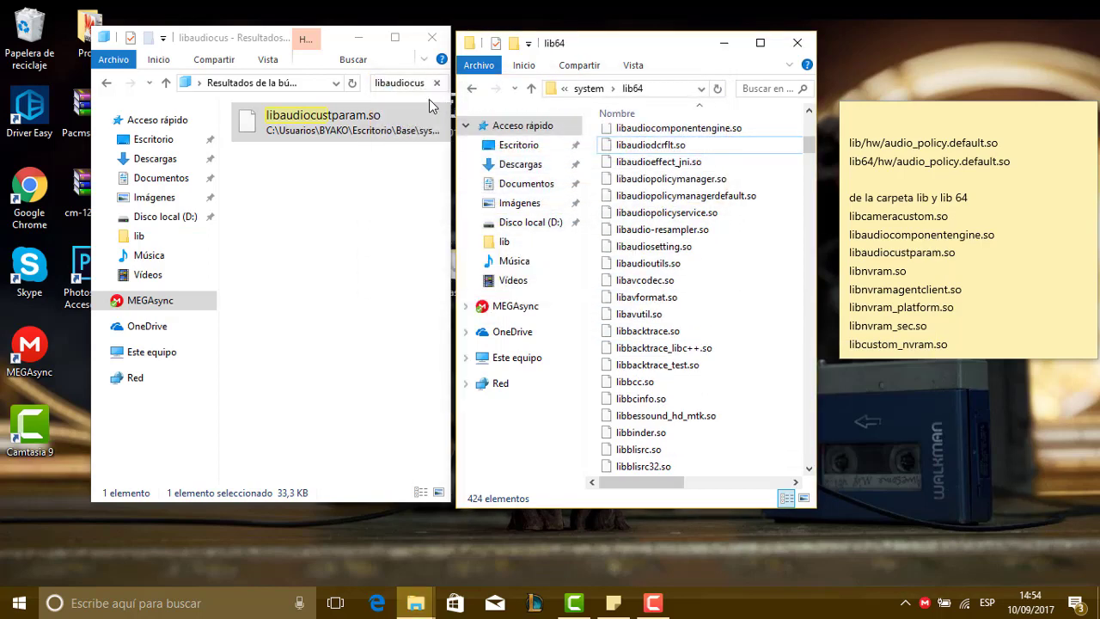
Search base's system/lib64 folder for "libnvram" and check the results against the sticky note's file list.
click(424, 83)
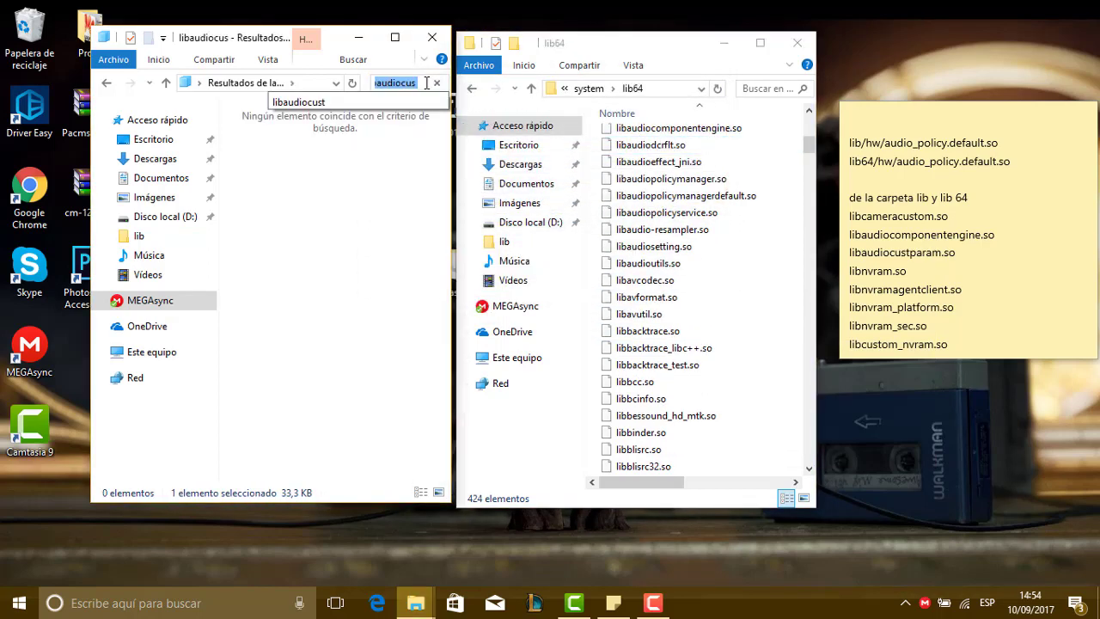
text(lib)
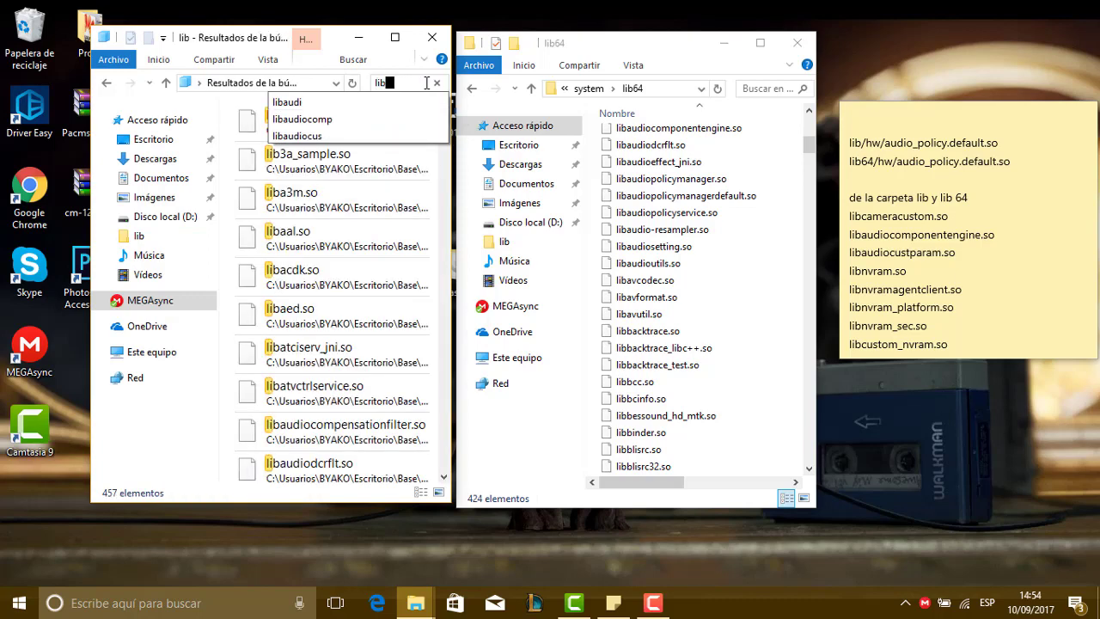
text(n)
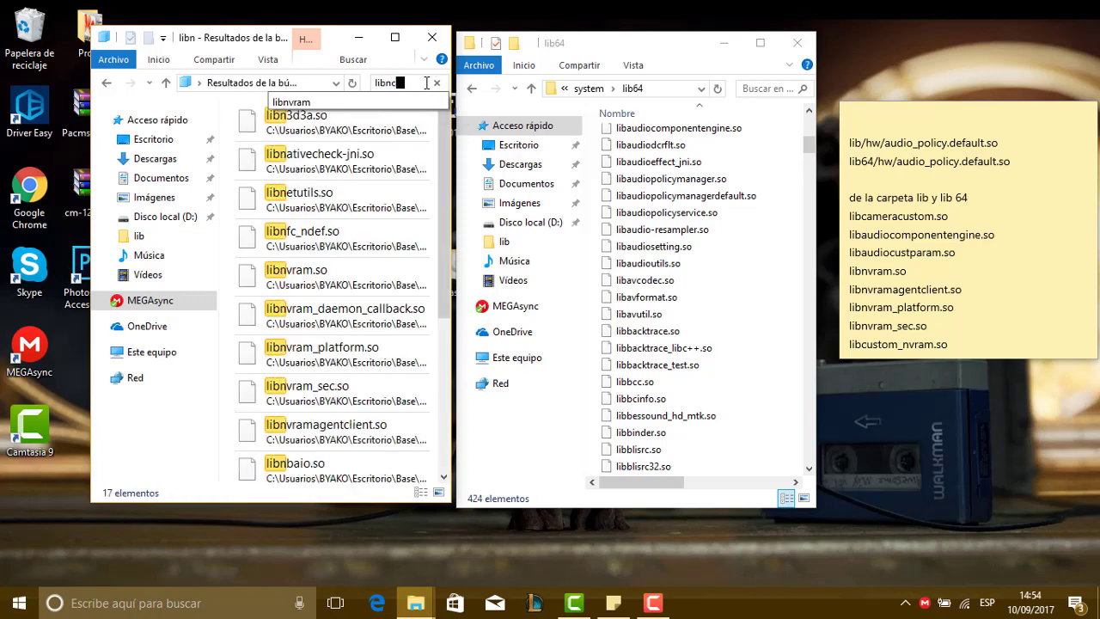
text(vram)
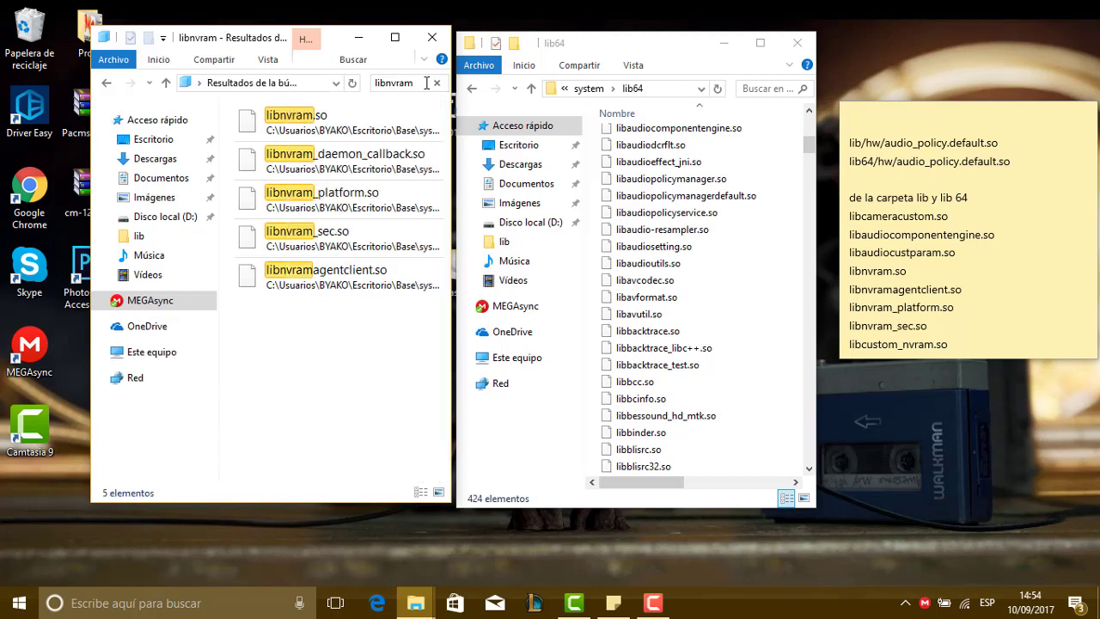
click(884, 295)
drag(890, 308, 883, 308)
click(942, 314)
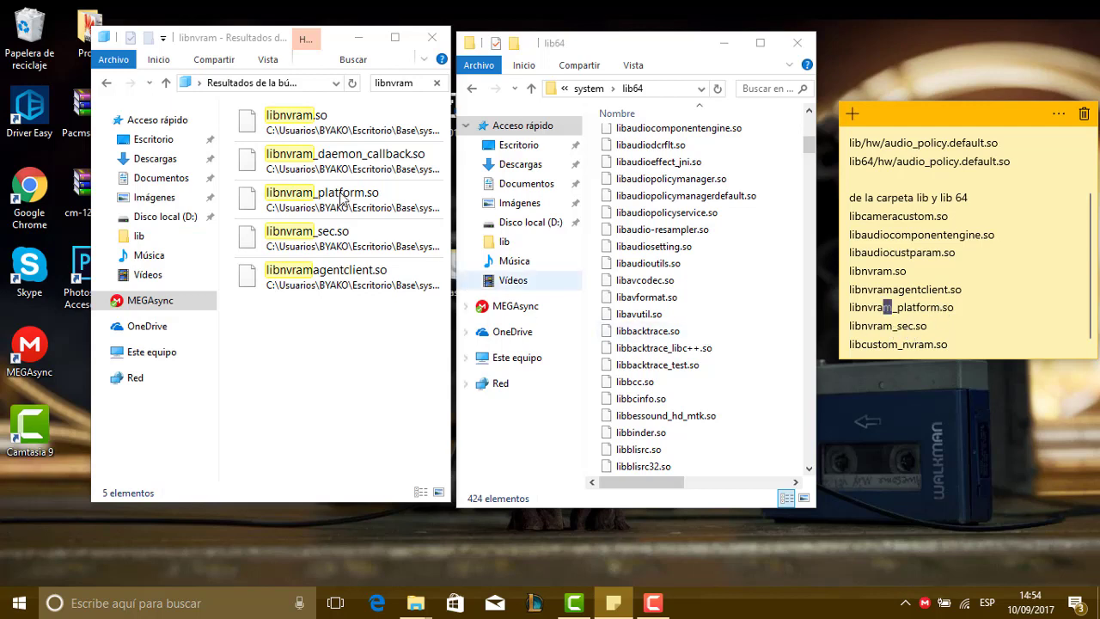
Move libnvram_platform.so, libnvram_sec.so and libnvramagentclient.so from base's search results into Port's system/lib64 folder, replacing the files in the destination.
drag(345, 363, 339, 135)
click(340, 135)
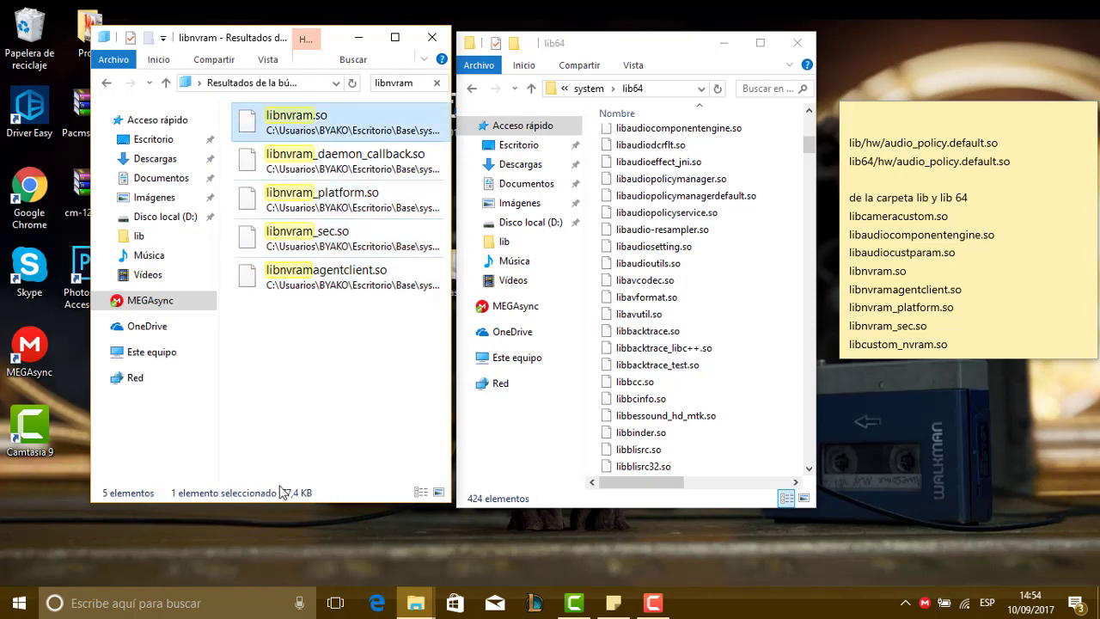
drag(311, 378, 272, 197)
right_click(272, 196)
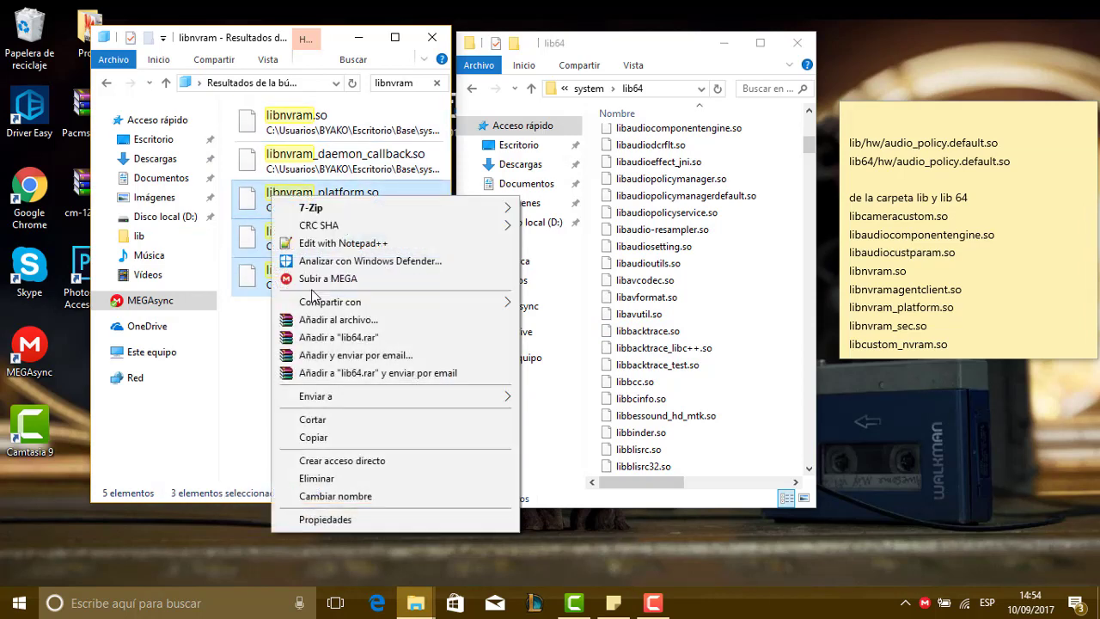
click(337, 424)
right_click(727, 397)
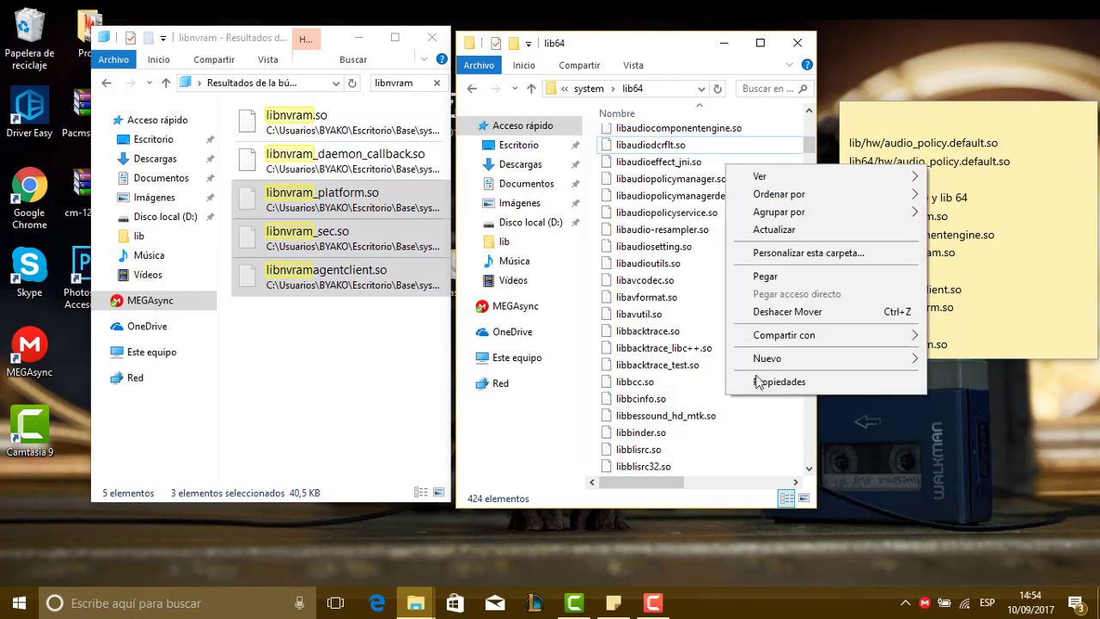
click(775, 280)
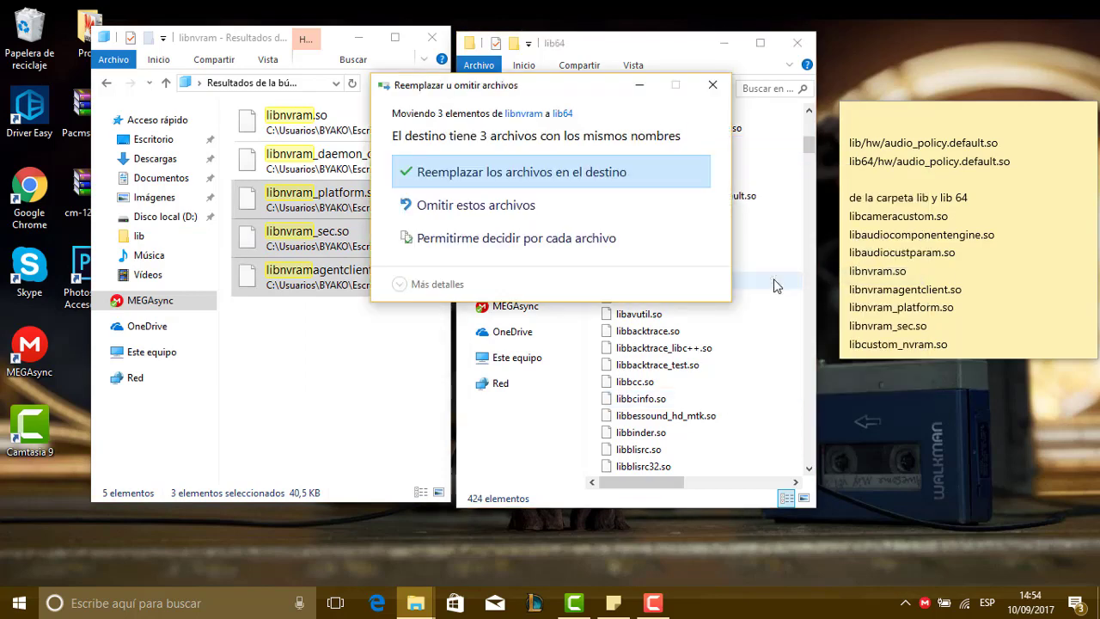
click(590, 180)
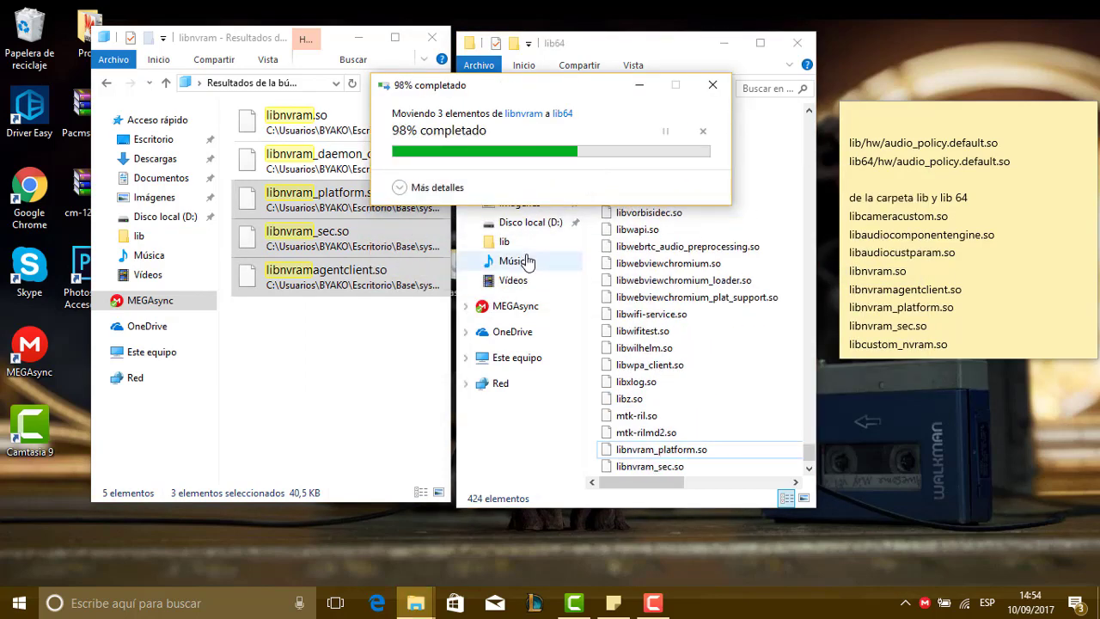
Move libnvram.so from base's search results into Port's system/lib64 folder, replacing the file in the destination.
click(302, 121)
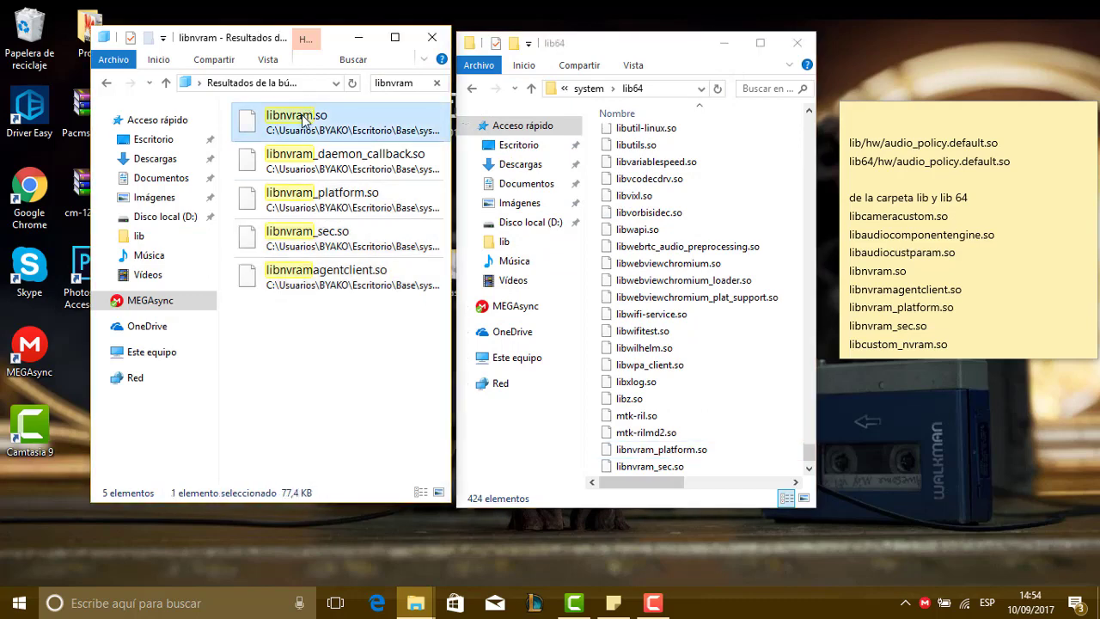
right_click(303, 121)
click(392, 368)
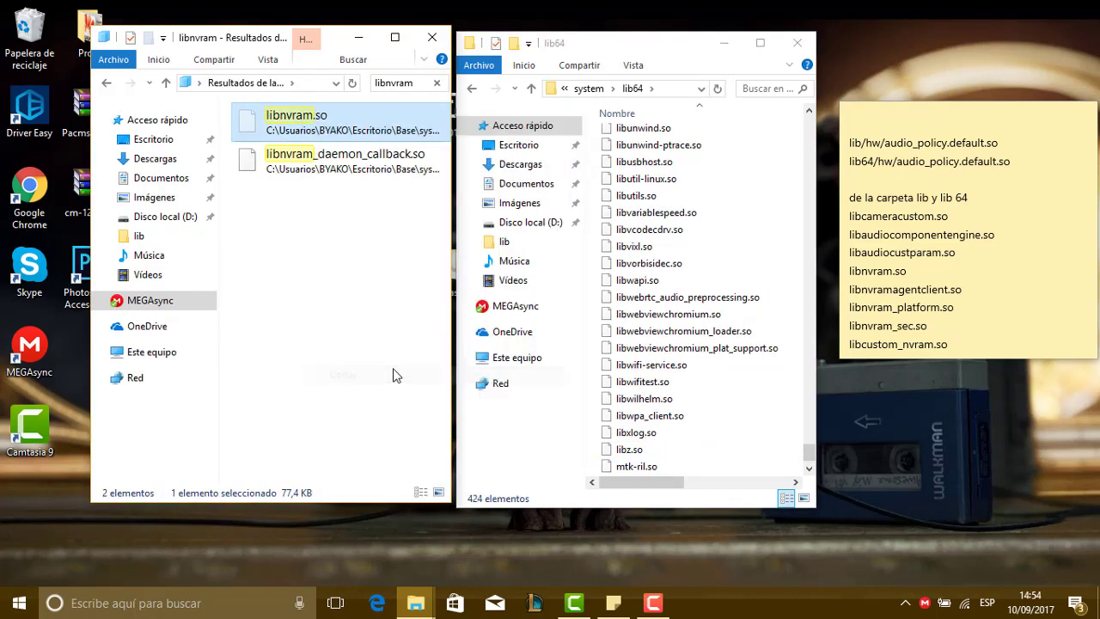
right_click(721, 426)
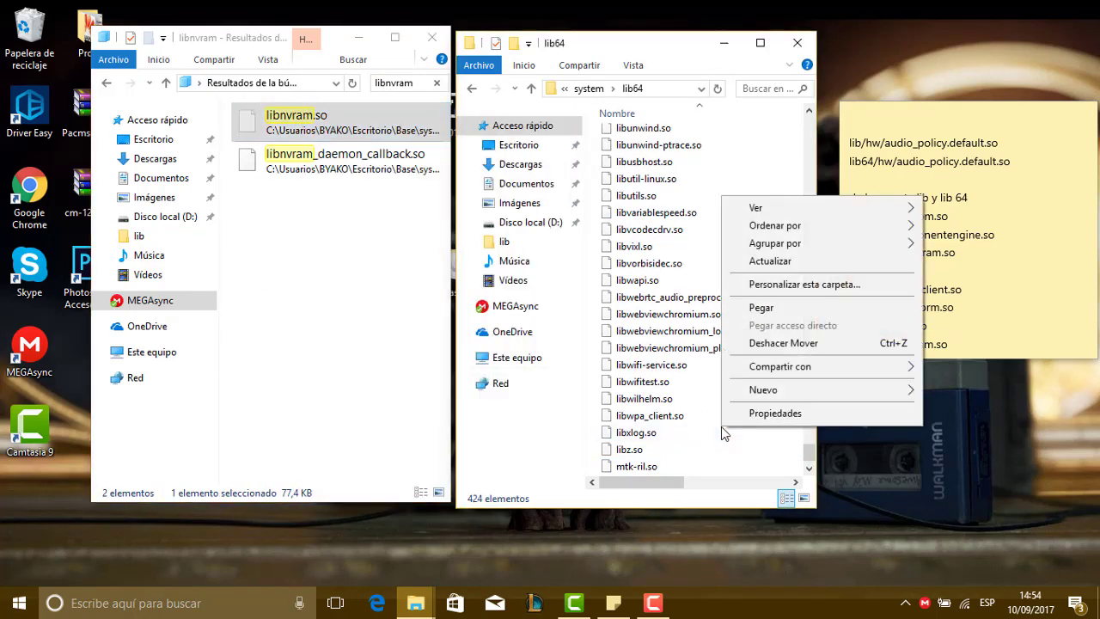
click(761, 308)
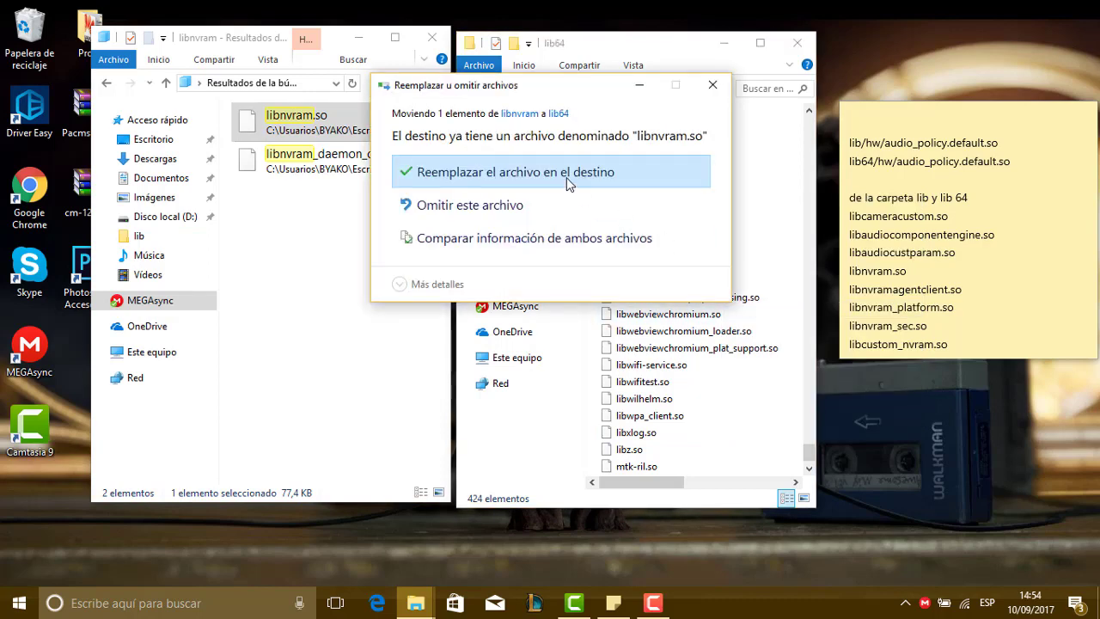
click(567, 184)
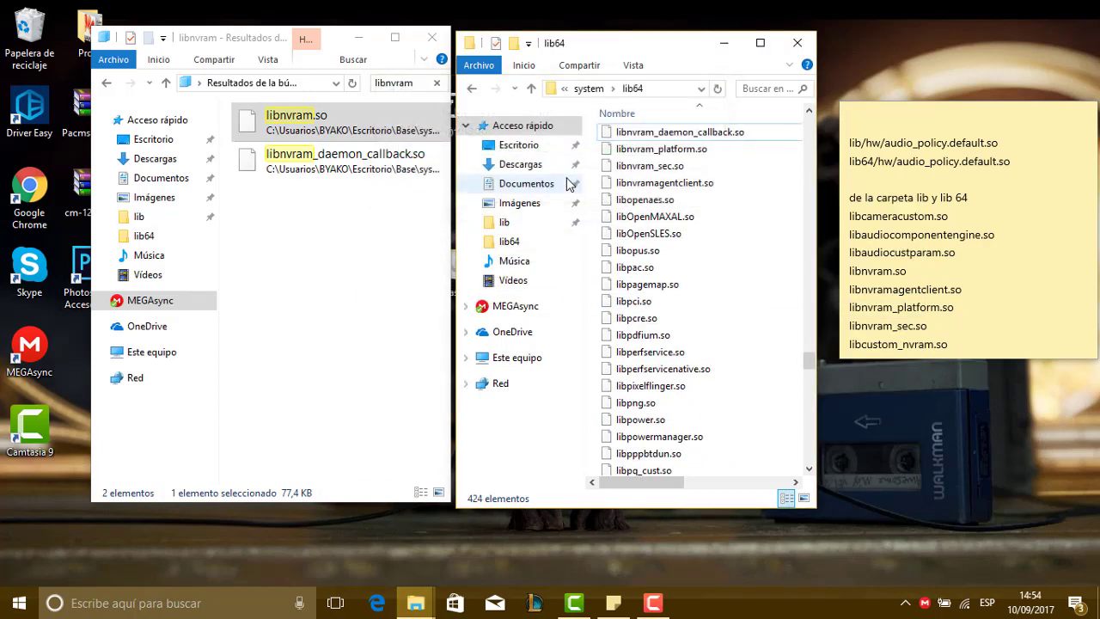
scroll(694, 359, up, 4)
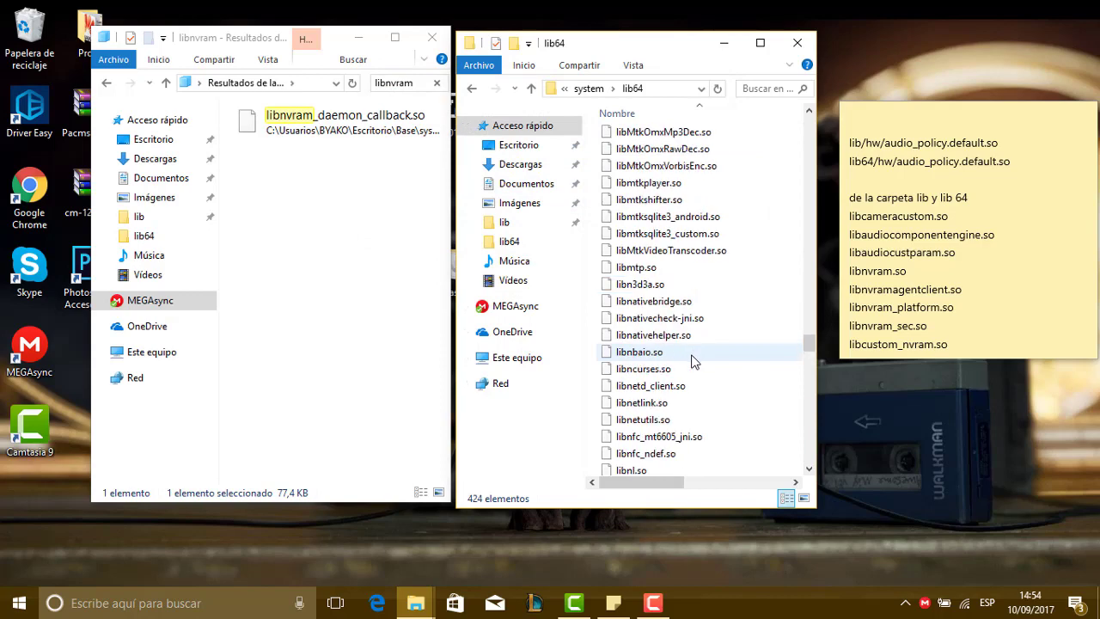
scroll(694, 359, down, 1)
scroll(694, 359, up, 1)
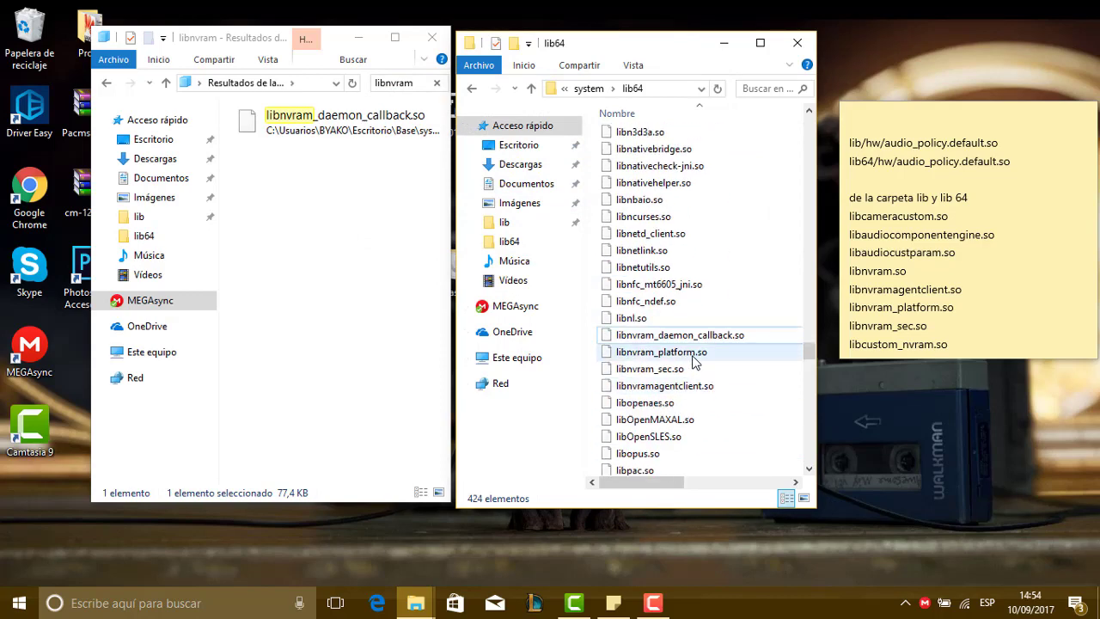
Search base's system/lib64 folder for "libcustom" to find the last file on the sticky note's list.
click(980, 357)
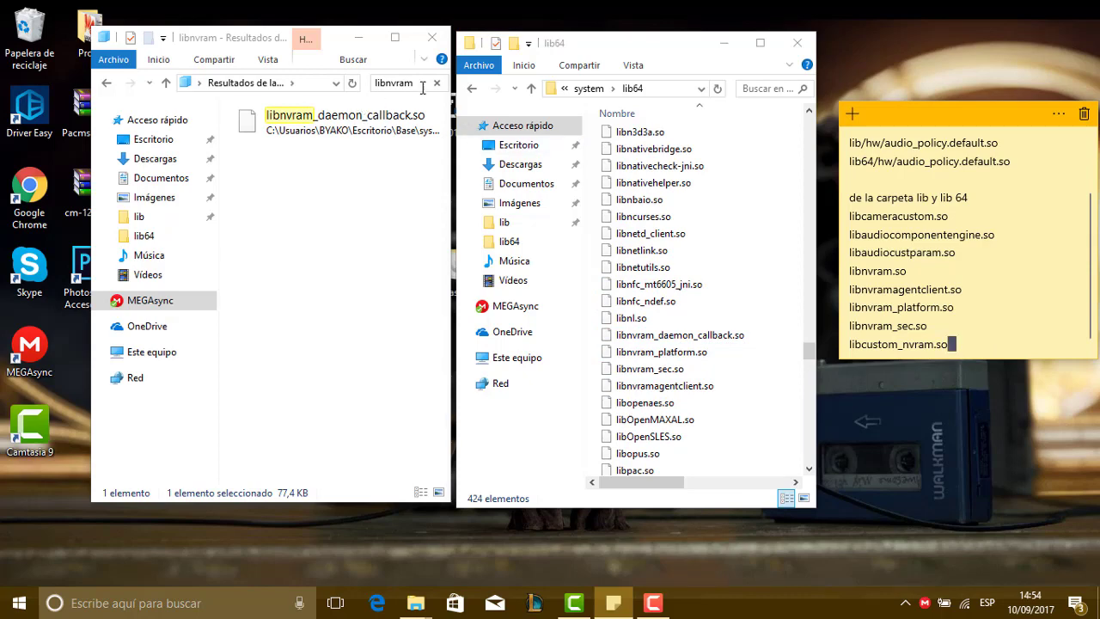
click(375, 127)
text(lib)
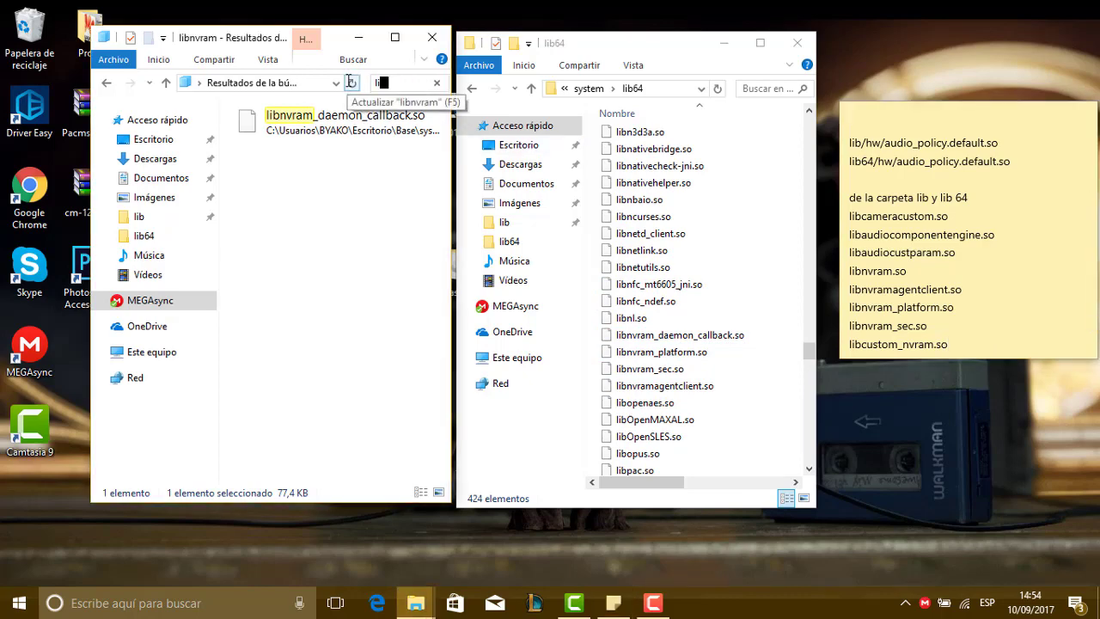
text(custom)
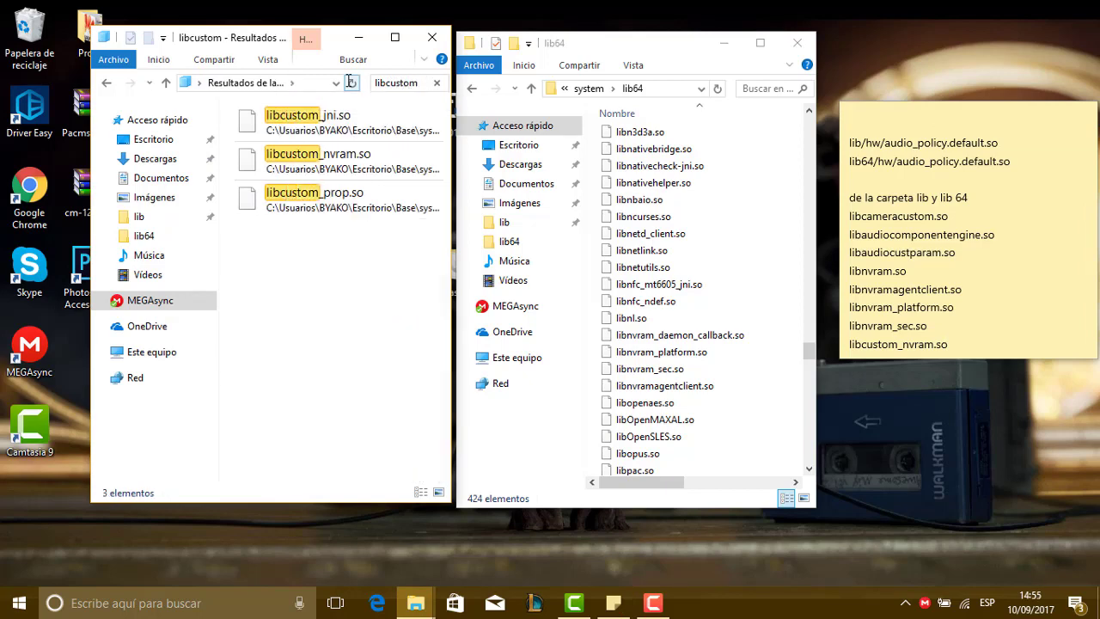
Move libcustom_nvram.so from base's search results into Port's system/lib64 folder, replacing the file in the destination.
click(421, 173)
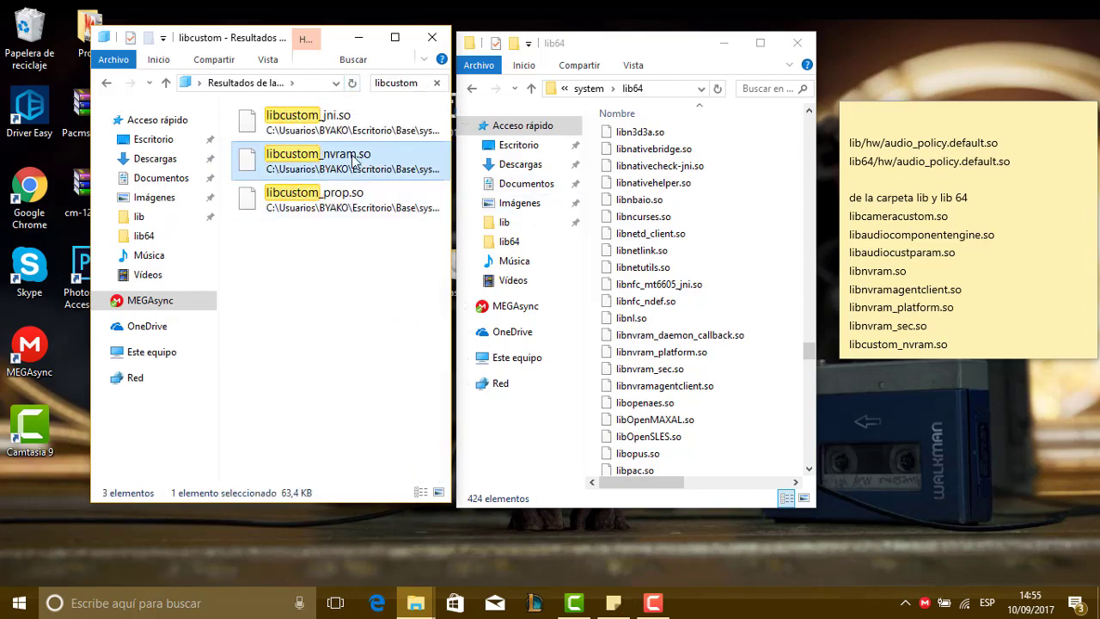
right_click(332, 159)
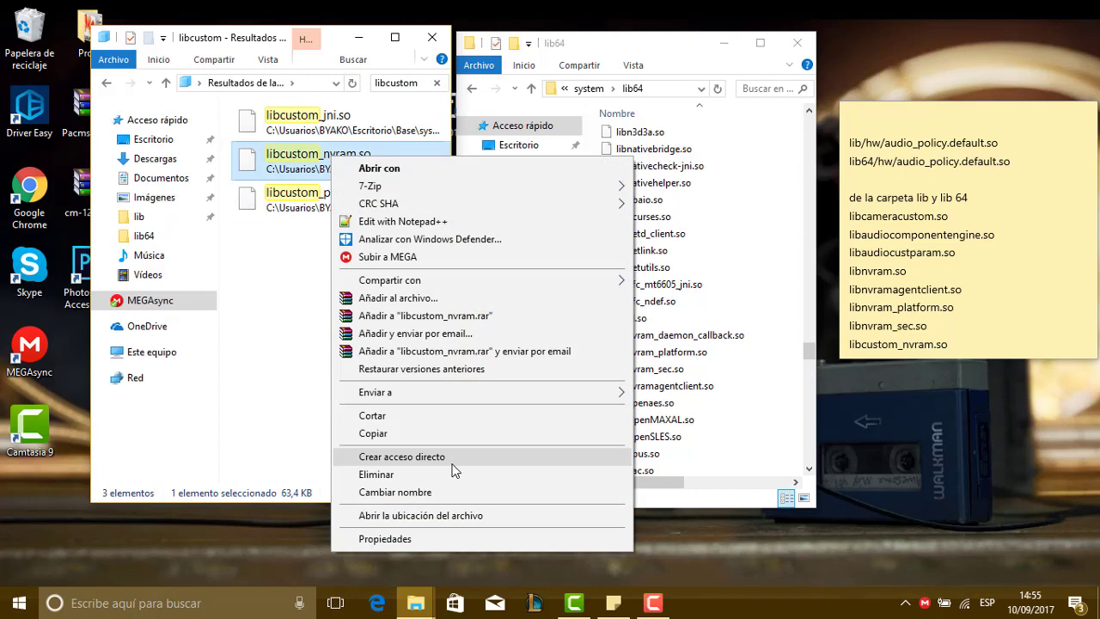
click(411, 416)
right_click(704, 423)
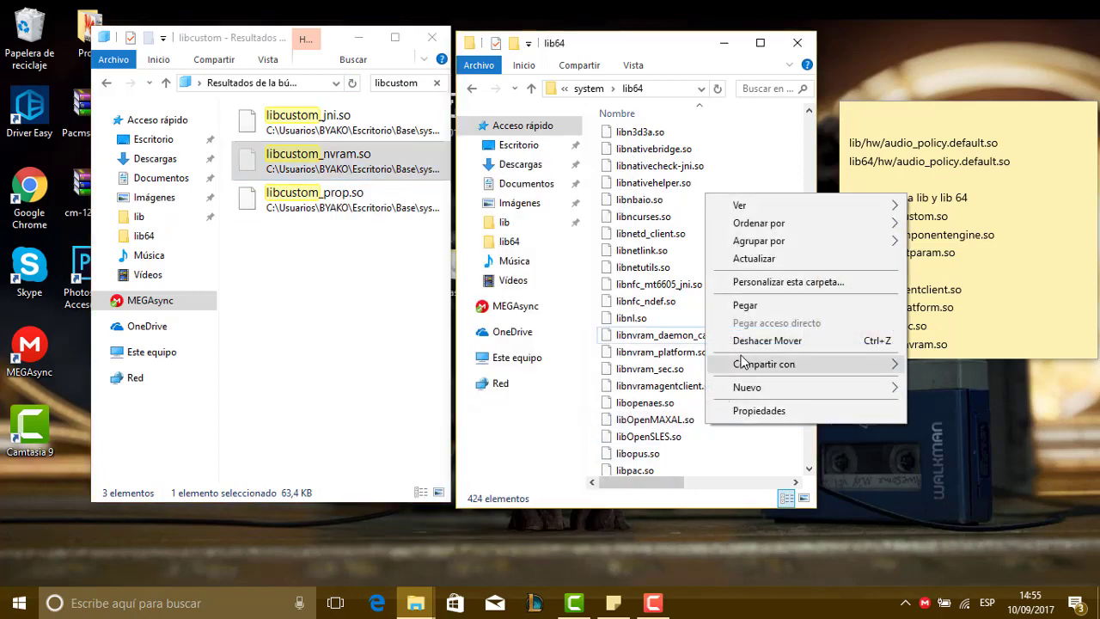
click(744, 305)
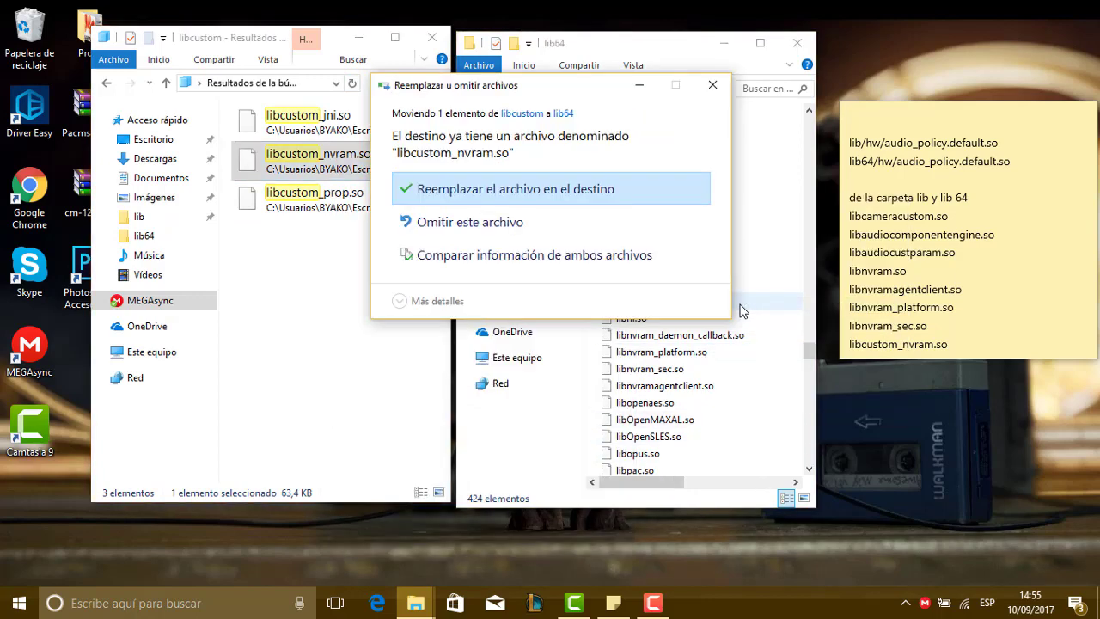
click(562, 184)
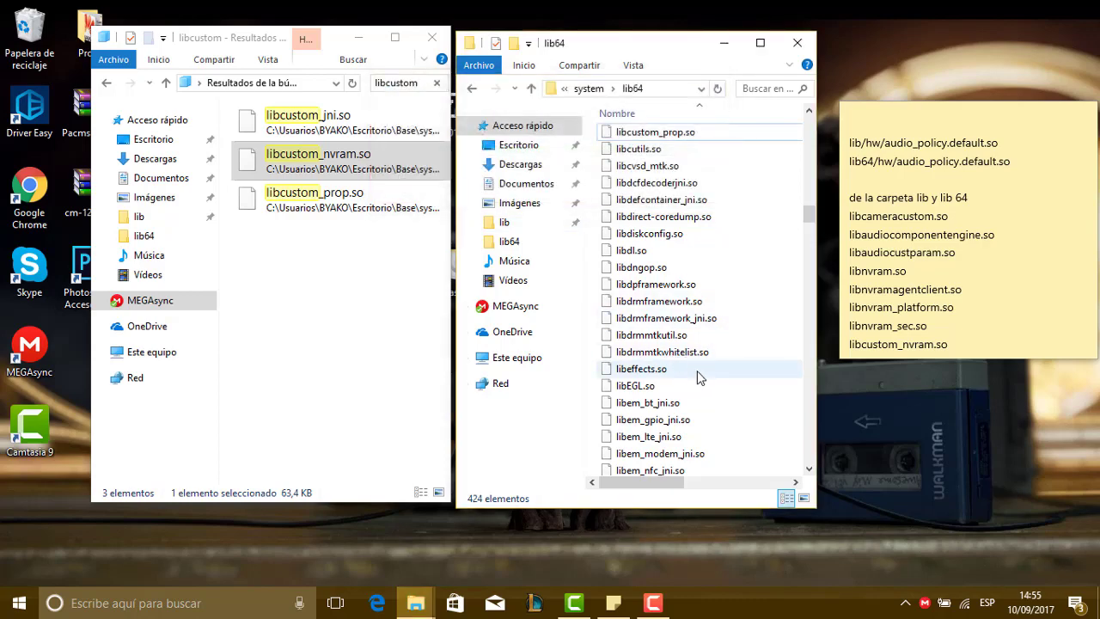
scroll(700, 371, up, 2)
scroll(701, 369, down, 10)
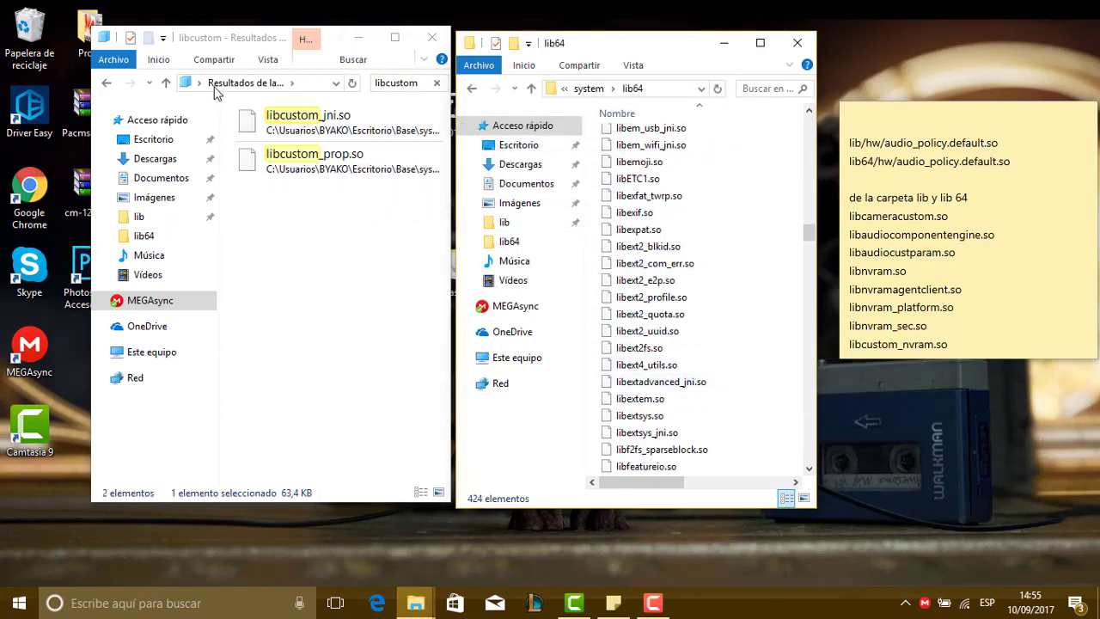
Return one window to the root of the base folder and the other to the root of the Port folder.
click(107, 83)
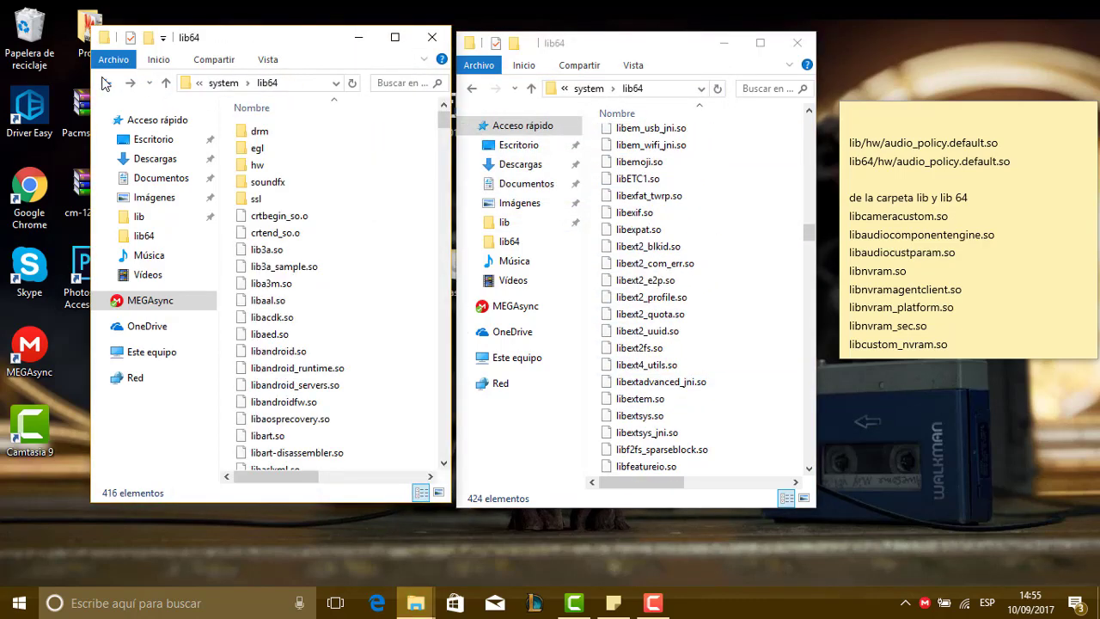
click(221, 86)
click(220, 83)
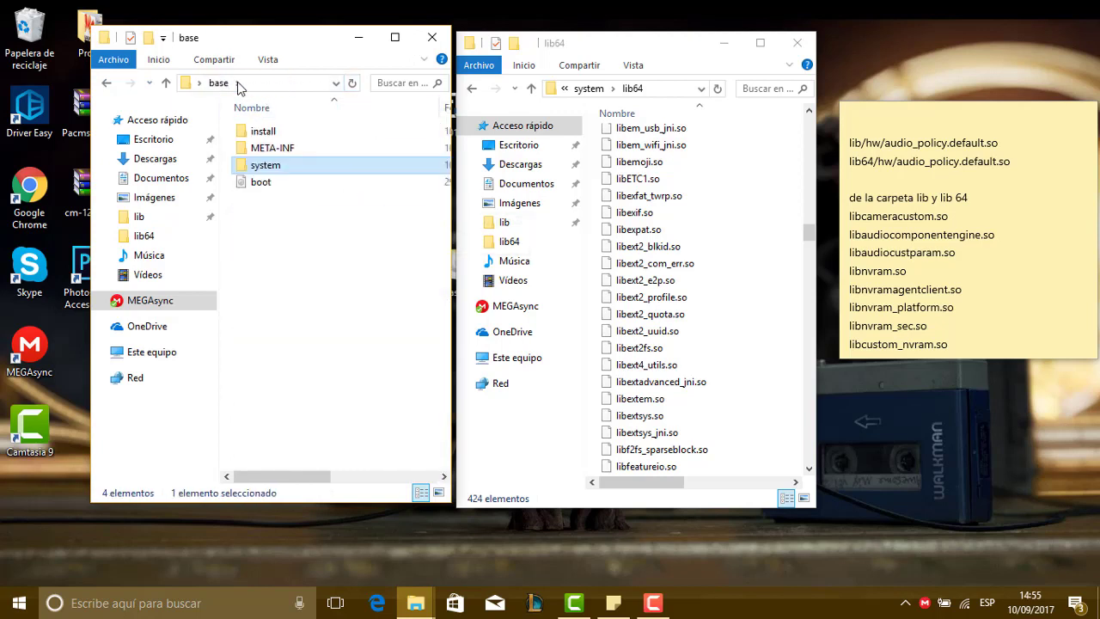
click(578, 89)
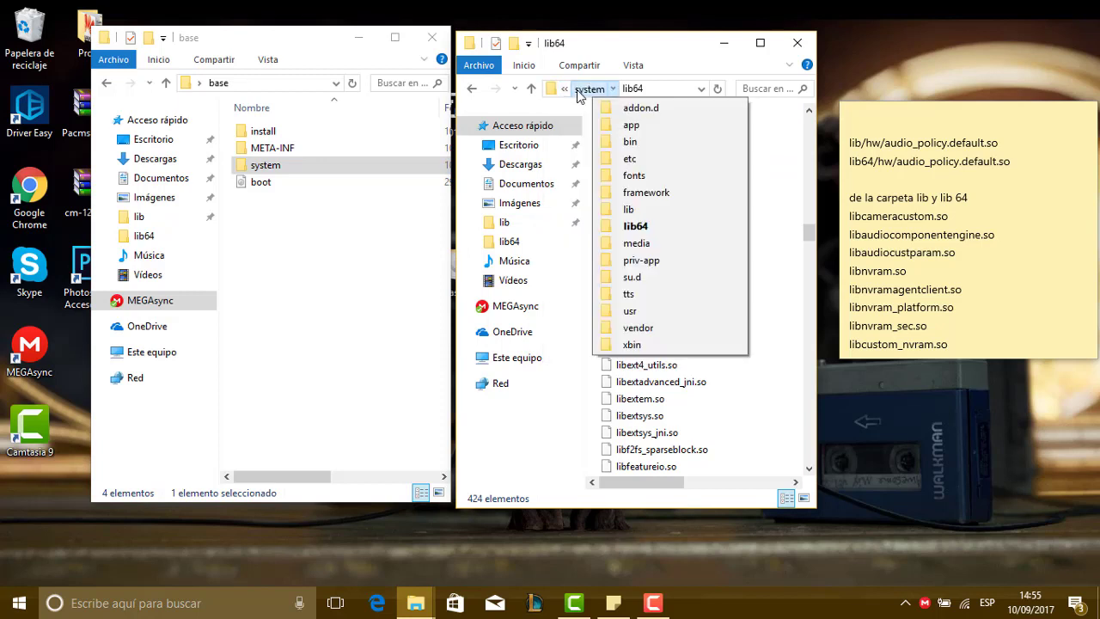
click(581, 89)
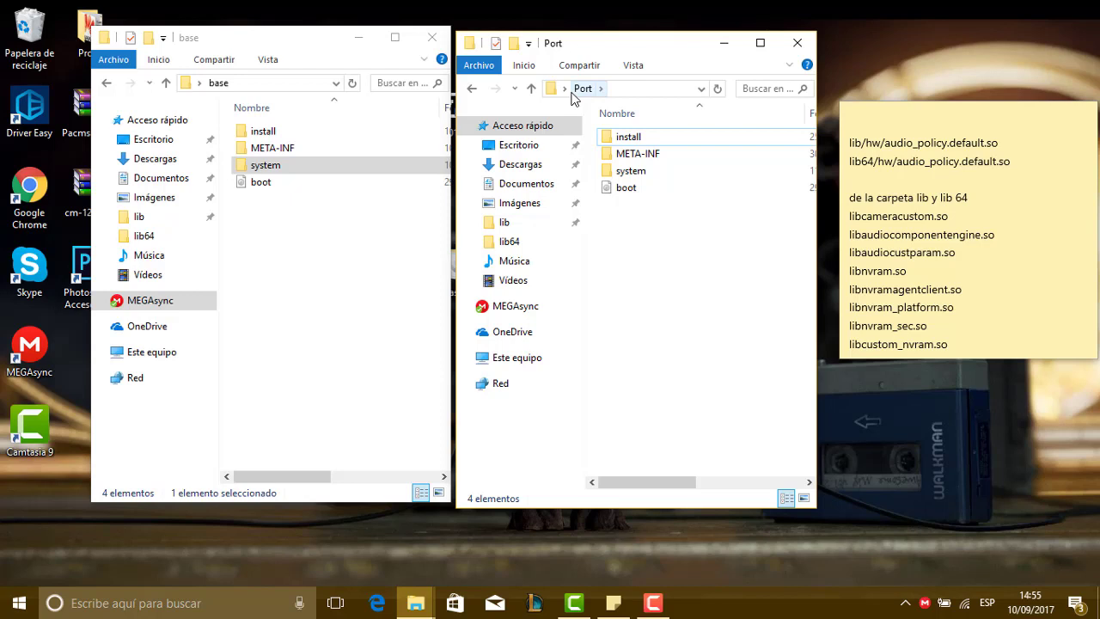
Examine the file type and size details of the boot file in the base folder.
drag(334, 189, 310, 243)
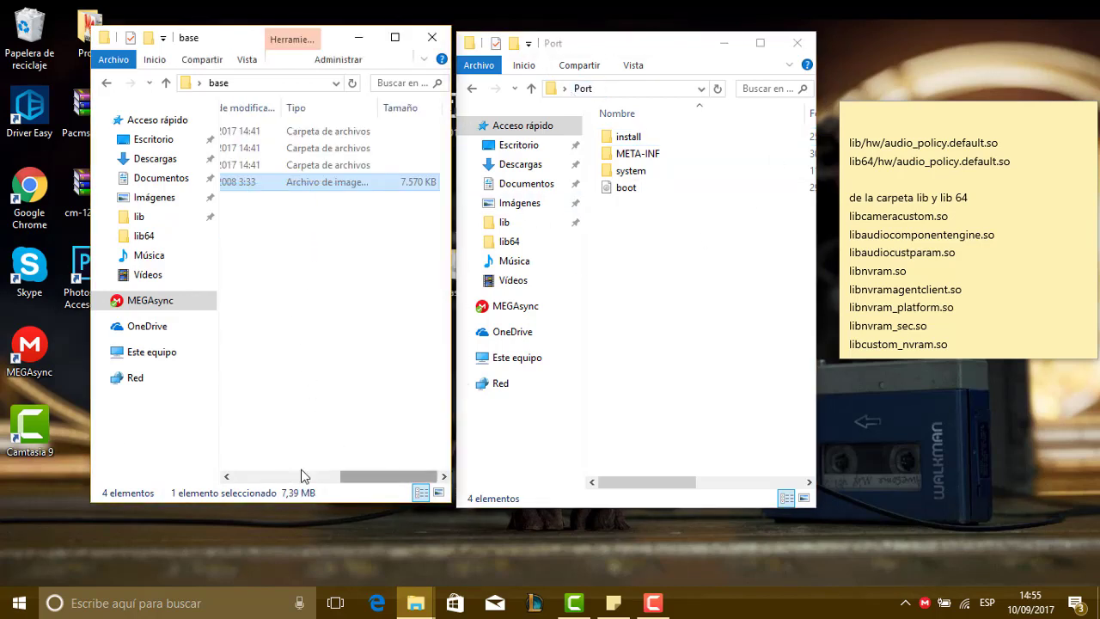
drag(361, 486, 260, 463)
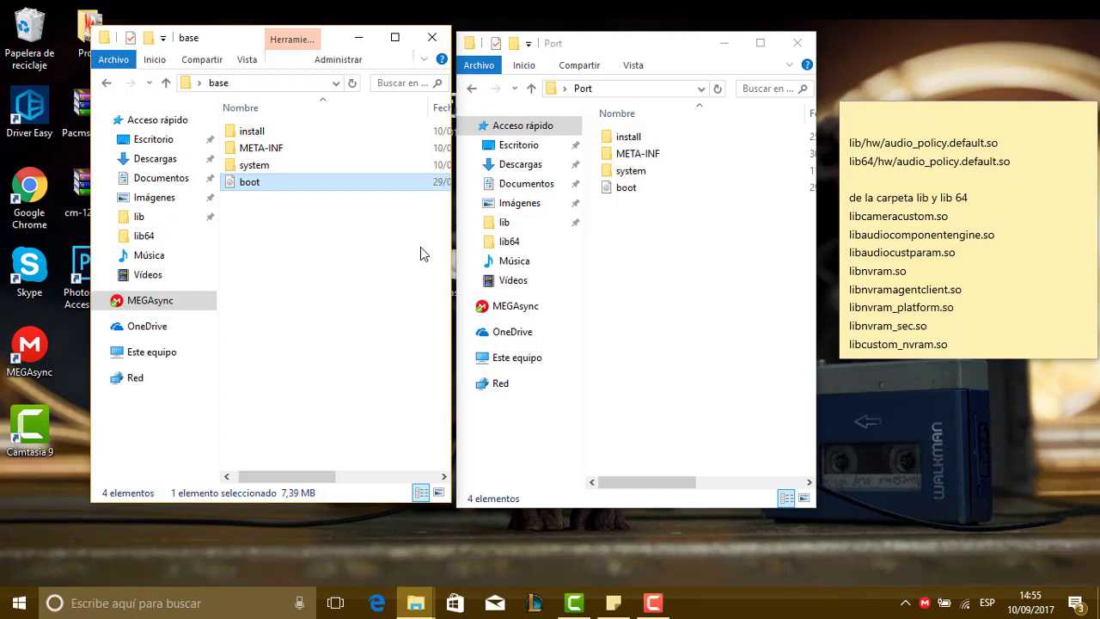
drag(313, 475, 246, 474)
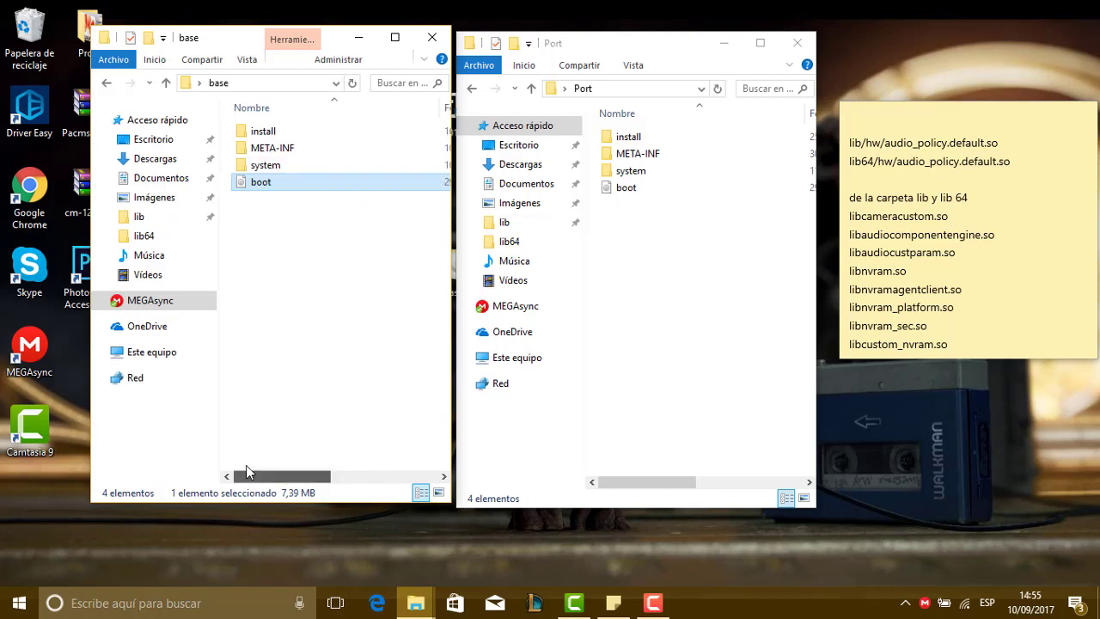
drag(327, 398, 287, 189)
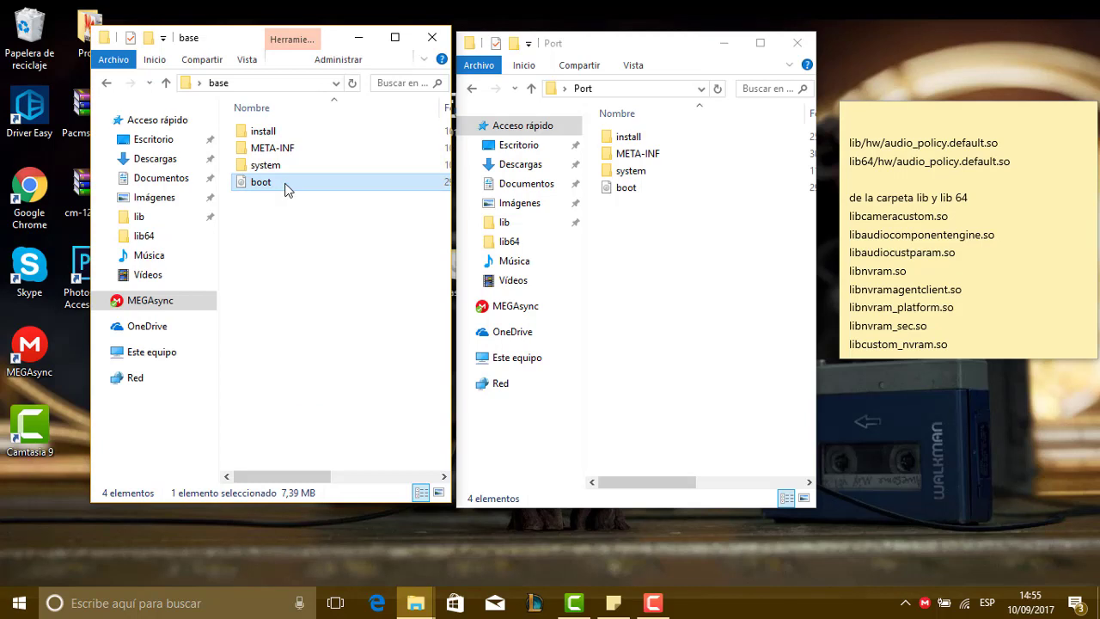
click(286, 189)
click(331, 249)
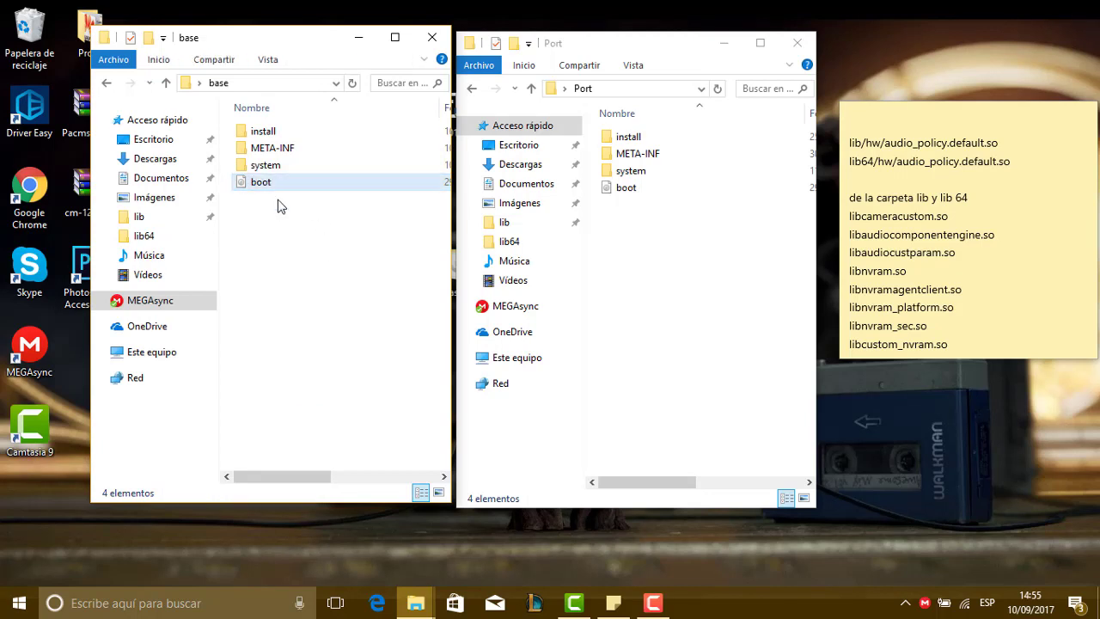
drag(312, 477, 251, 477)
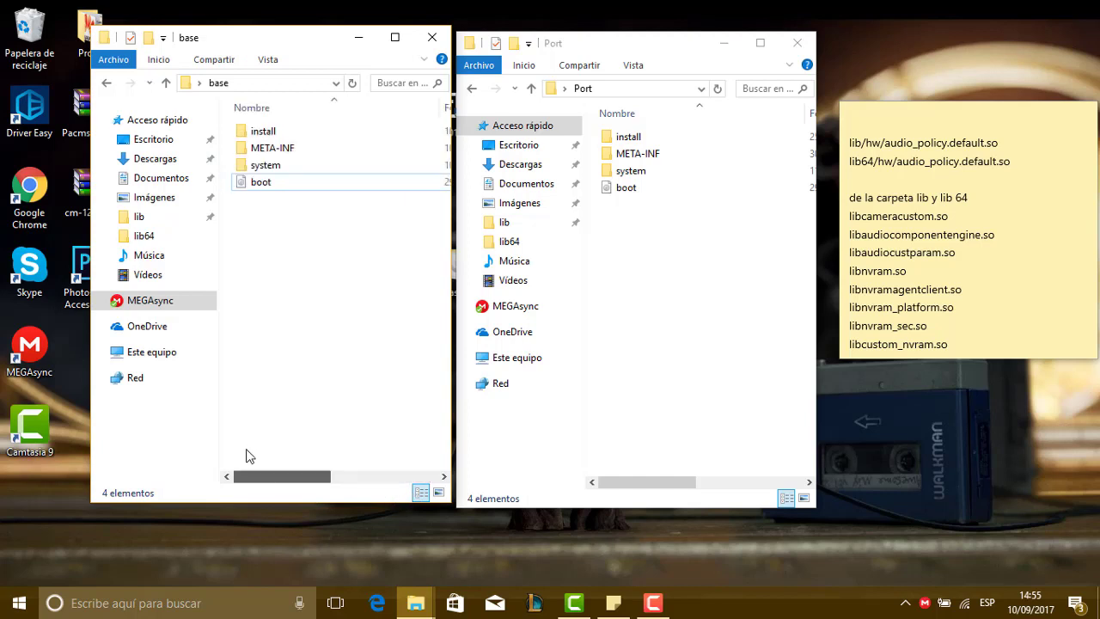
Move boot.img from the base folder into the Port folder, replacing the file in the destination and closing the stray browser window.
click(338, 177)
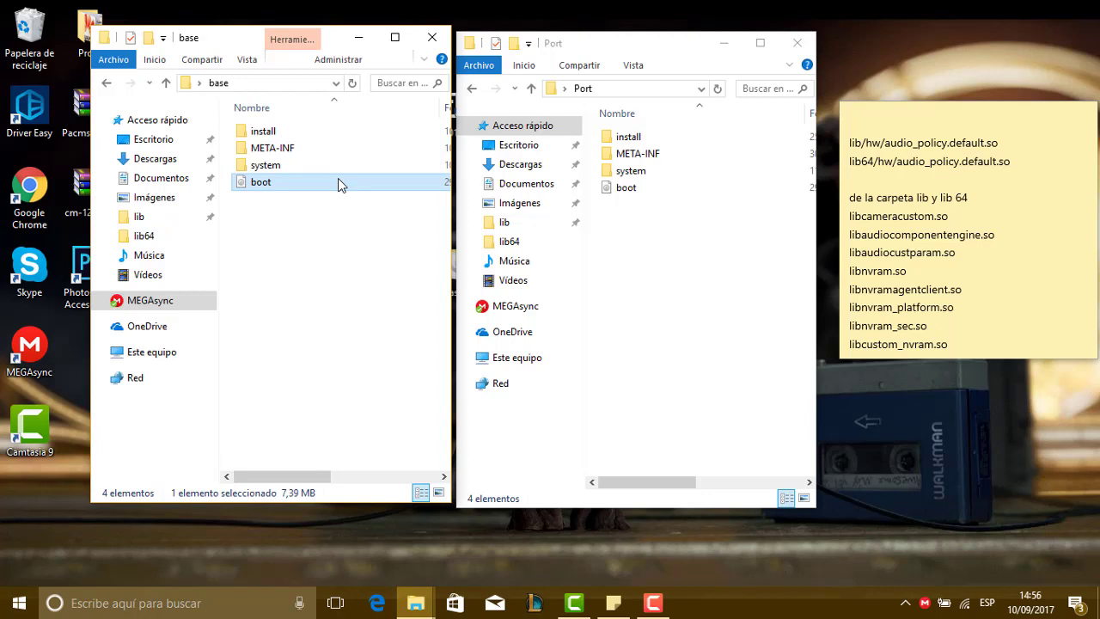
right_click(337, 177)
click(392, 475)
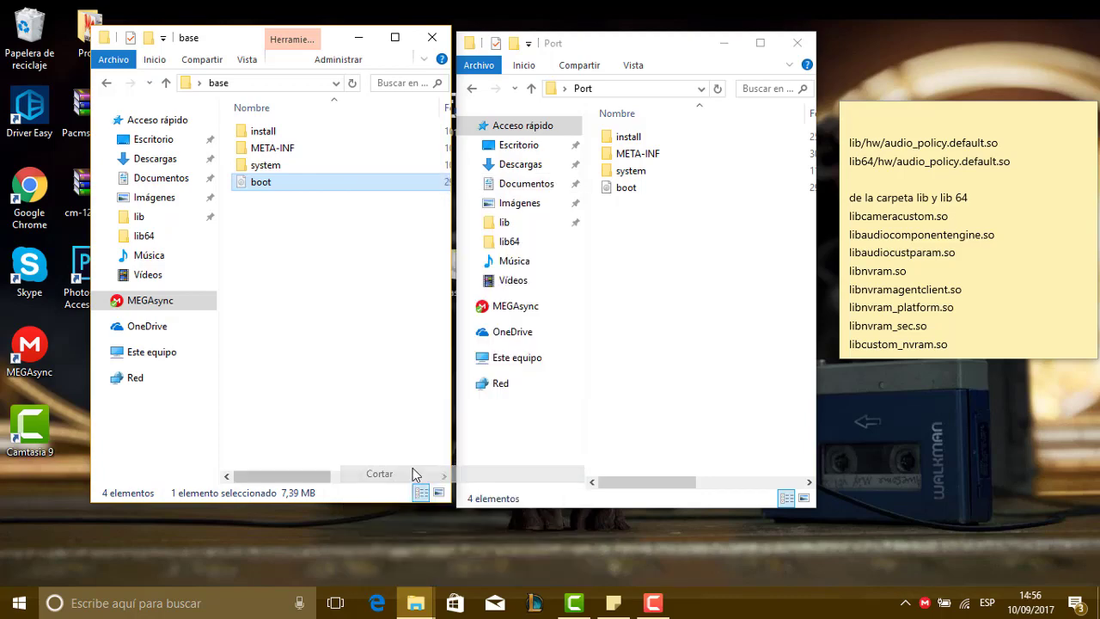
right_click(733, 305)
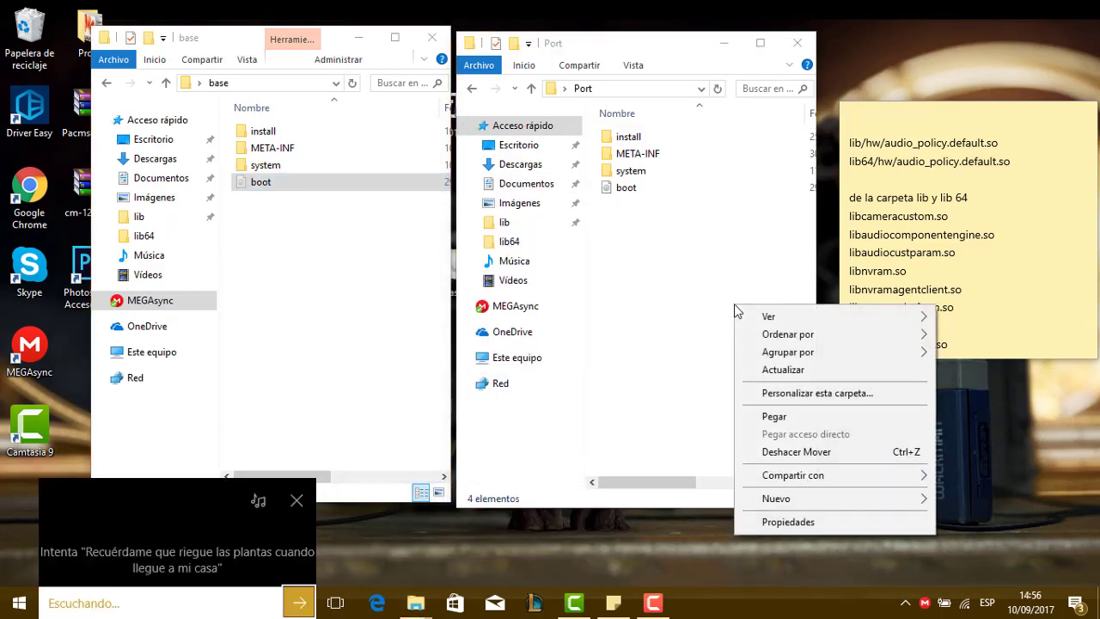
click(782, 424)
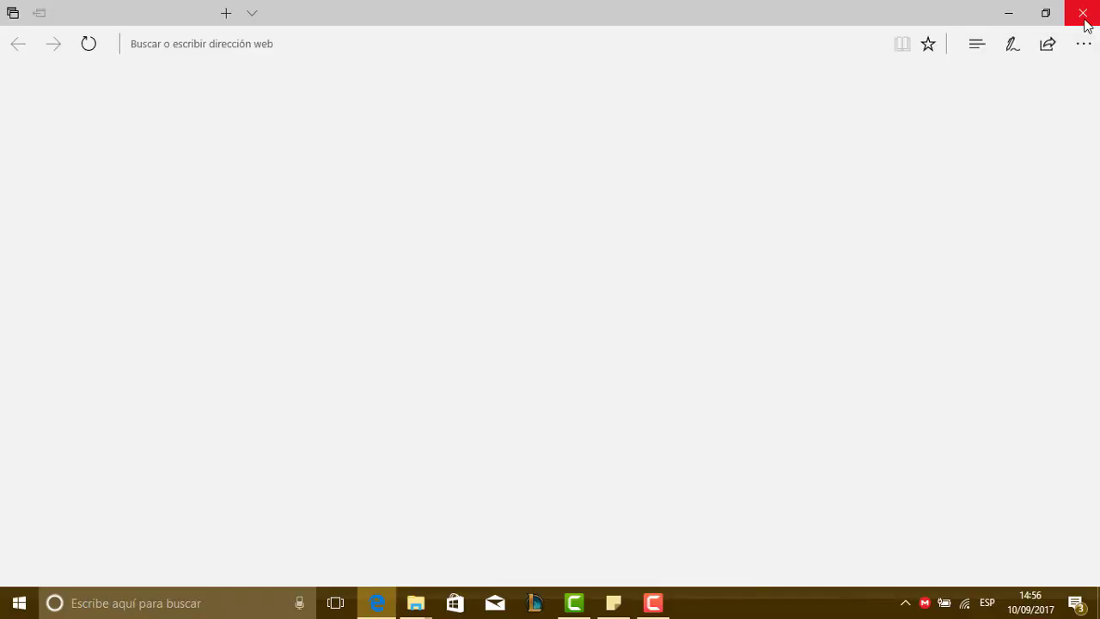
click(1081, 13)
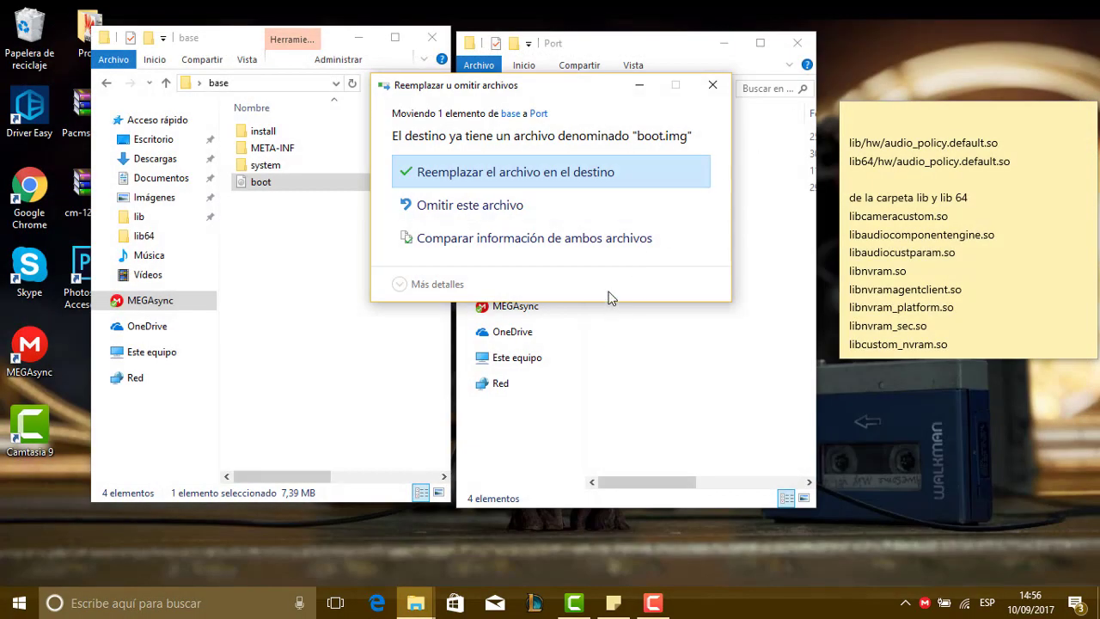
click(562, 177)
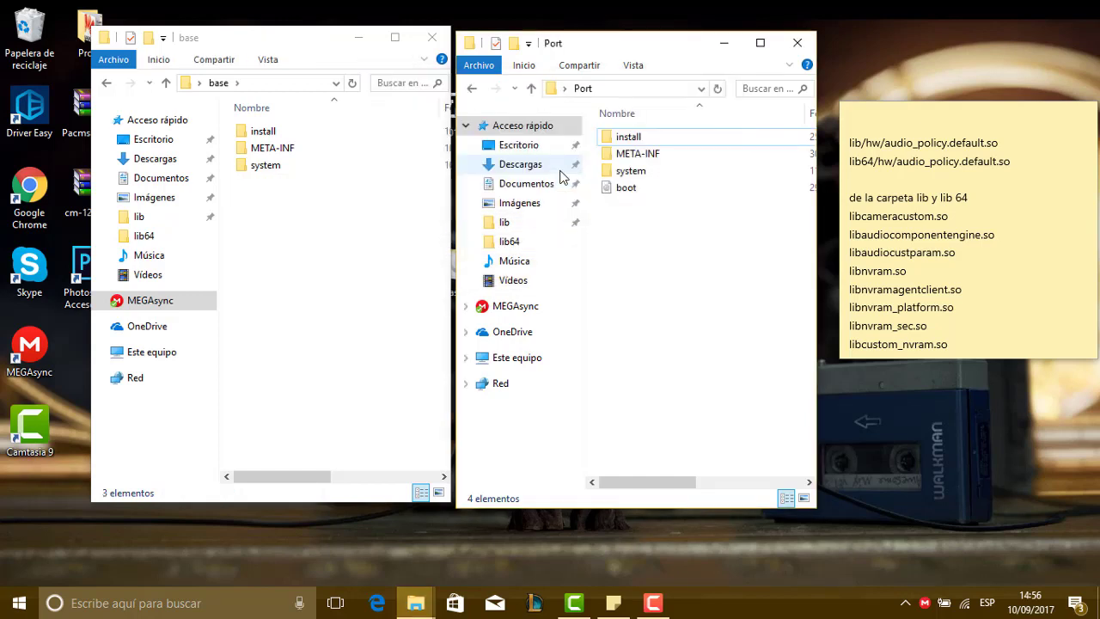
Close the base folder window, keeping the Port folder open.
click(344, 223)
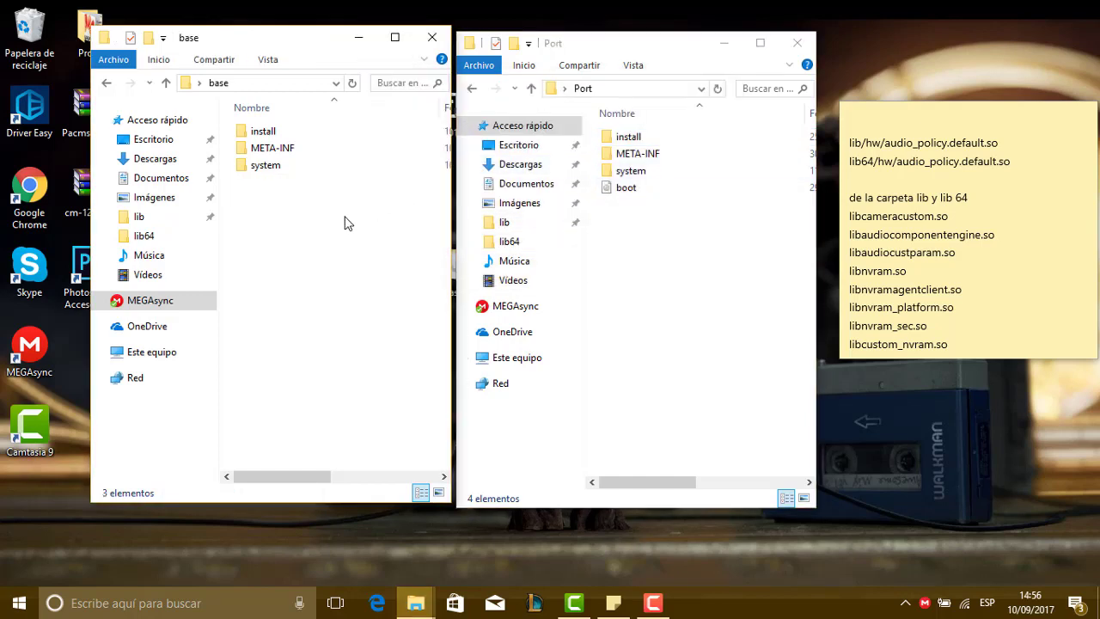
click(695, 271)
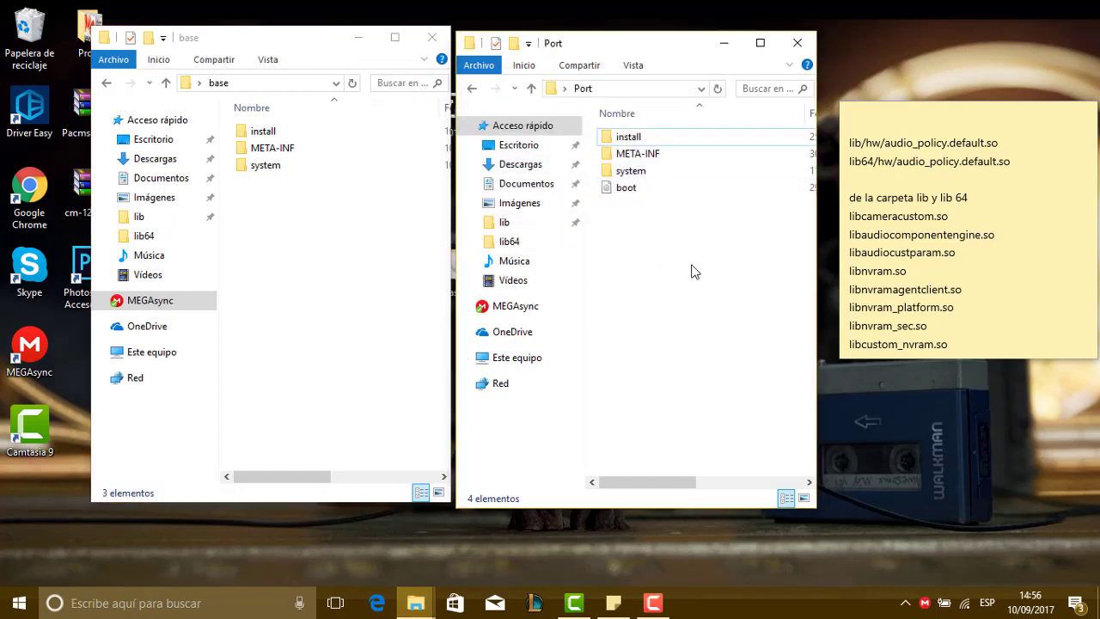
click(432, 40)
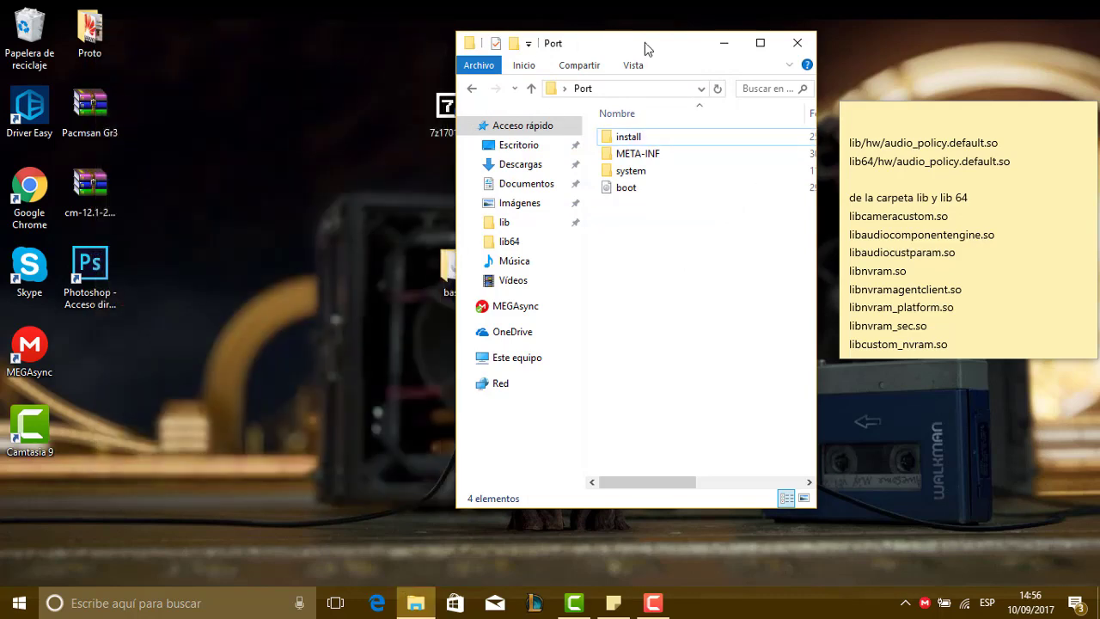
Place the Port folder window and the sticky note side by side, and review the note's full list of ported files.
drag(647, 48, 411, 52)
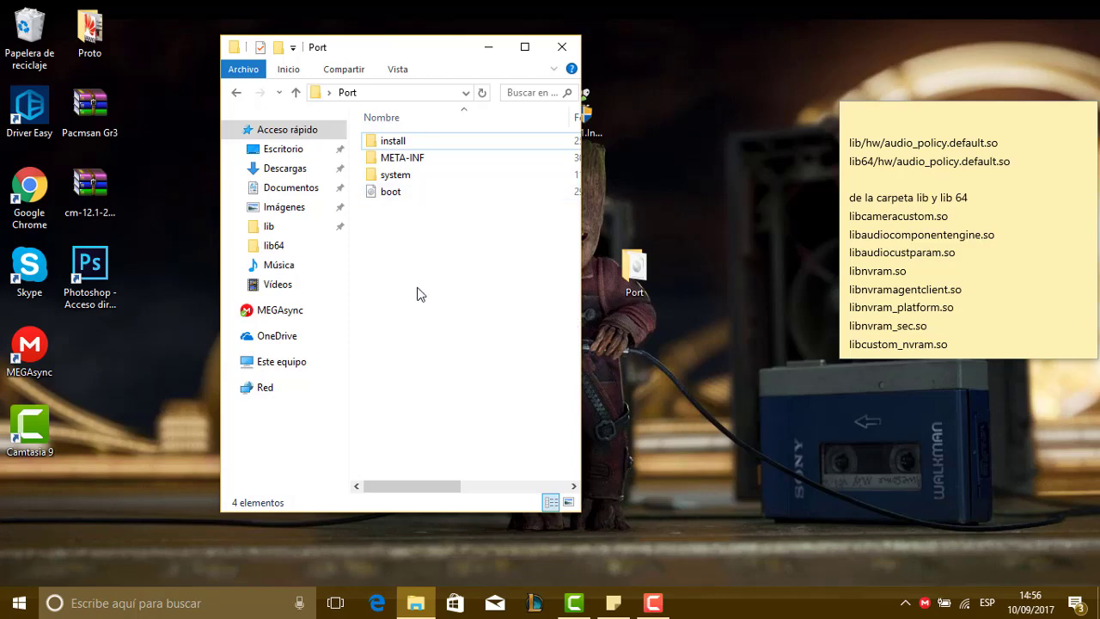
drag(919, 125, 805, 103)
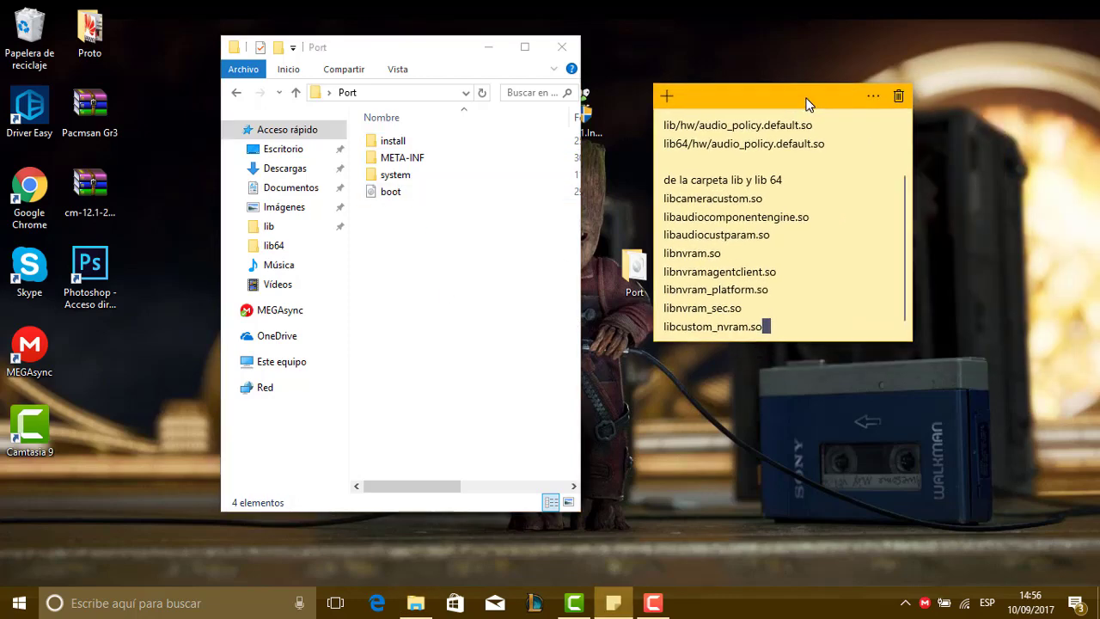
scroll(822, 272, up, 2)
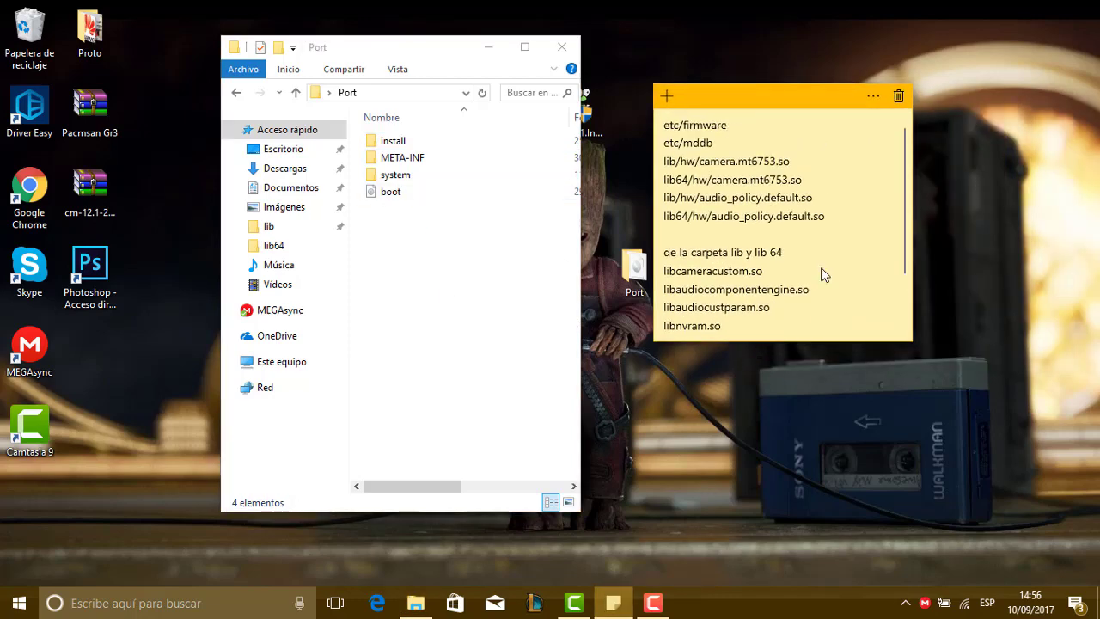
scroll(823, 275, down, 2)
scroll(744, 214, up, 2)
scroll(761, 225, down, 2)
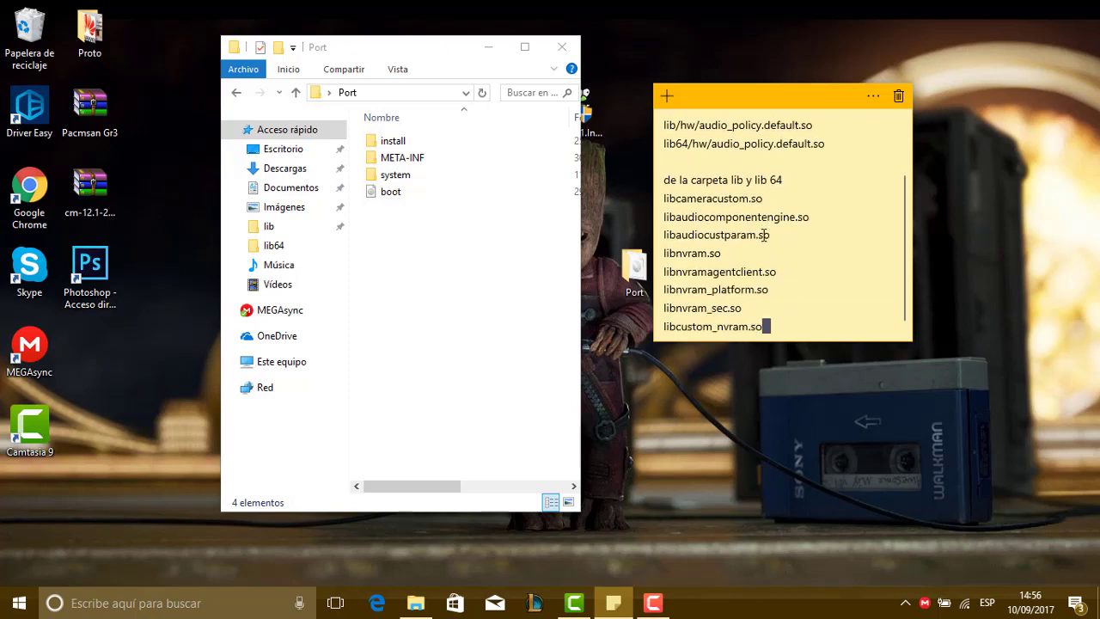
drag(663, 207, 793, 364)
scroll(775, 284, up, 2)
click(838, 234)
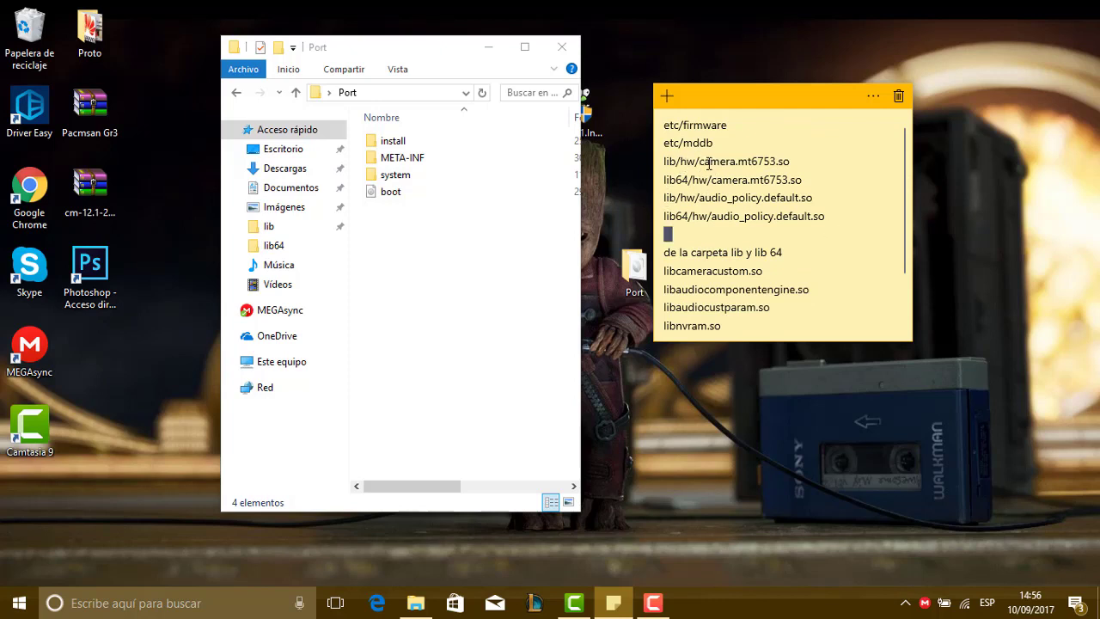
drag(708, 163, 810, 166)
click(819, 161)
click(831, 433)
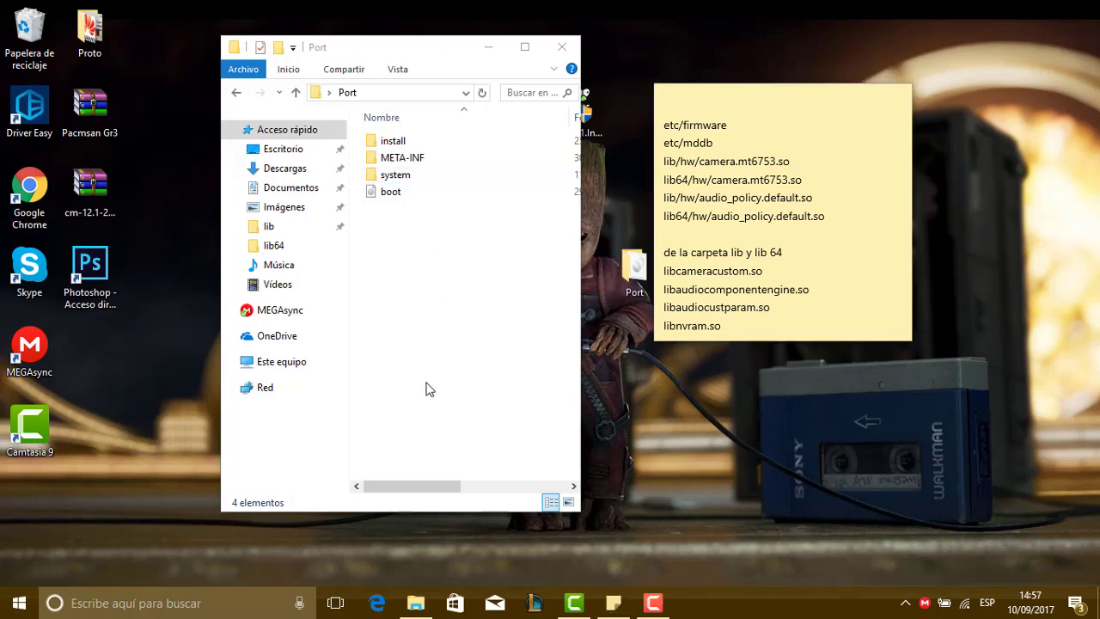
Compress install, META-INF, system and boot in the Port folder into Port.zip with 7-Zip.
drag(426, 383, 386, 140)
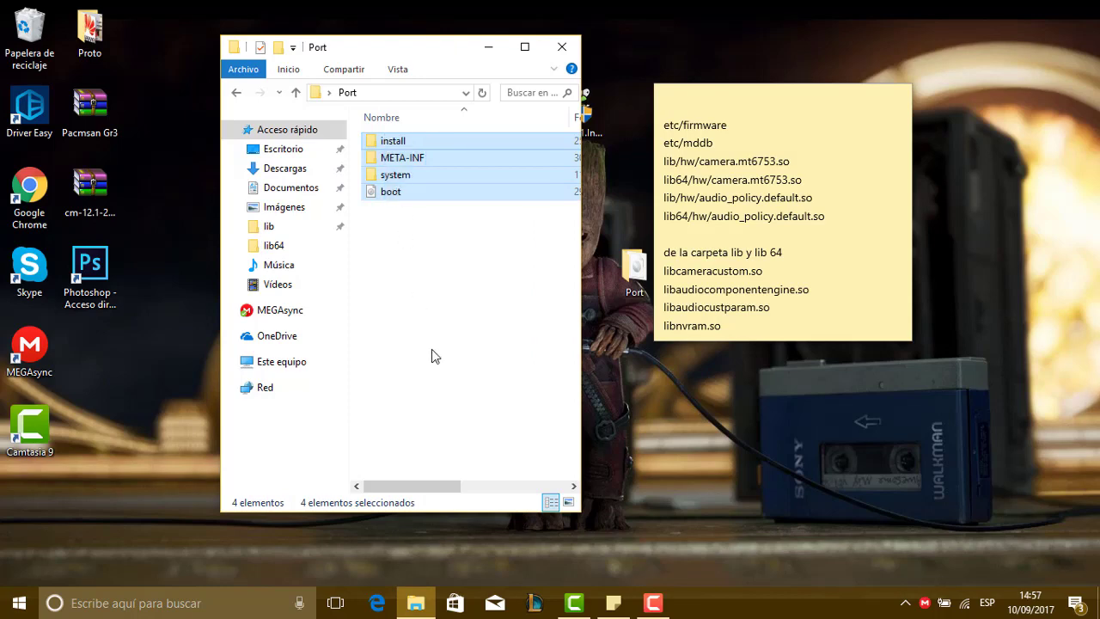
drag(431, 348, 407, 144)
right_click(407, 143)
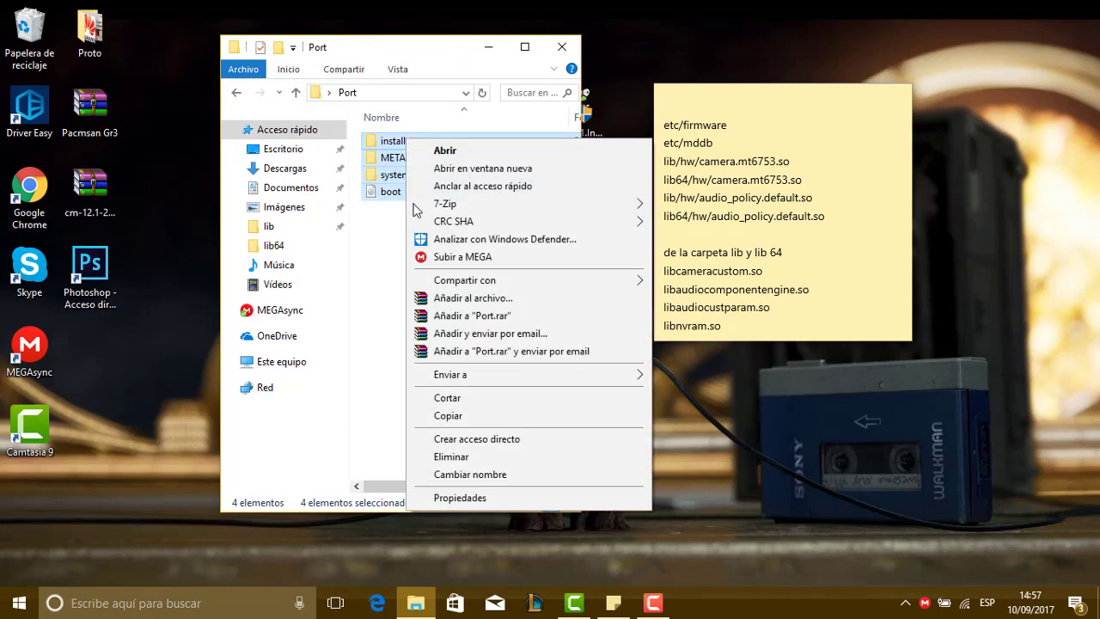
mouse_move(419, 207)
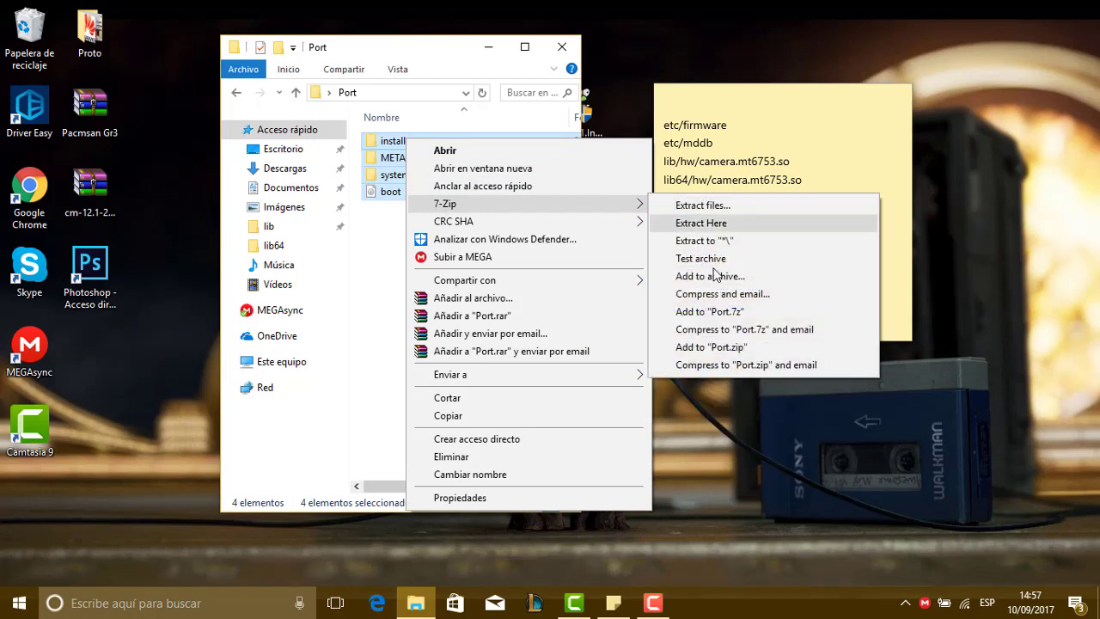
click(731, 354)
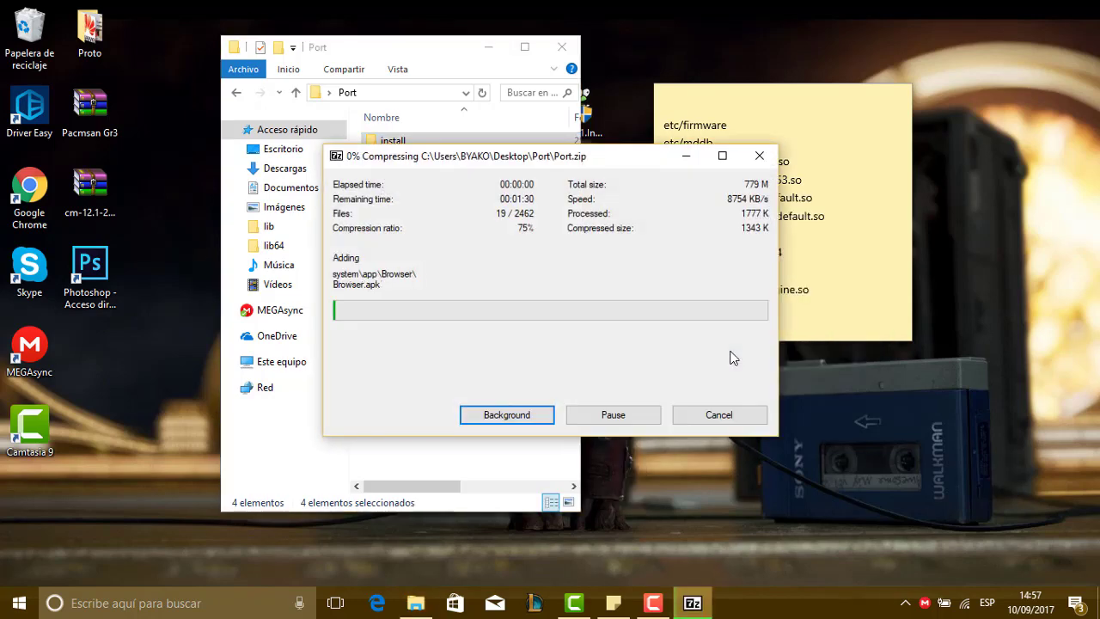
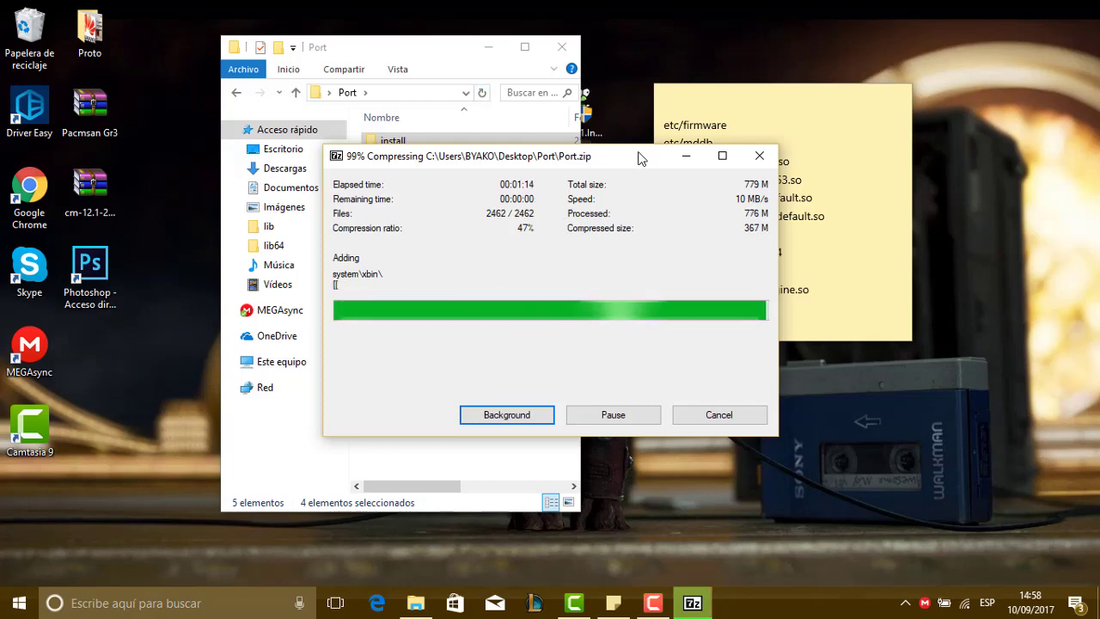
click(439, 239)
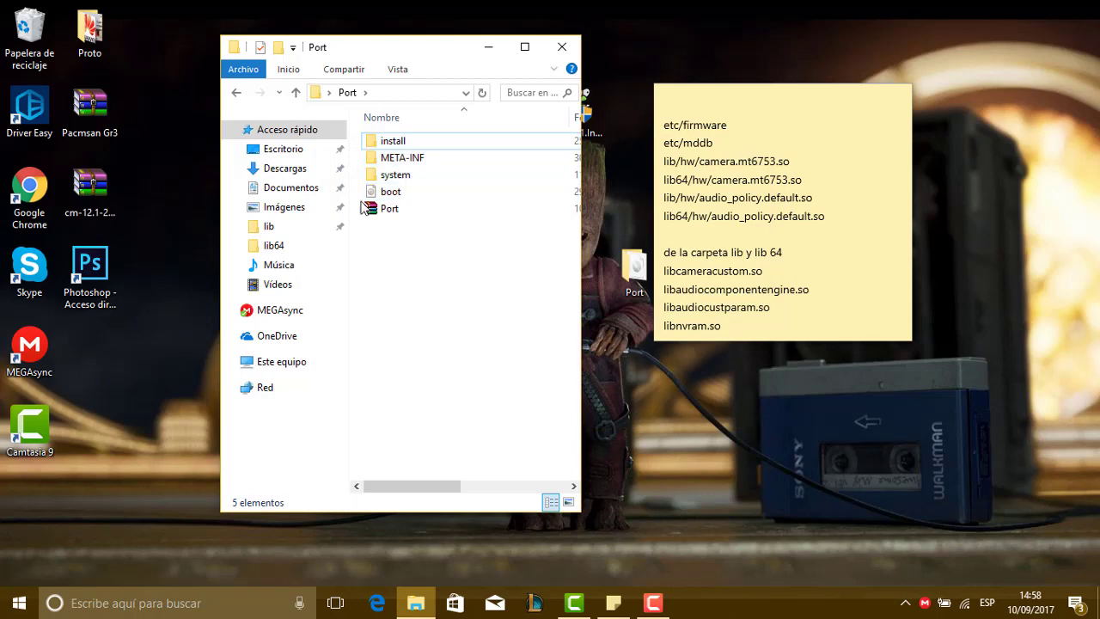
Rename the new Port archive as "Charroj vs 5.1".
click(371, 210)
mouse_move(371, 210)
mouse_down()
mouse_move(380, 232)
mouse_move(378, 202)
mouse_move(376, 214)
mouse_up()
right_click(375, 214)
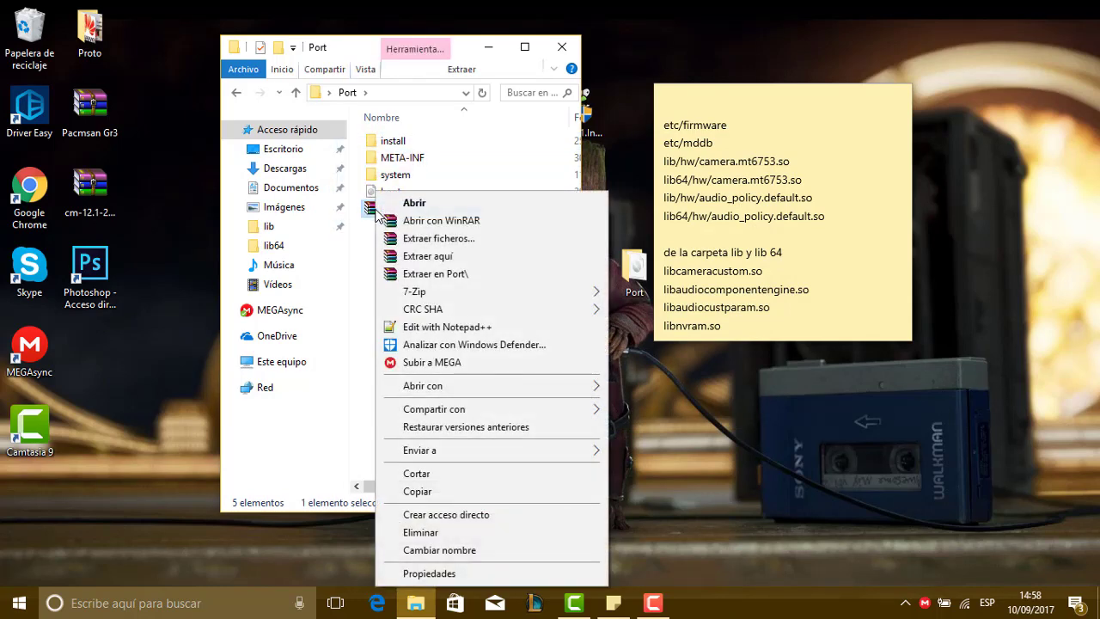
click(481, 551)
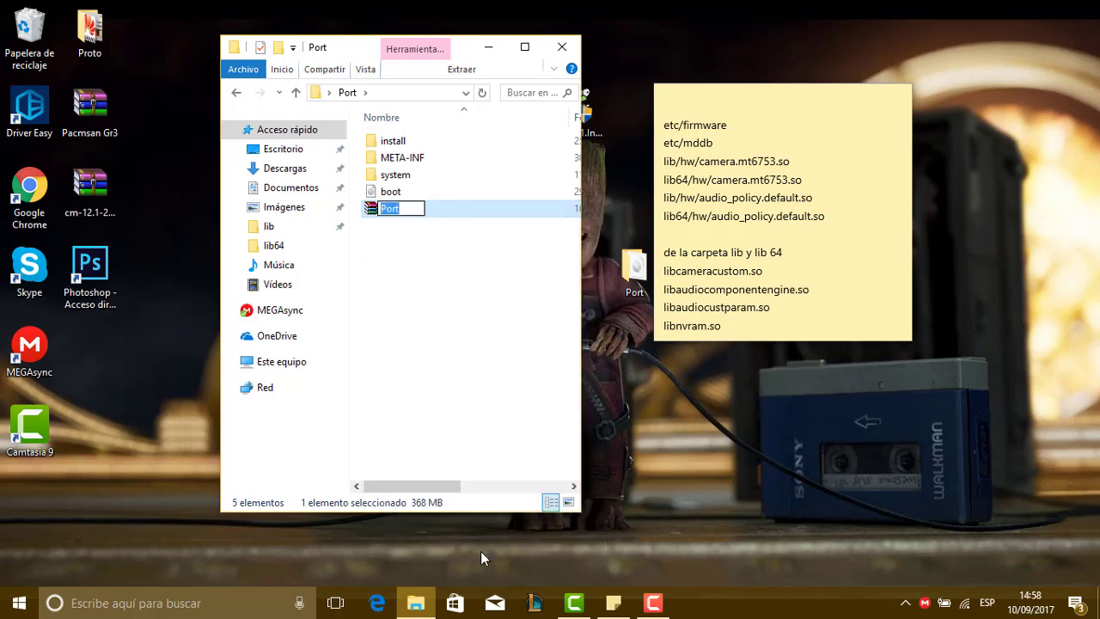
text(Charroj vrs )
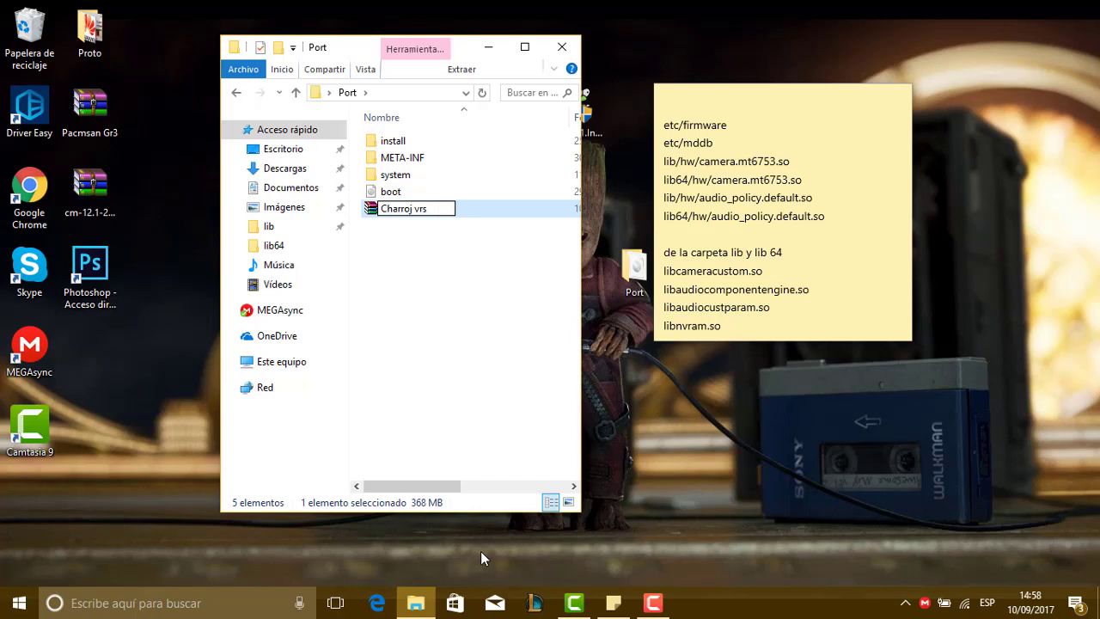
text(5.1)
key(Left)
key(Left)
key(Left)
key(BackSpace)
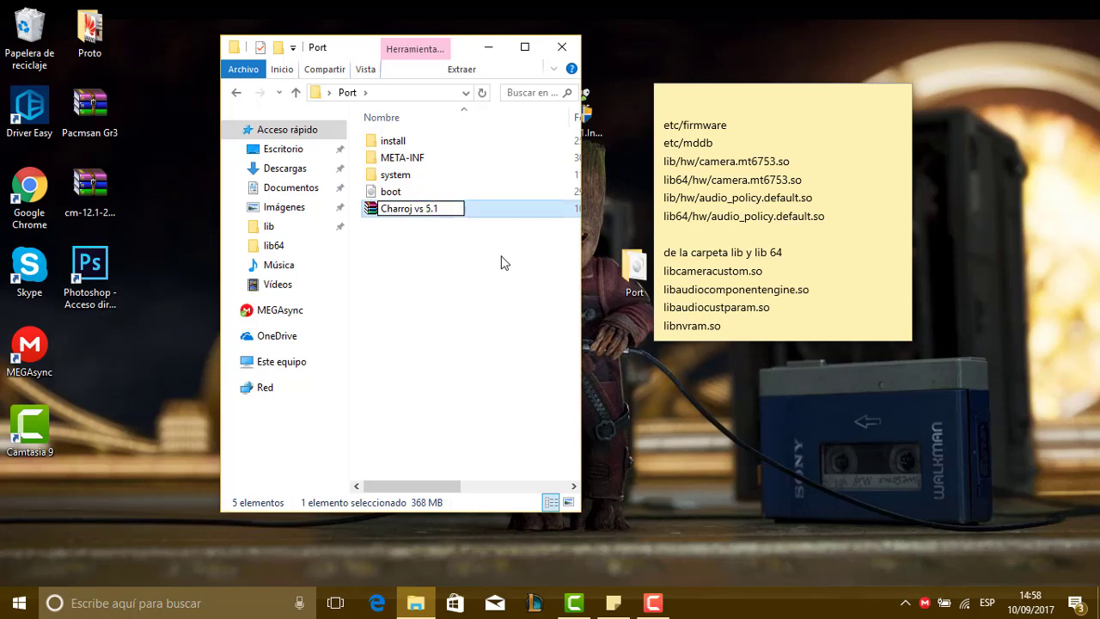
click(503, 263)
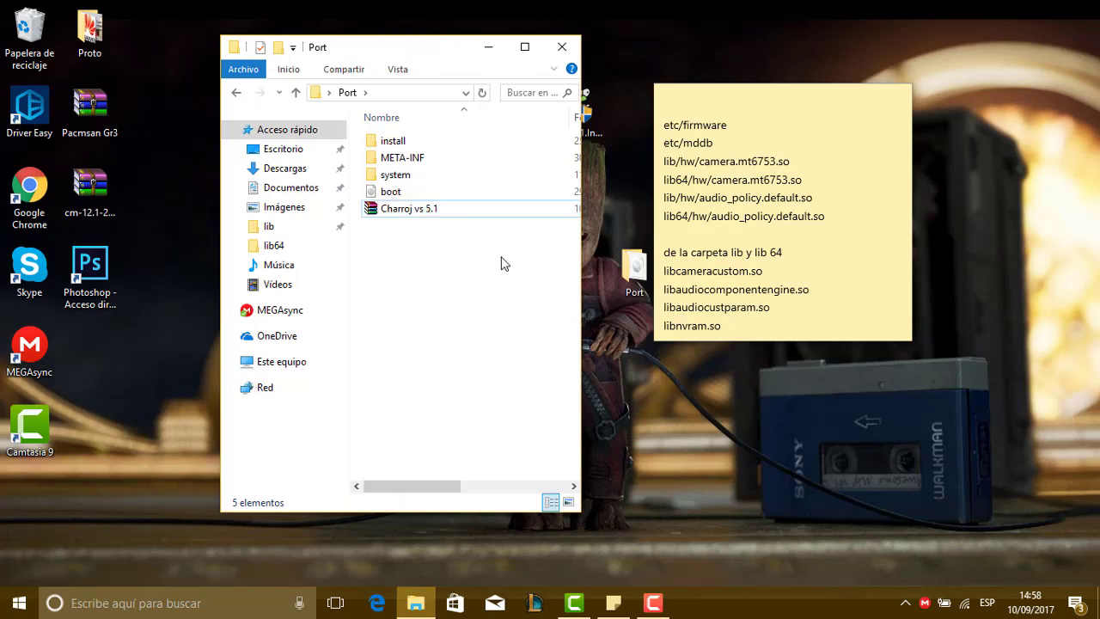
Maximize the Port window to check the type and size details of the Charroj vs 5.1 archive, and minimize the window.
click(524, 46)
drag(317, 260, 275, 192)
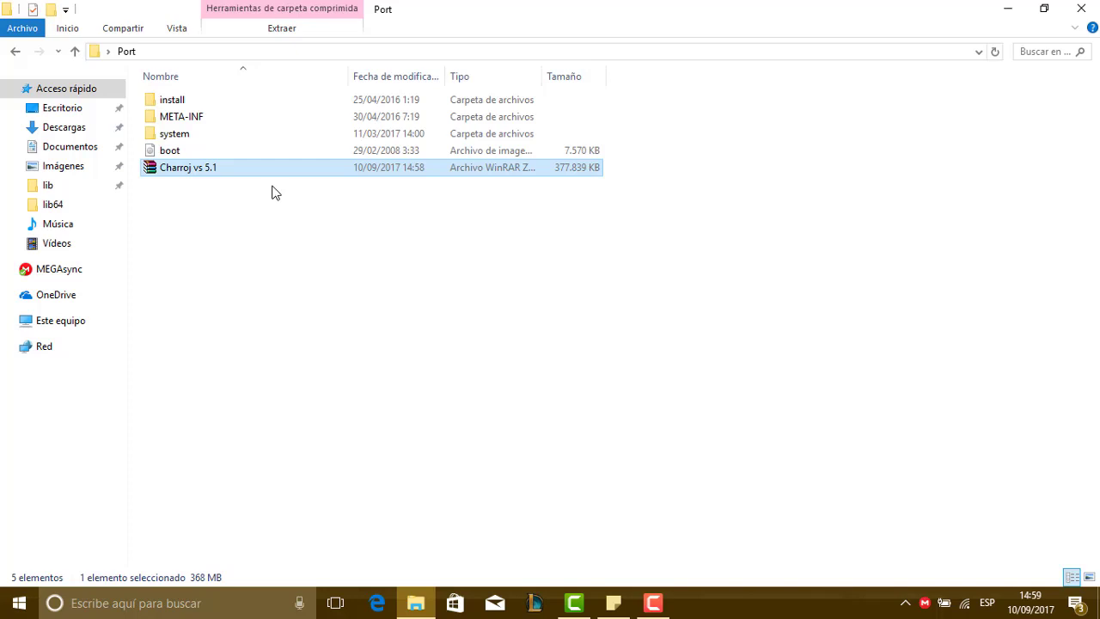
click(307, 266)
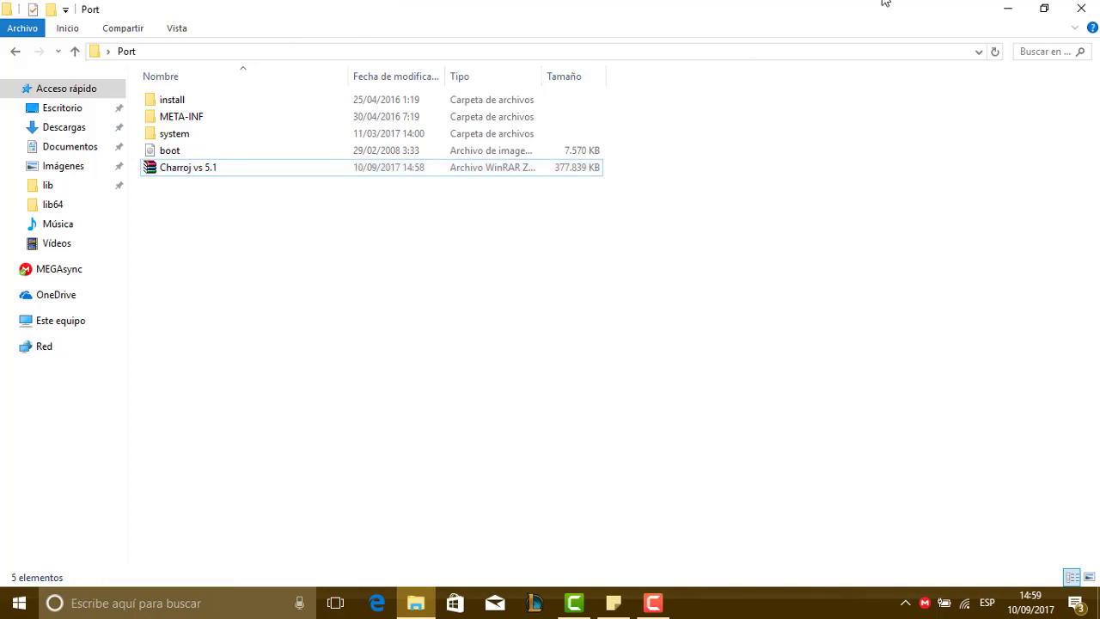
click(1011, 8)
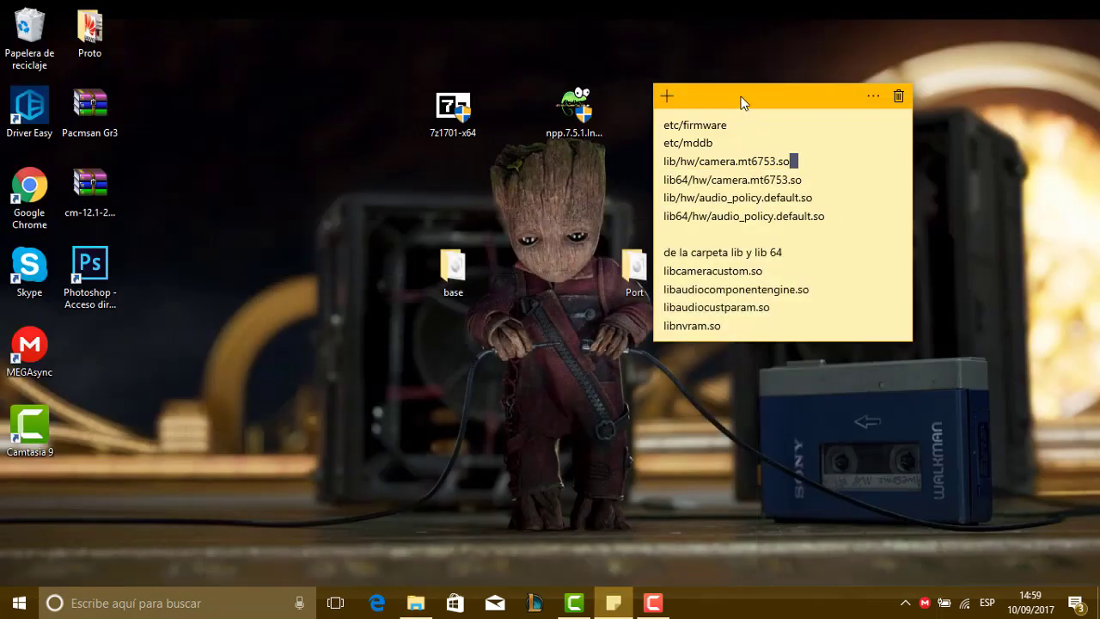
Move the sticky note to the upper-right area of the desktop, clear of the Port folder icon.
drag(743, 97, 880, 32)
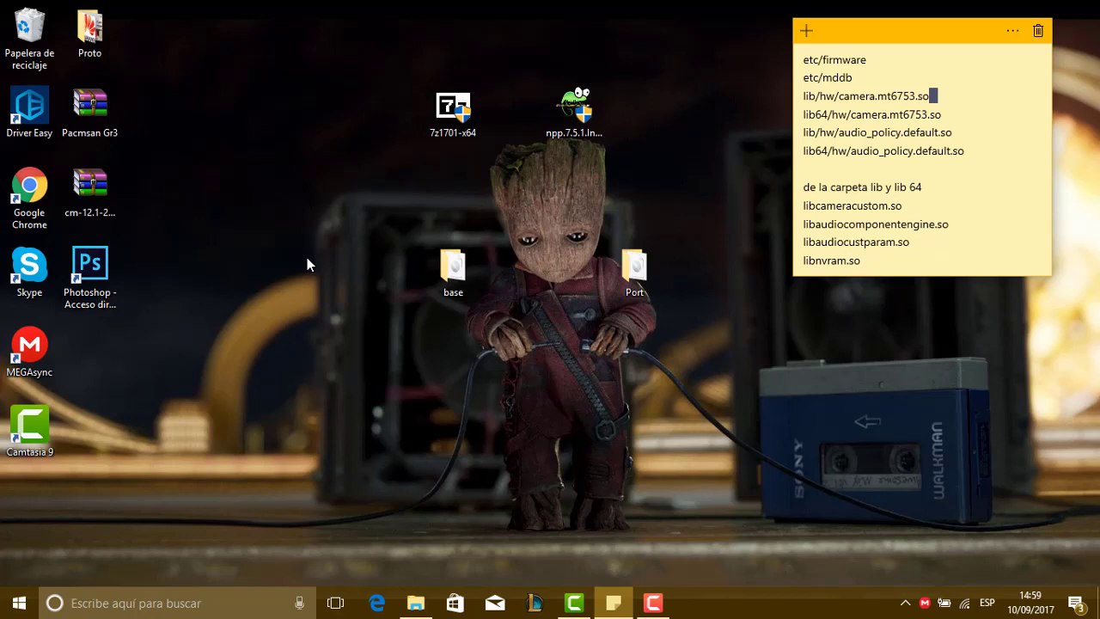
click(584, 327)
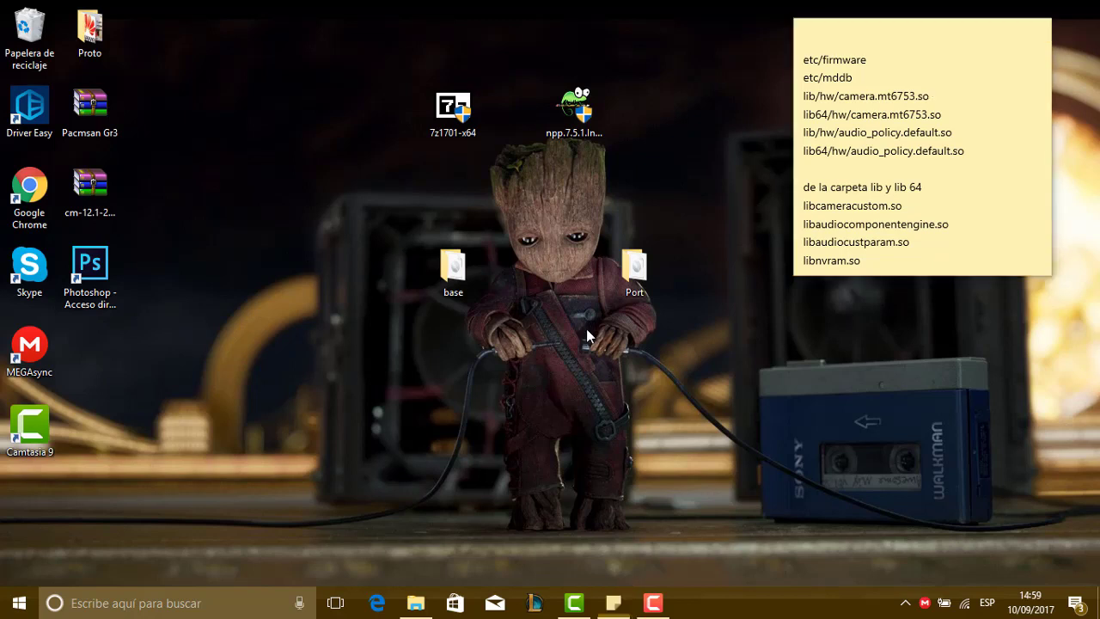
click(896, 23)
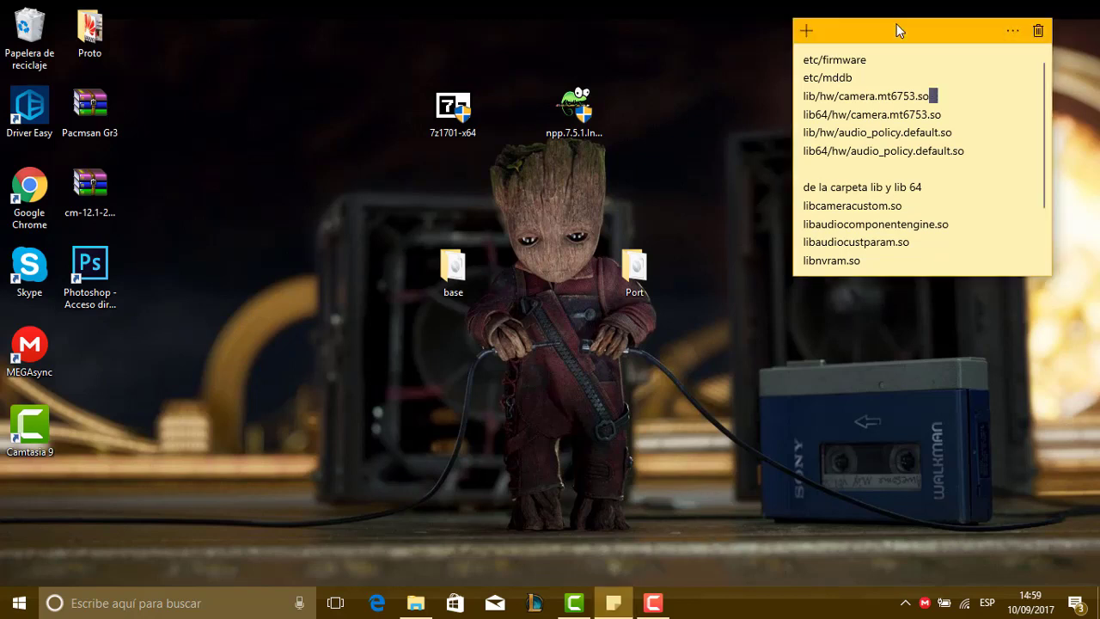
Move the 7z1701-x64 and npp.7.5.1 installer icons together toward the desktop's main icon columns.
drag(458, 28, 653, 206)
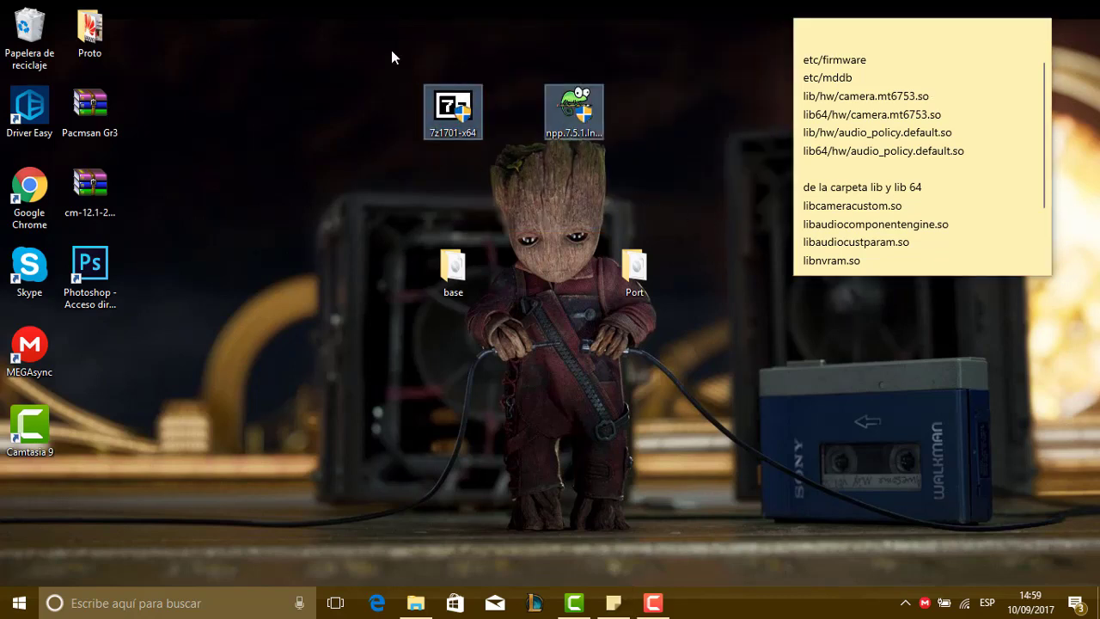
drag(699, 55, 366, 162)
drag(481, 112, 271, 60)
Move the base and Port folders into the row beneath the installer icons, placing Port closer to base.
drag(384, 233, 731, 356)
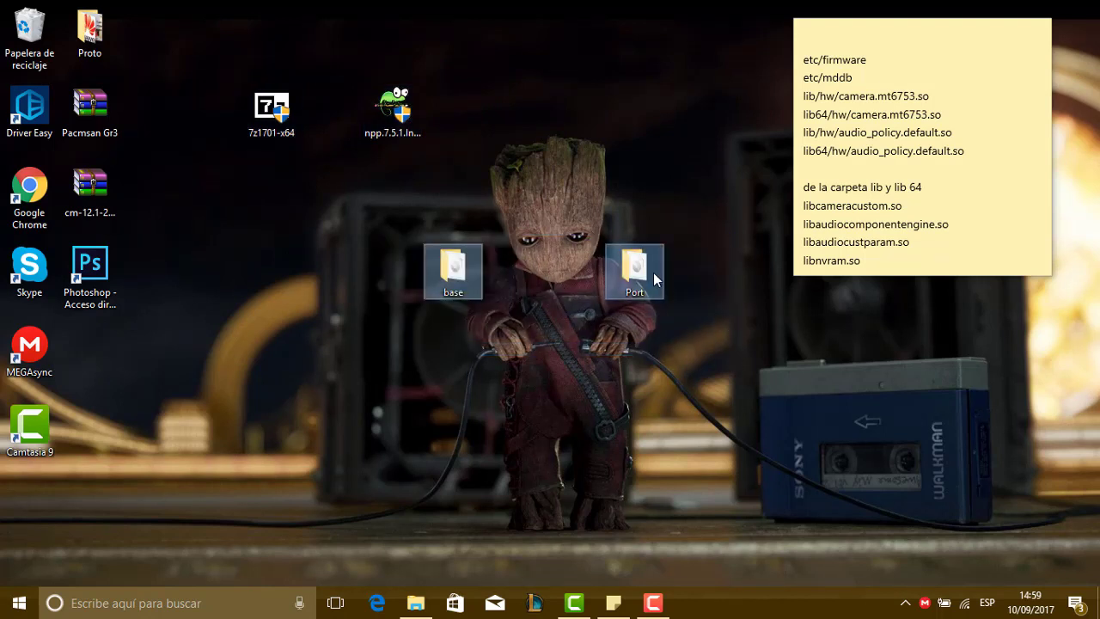
drag(653, 272, 548, 202)
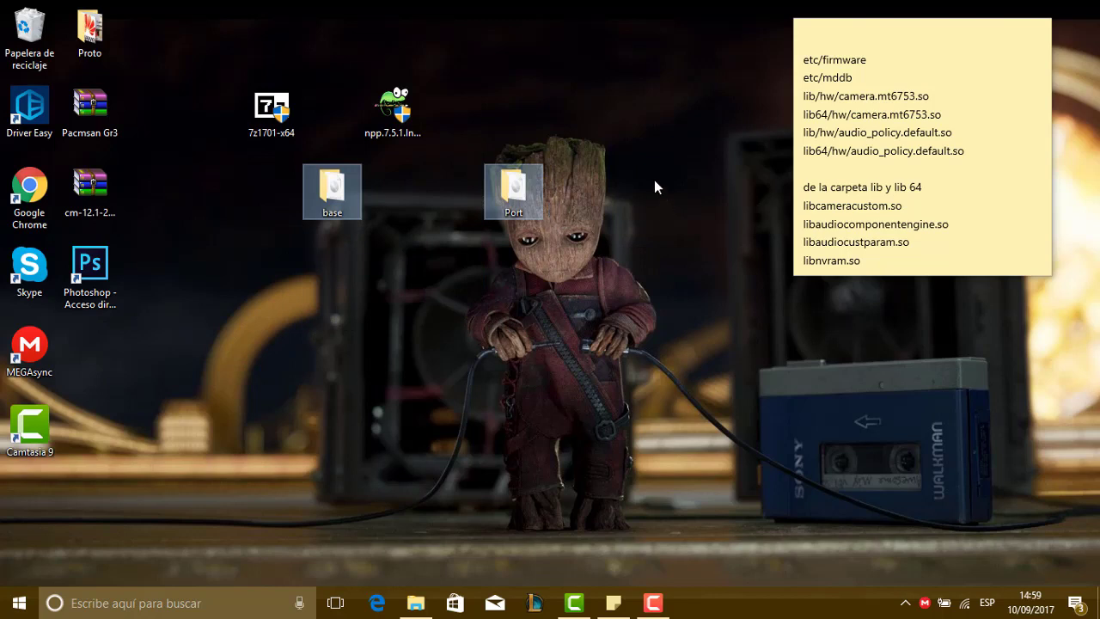
click(565, 238)
drag(514, 188, 469, 189)
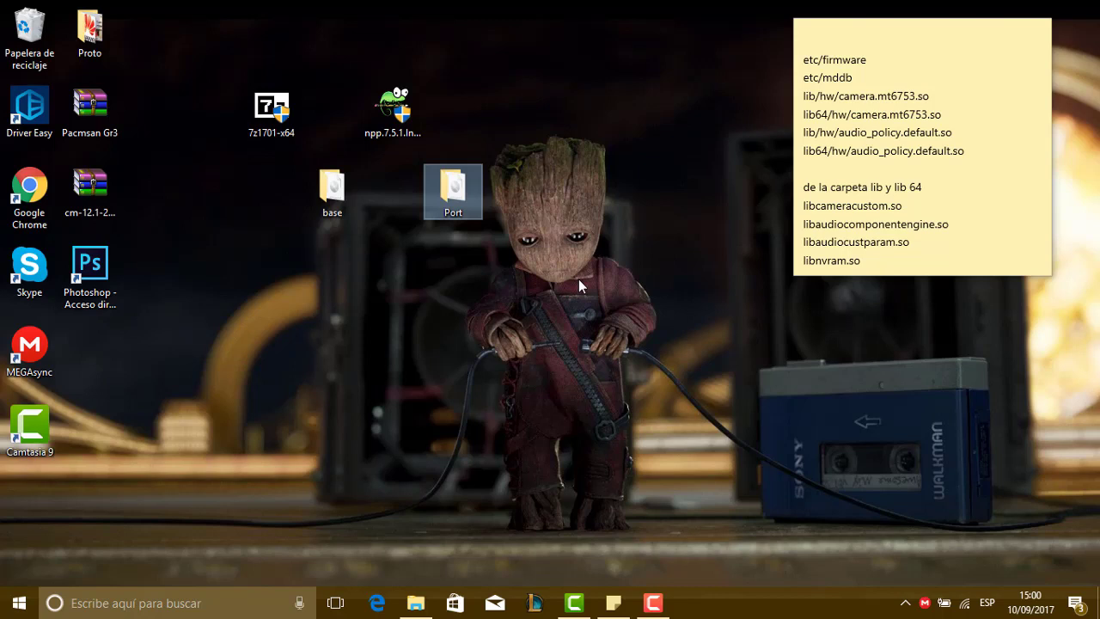
key(alt+Tab)
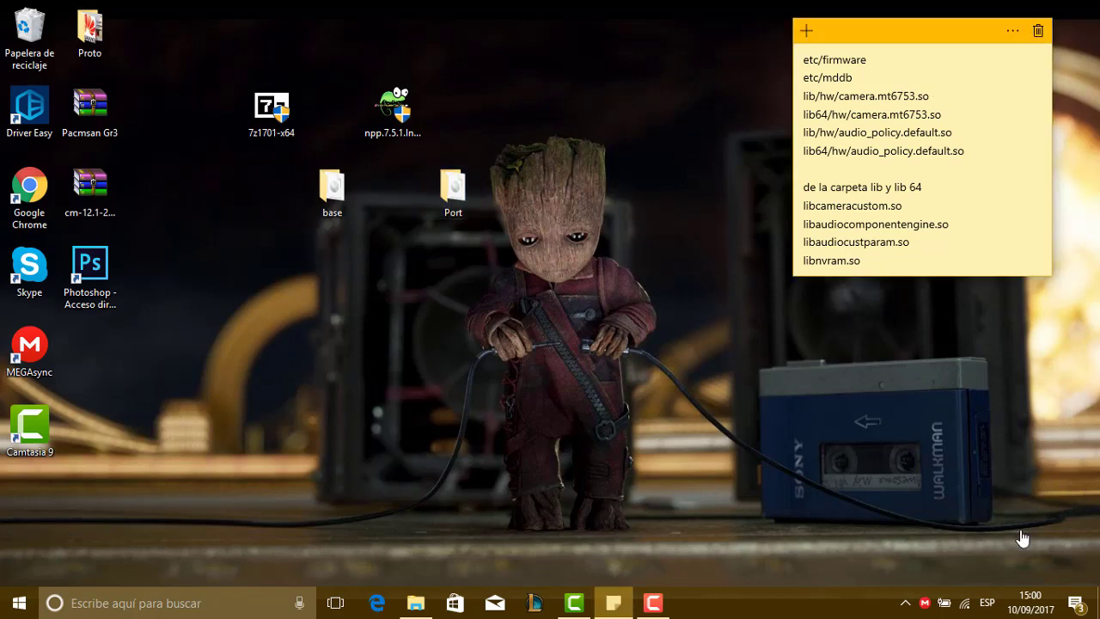